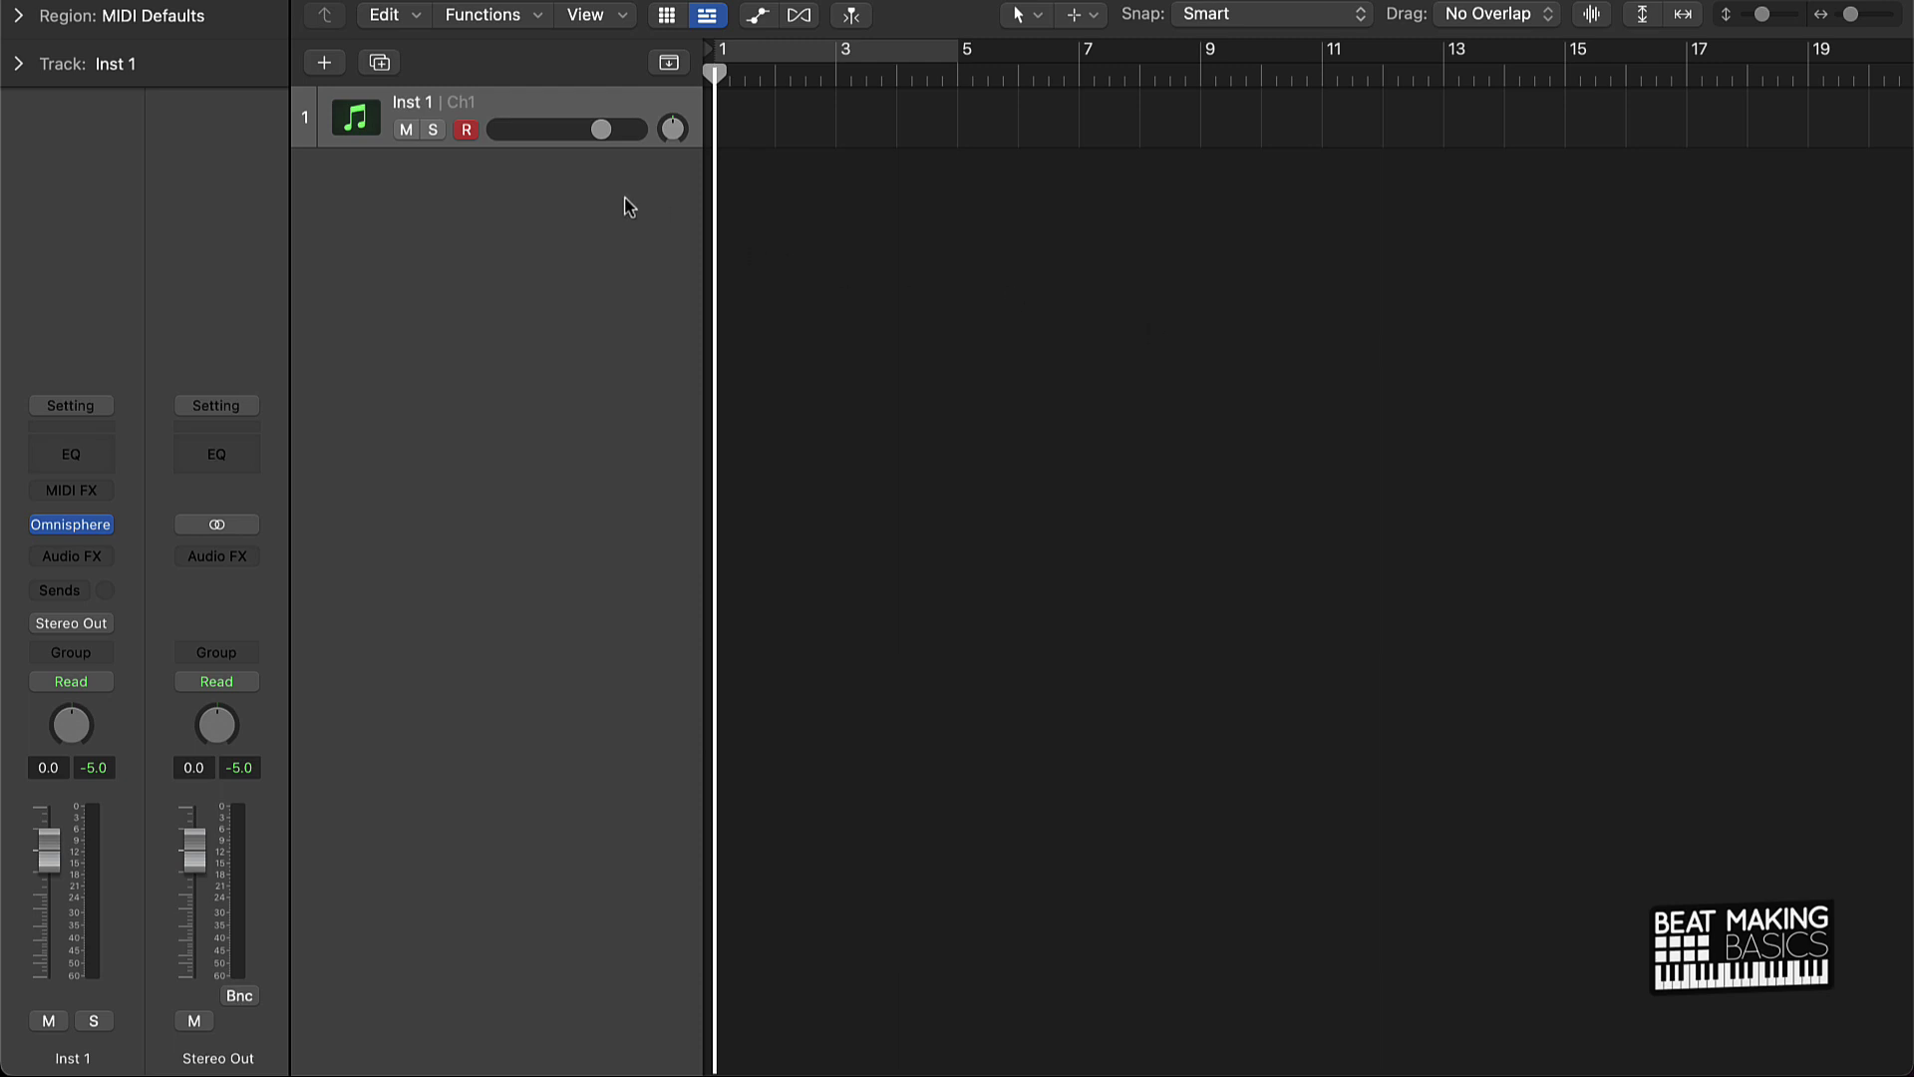
Create one new software instrument track using the Default Patch as its instrument.
left_click(325, 63)
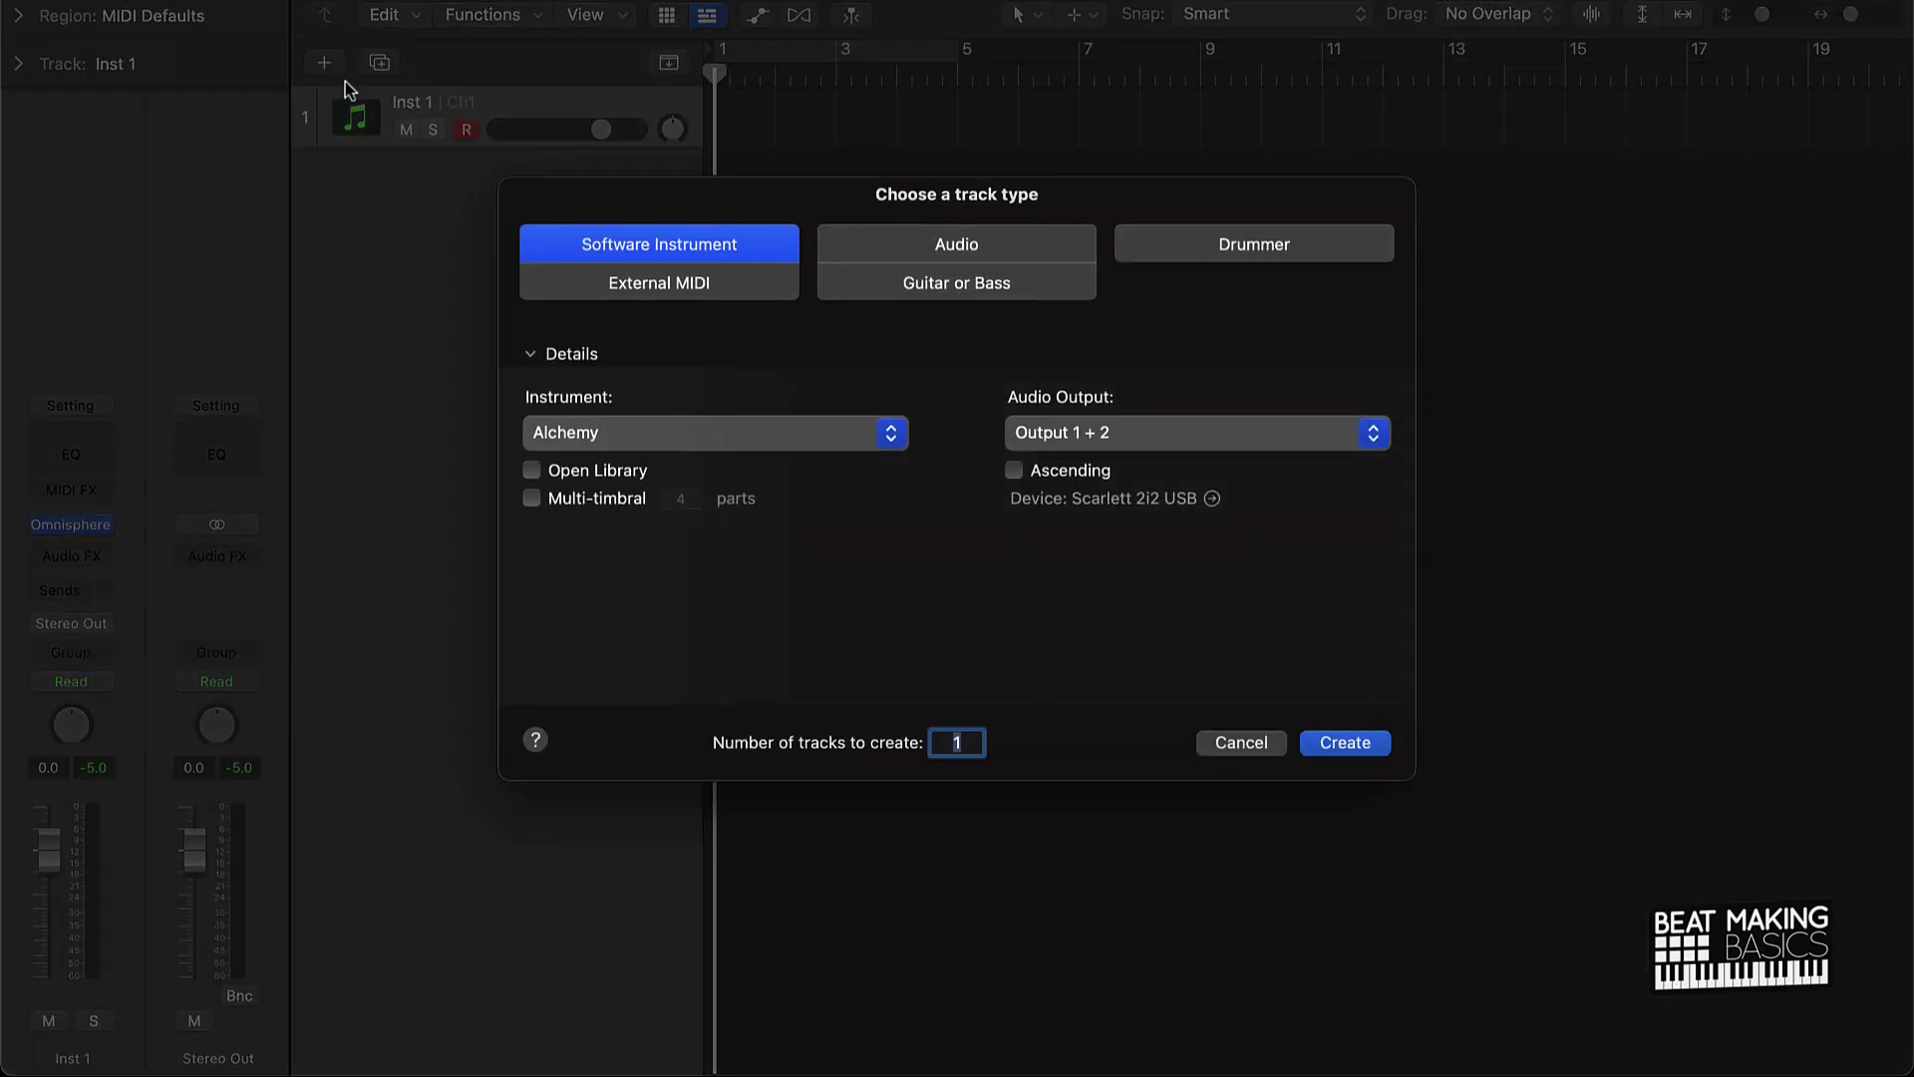
left_click(610, 440)
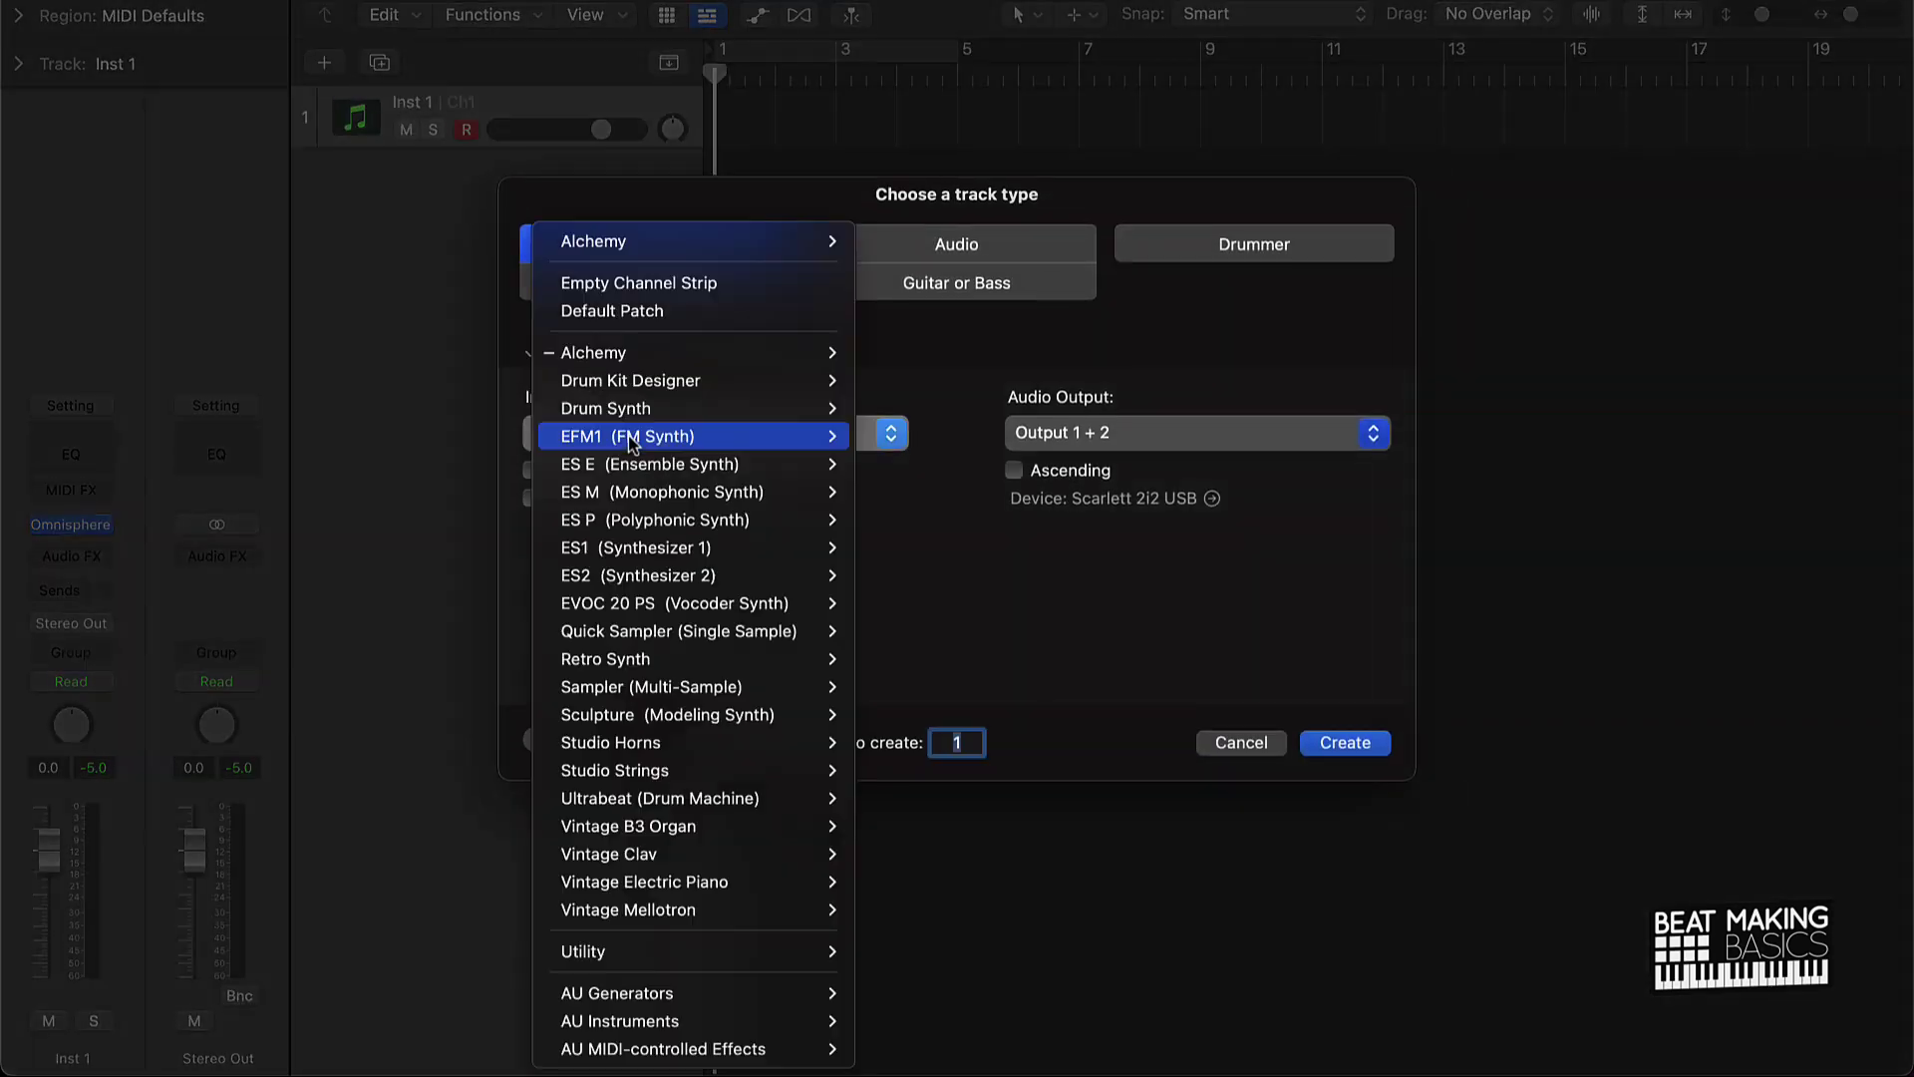
left_click(630, 313)
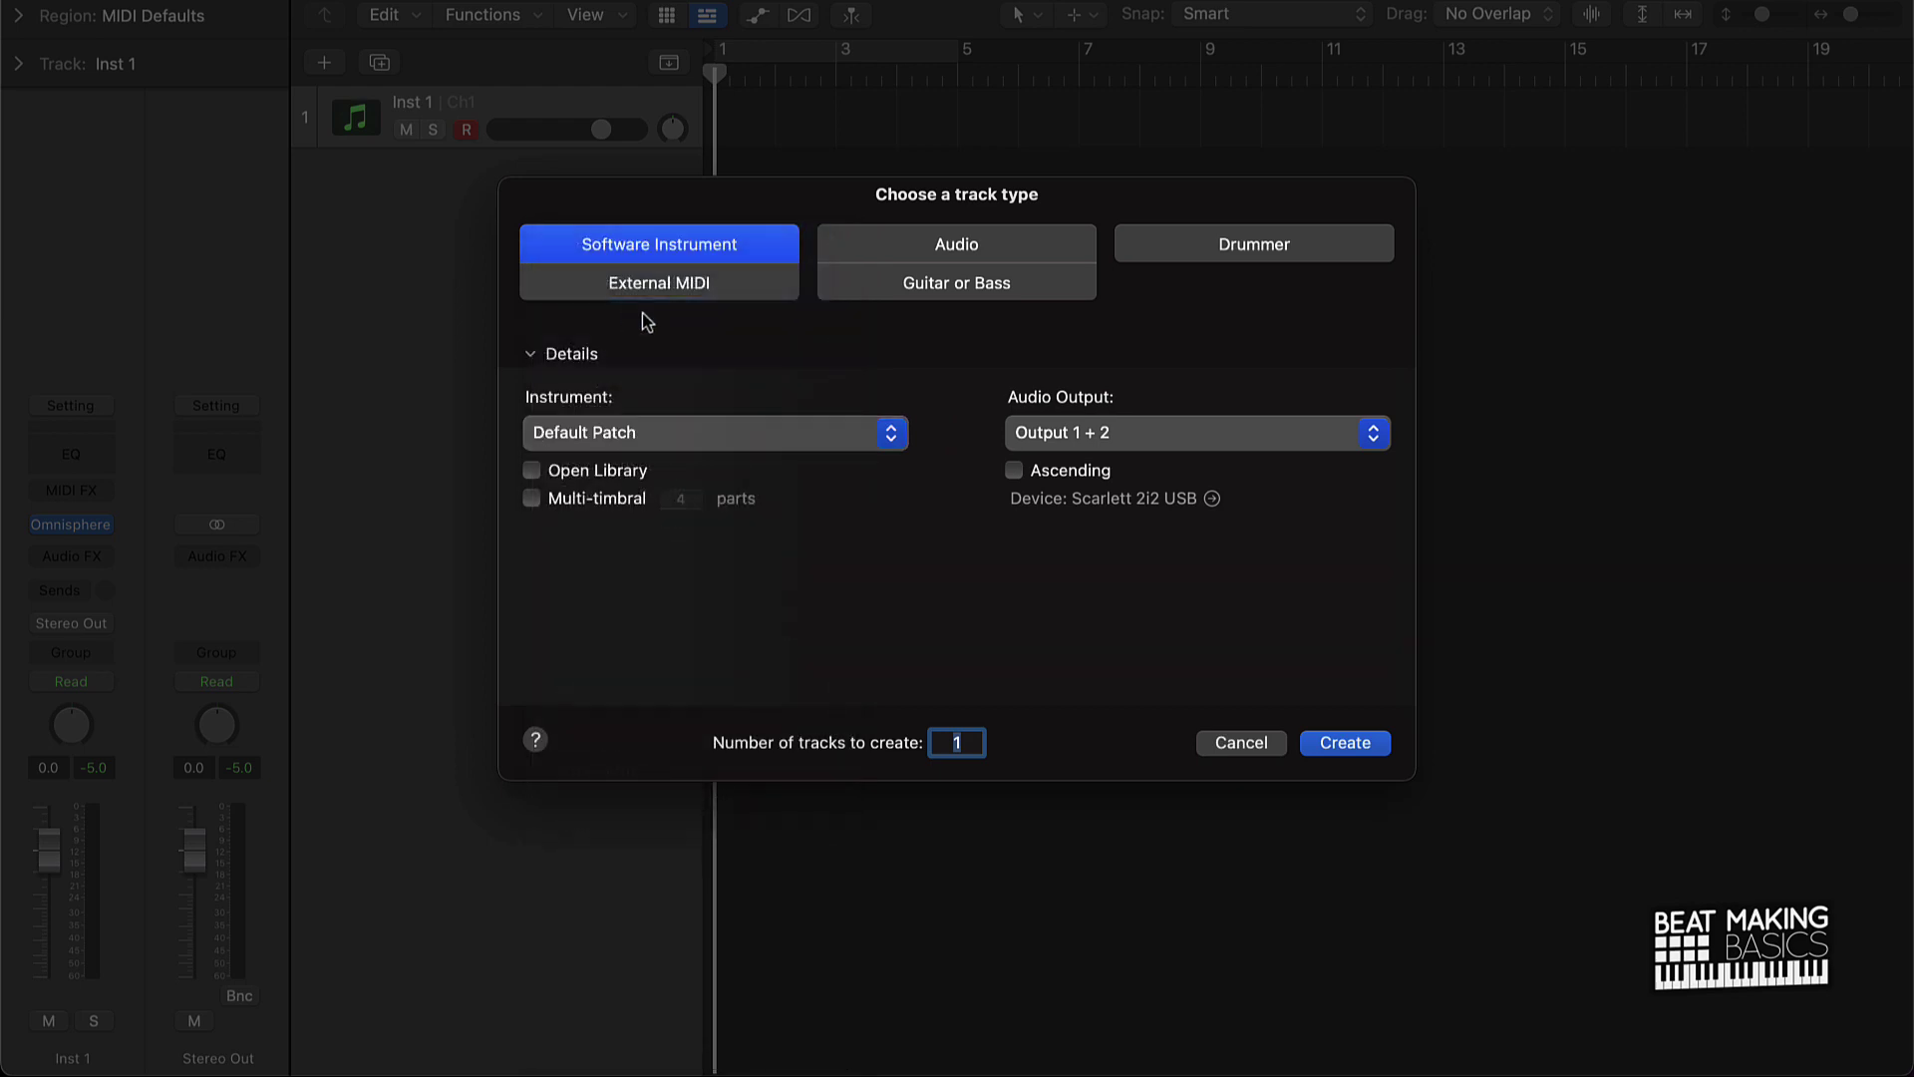
left_click(1345, 740)
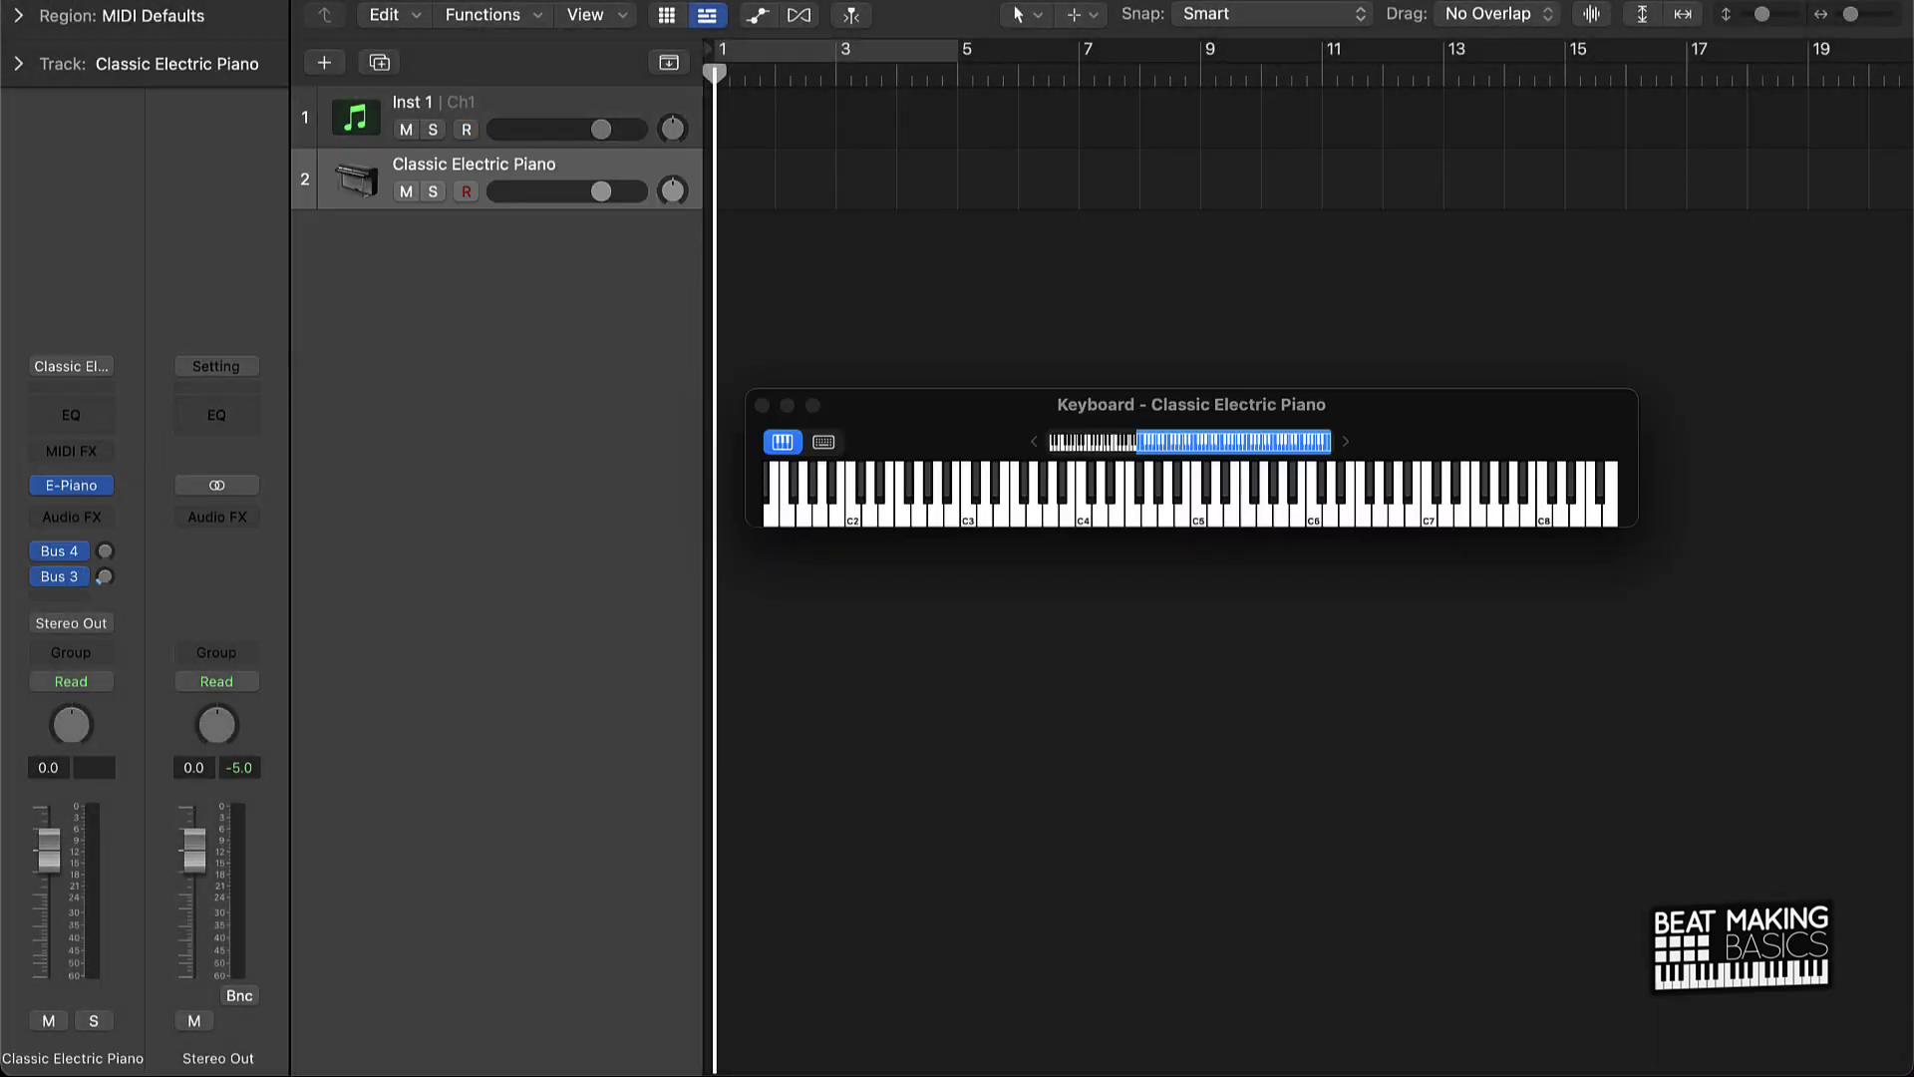
Load the Acoustic Guitar patch from the library's Guitar category onto the new track.
key("y")
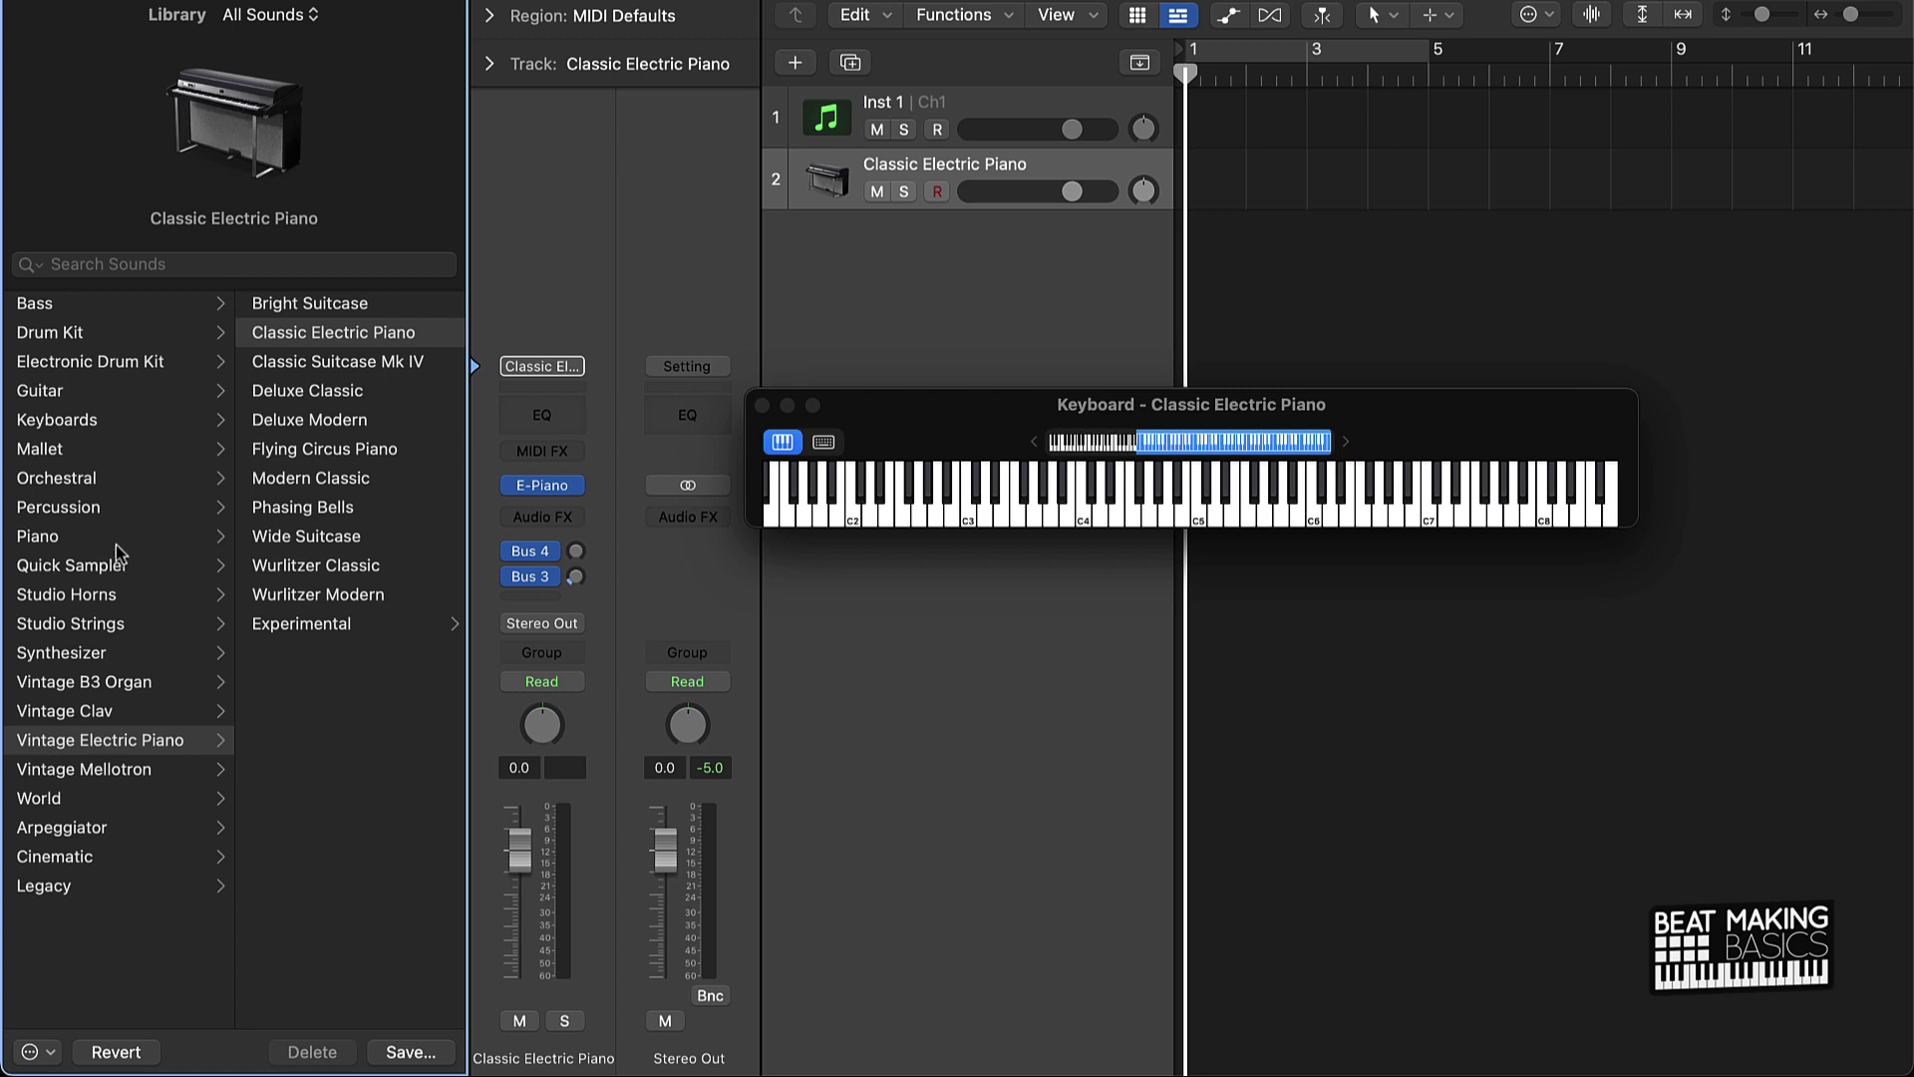
left_click(52, 394)
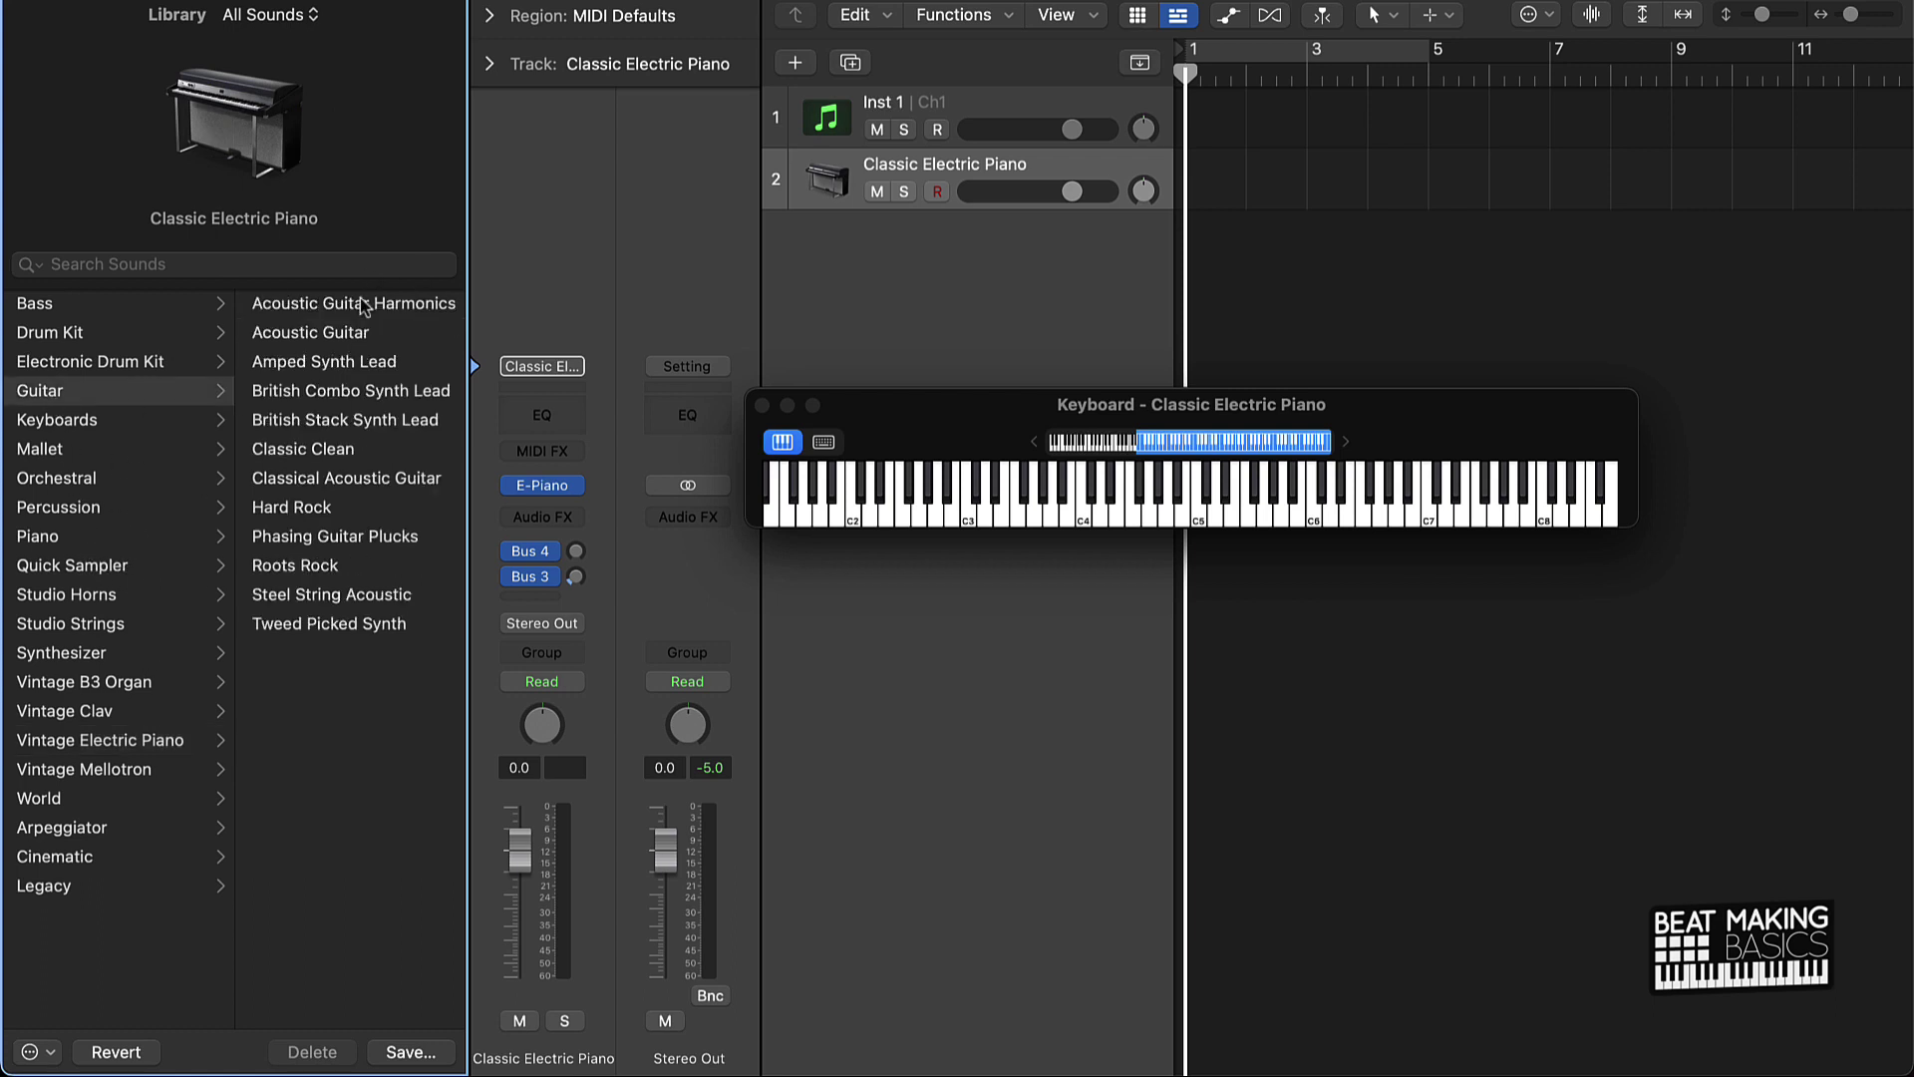
left_click(303, 337)
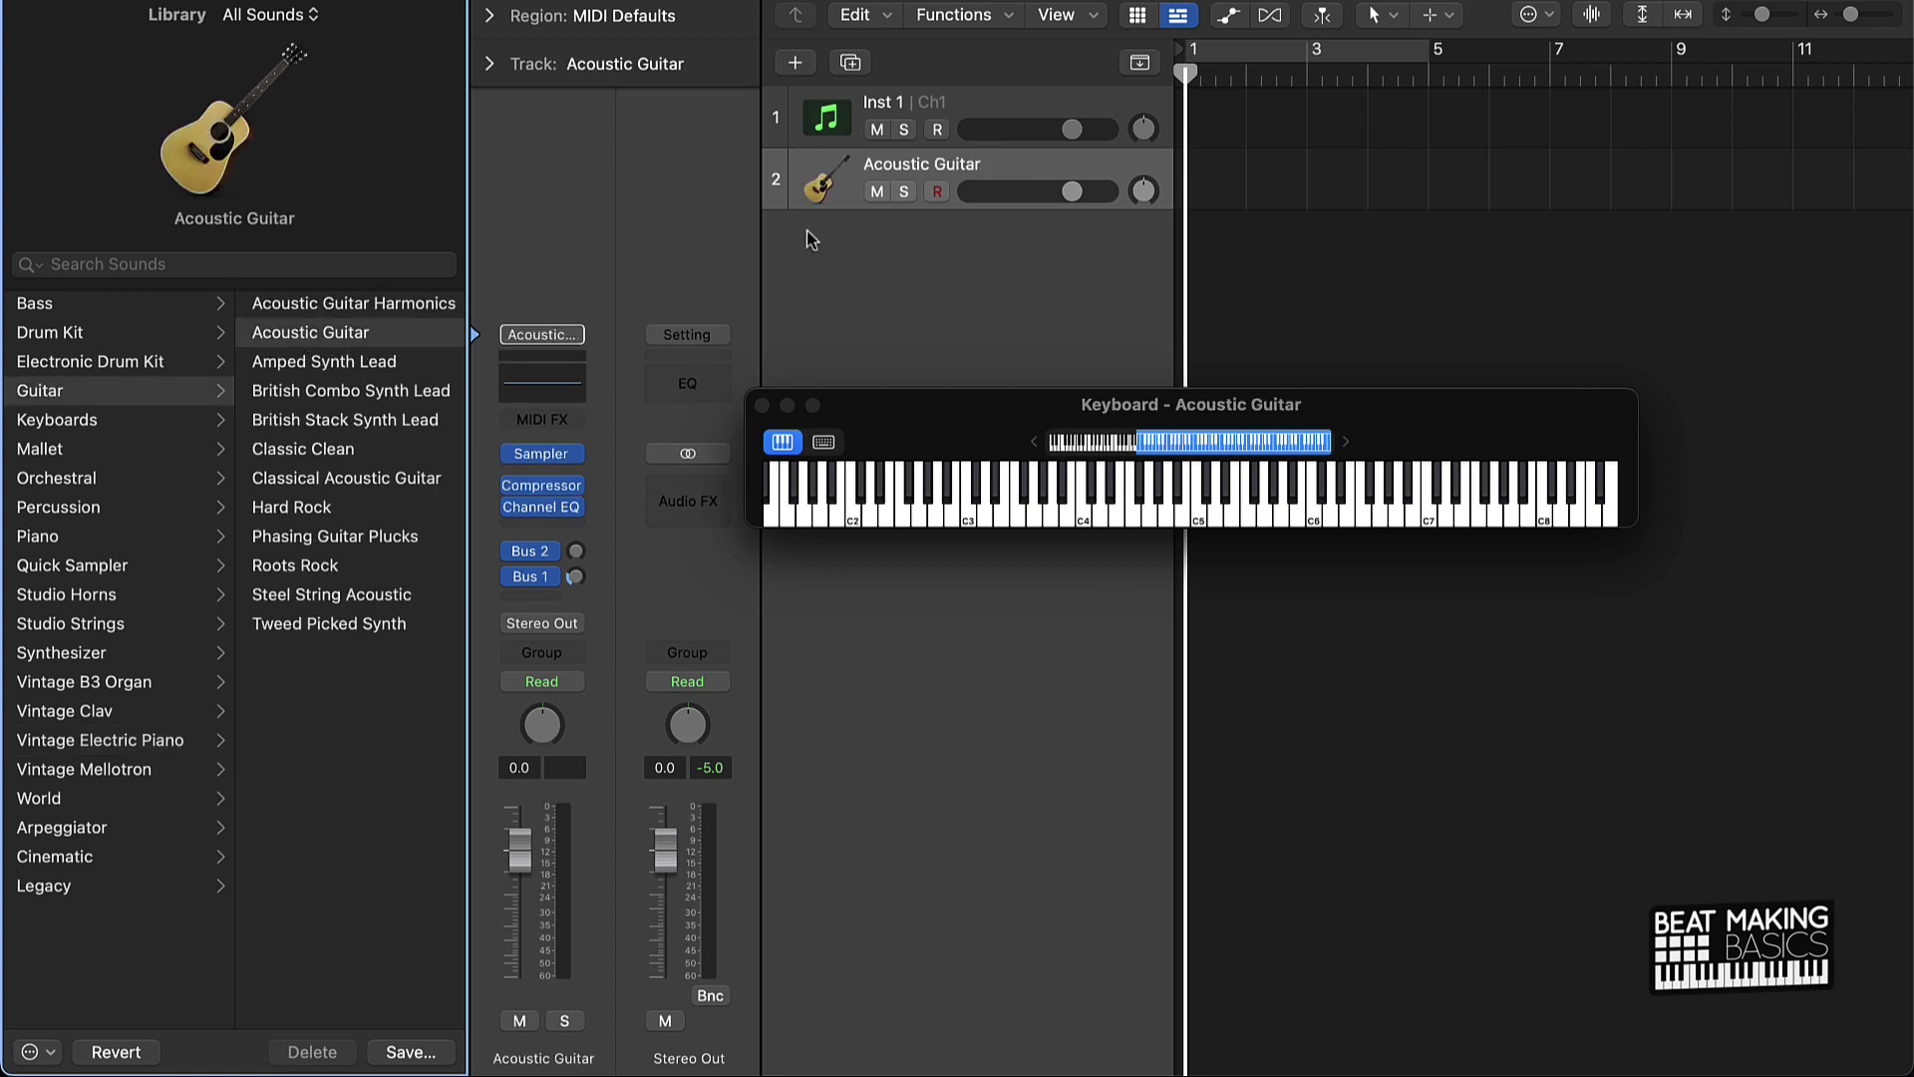
Arm the Acoustic Guitar track for recording and mute it.
left_click(937, 192)
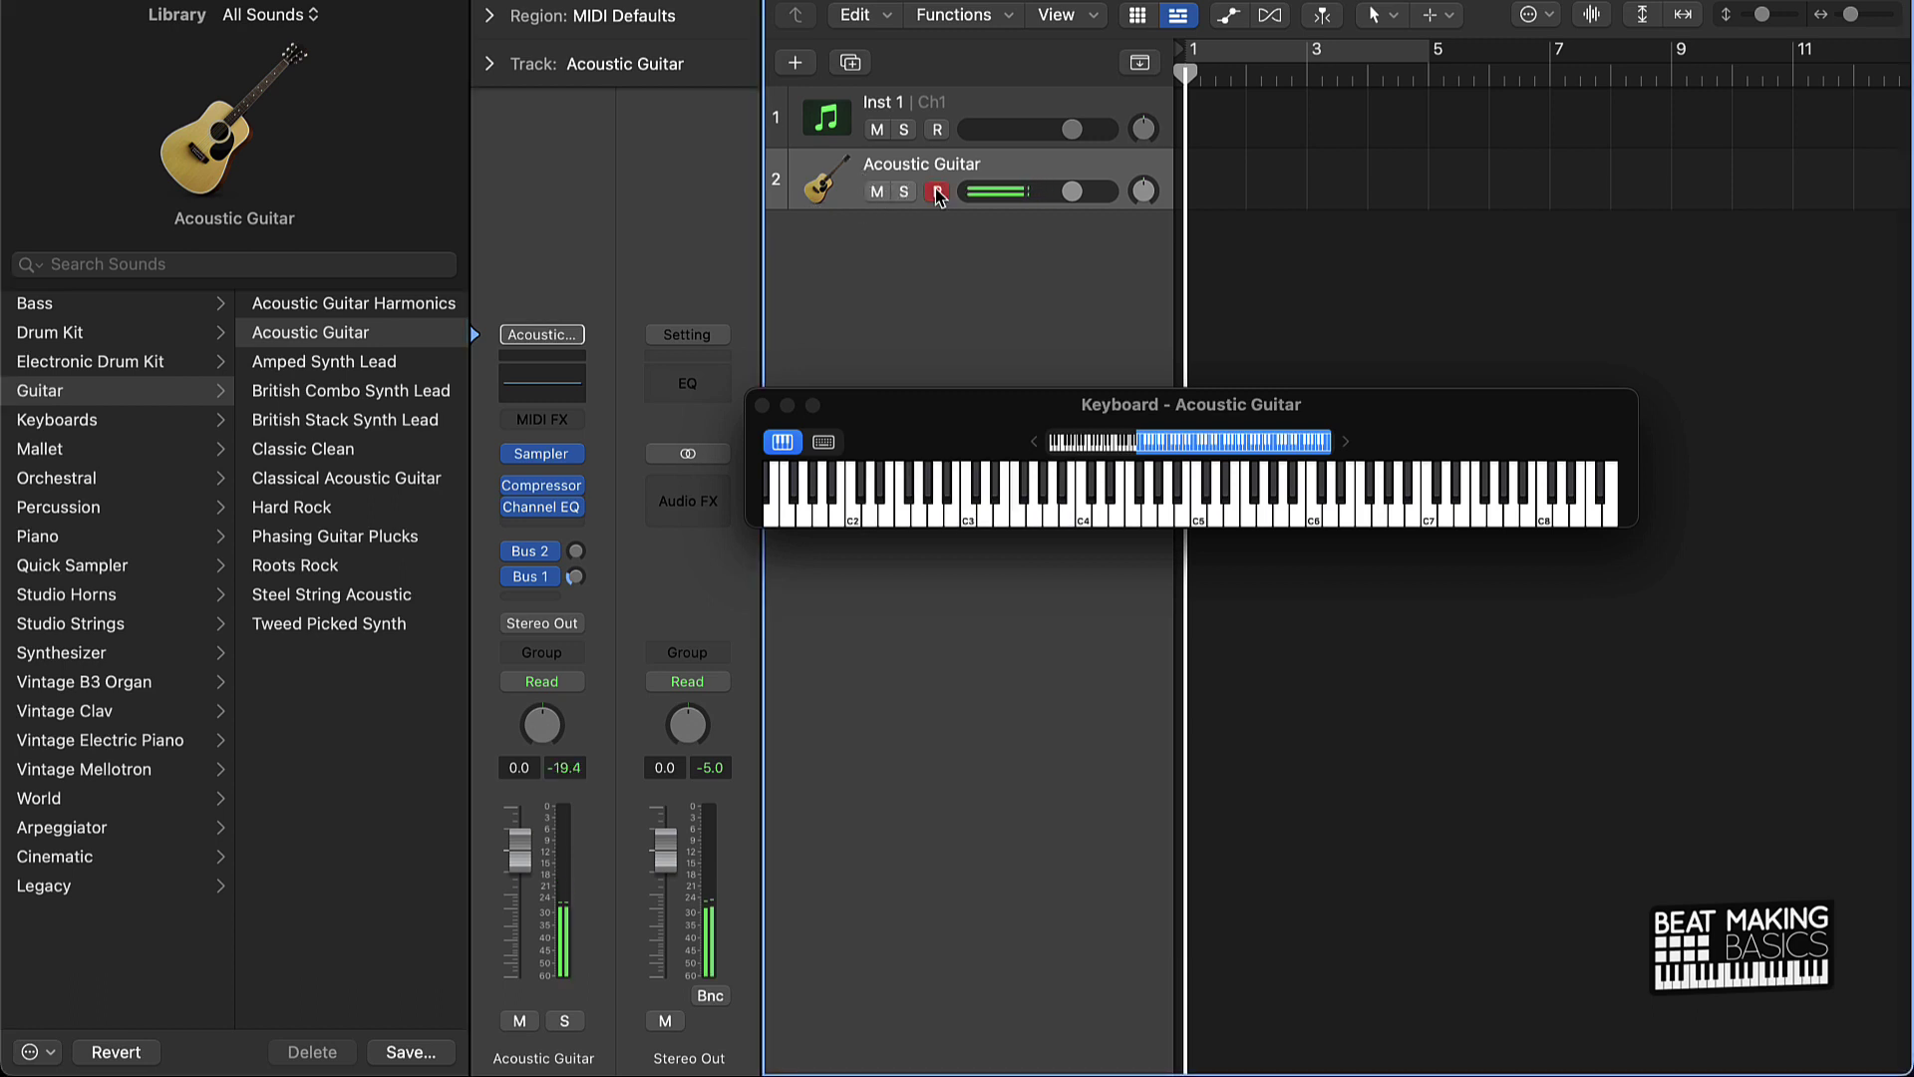
left_click(877, 191)
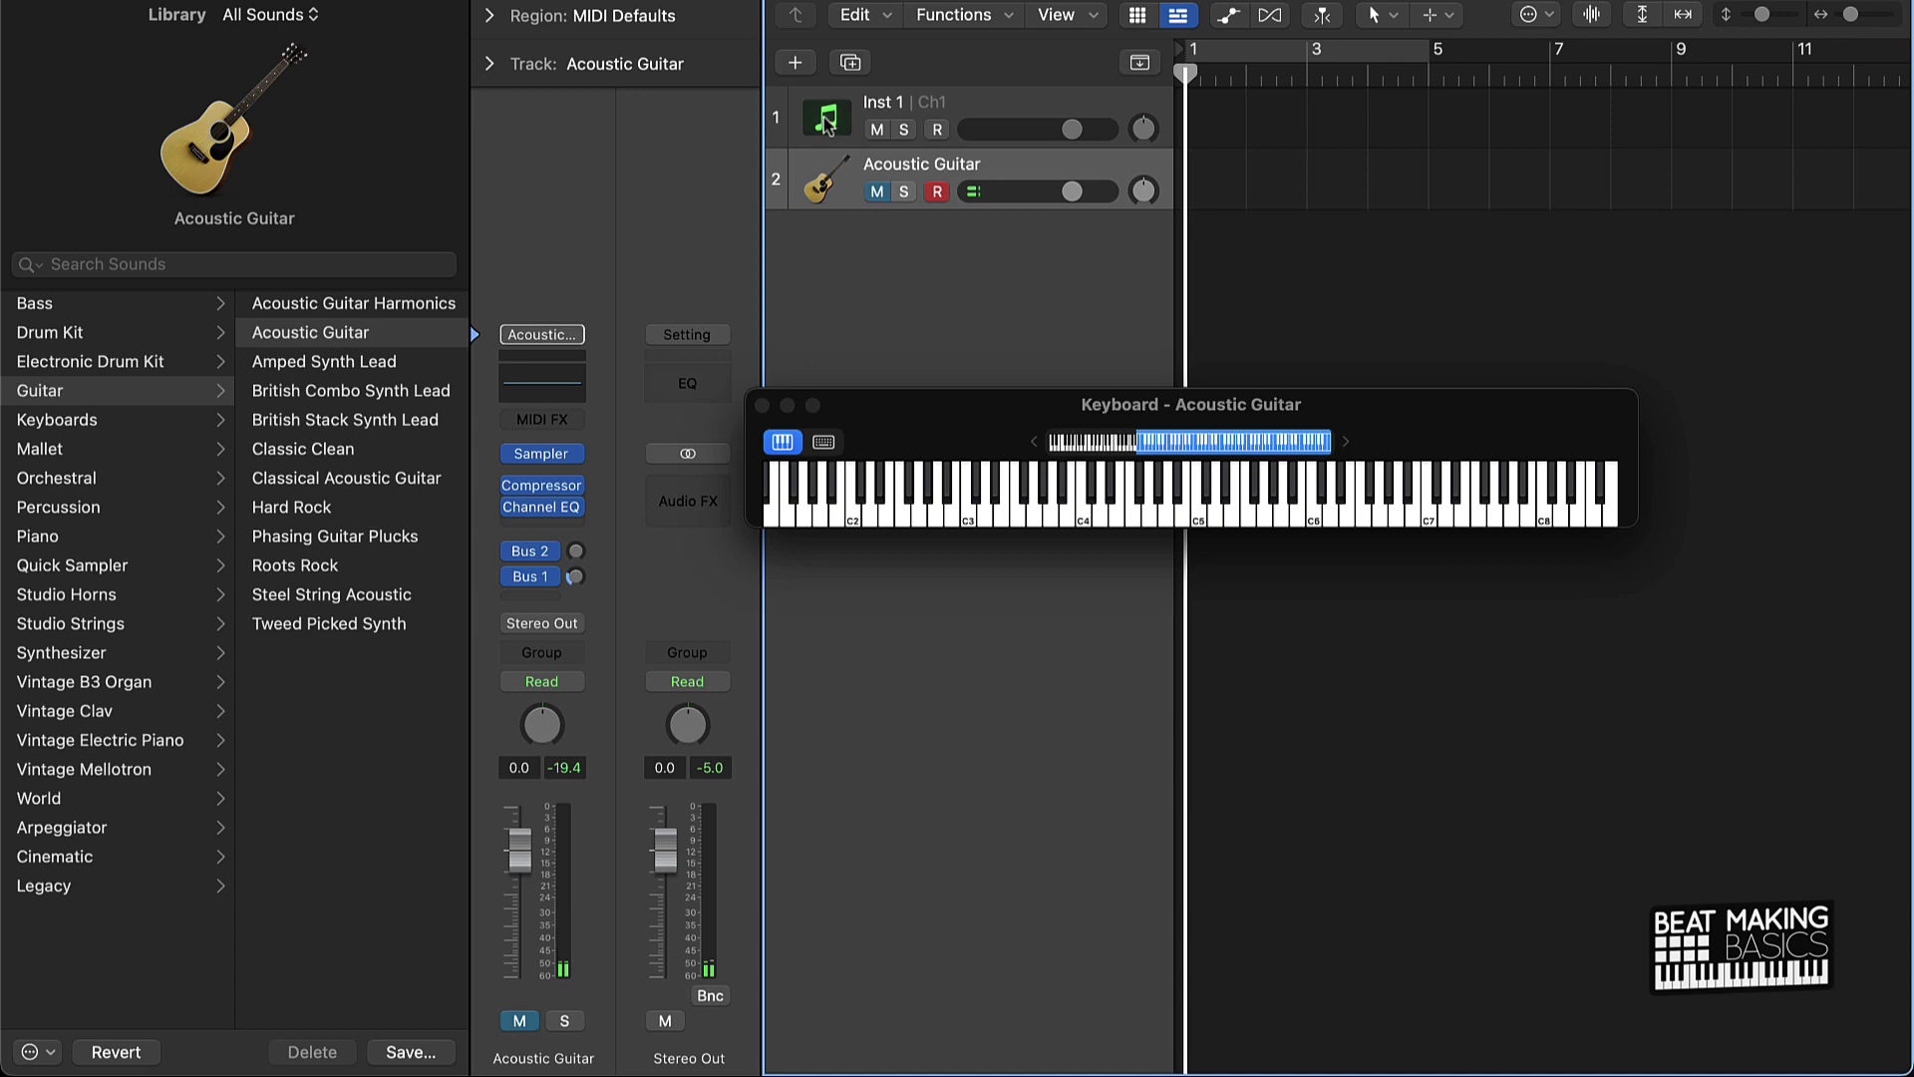
Browse the Guitars patches in the Omnisphere instrument on the Inst 1 track.
left_click(827, 120)
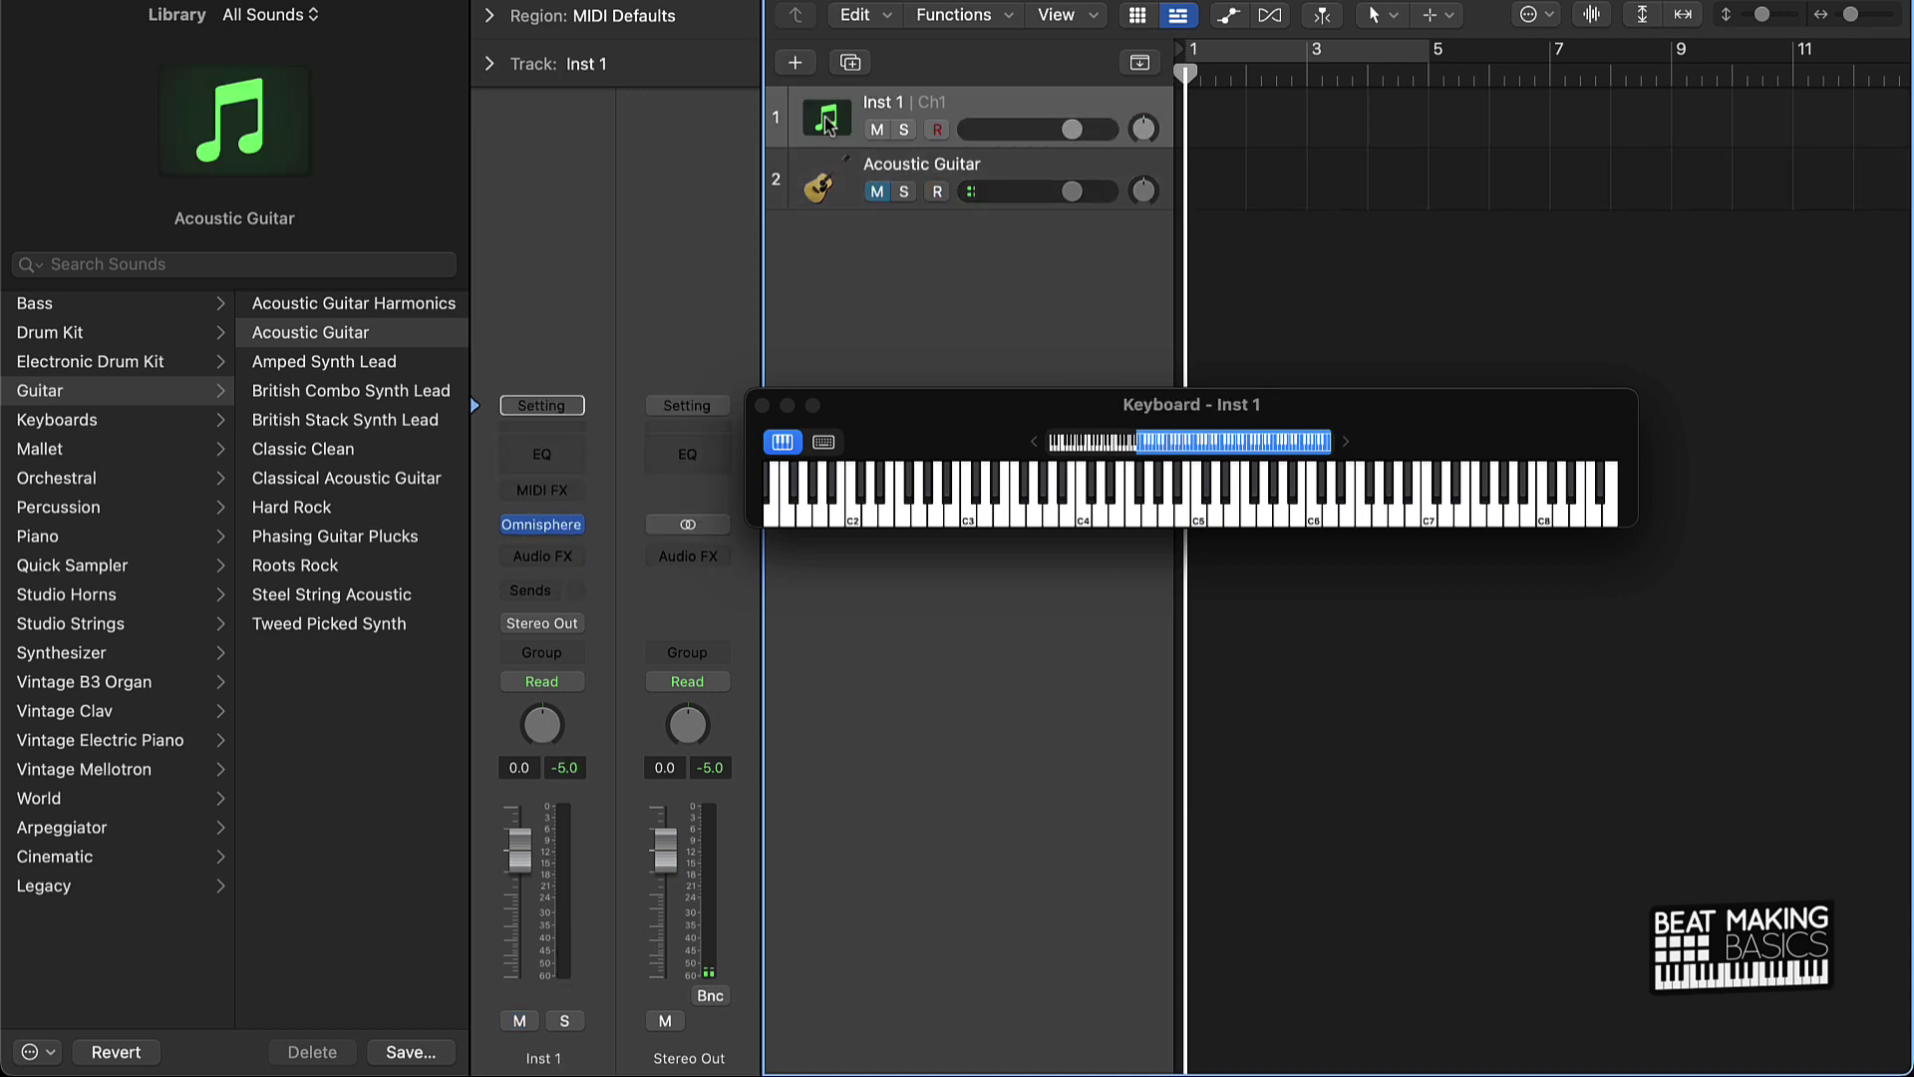
left_click(548, 526)
scroll(543, 837, "down", 6)
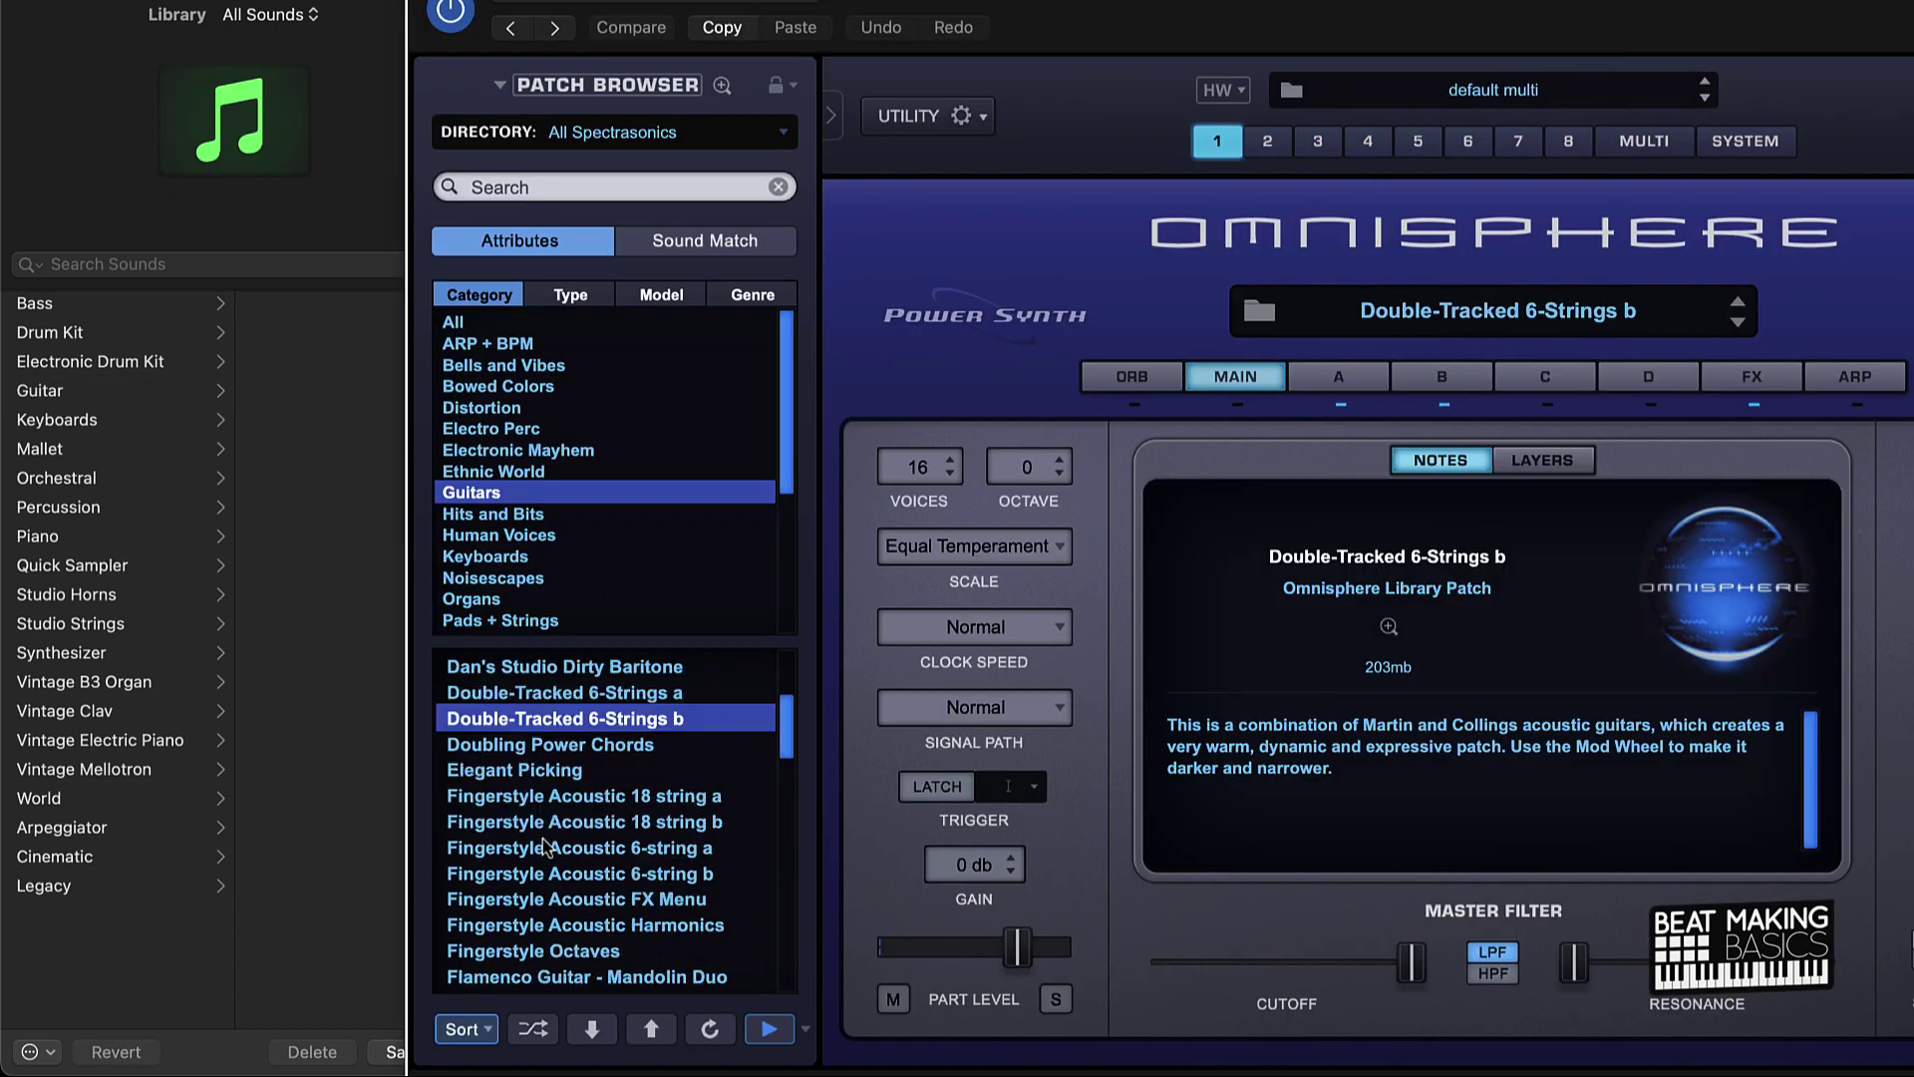
scroll(543, 845, "up", 6)
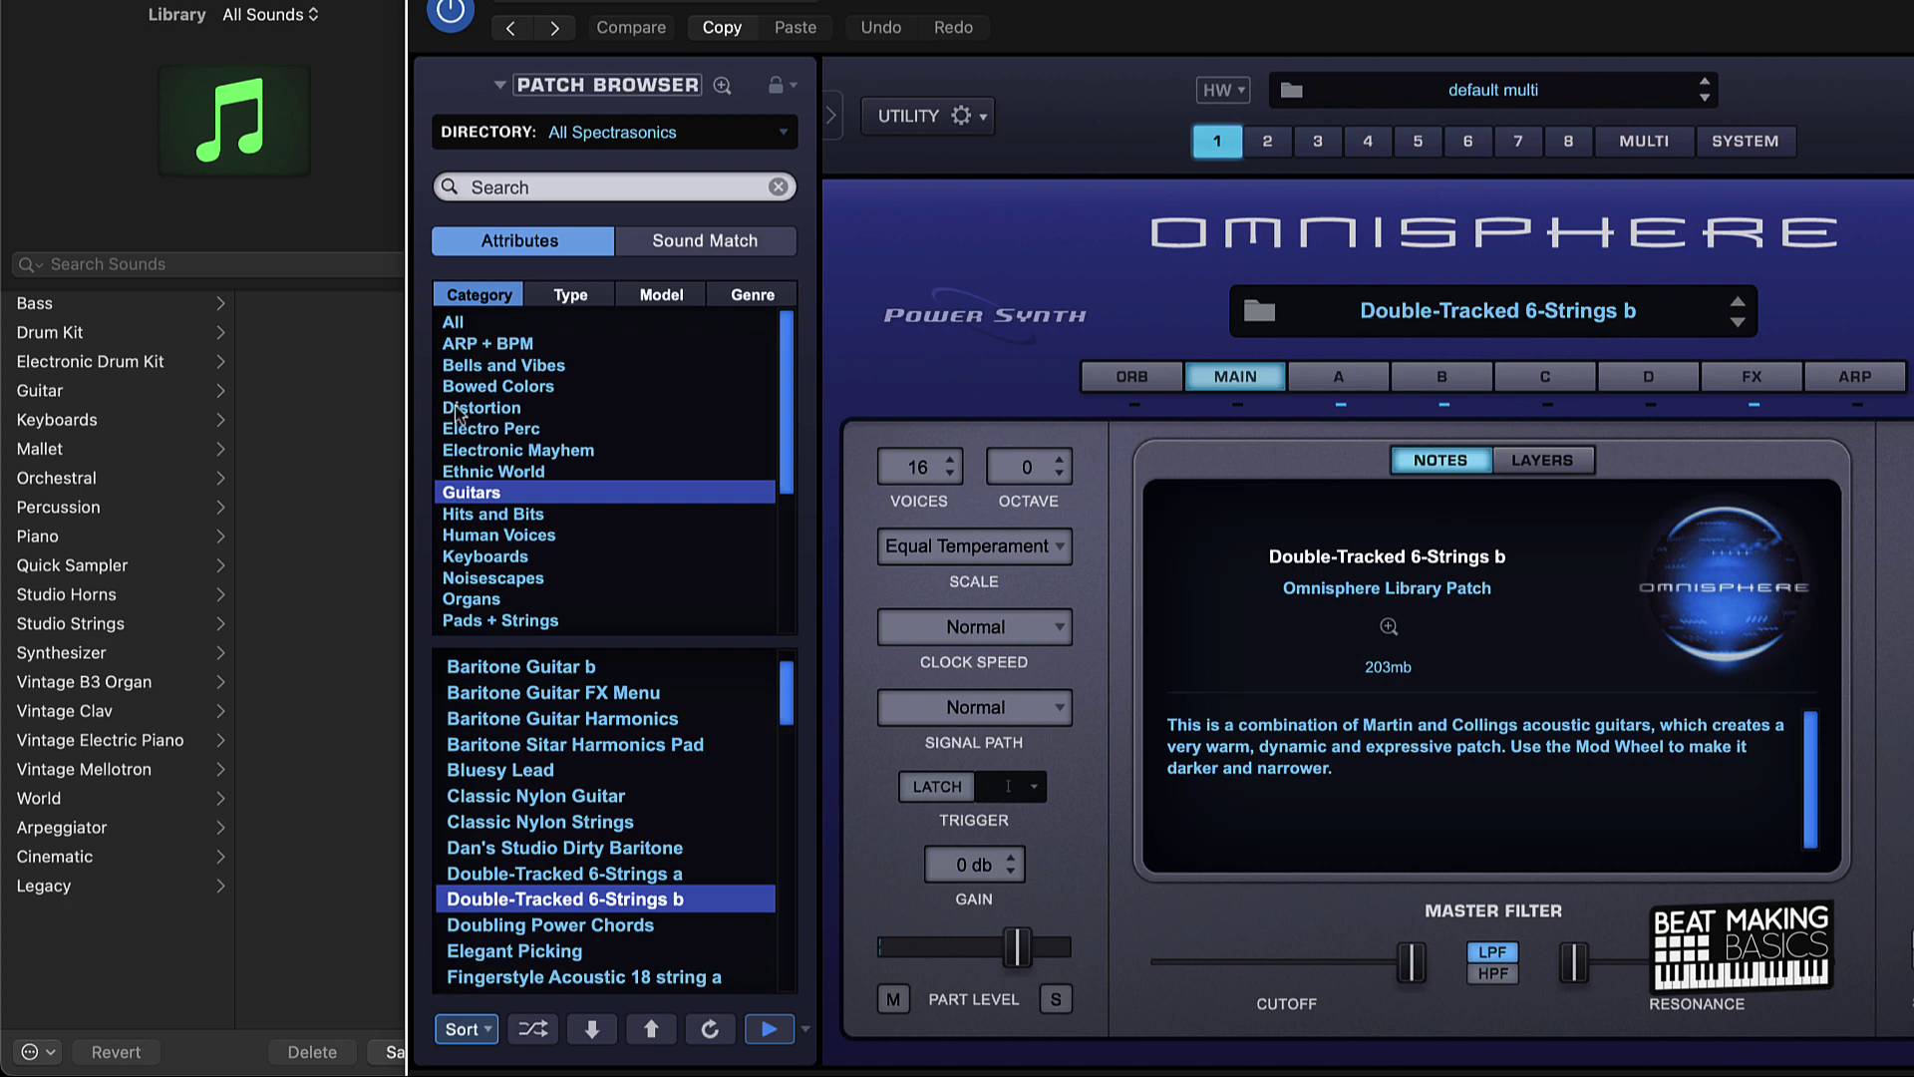
left_click(425, 1)
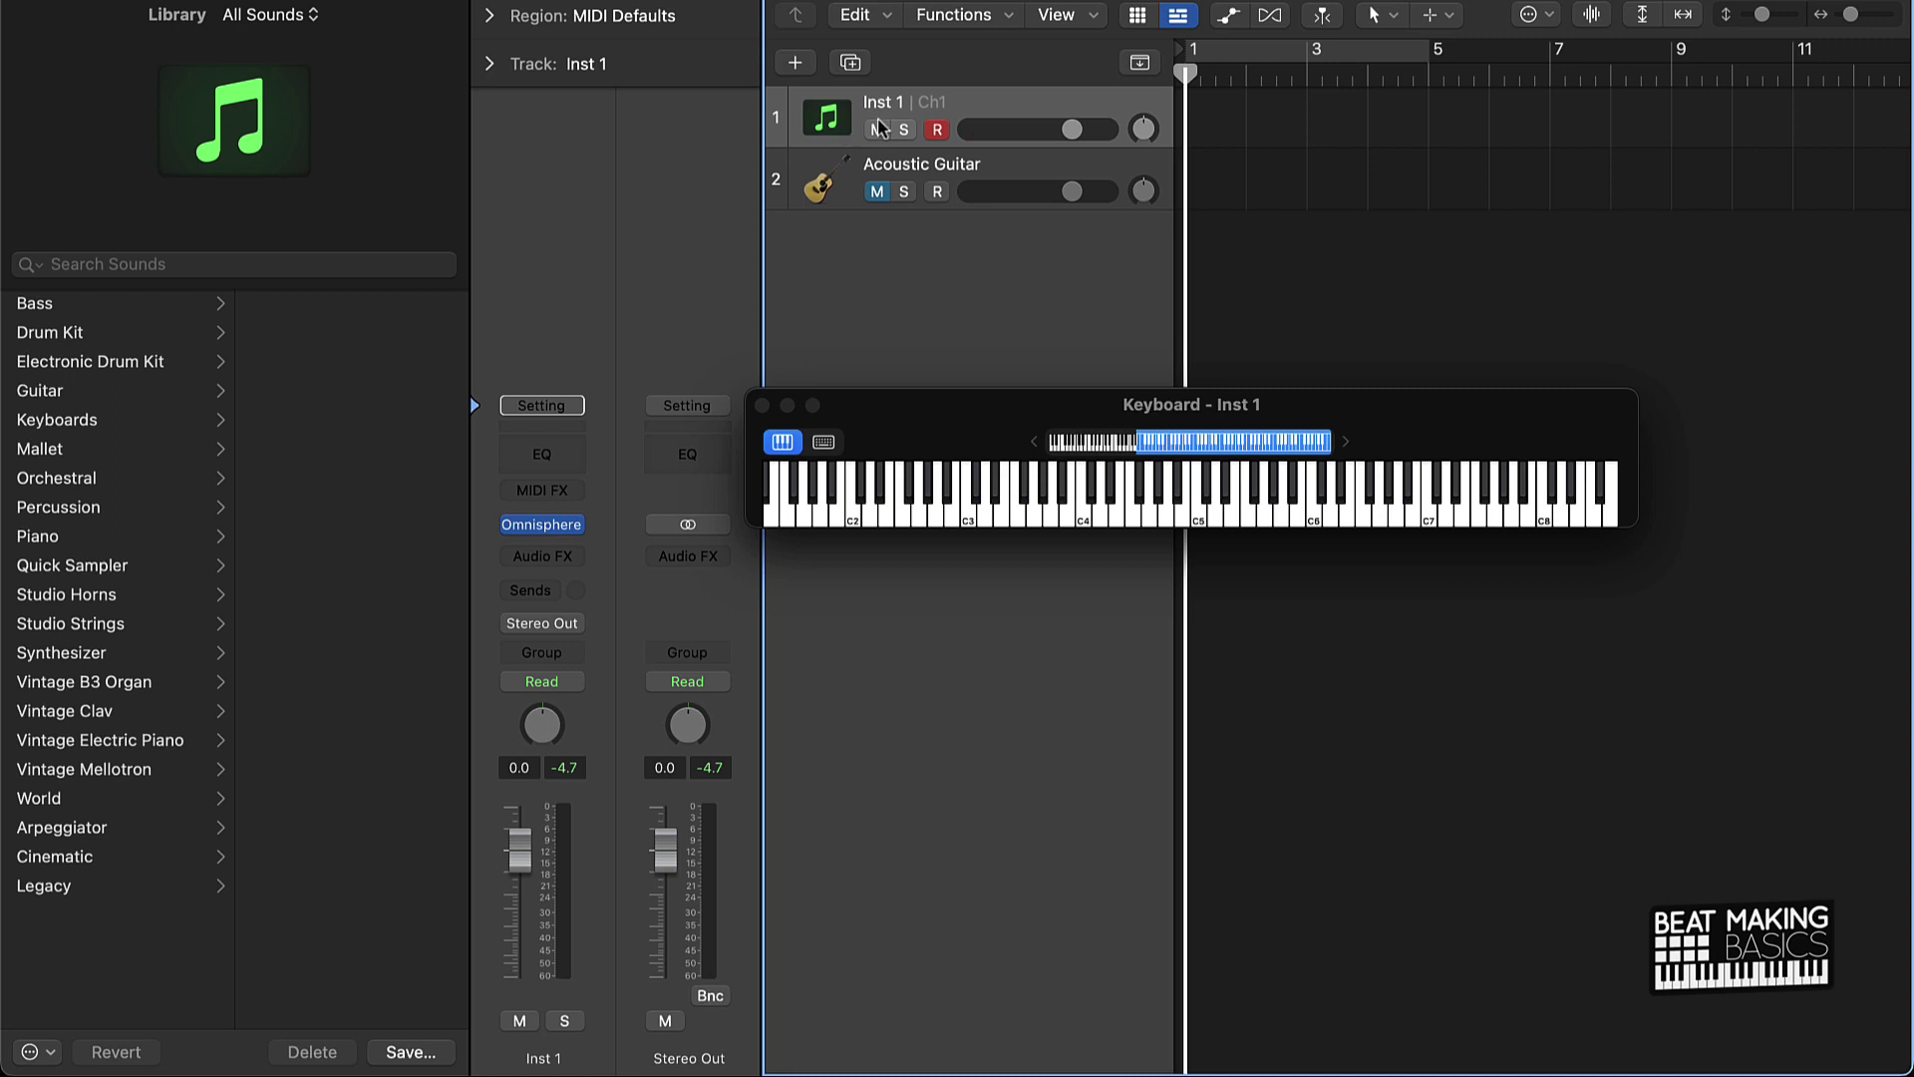
Clear away the floating keyboard, inspector and library, and show an enlarged Piano Roll for the Inst 1 track.
left_click(763, 406)
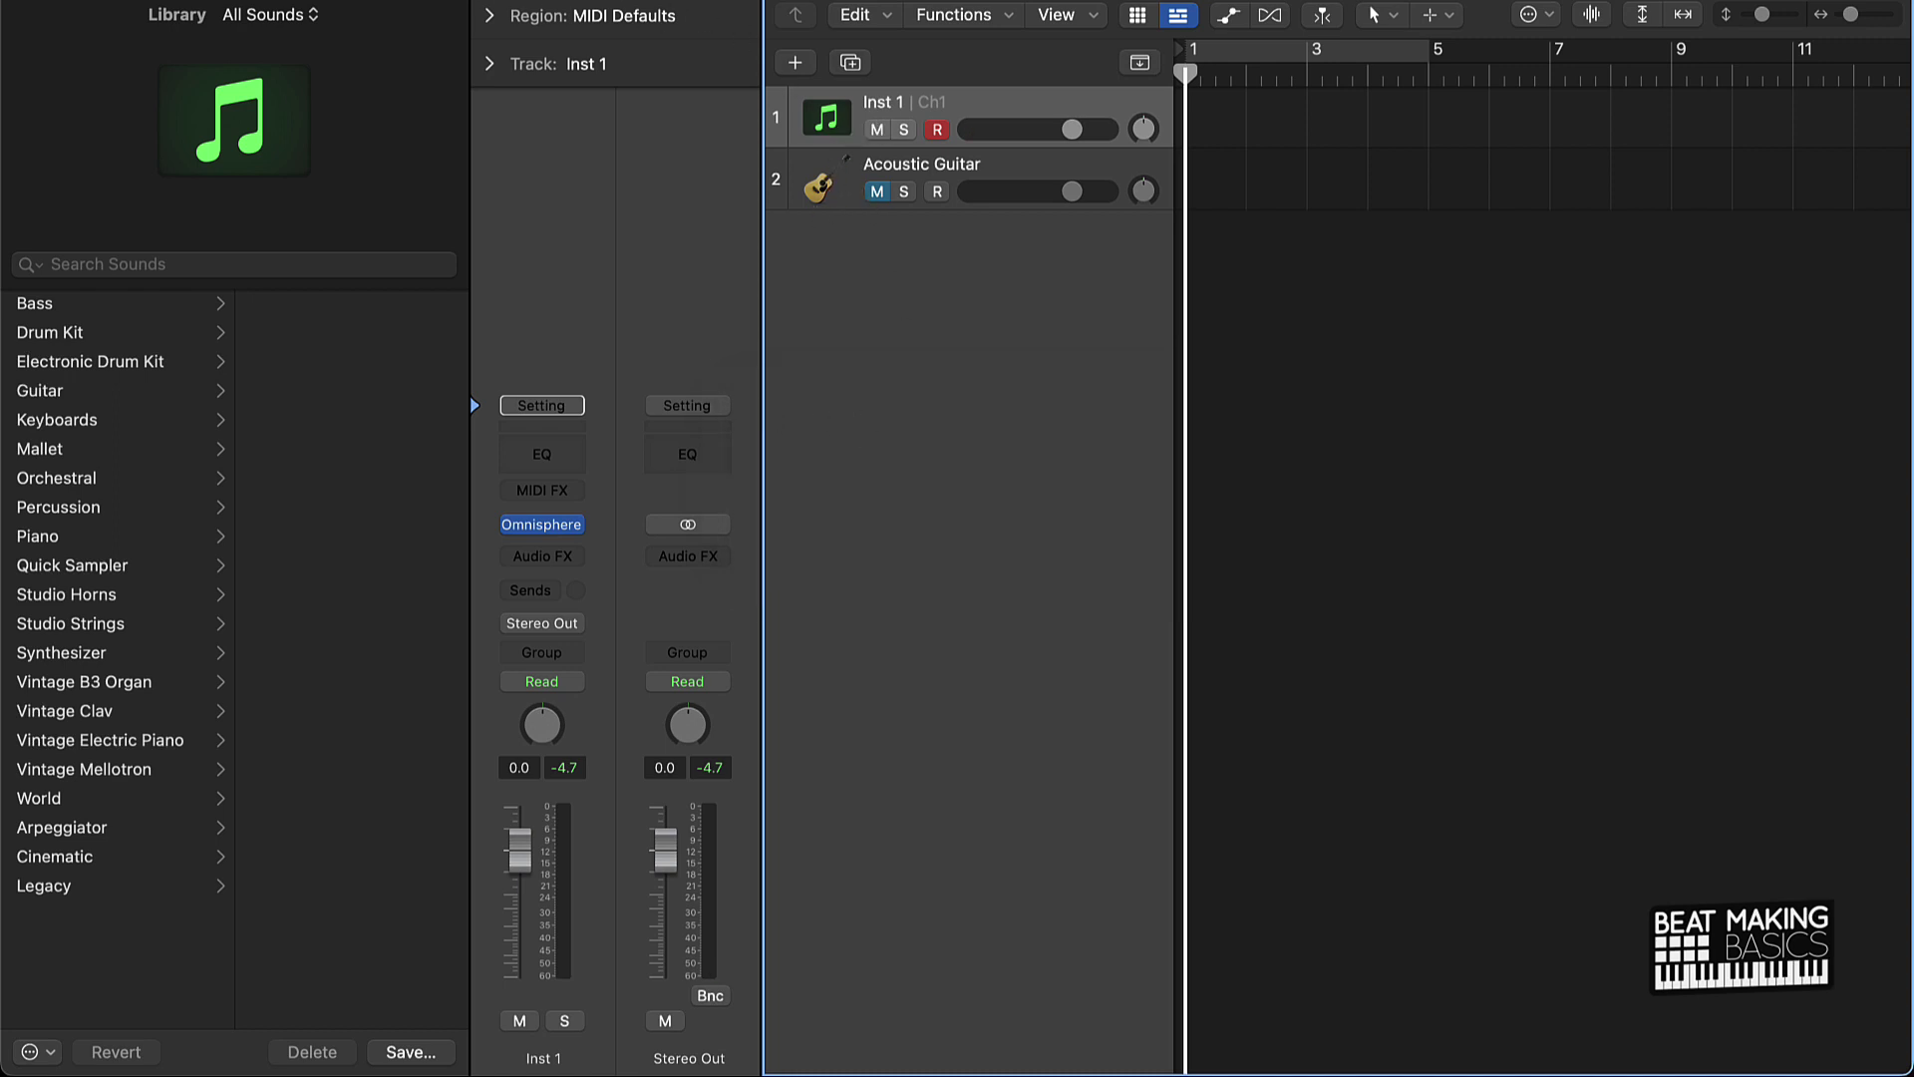
key("e")
key("i")
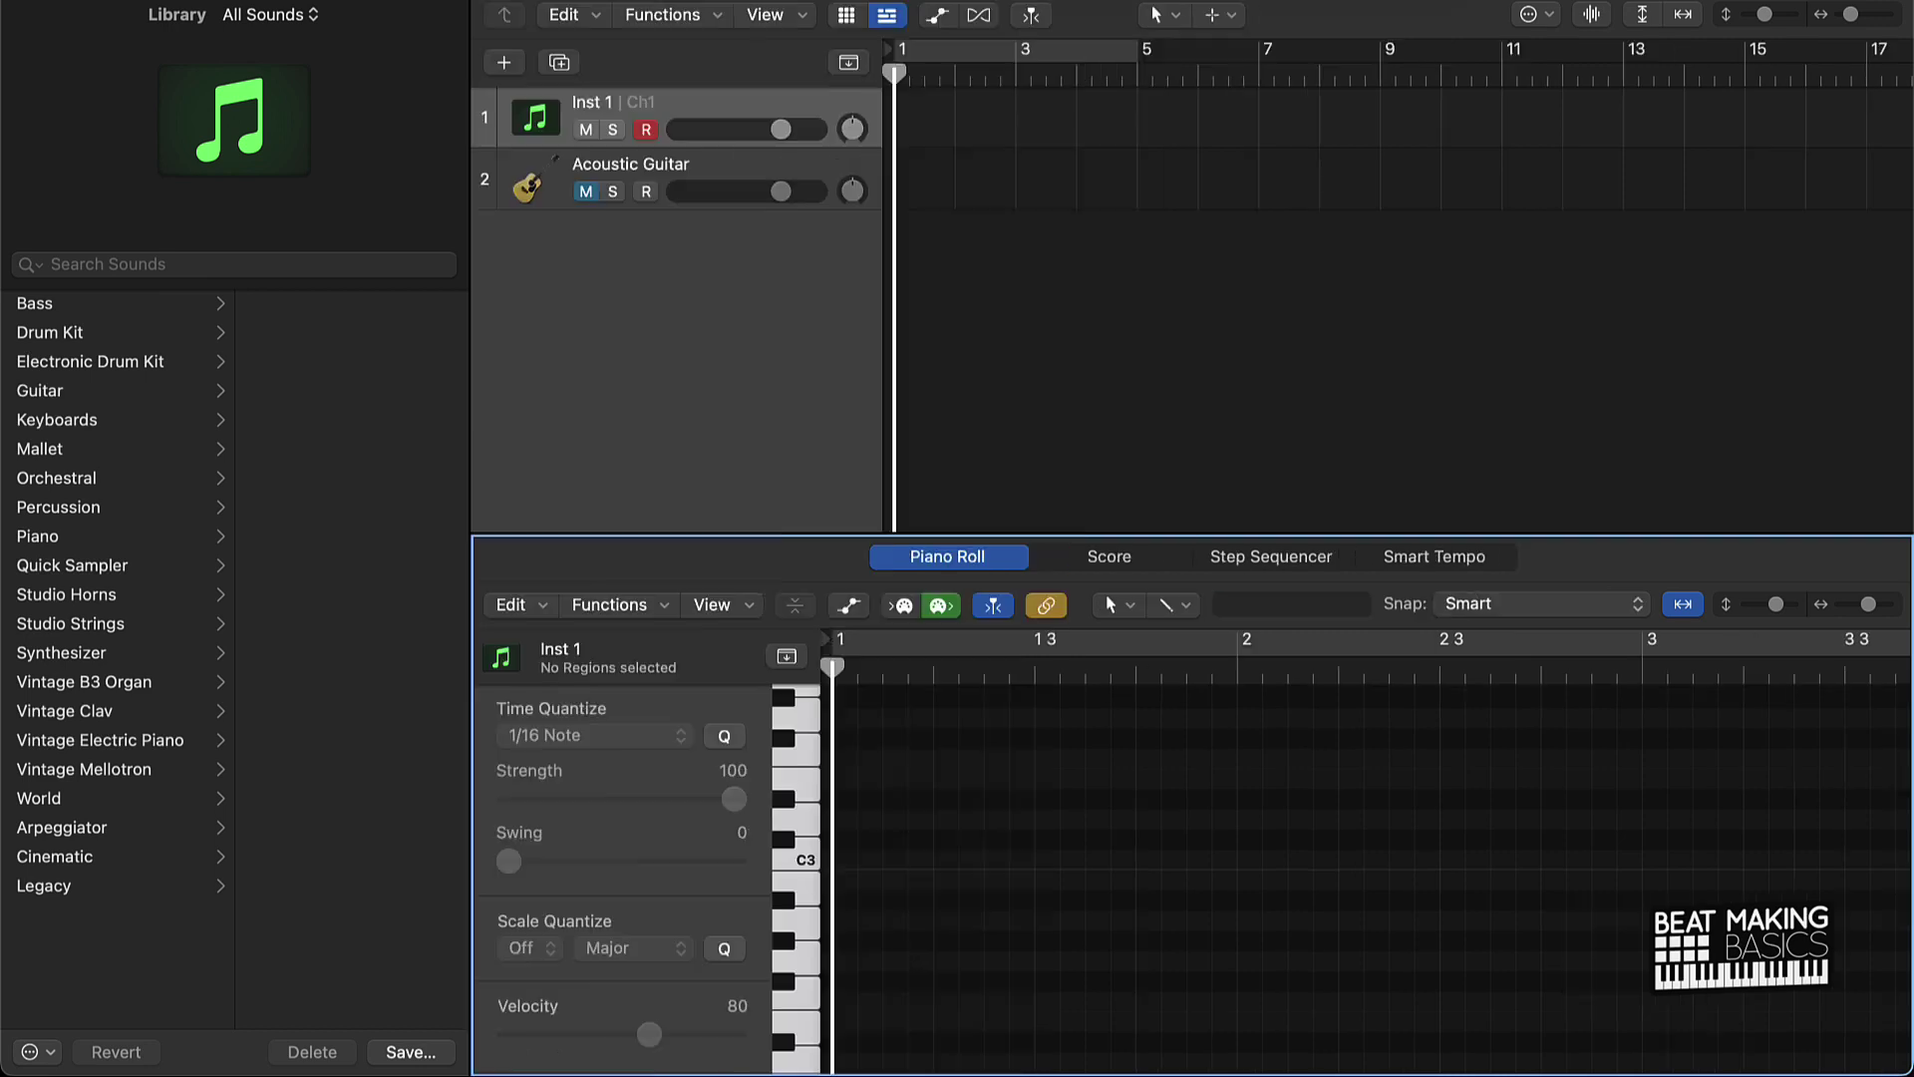
key("y")
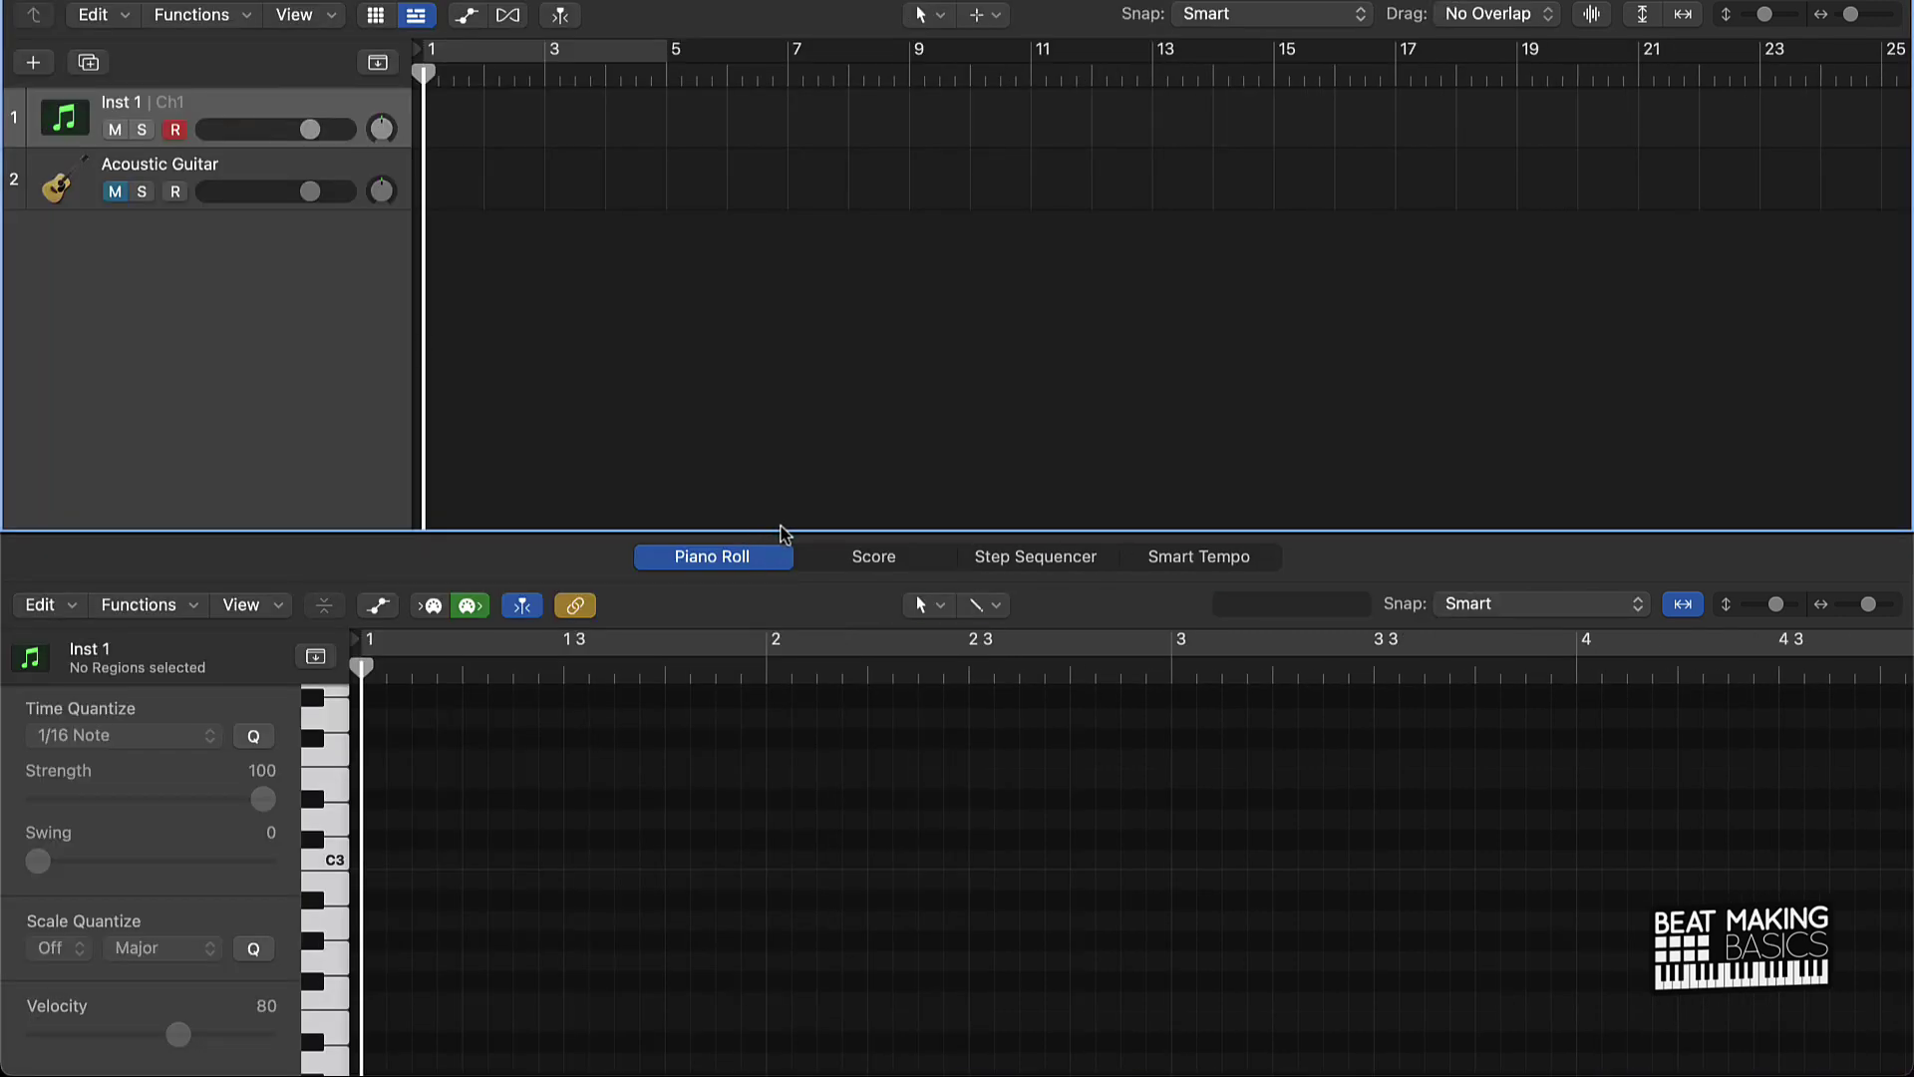
left_click_drag(779, 530, 779, 227)
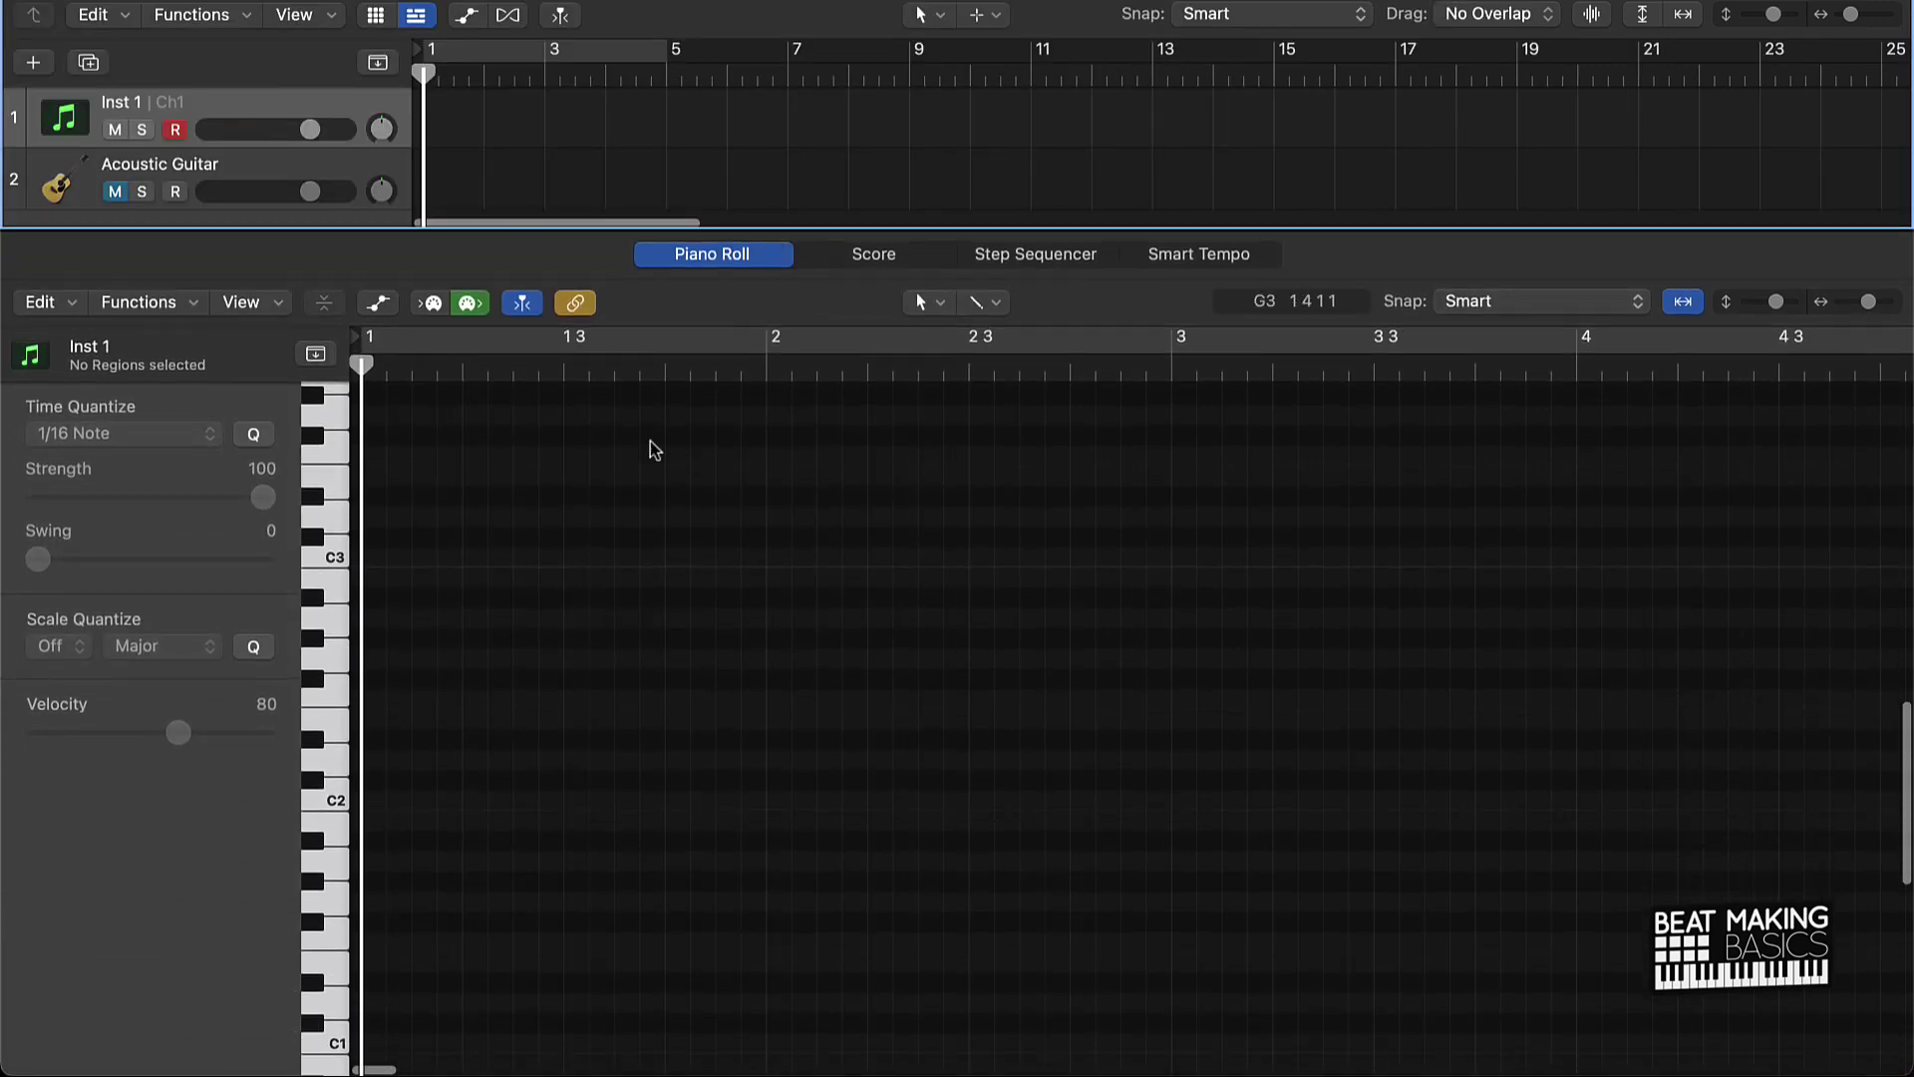
Add a one-bar C2 note at the start of bar 1 on the Inst 1 track.
left_click(378, 560)
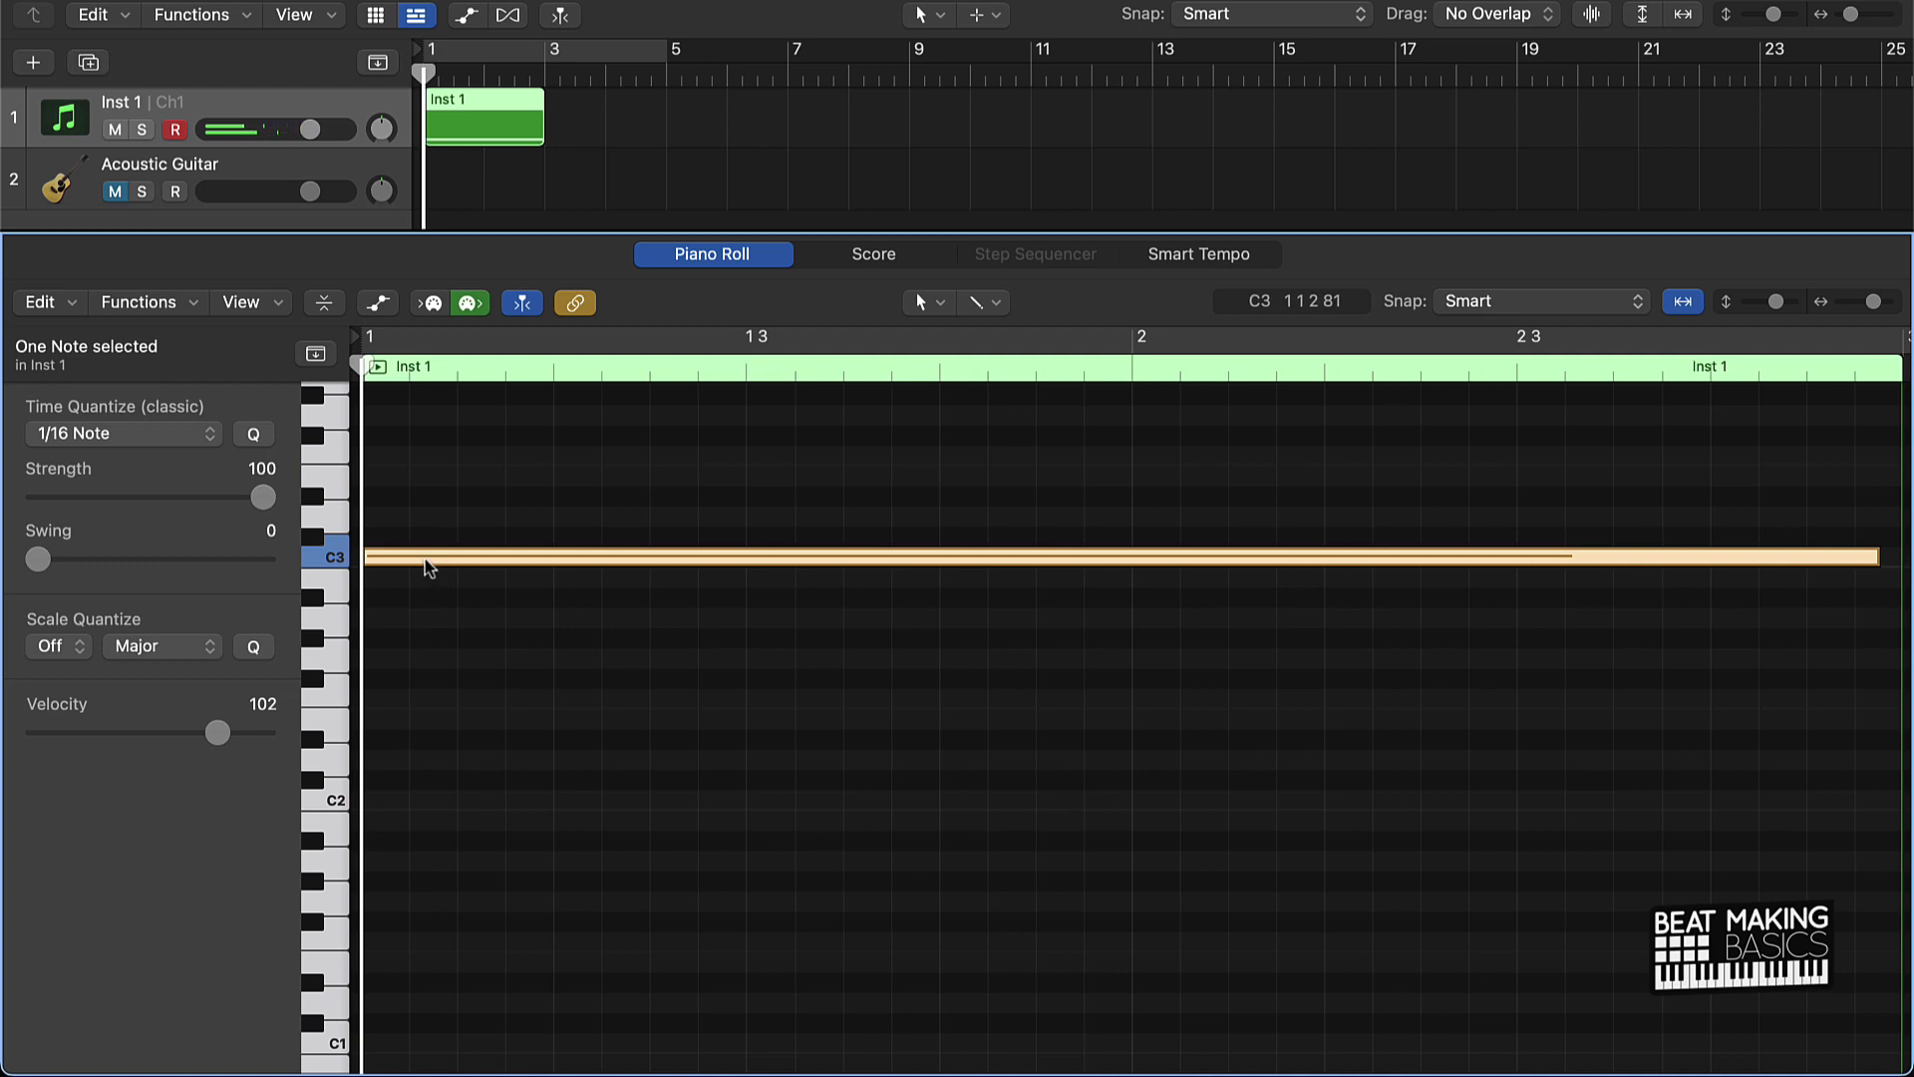
left_click_drag(426, 559, 435, 807)
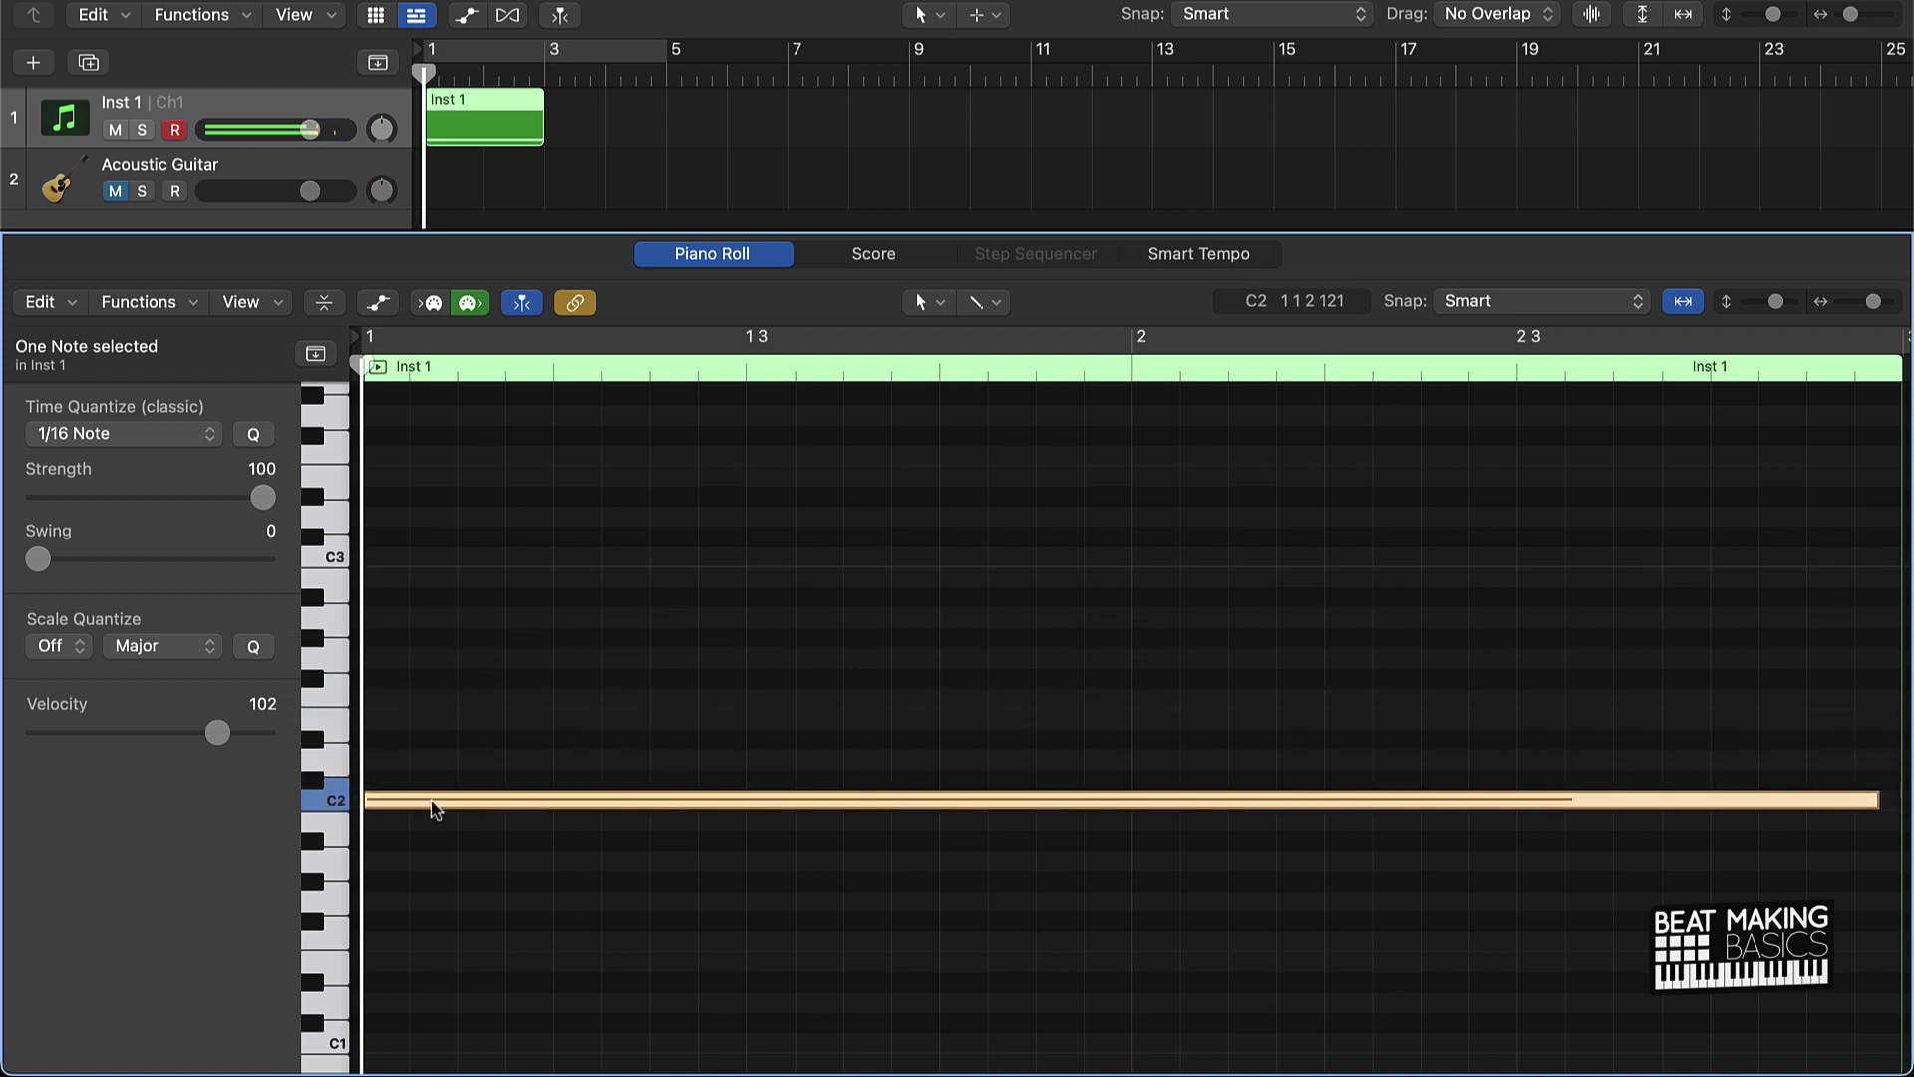
scroll(435, 805, "down", 5)
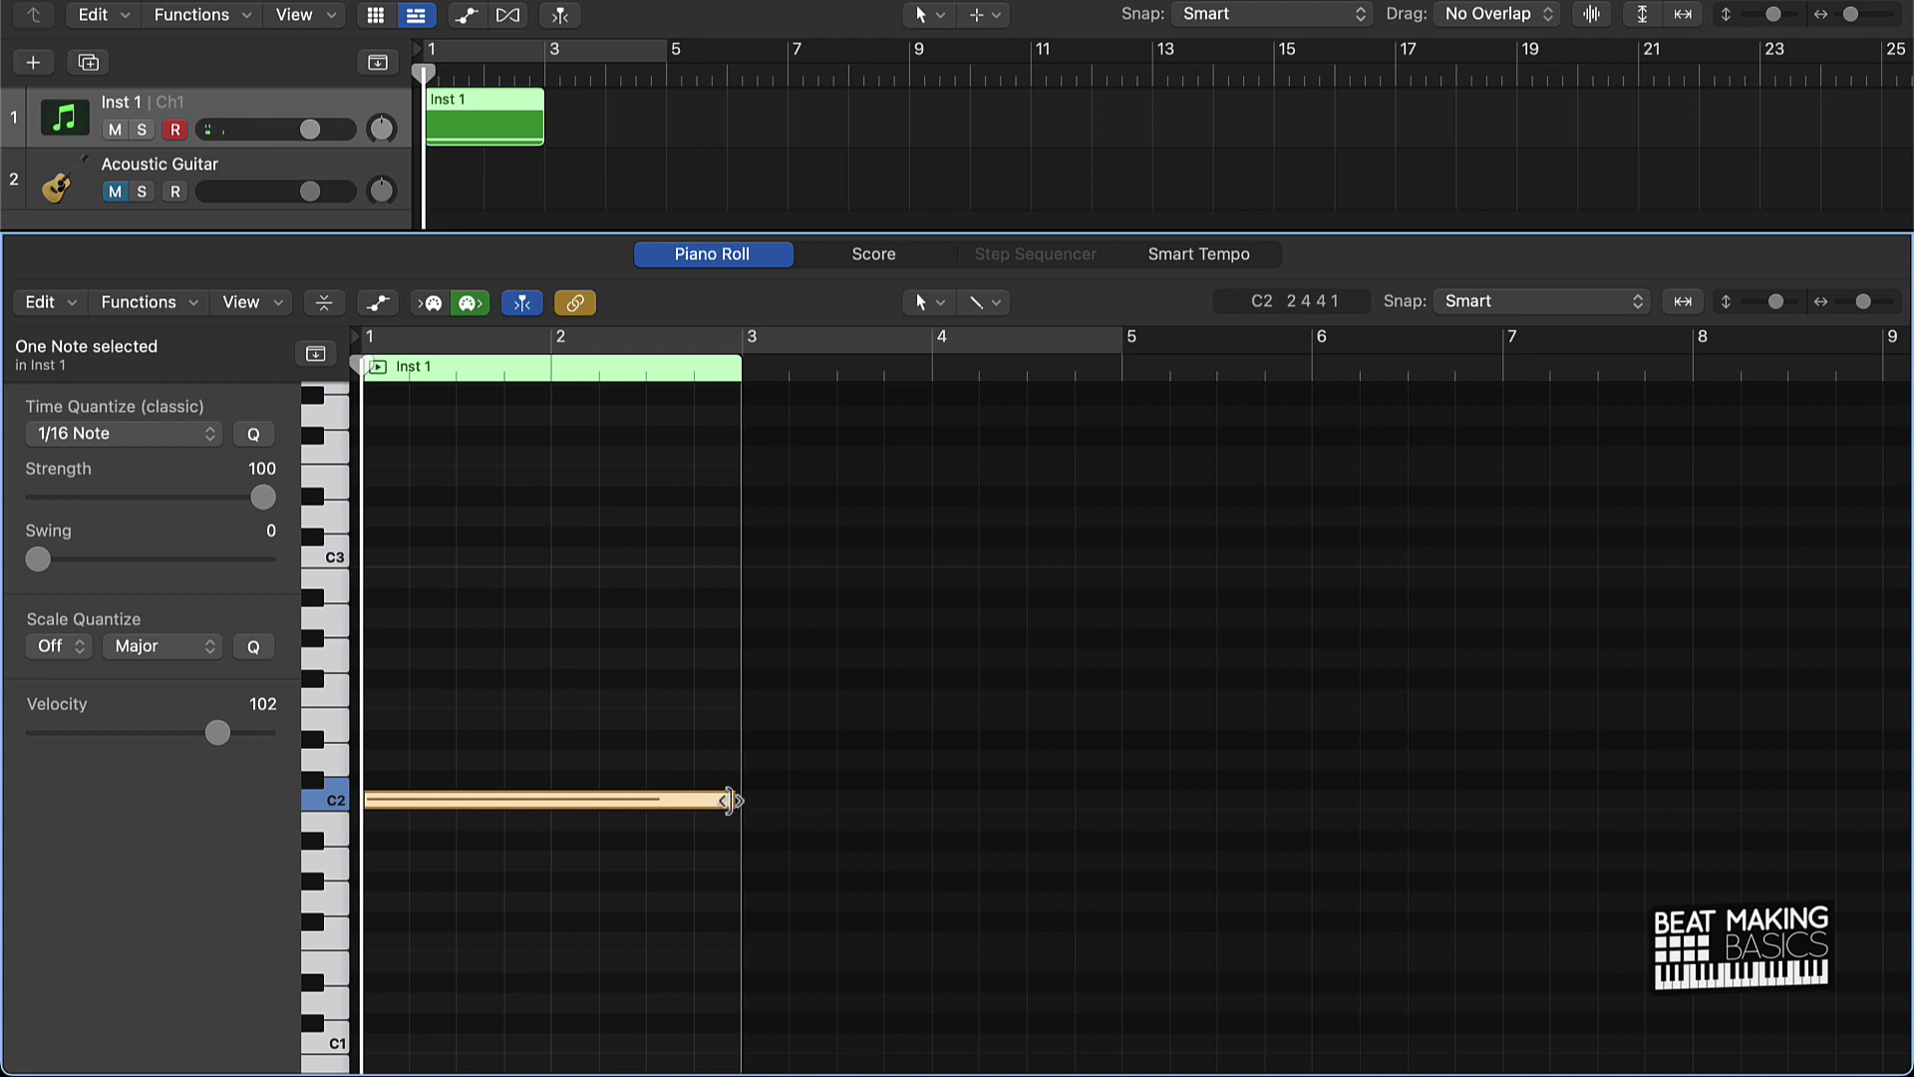
left_click_drag(730, 800, 550, 799)
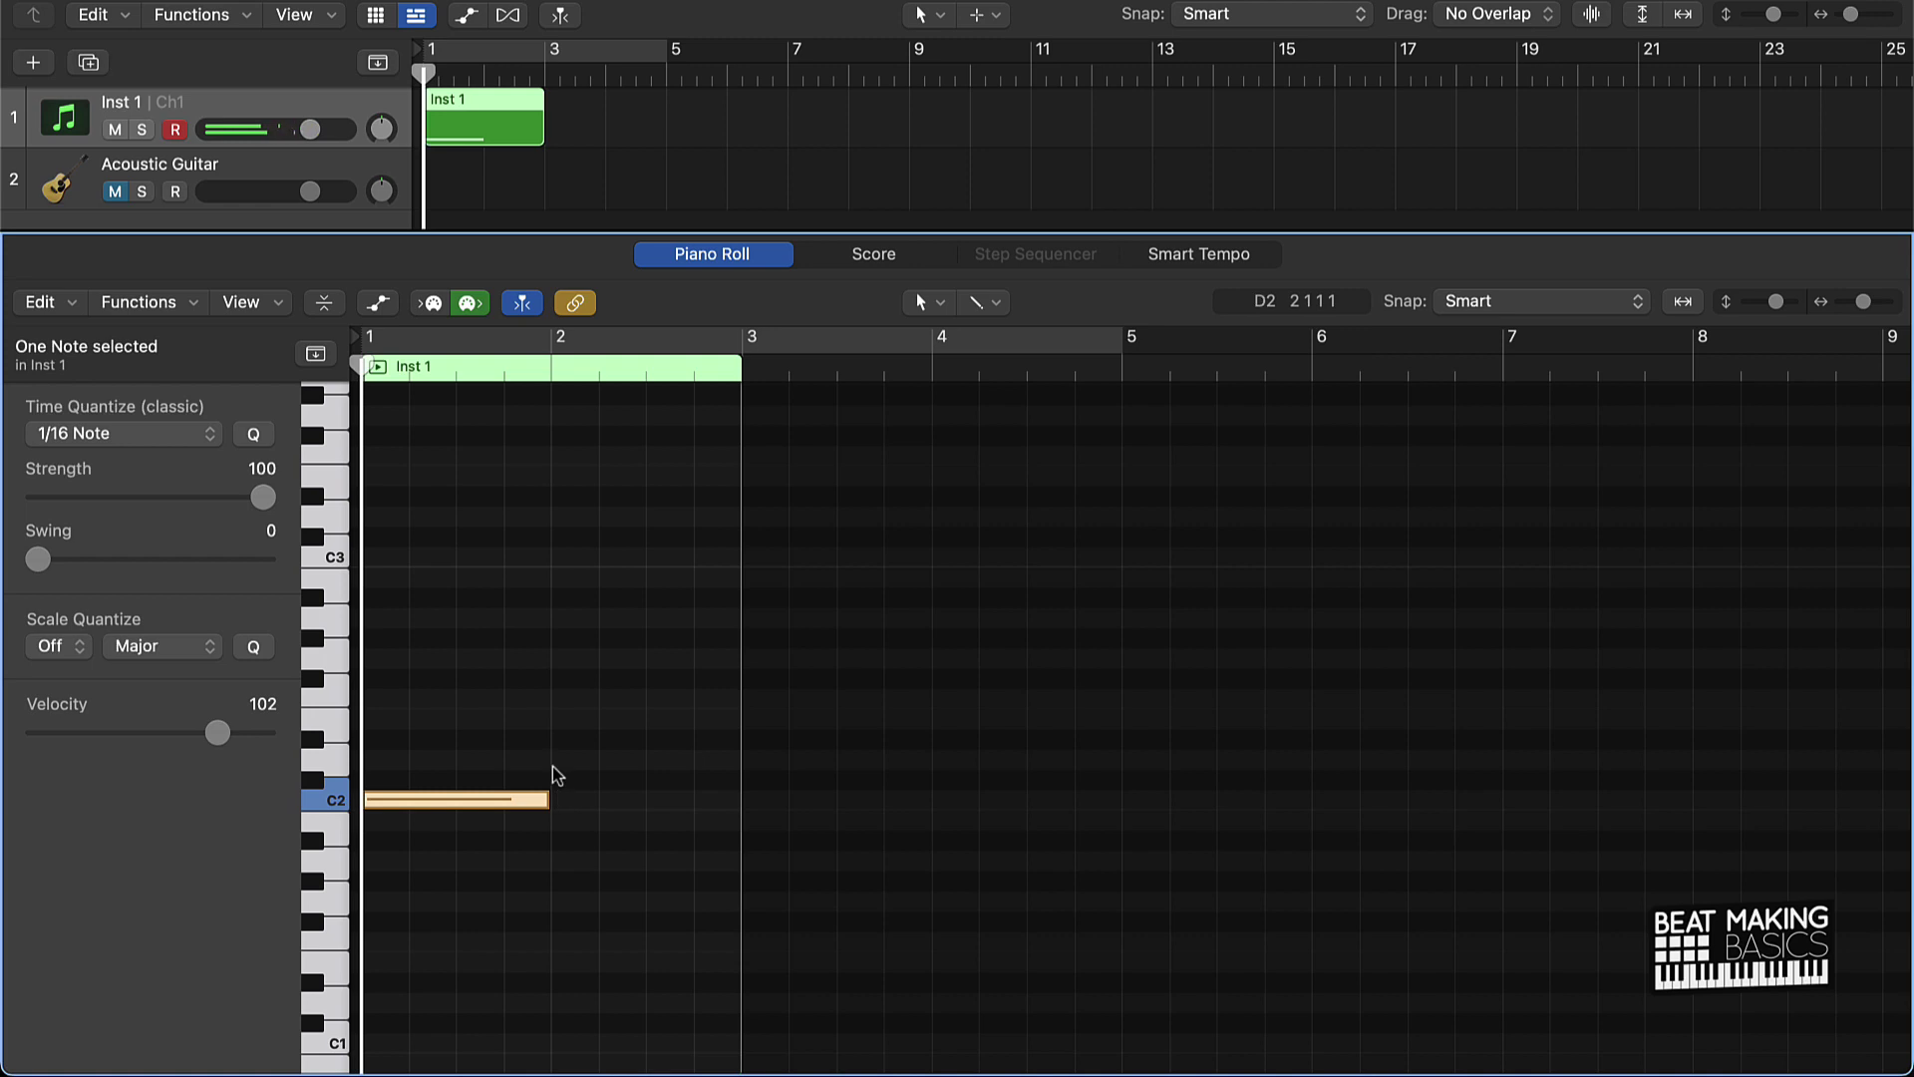
scroll(548, 763, "down", 1)
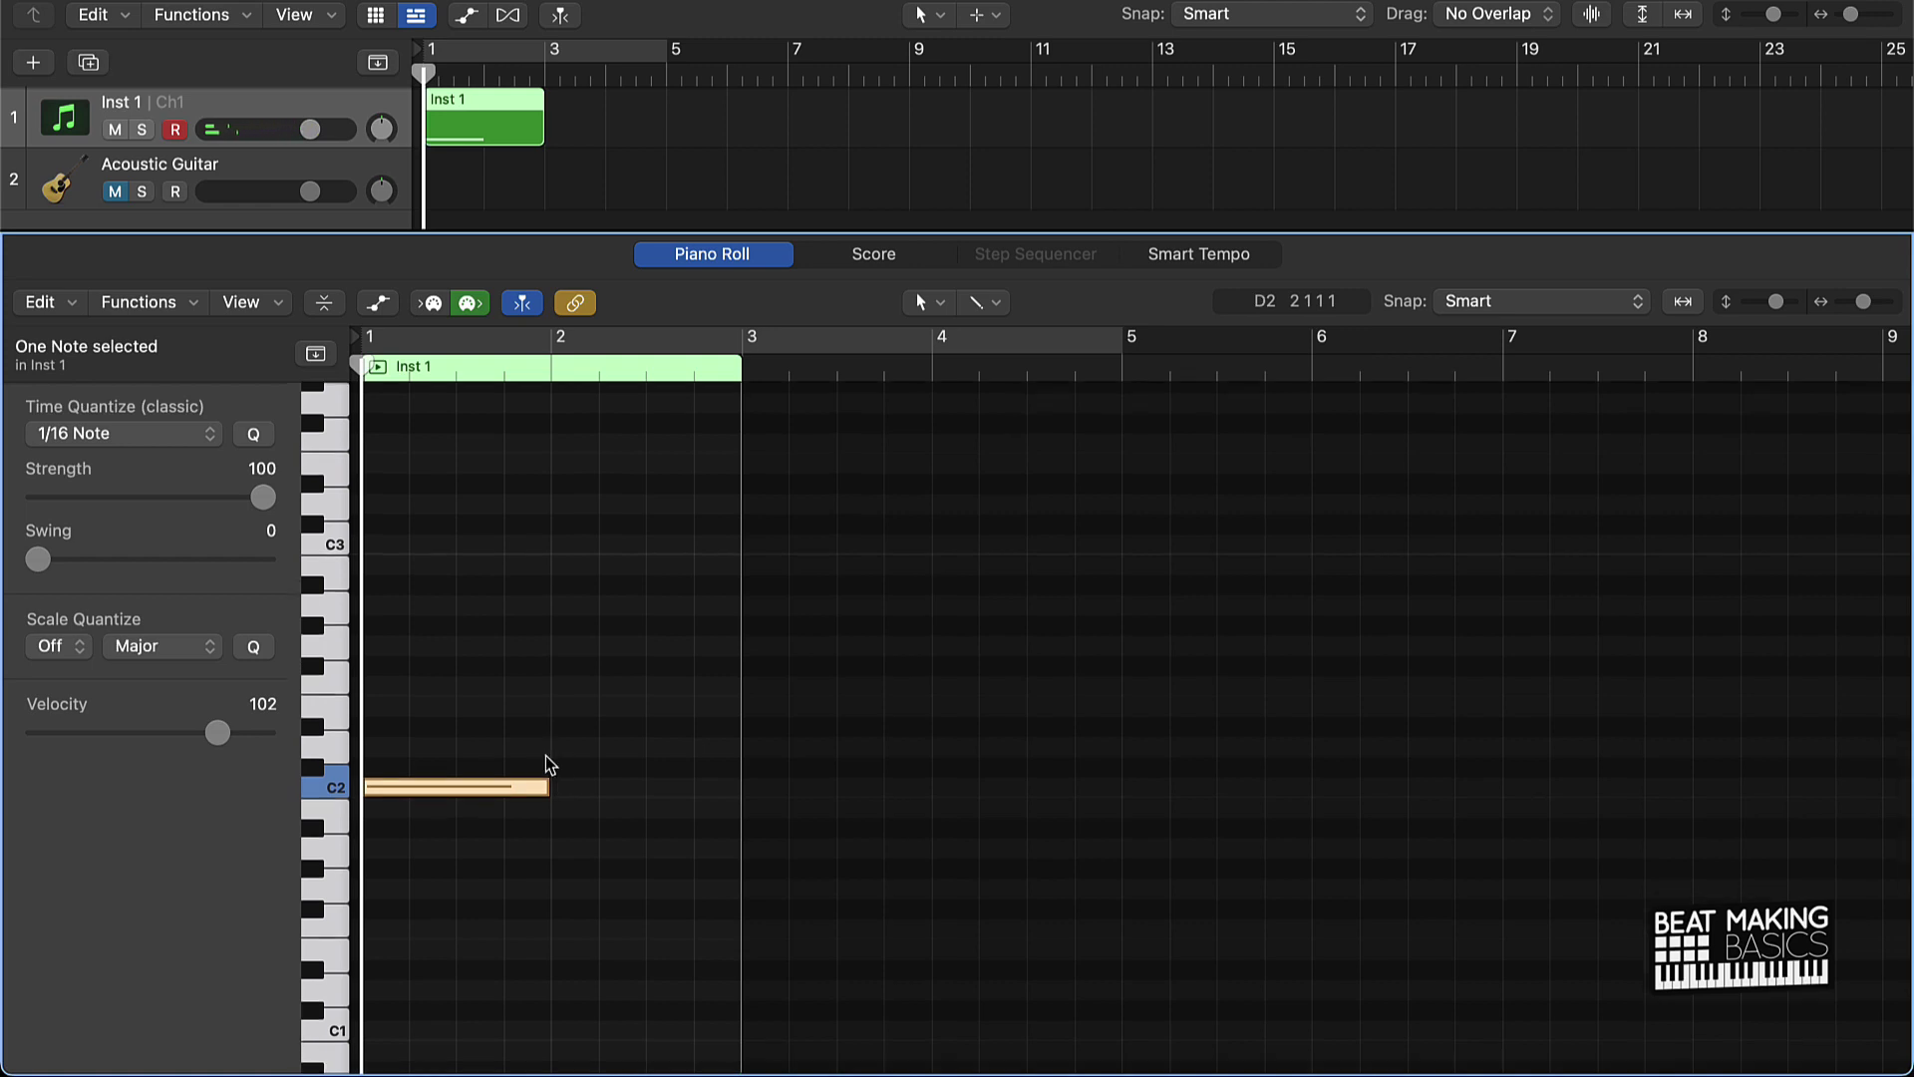
Continue the bass line with one-bar notes A#1, G#1 and G1 at the starts of bars 2, 3 and 4.
left_click(490, 784)
left_click(578, 809)
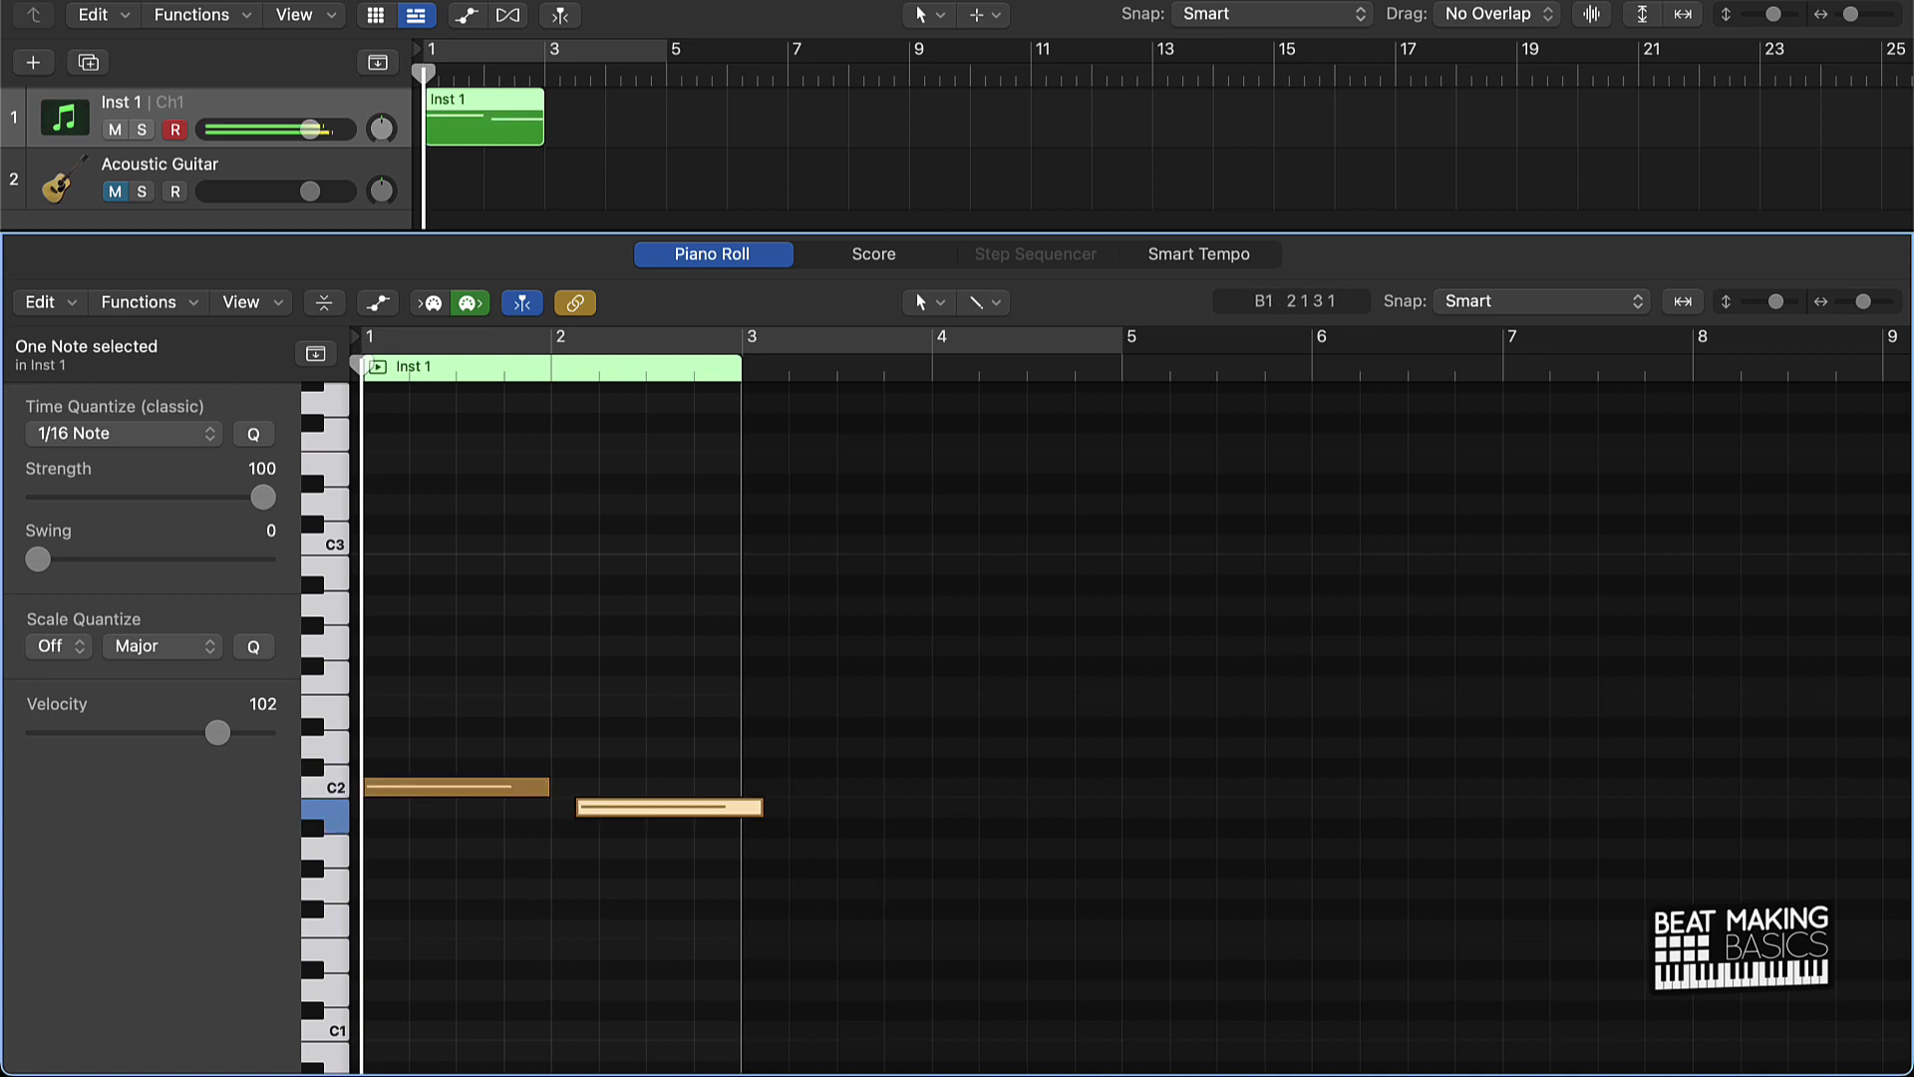
mouse_move(604, 815)
left_mouse_down()
mouse_move(579, 787)
mouse_move(575, 833)
left_mouse_up()
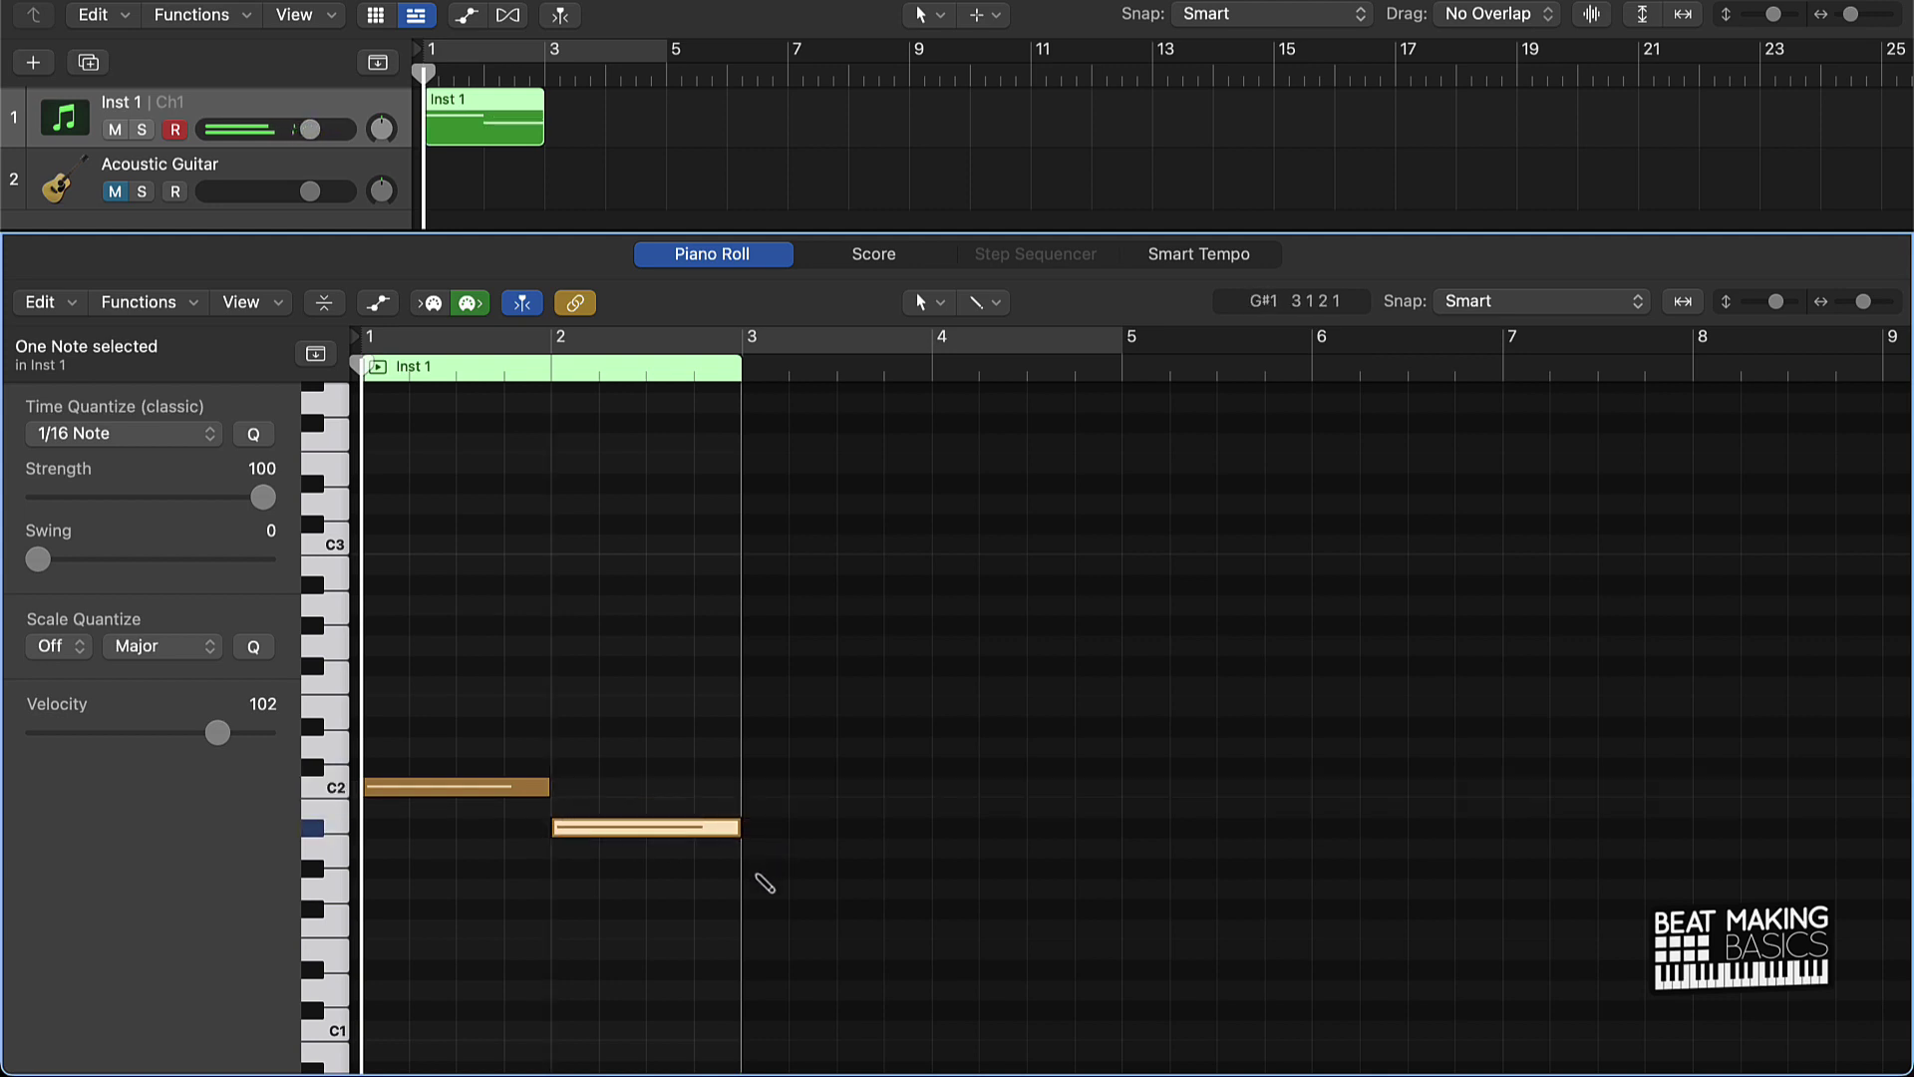
left_click(764, 869)
left_click_drag(788, 882, 779, 877)
left_click(949, 908)
left_click_drag(989, 912, 972, 898)
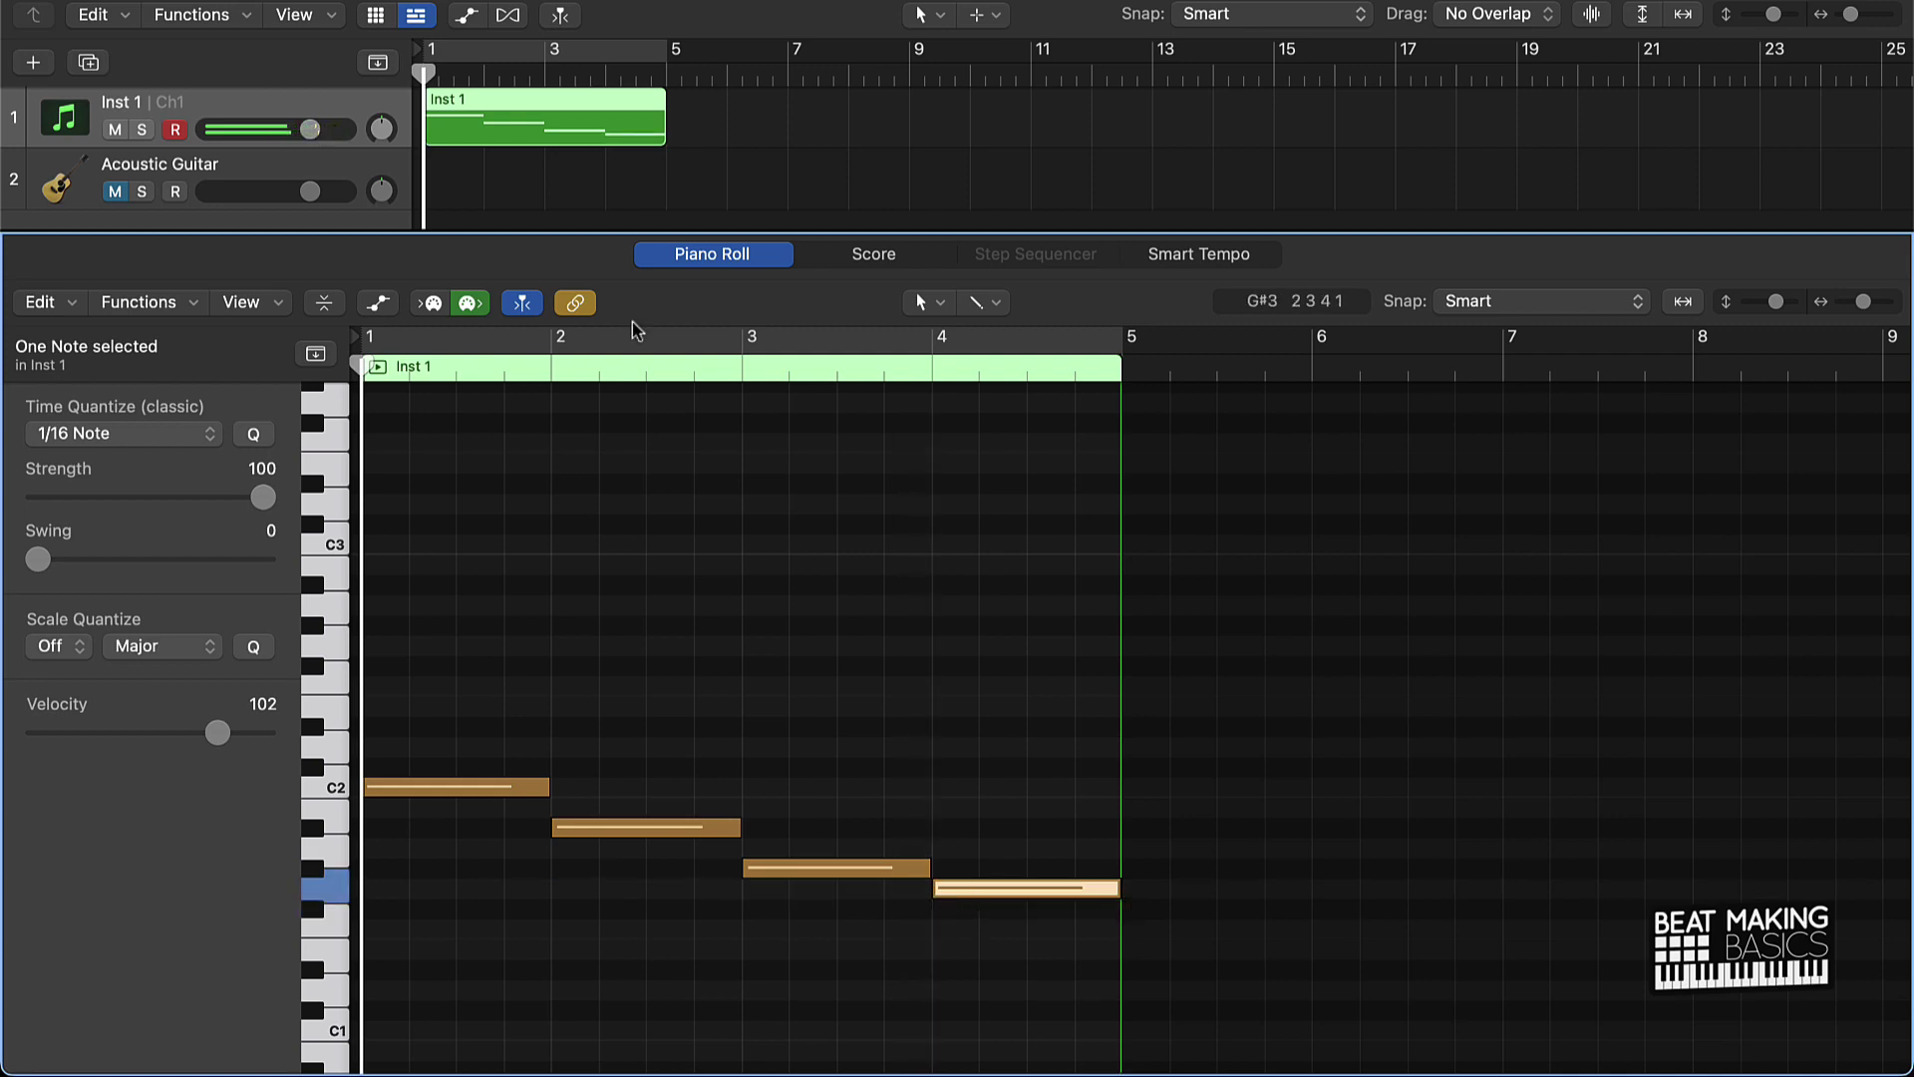
Play the four-bar region as a loop and raise the bar 4 bass note to B1.
left_click(581, 54)
key("space")
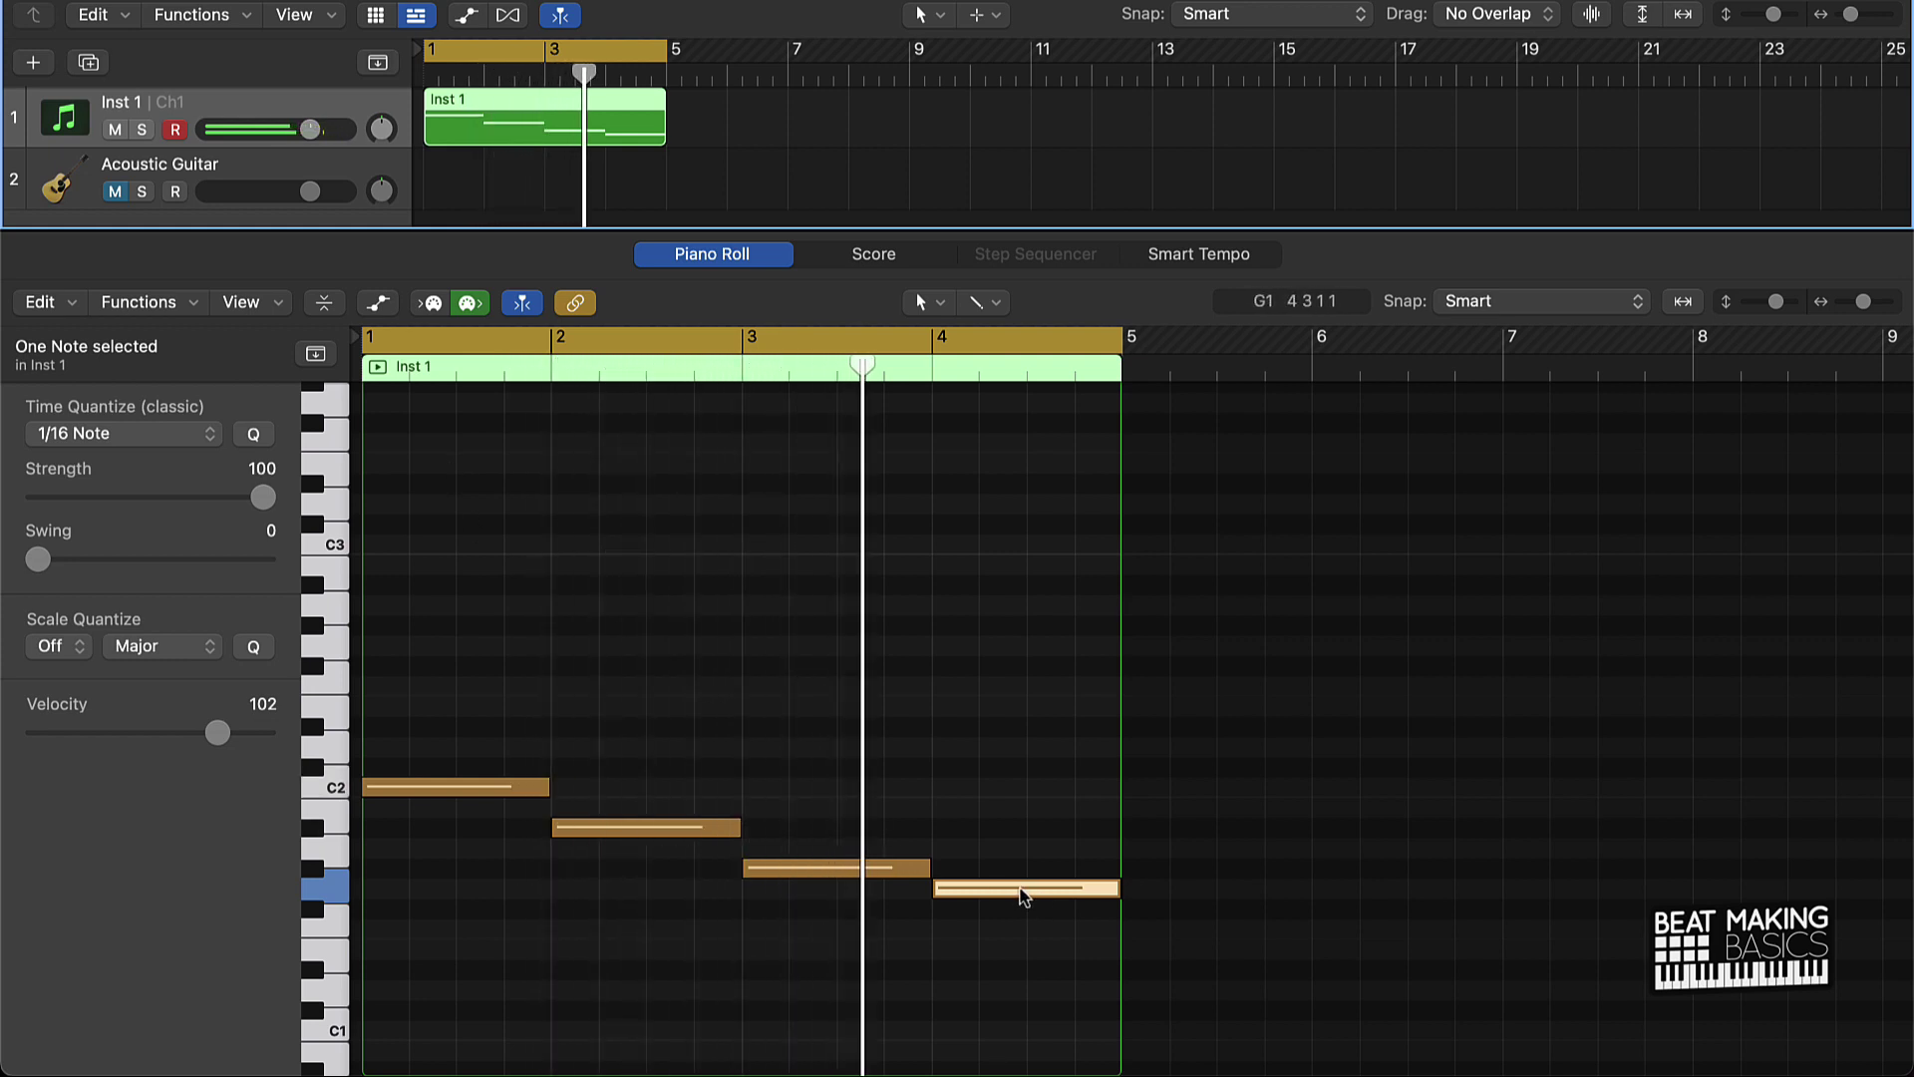
left_click_drag(1024, 895, 1026, 807)
left_click(911, 730)
key("space")
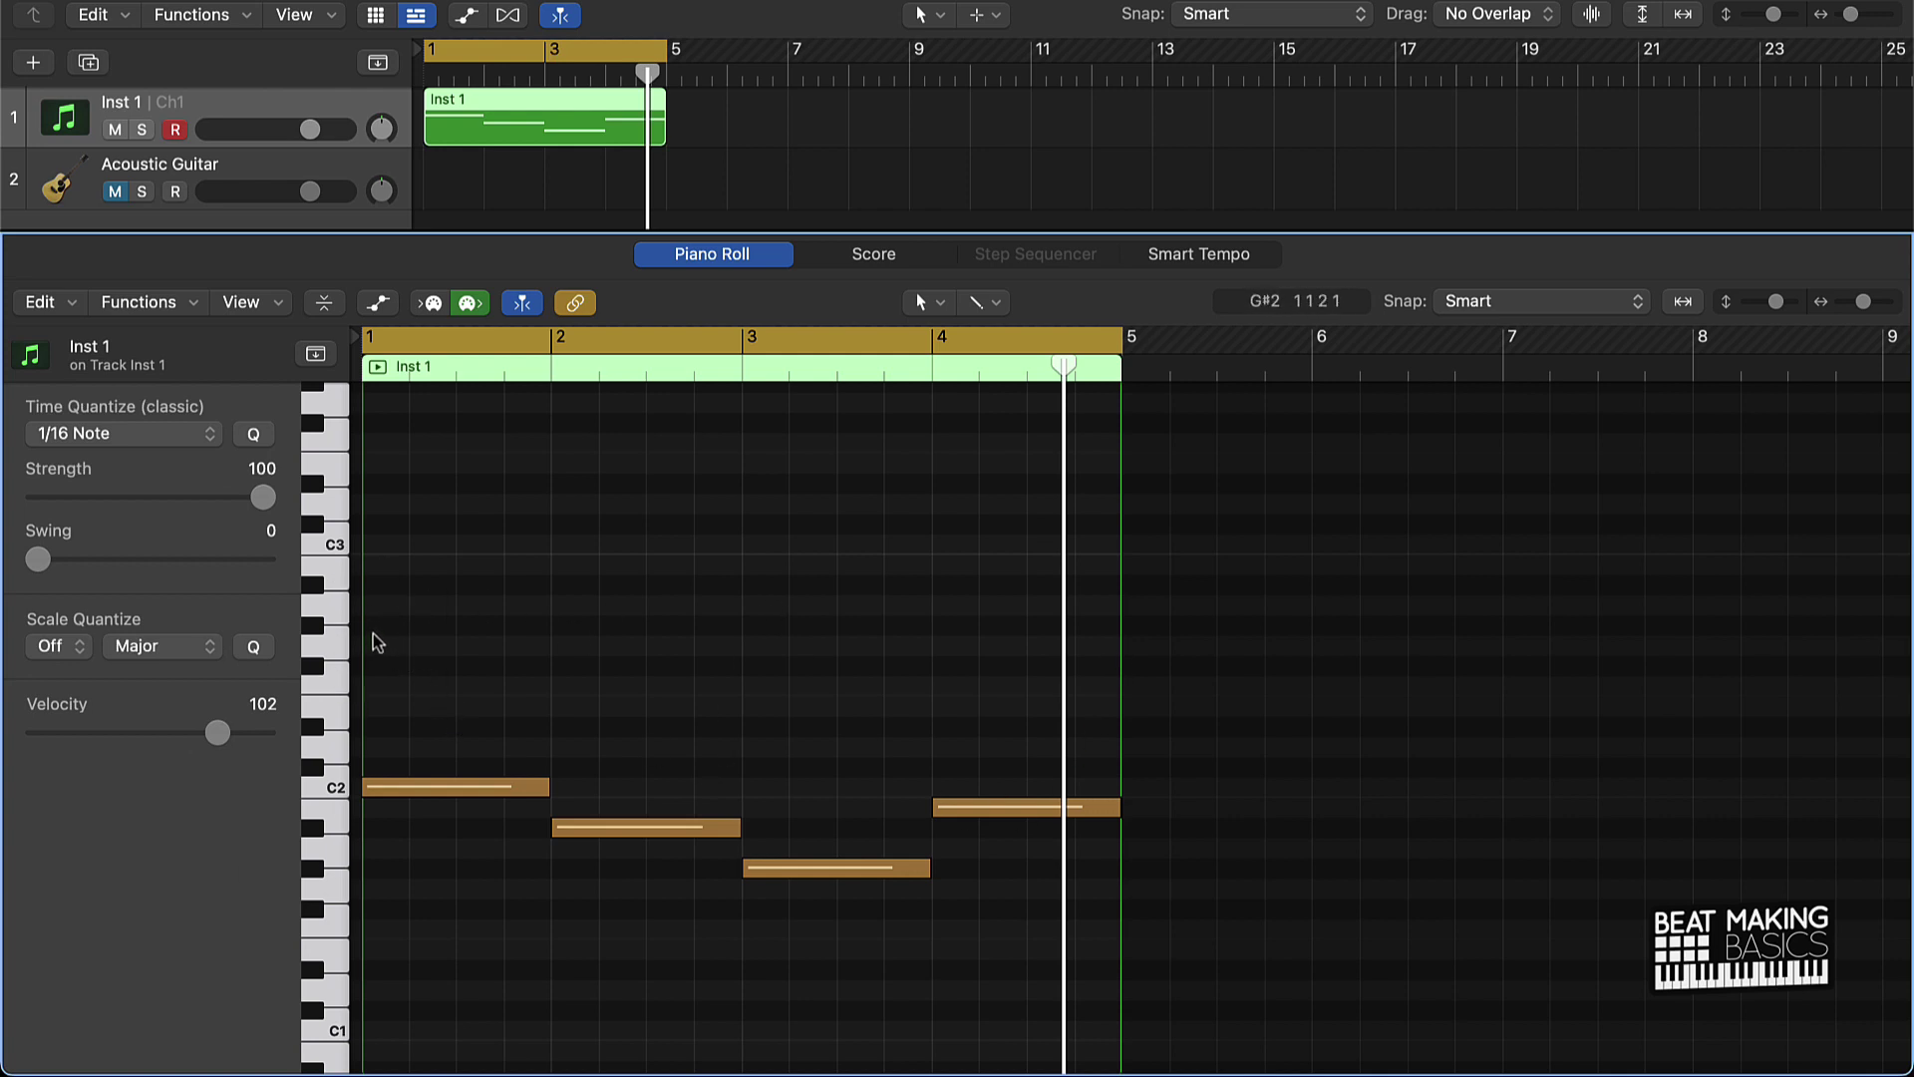
Add a half-bar C3 note at the start of bar 1, an octave above the first bass note.
left_click(439, 788)
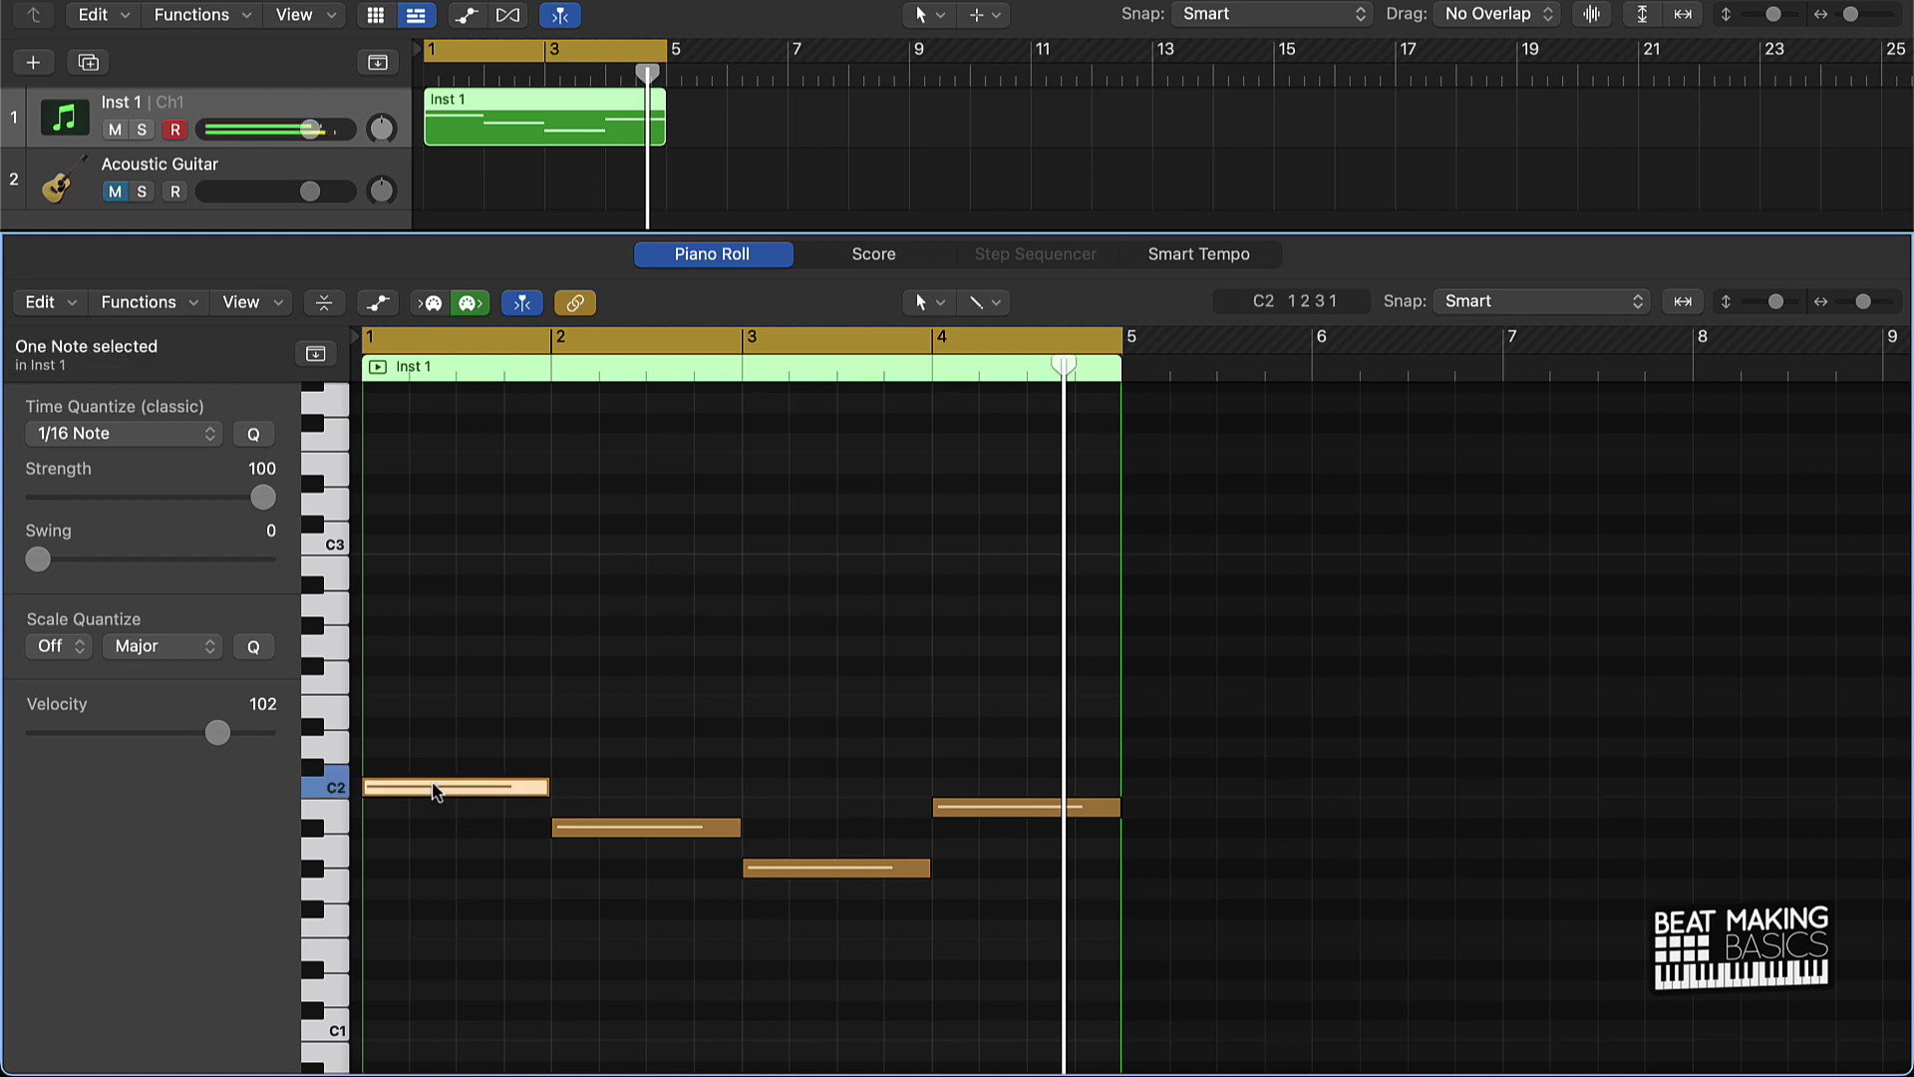
left_click(375, 588, "super")
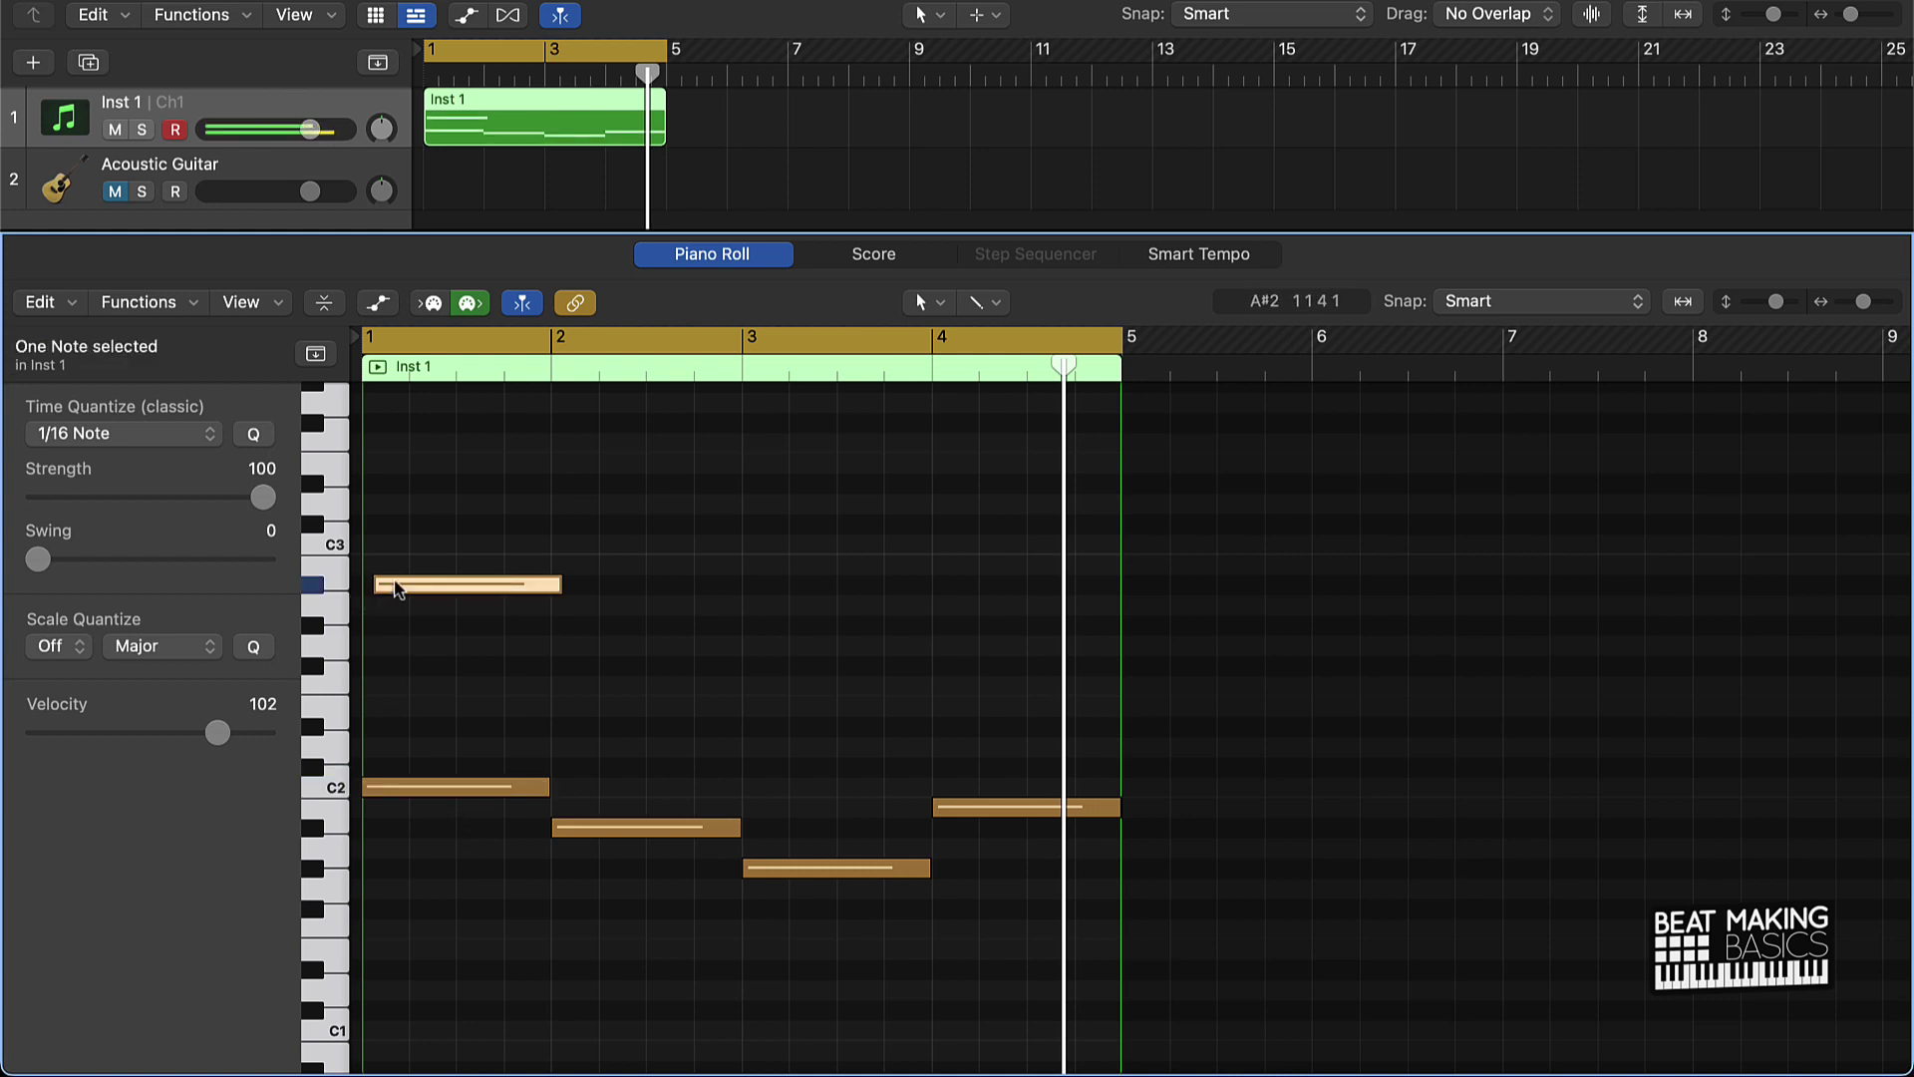
left_click_drag(396, 588, 383, 548)
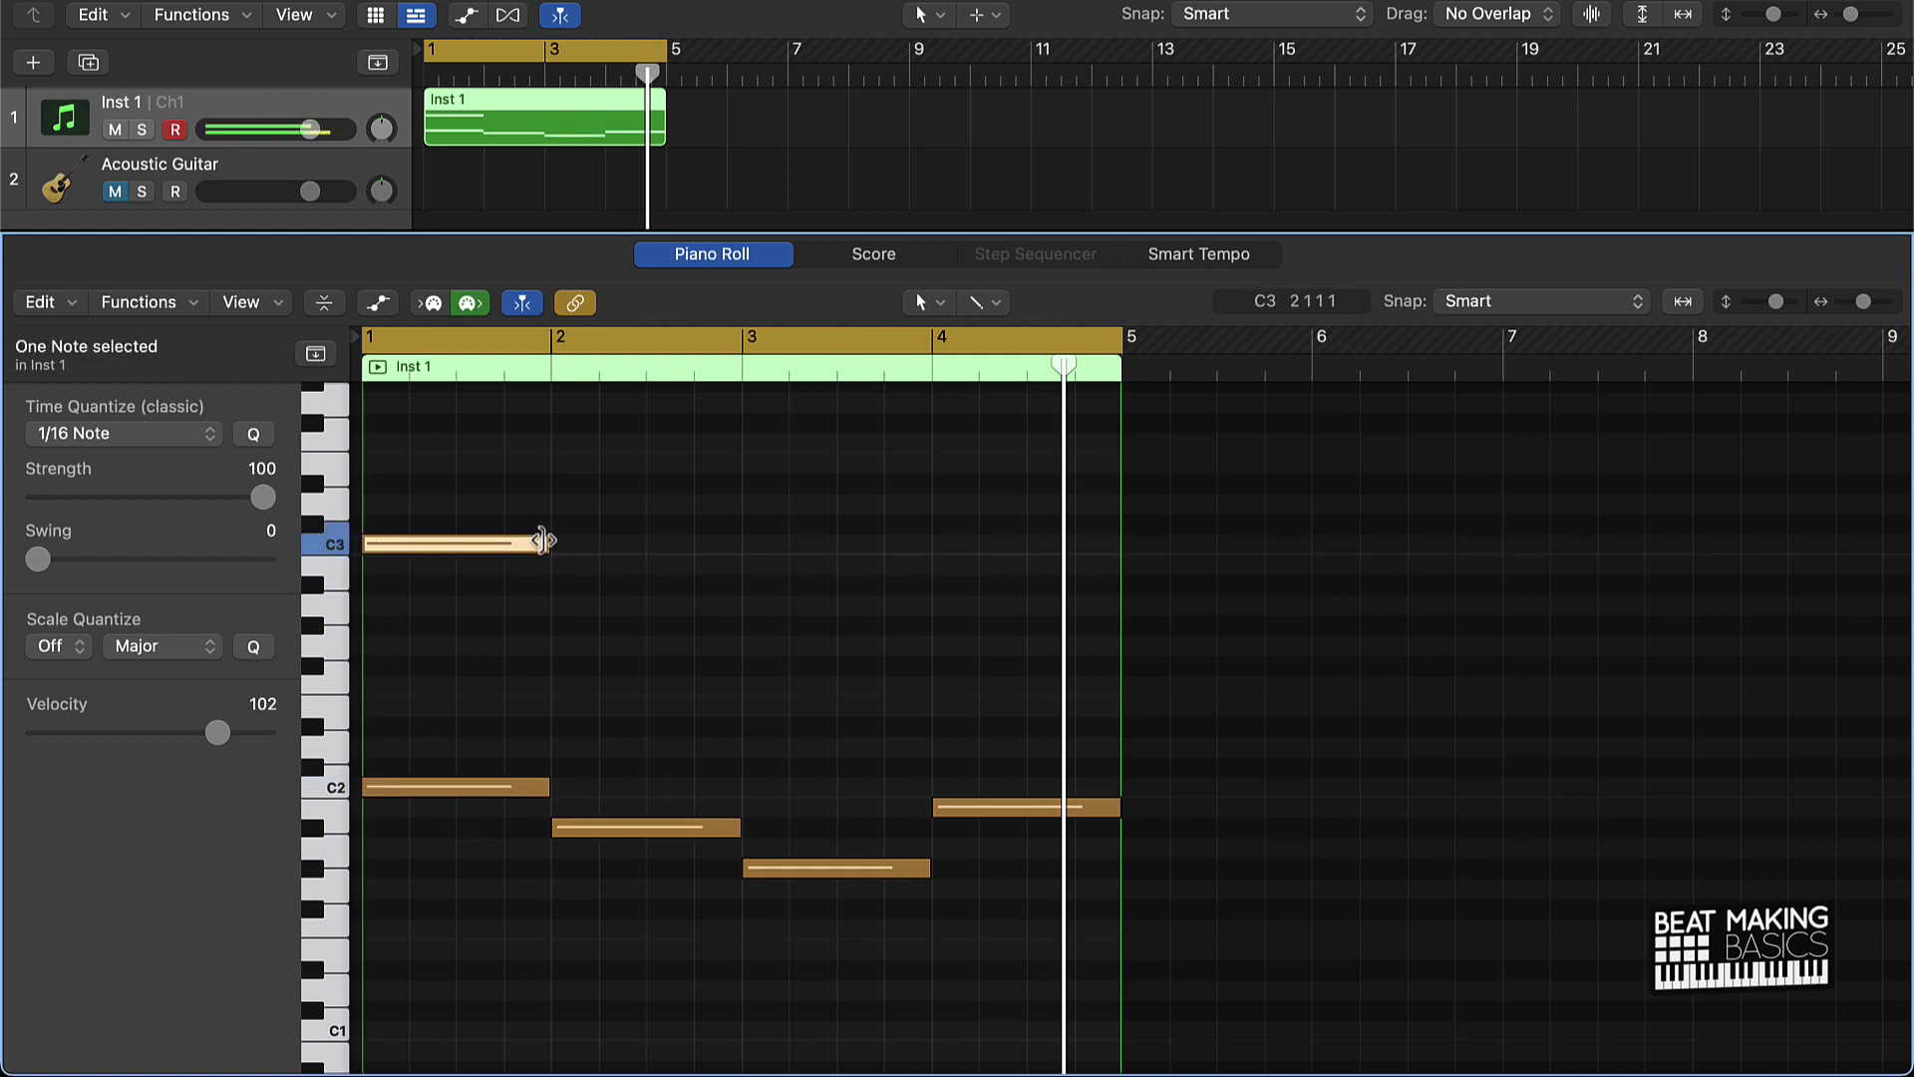
left_click_drag(543, 541, 454, 547)
Add a half-bar G2 note in bar 1, starting half a beat before beat 3.
left_click(472, 625)
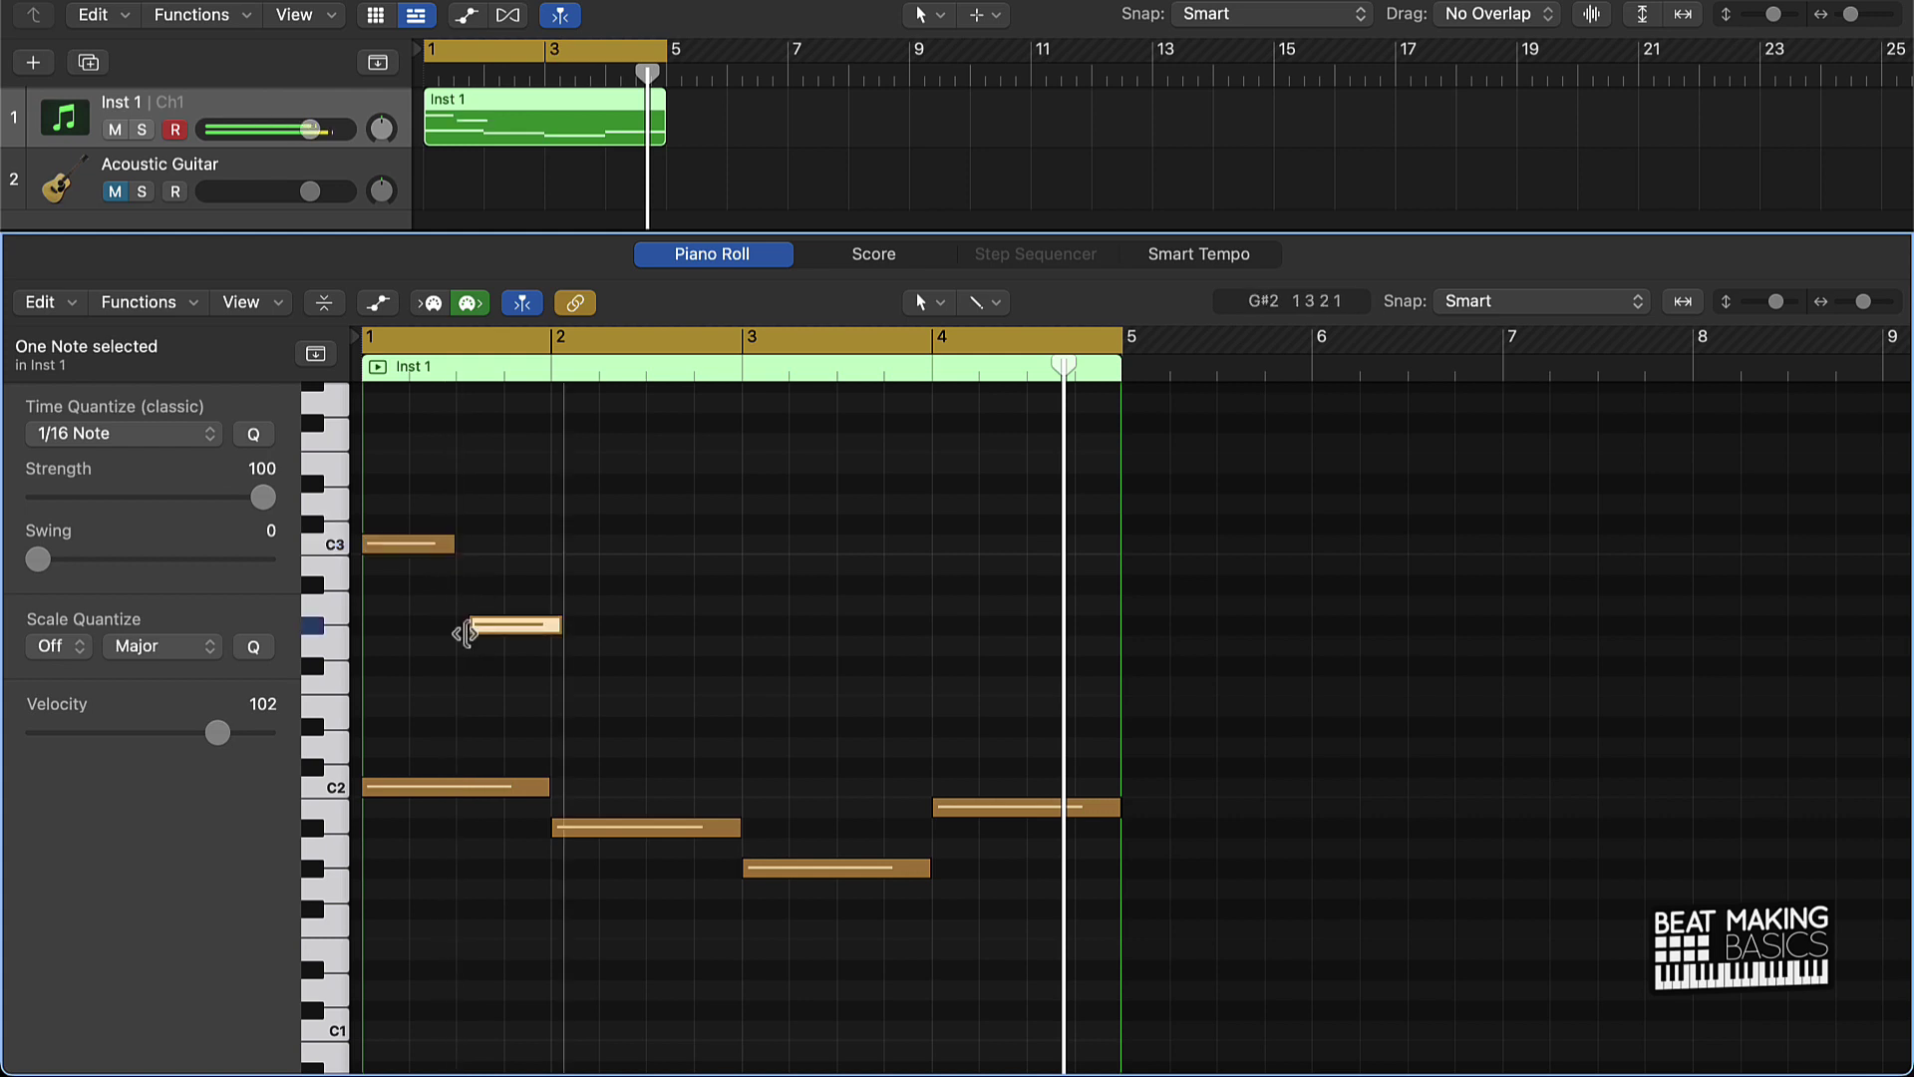
left_click_drag(482, 632, 488, 646)
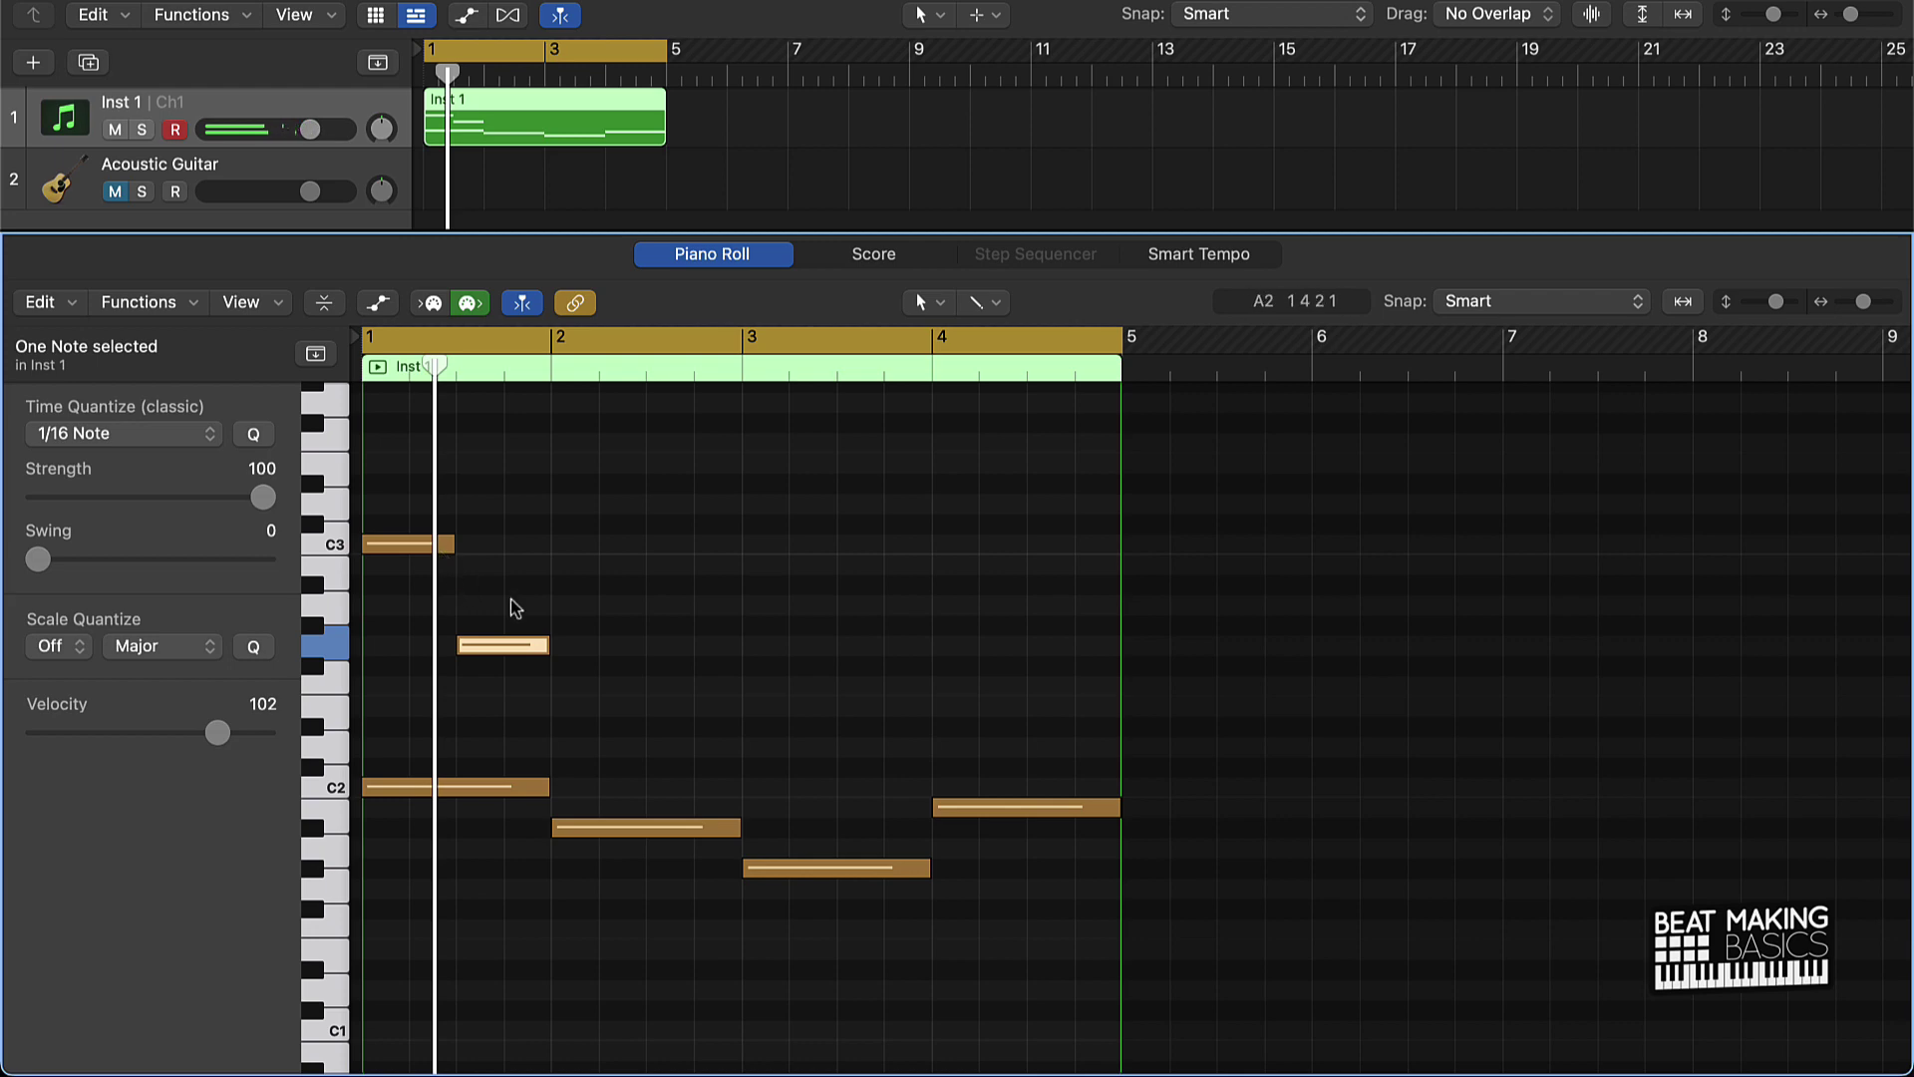
scroll(513, 600, "up", 6)
scroll(514, 601, "left", 2)
scroll(517, 608, "left", 2)
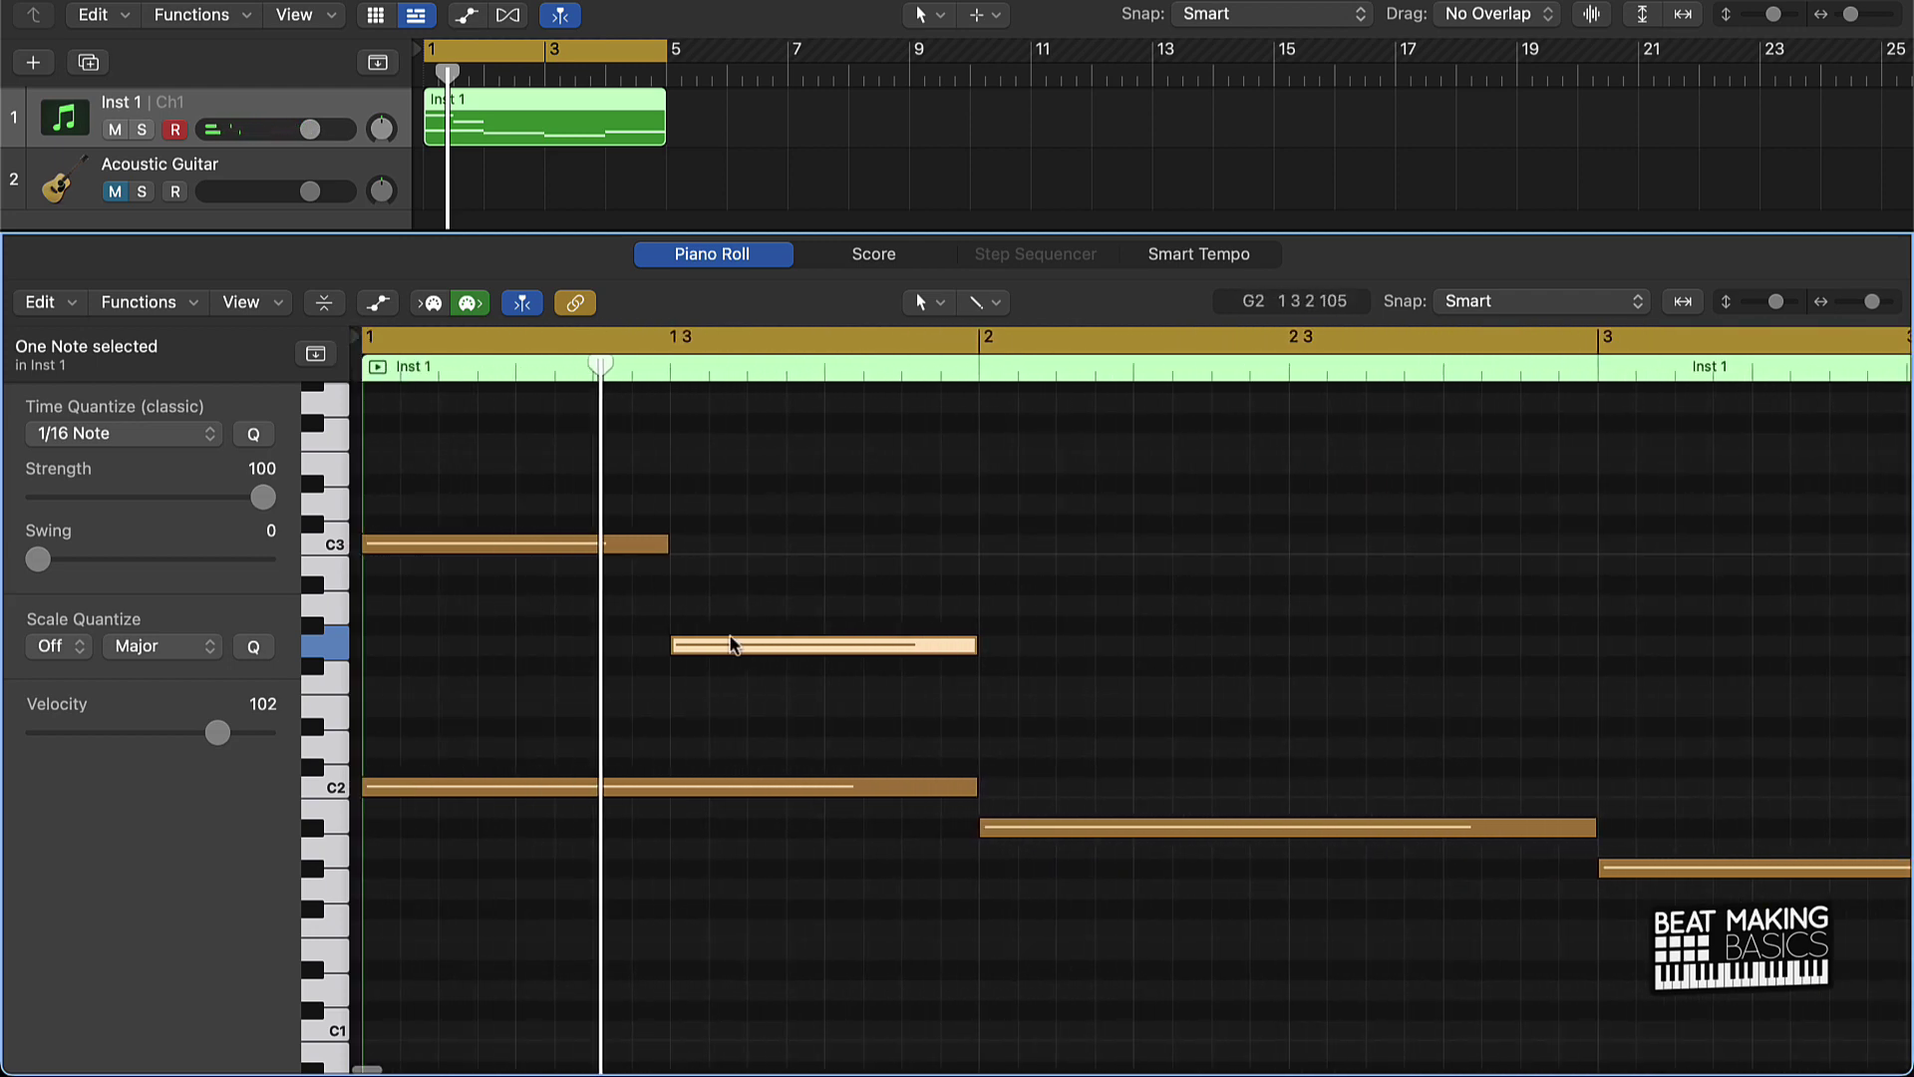
left_click_drag(765, 650, 680, 650)
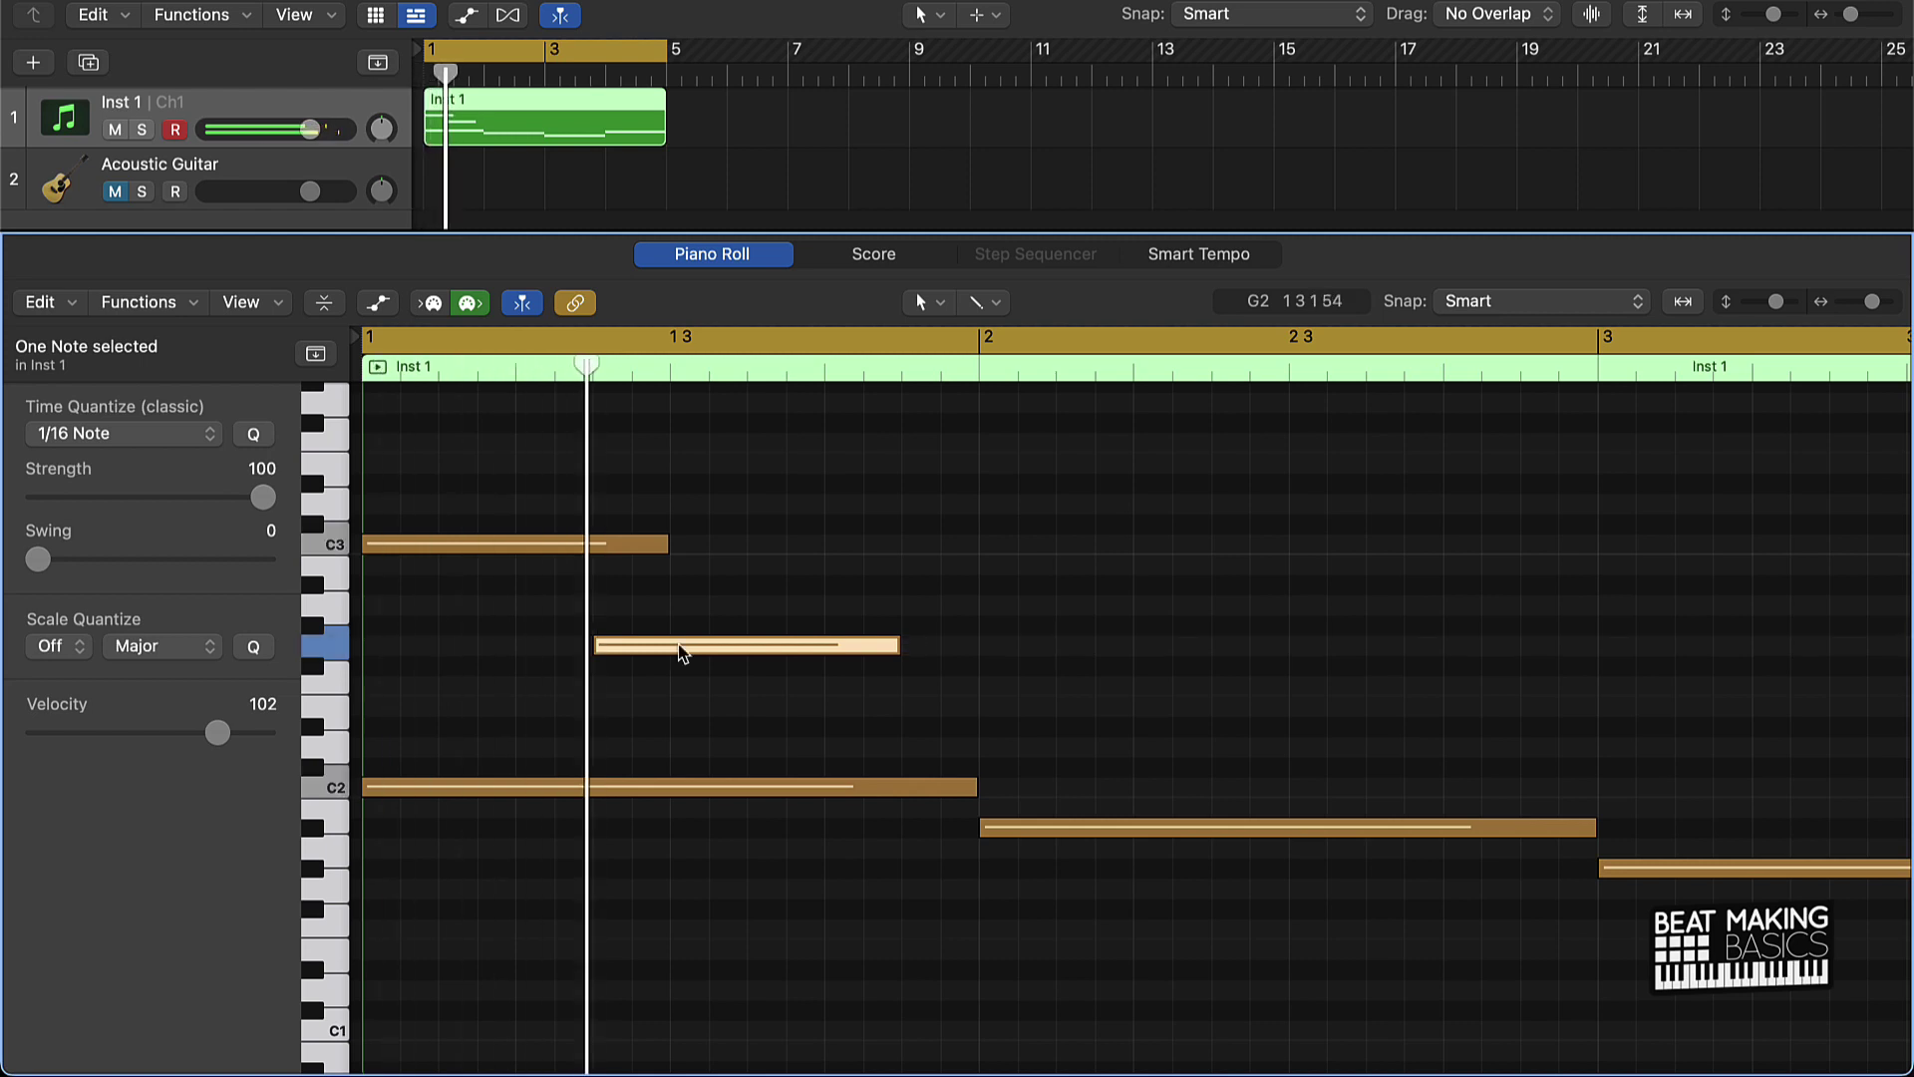
Add another half-bar C3 note on beat 4 of bar 1 and play the loop.
left_click(829, 548, "super")
key("space")
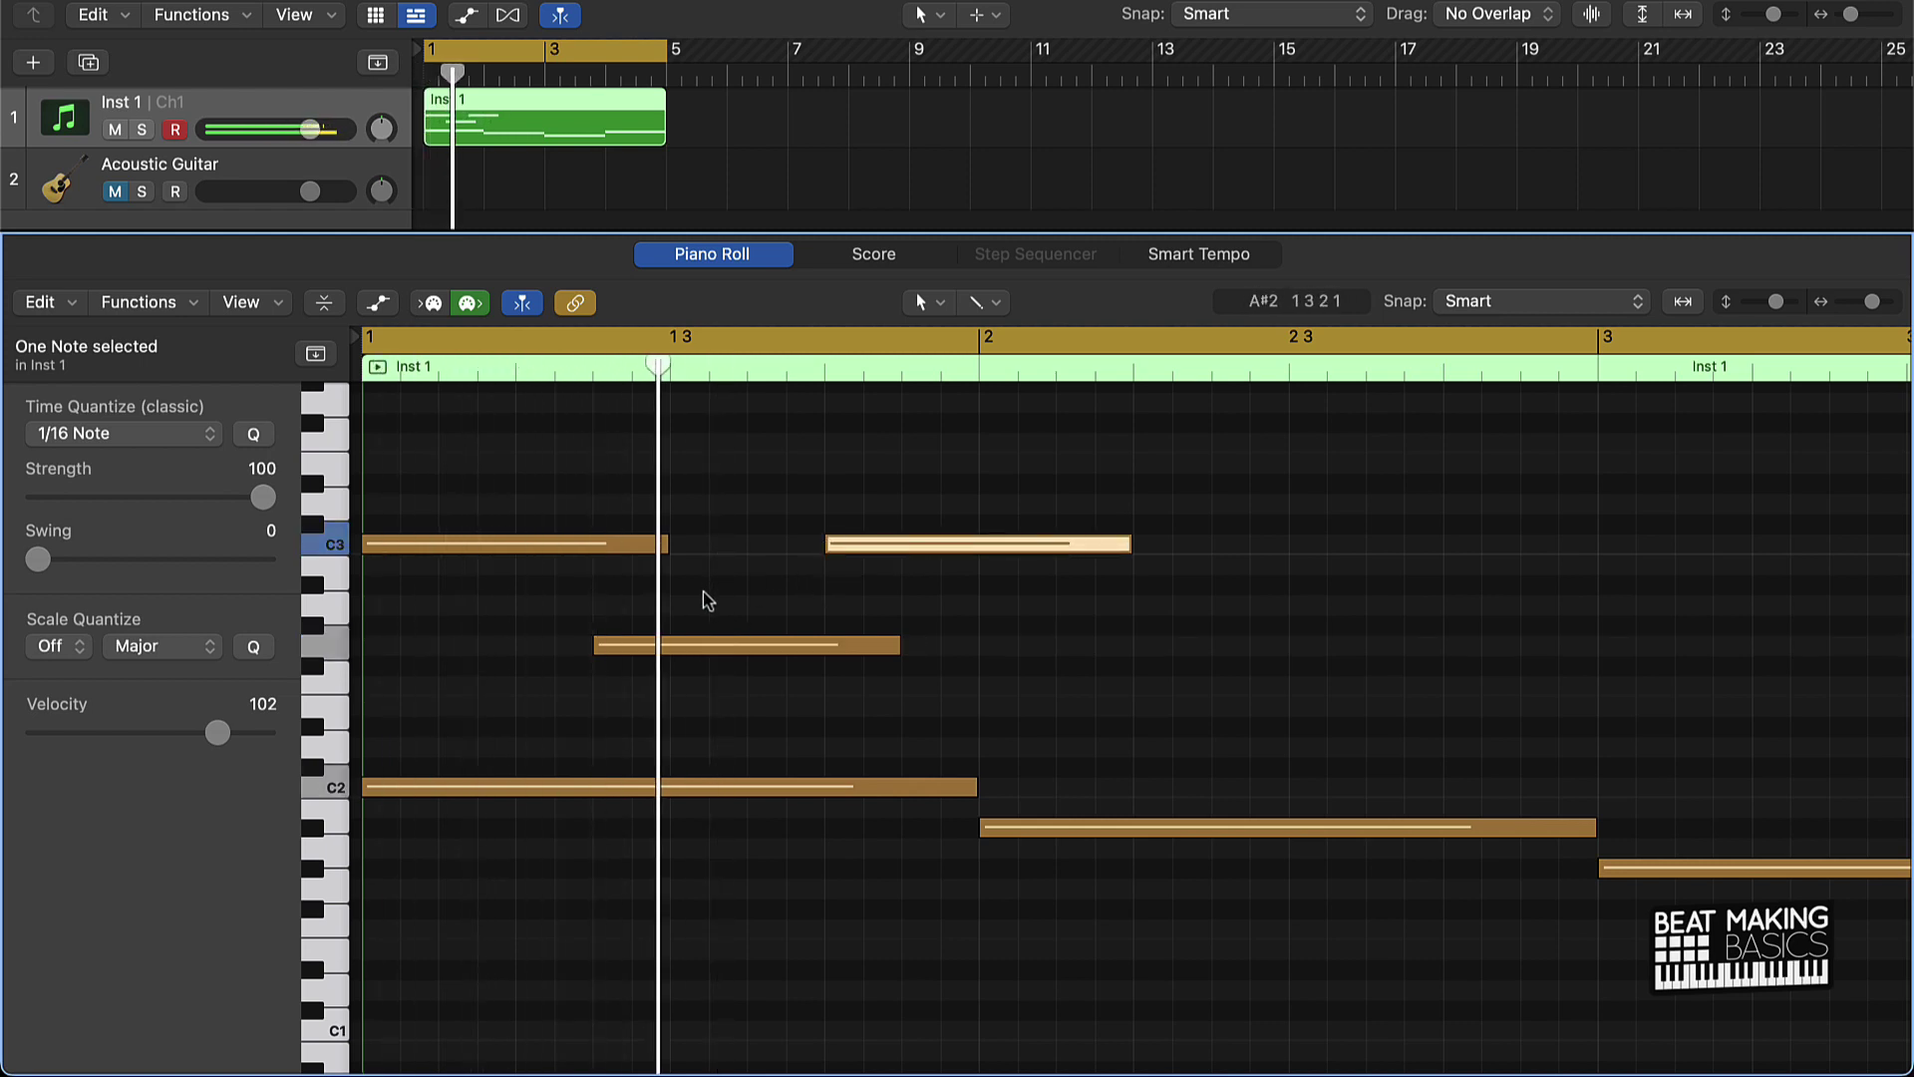
Add a half-bar D3 note at the start of bar 2 and shorten the C3 note before it to one beat.
left_click(996, 469, "super")
left_click_drag(996, 469, 1002, 503)
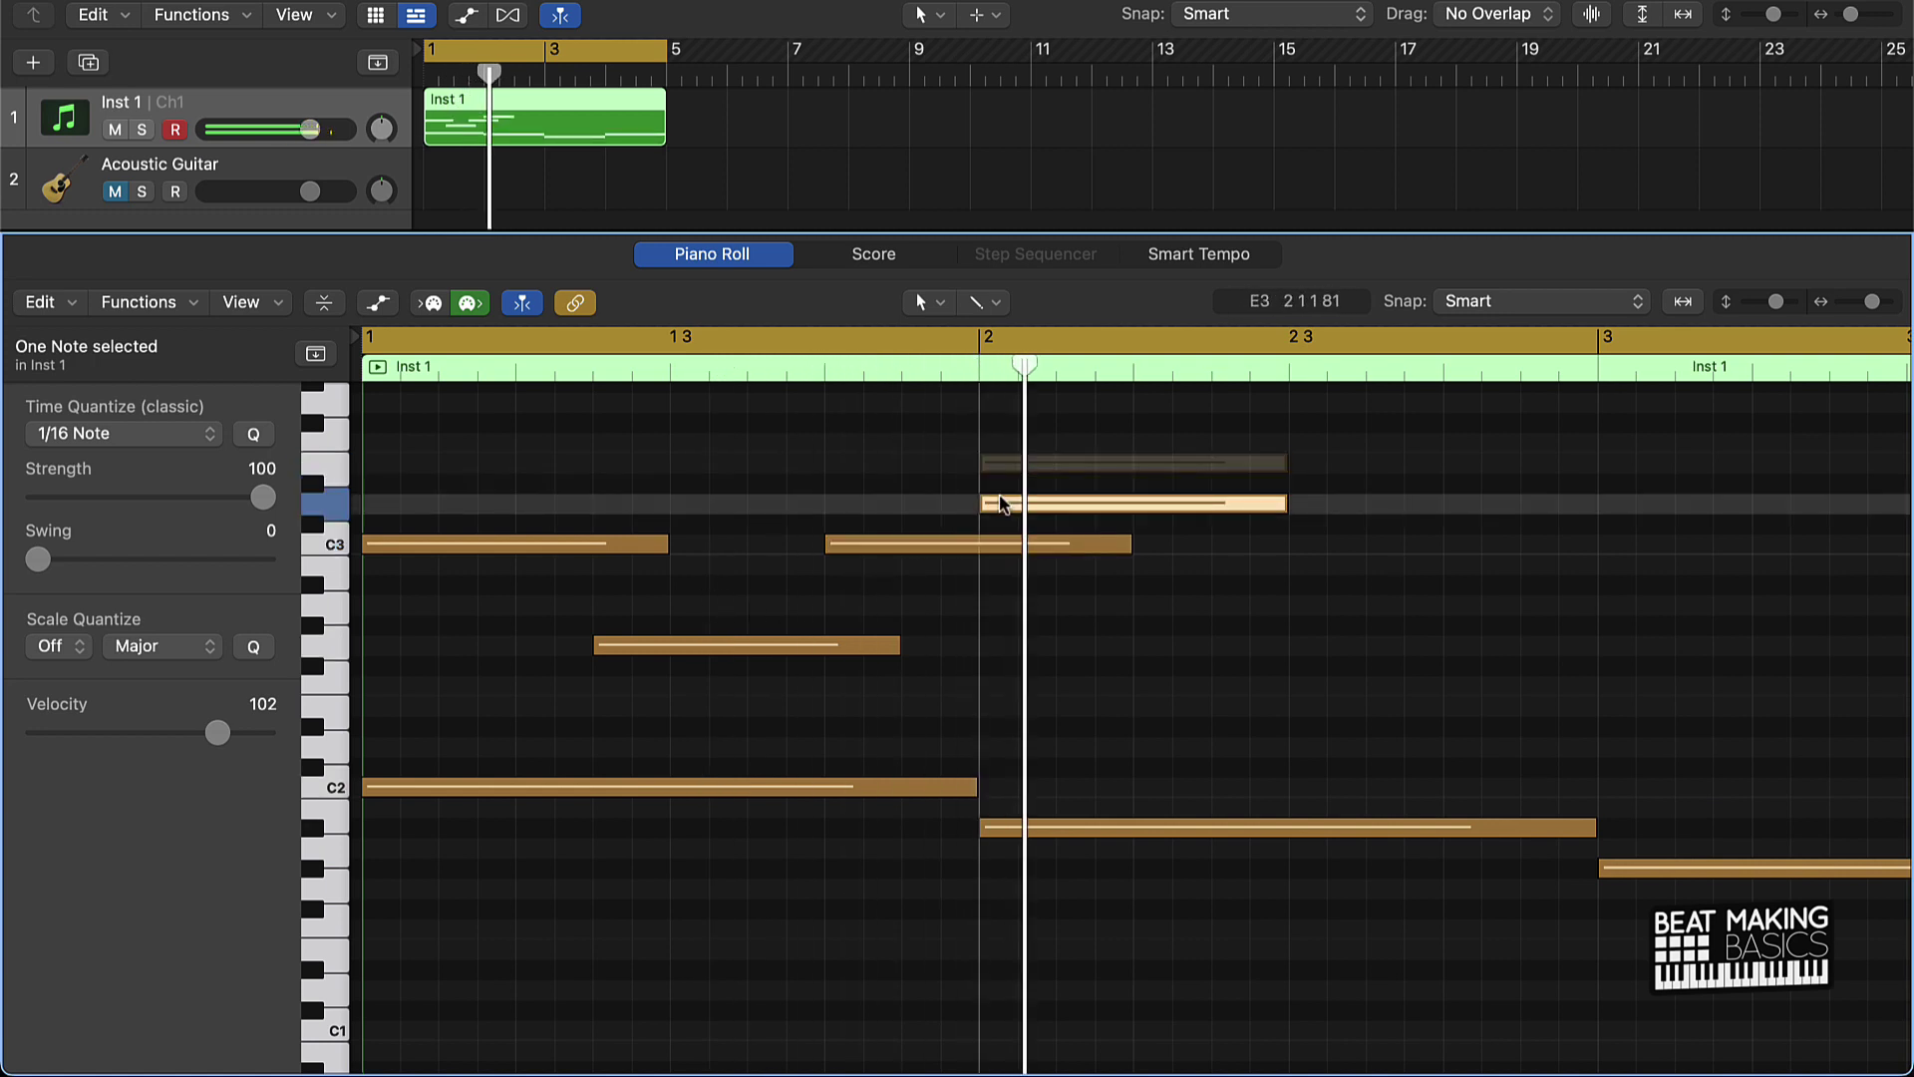
key("space")
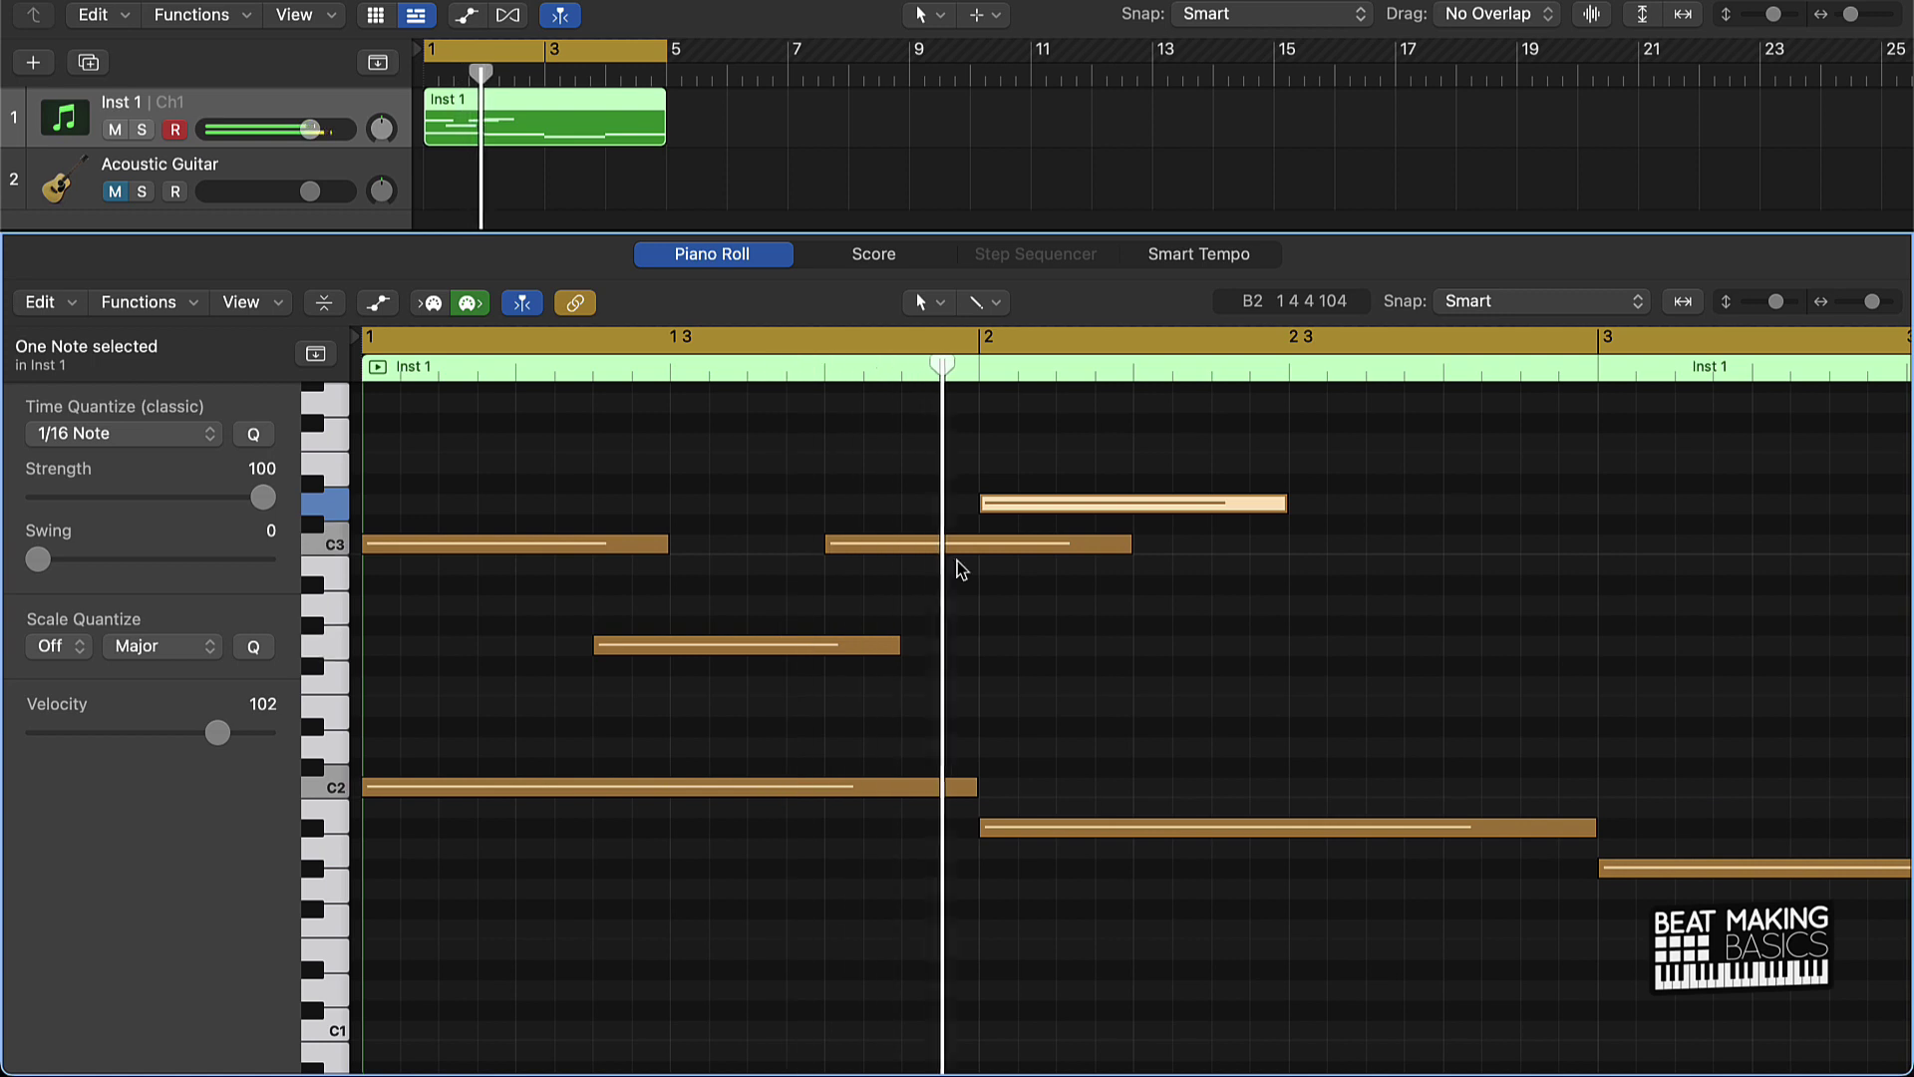
left_click_drag(1122, 546, 979, 547)
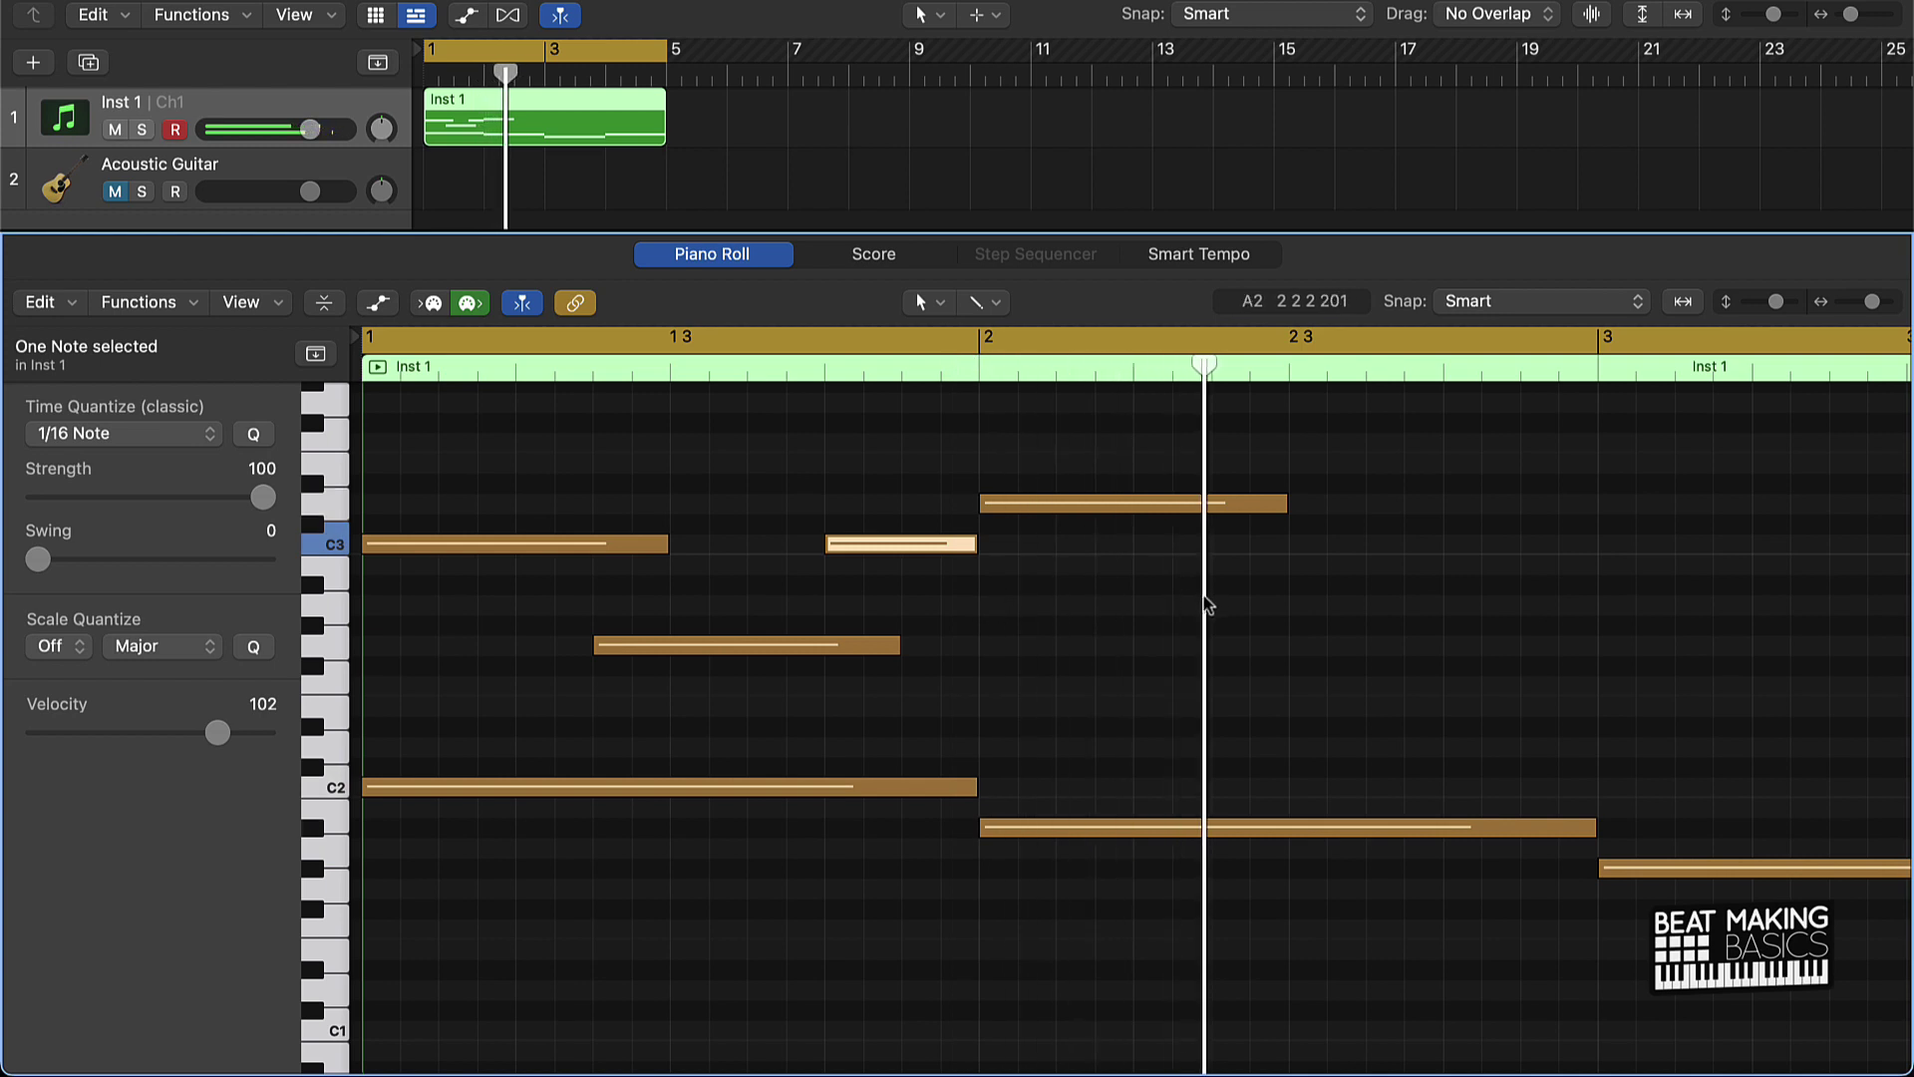
Add one-beat notes in bar 2: G2 half a beat before beat 3, D3 on beat 3 and D#3 on beat 4; play the loop.
mouse_move(1162, 625)
left_mouse_down()
mouse_move(1169, 646)
mouse_move(1244, 652)
left_mouse_up()
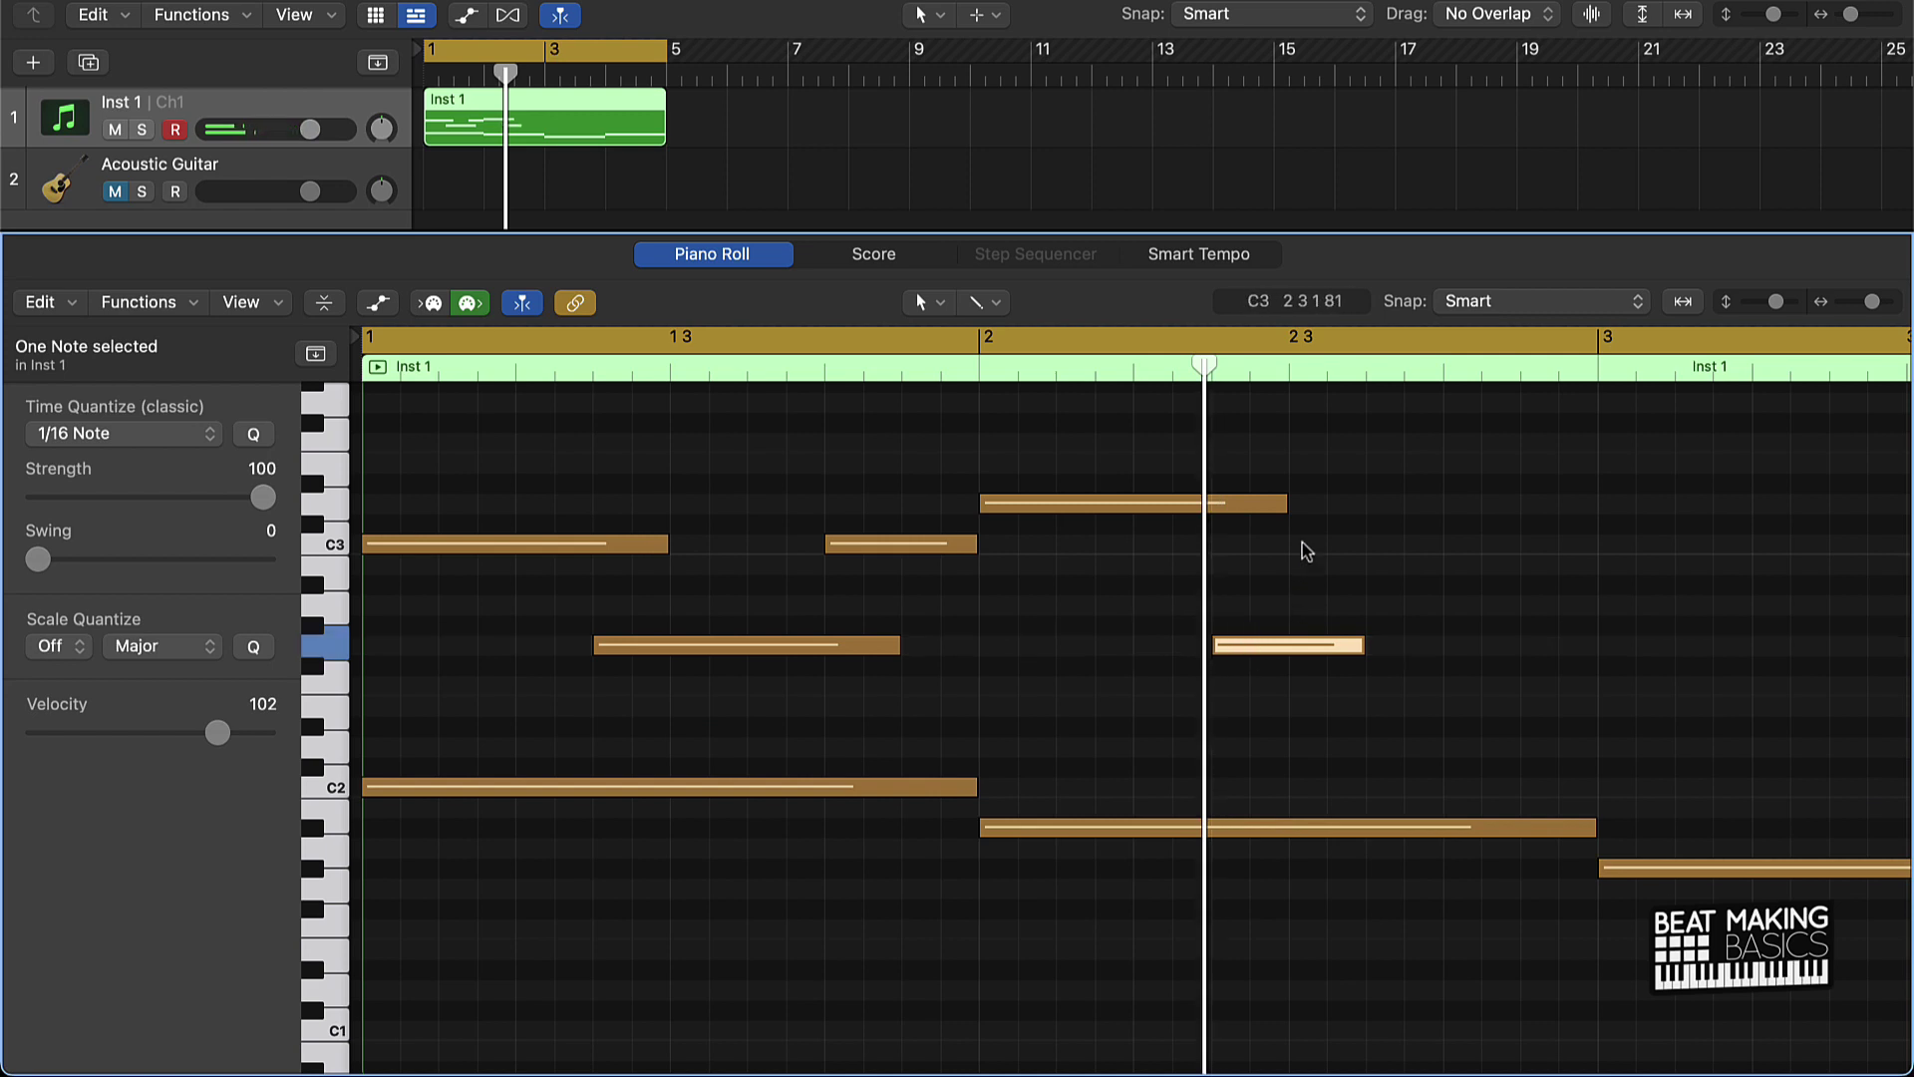
left_click_drag(1297, 545, 1314, 509)
left_click(1482, 564)
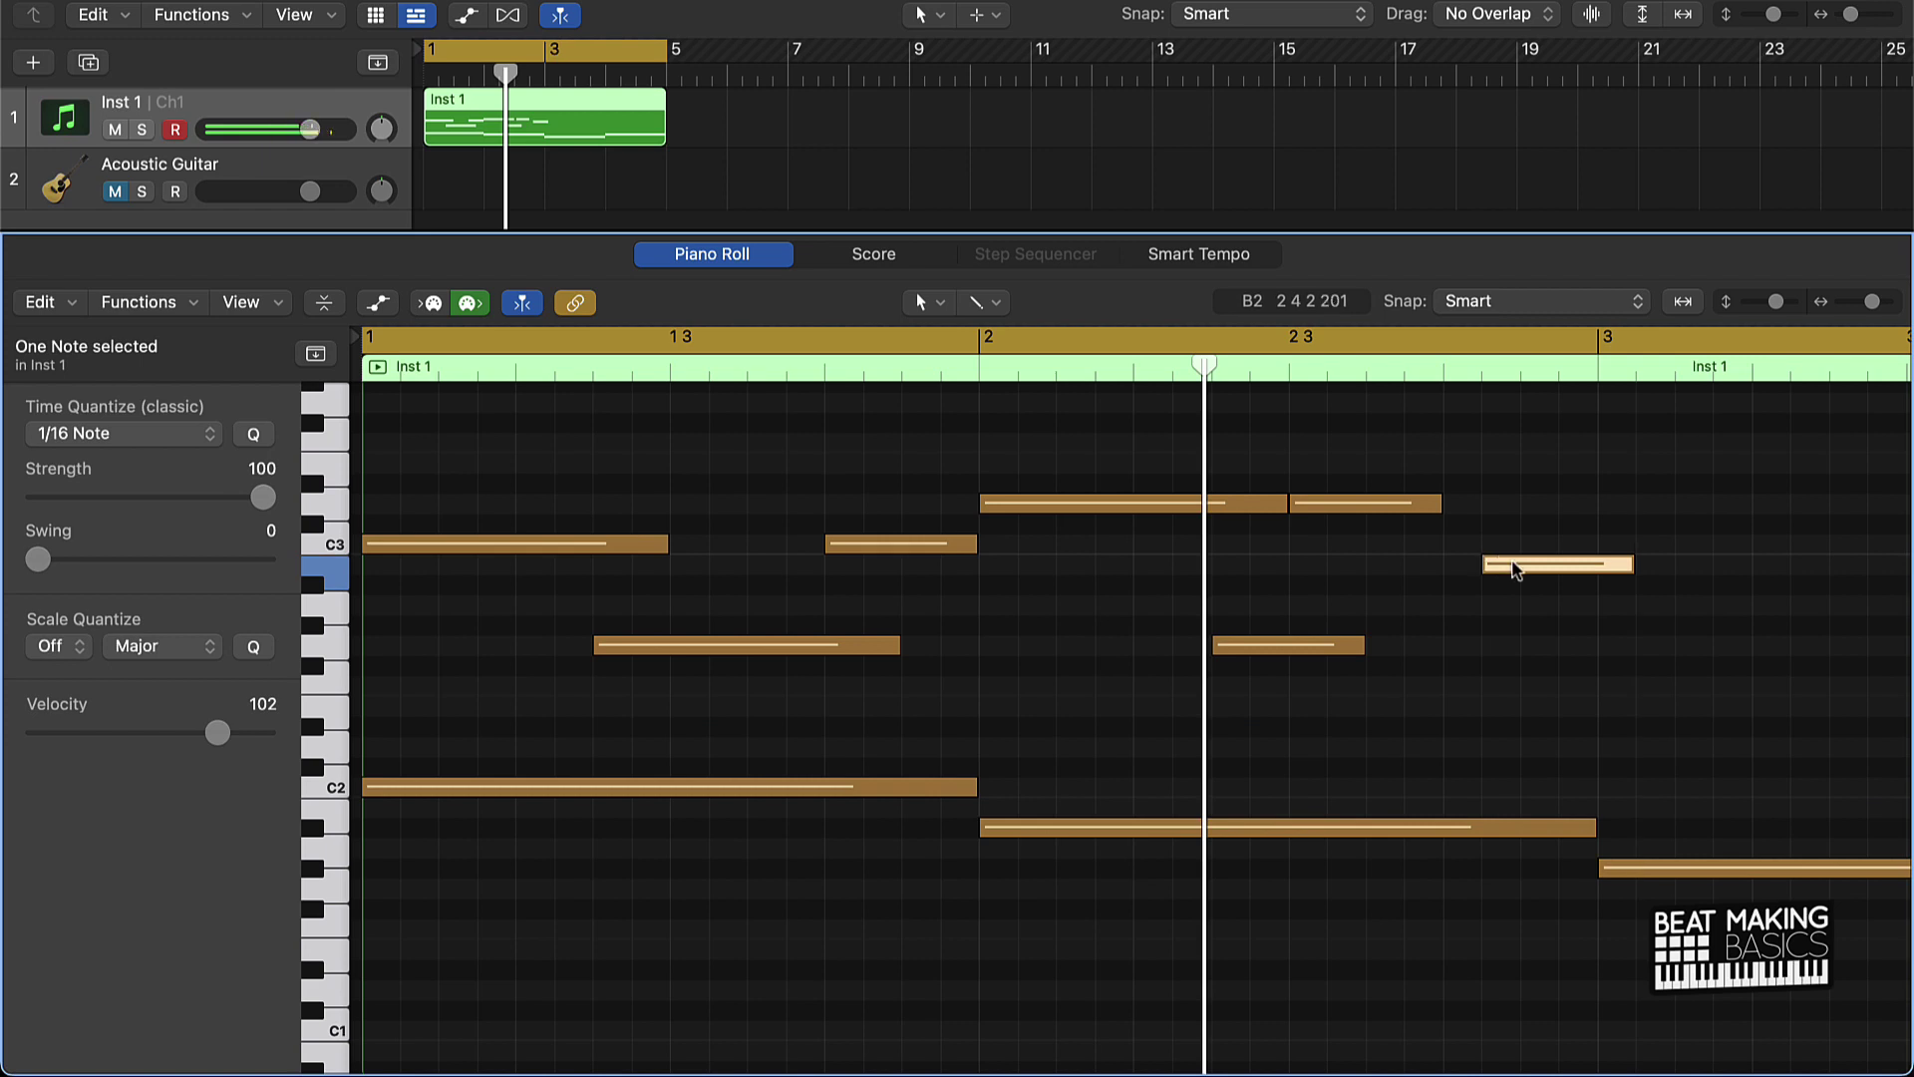
left_click_drag(1513, 565, 1463, 483)
key("space")
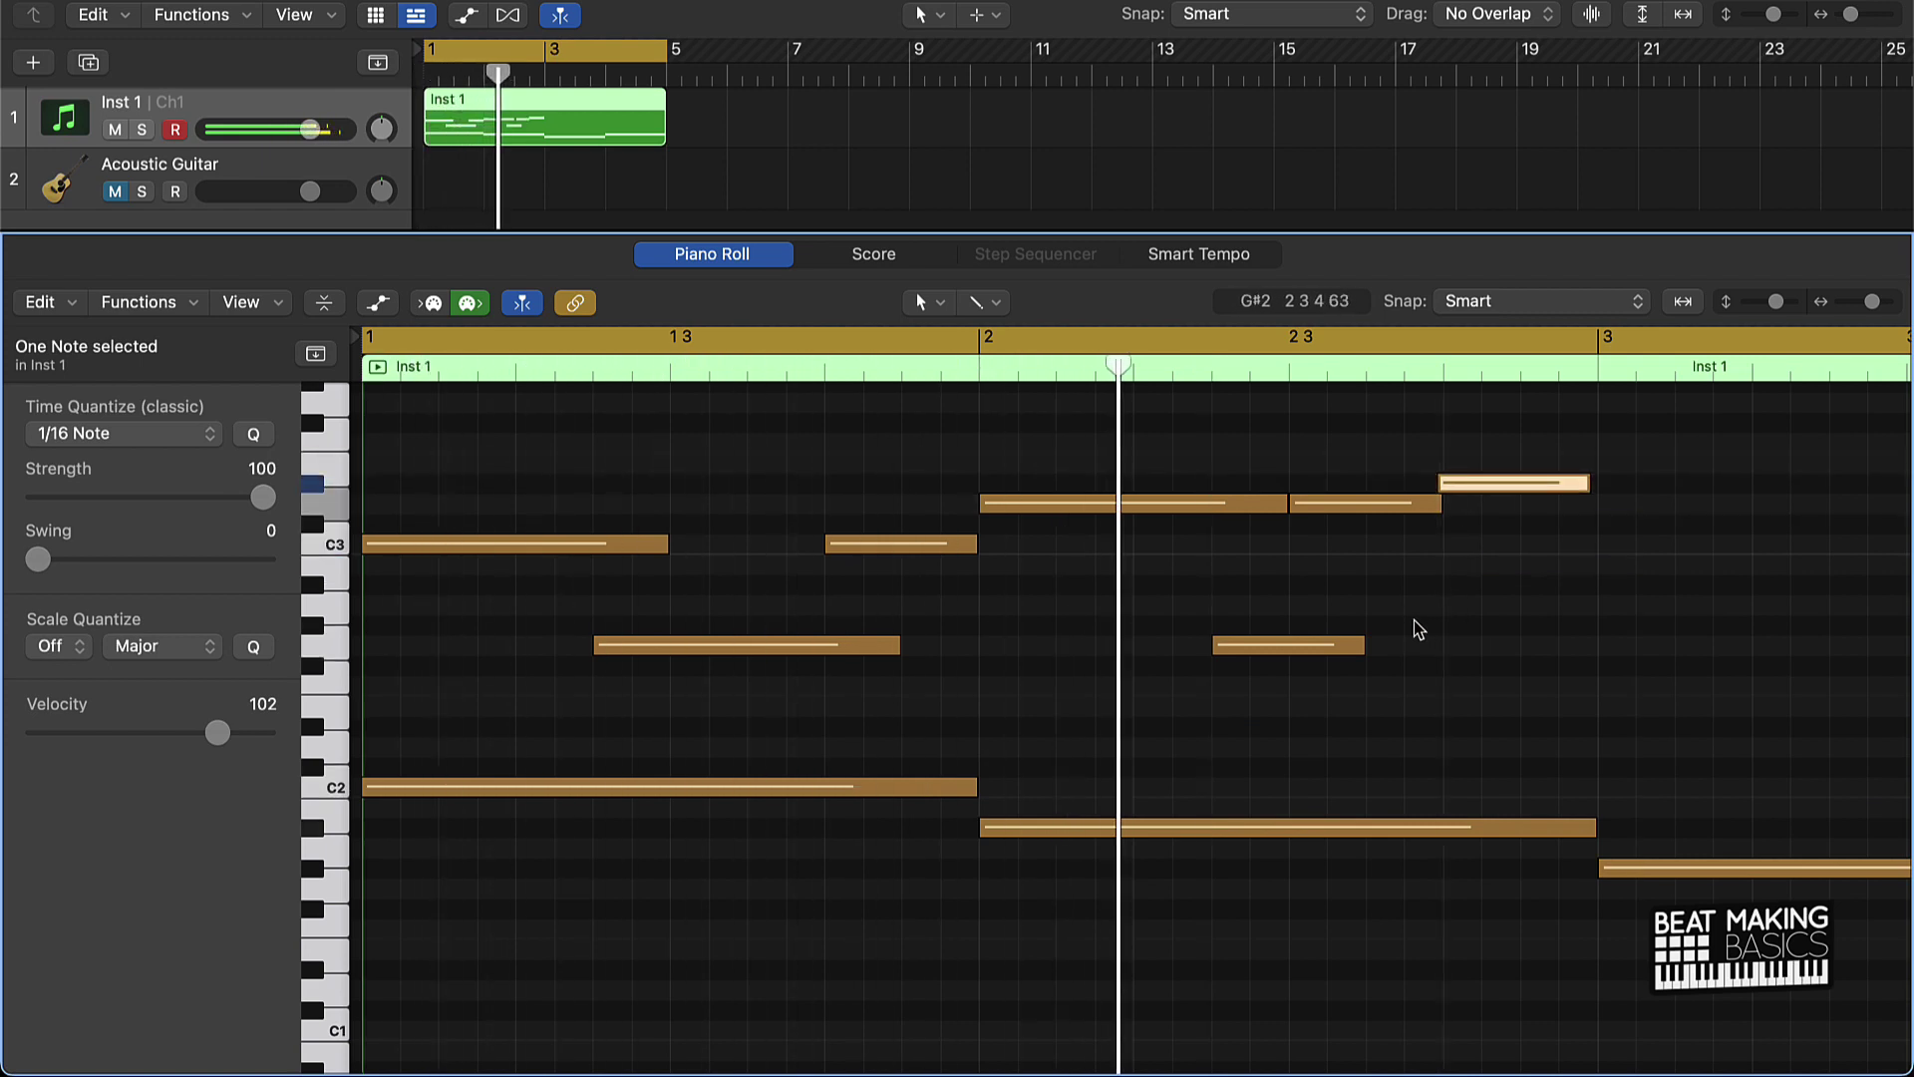
key("space")
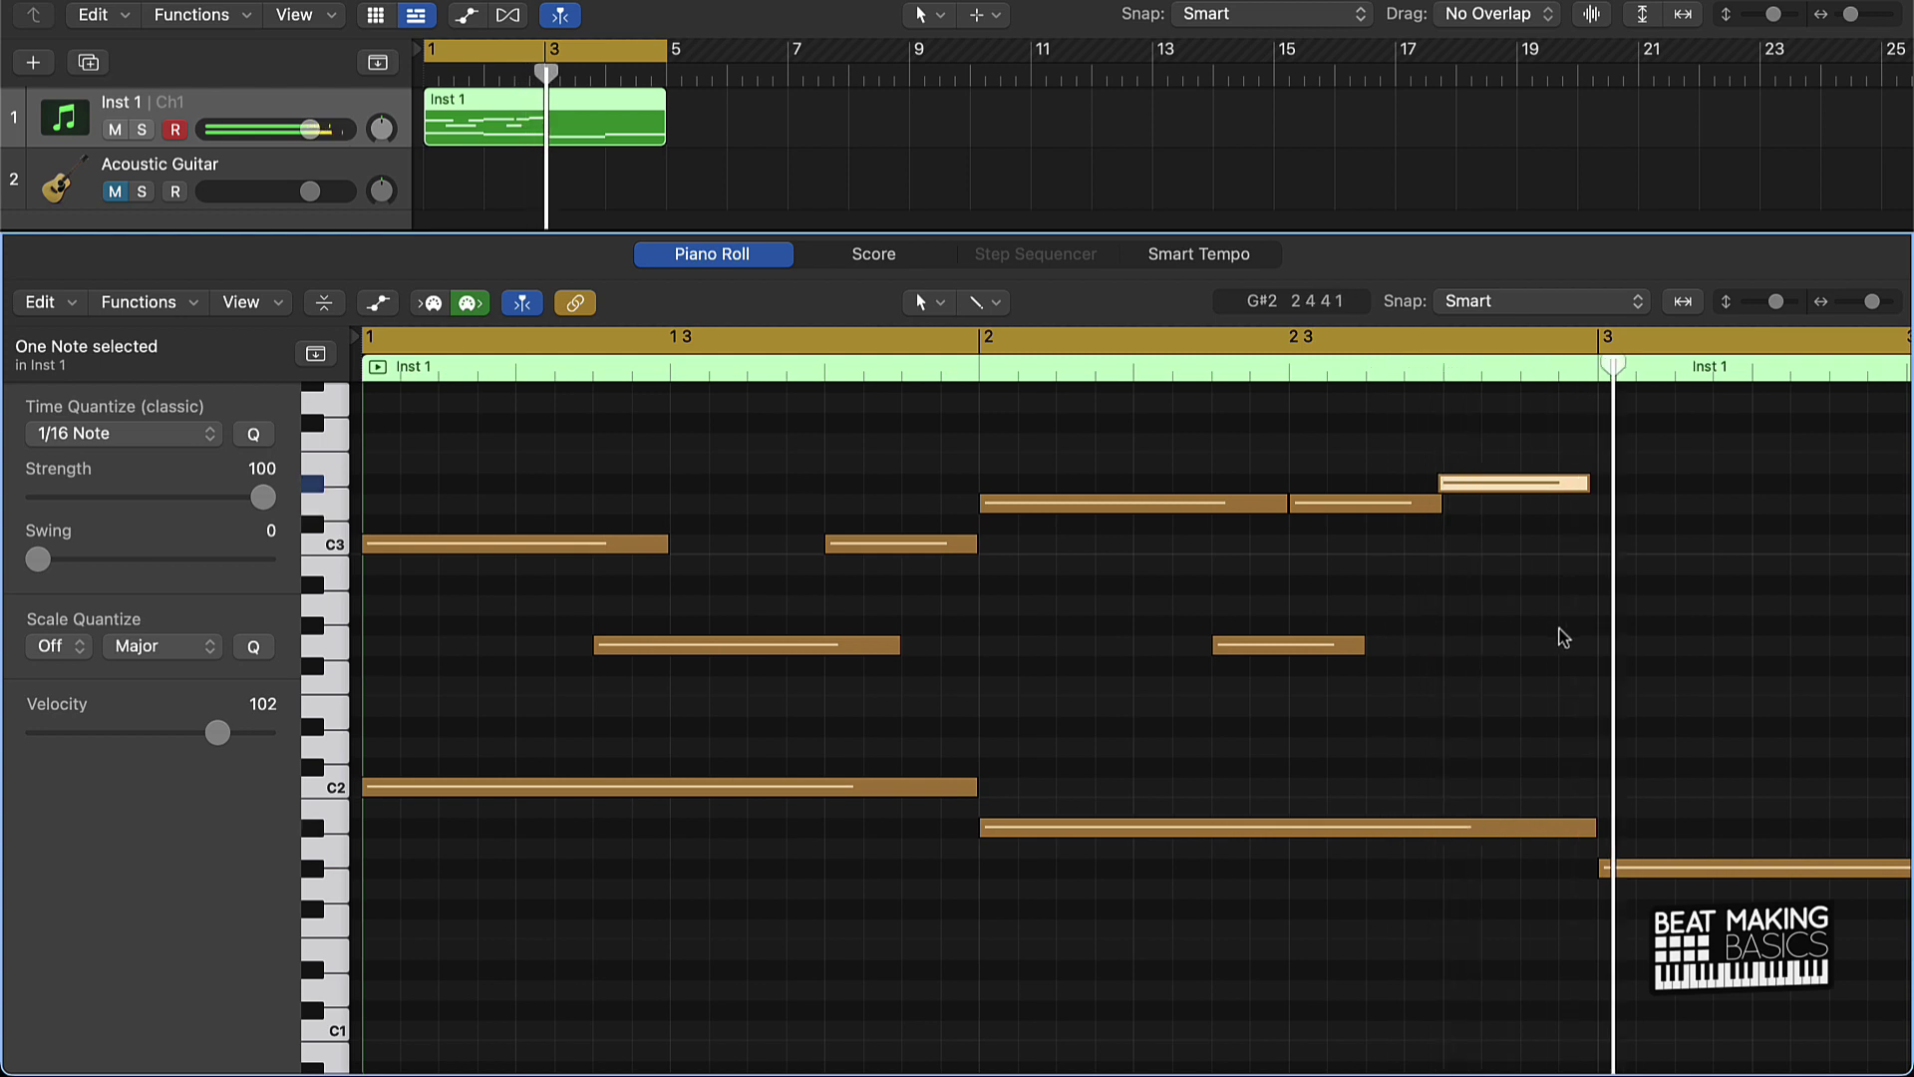
Add one-beat notes in bar 3: C3 on beat 1, G#2 half a beat before beat 3, C3 on beat 3 and D#3 on beat 4.
scroll(1557, 626, "right", 3)
left_click(1496, 584)
left_click_drag(1486, 566, 1485, 554)
scroll(1540, 608, "right", 3)
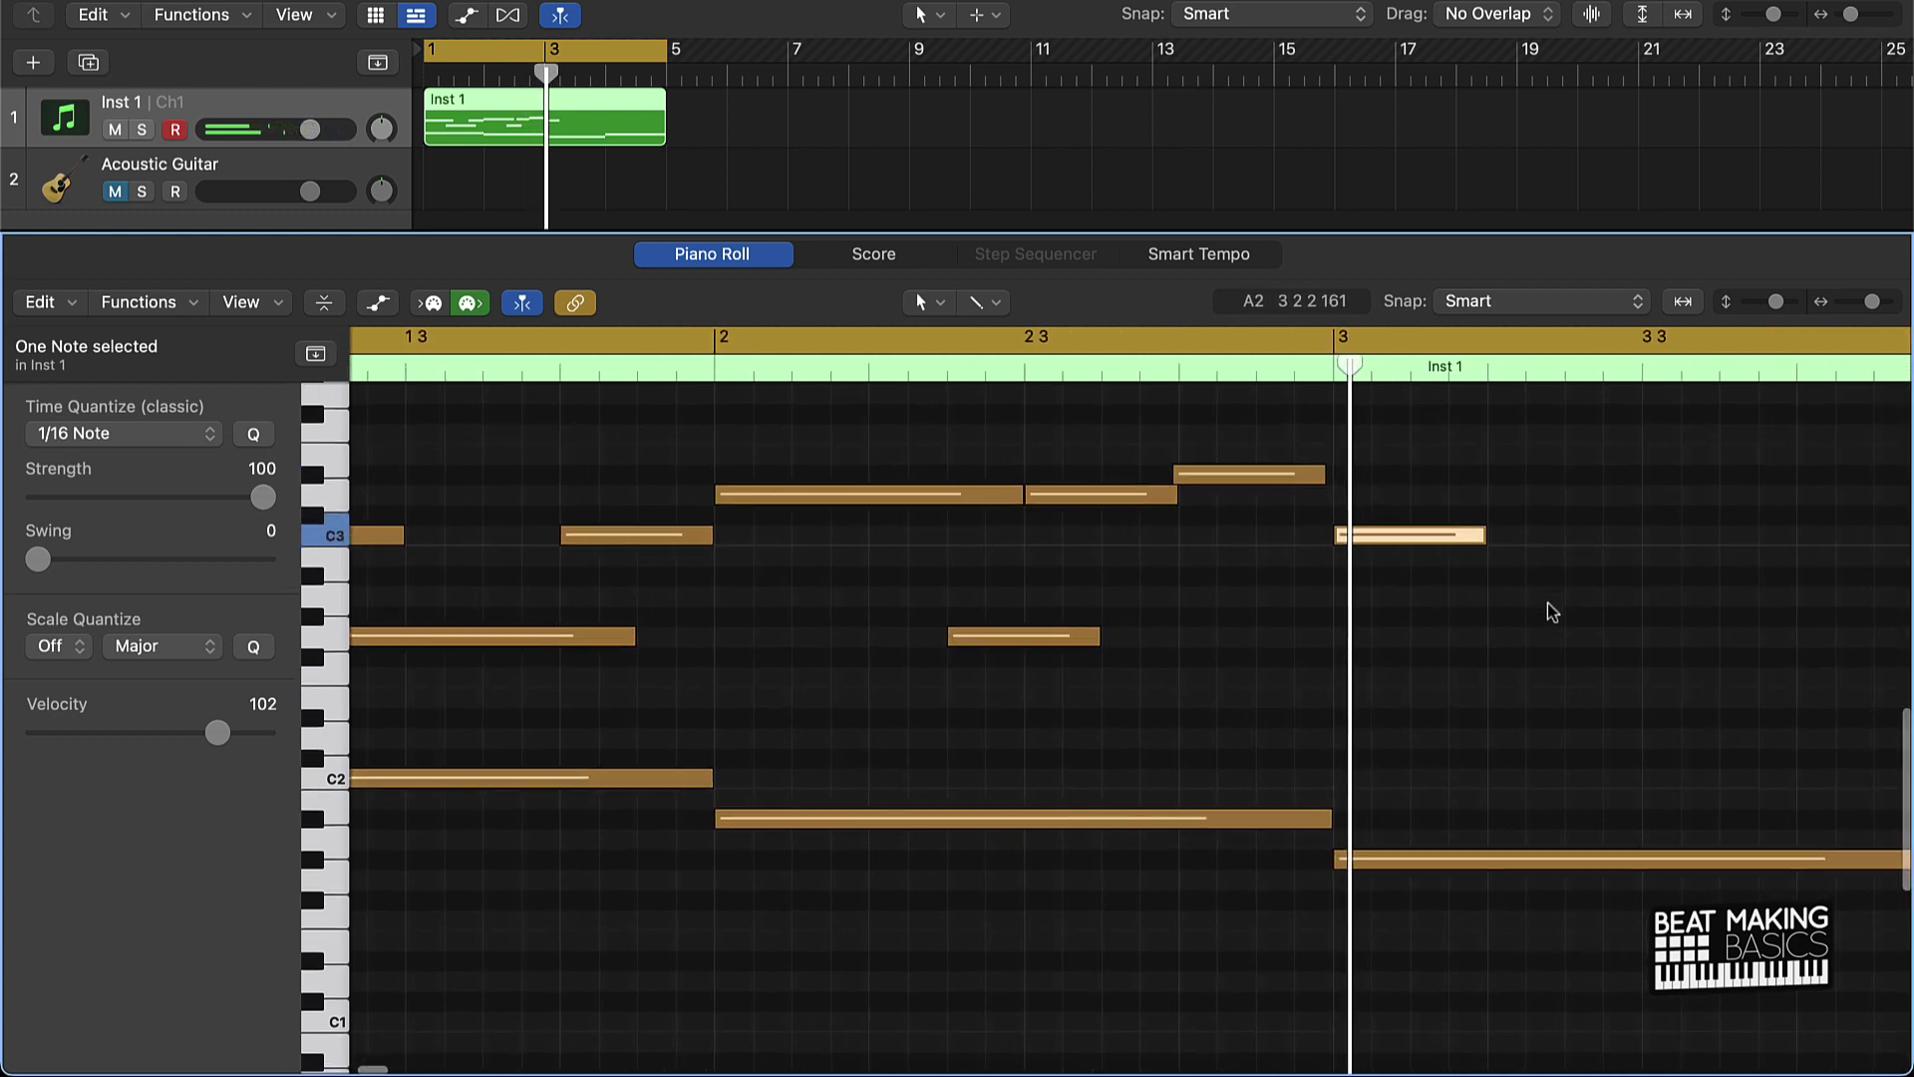
left_click(1583, 624, "super")
scroll(1580, 621, "right", 3)
scroll(1573, 620, "right", 2)
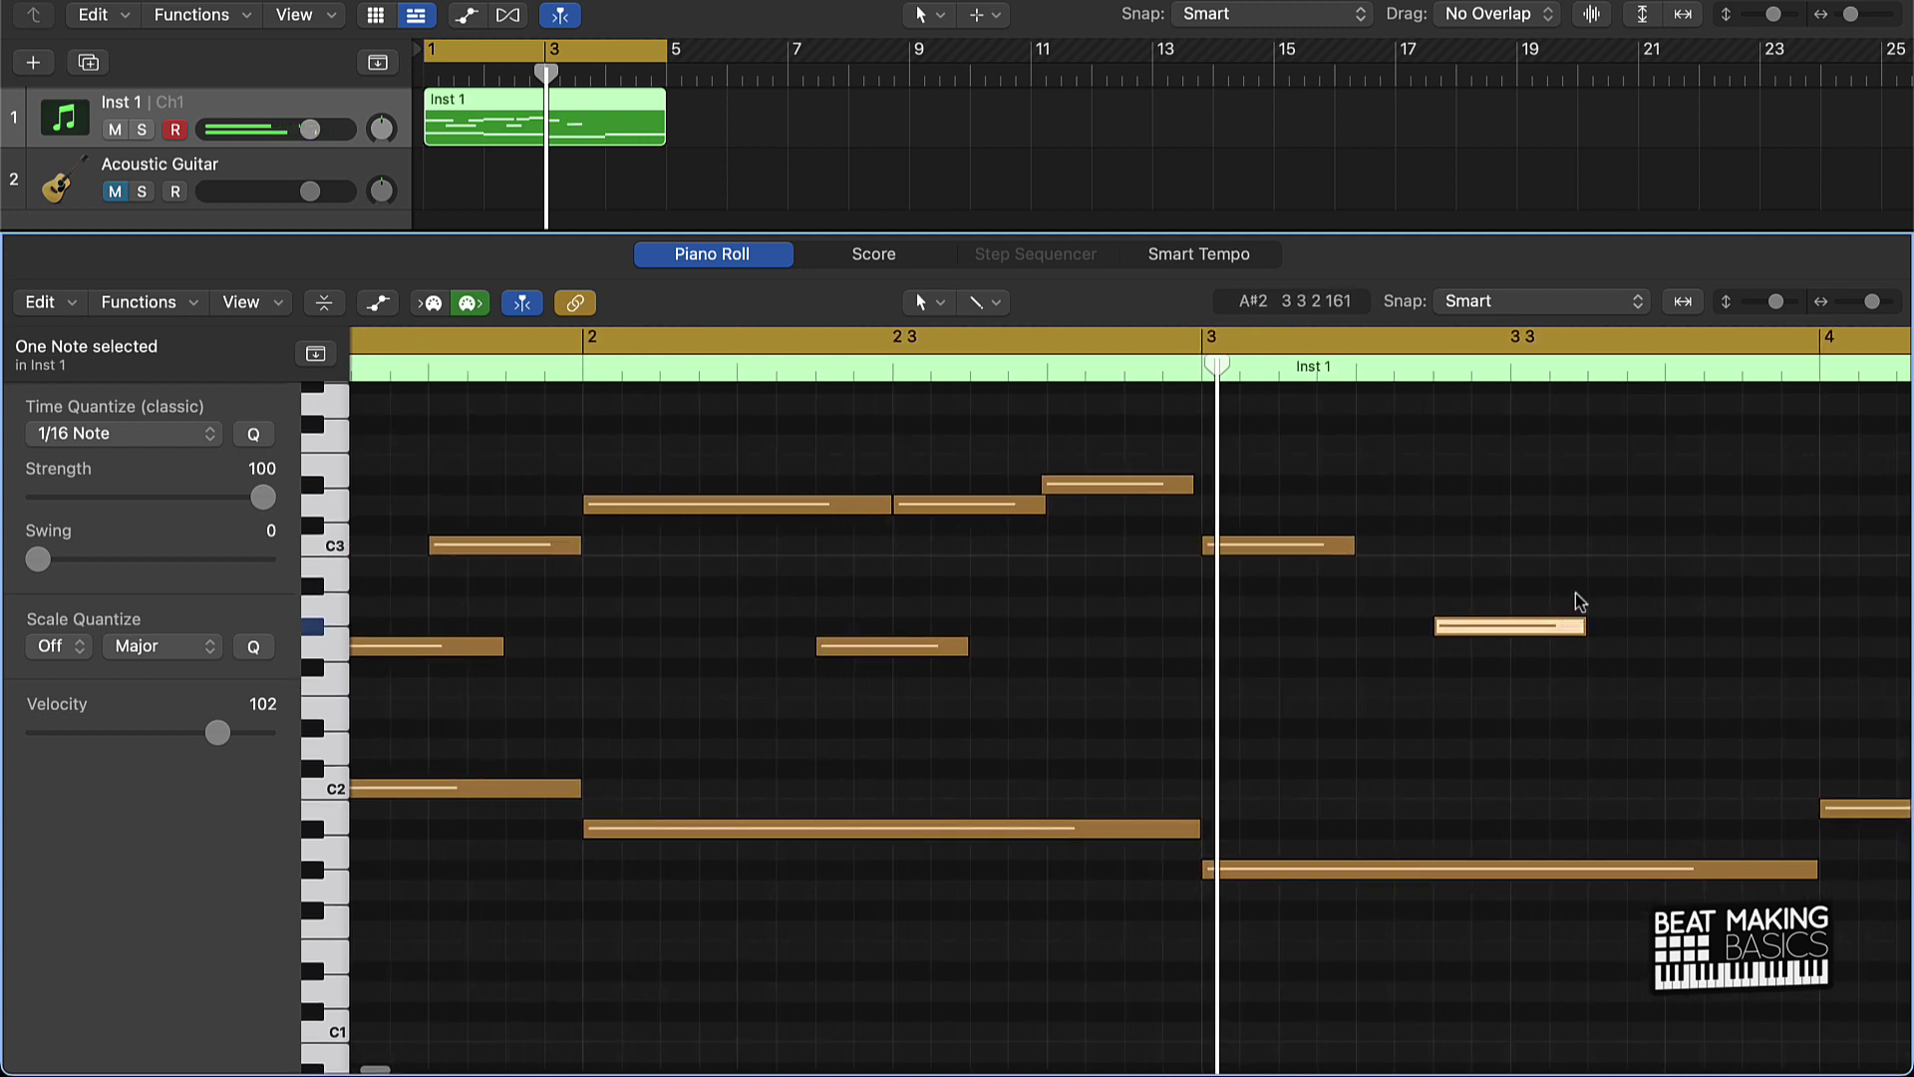
left_click(1694, 485)
left_click(1691, 482)
scroll(1702, 526, "right", 5)
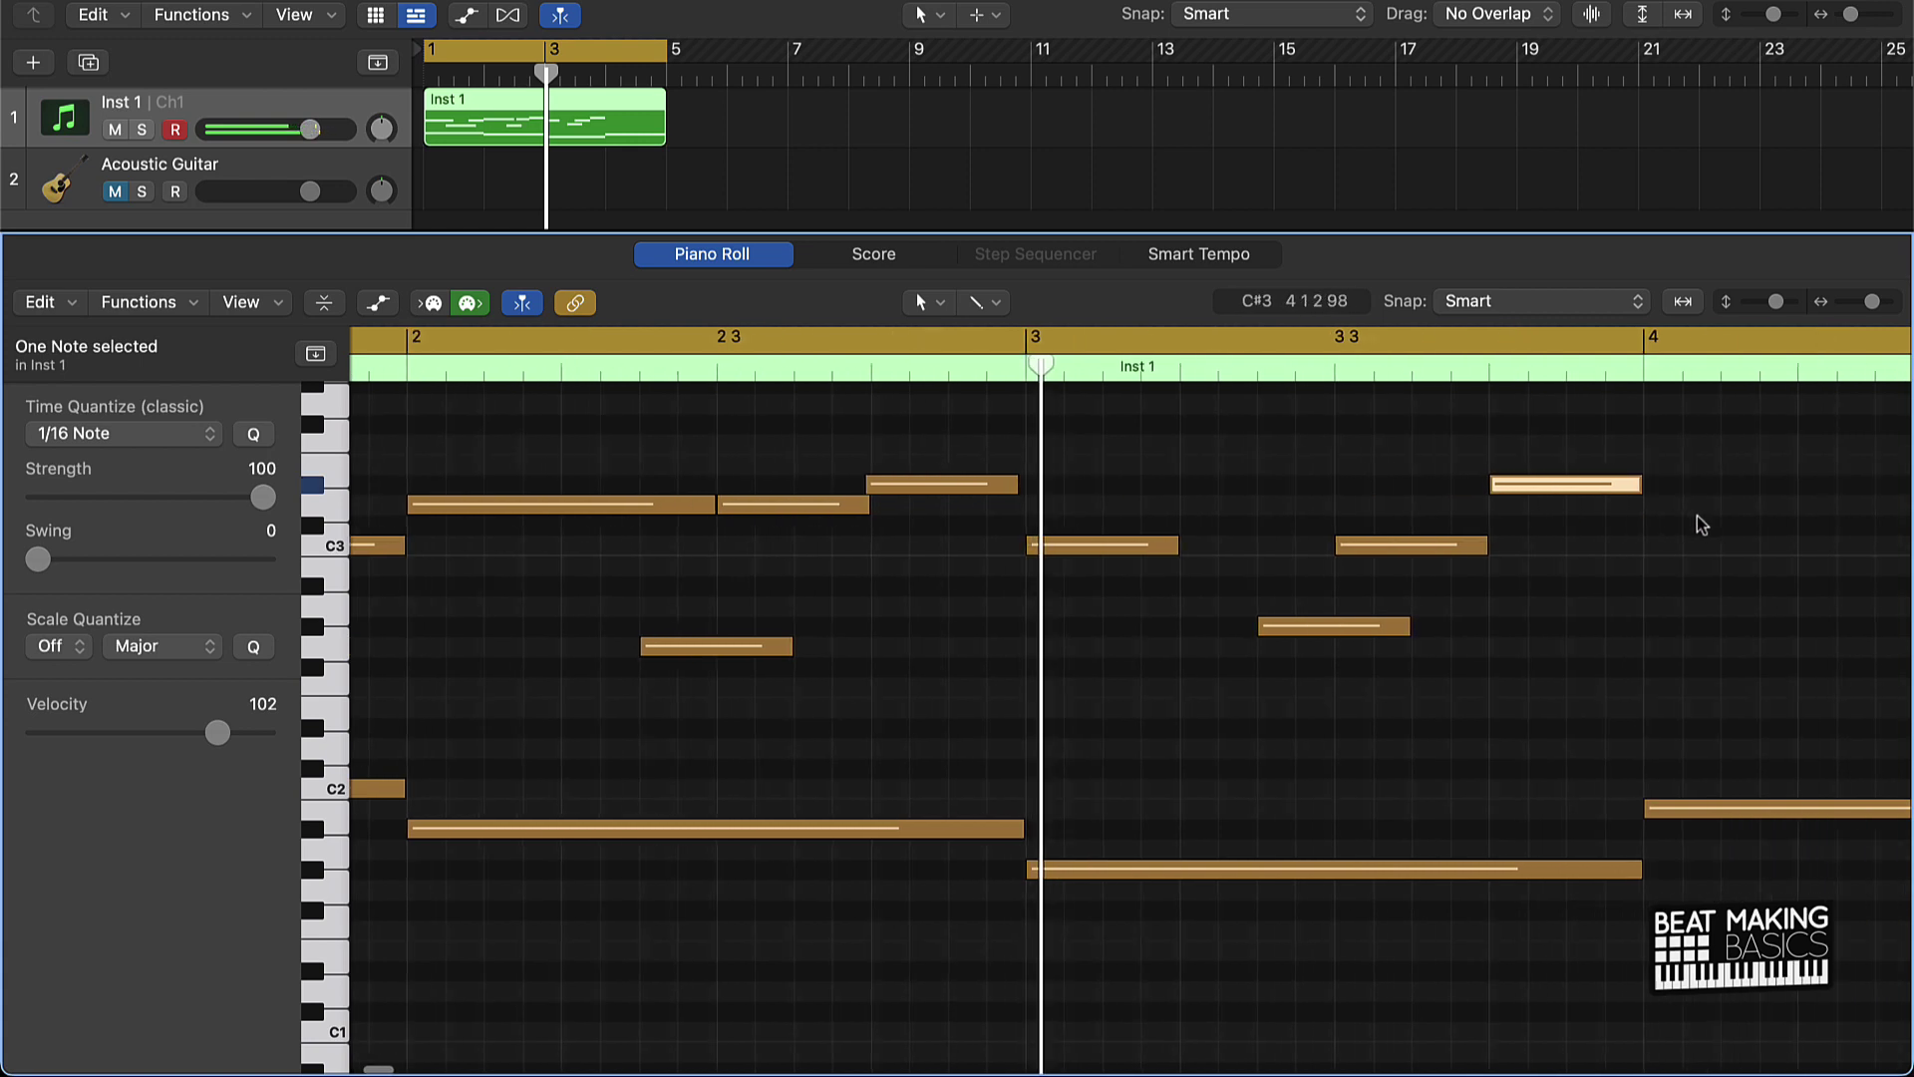
Add one-beat notes in bar 4: D3 on beat 1, C3 half a beat before beat 3, D3 on beat 3 and D#3 on beat 4.
scroll(1702, 525, "right", 2)
key("alt+Up")
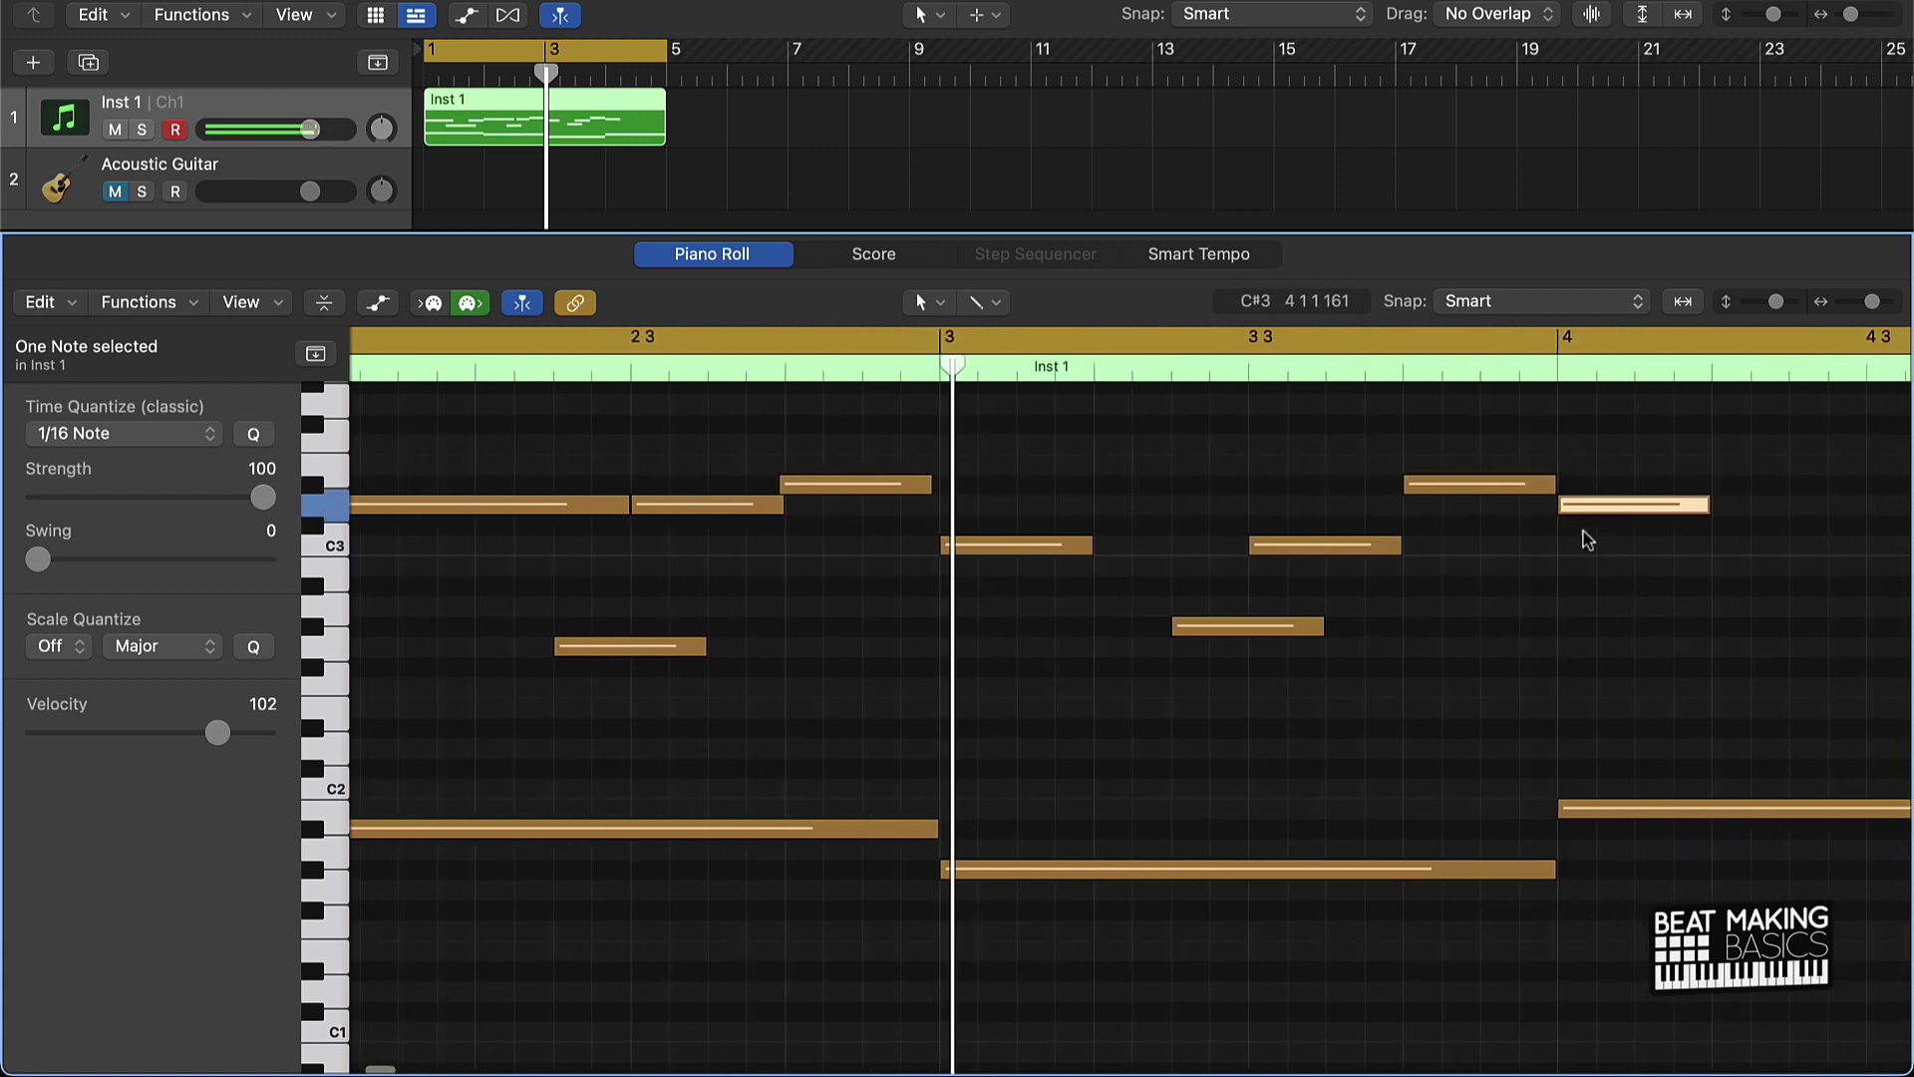
scroll(1585, 535, "right", 10)
left_click(1478, 566)
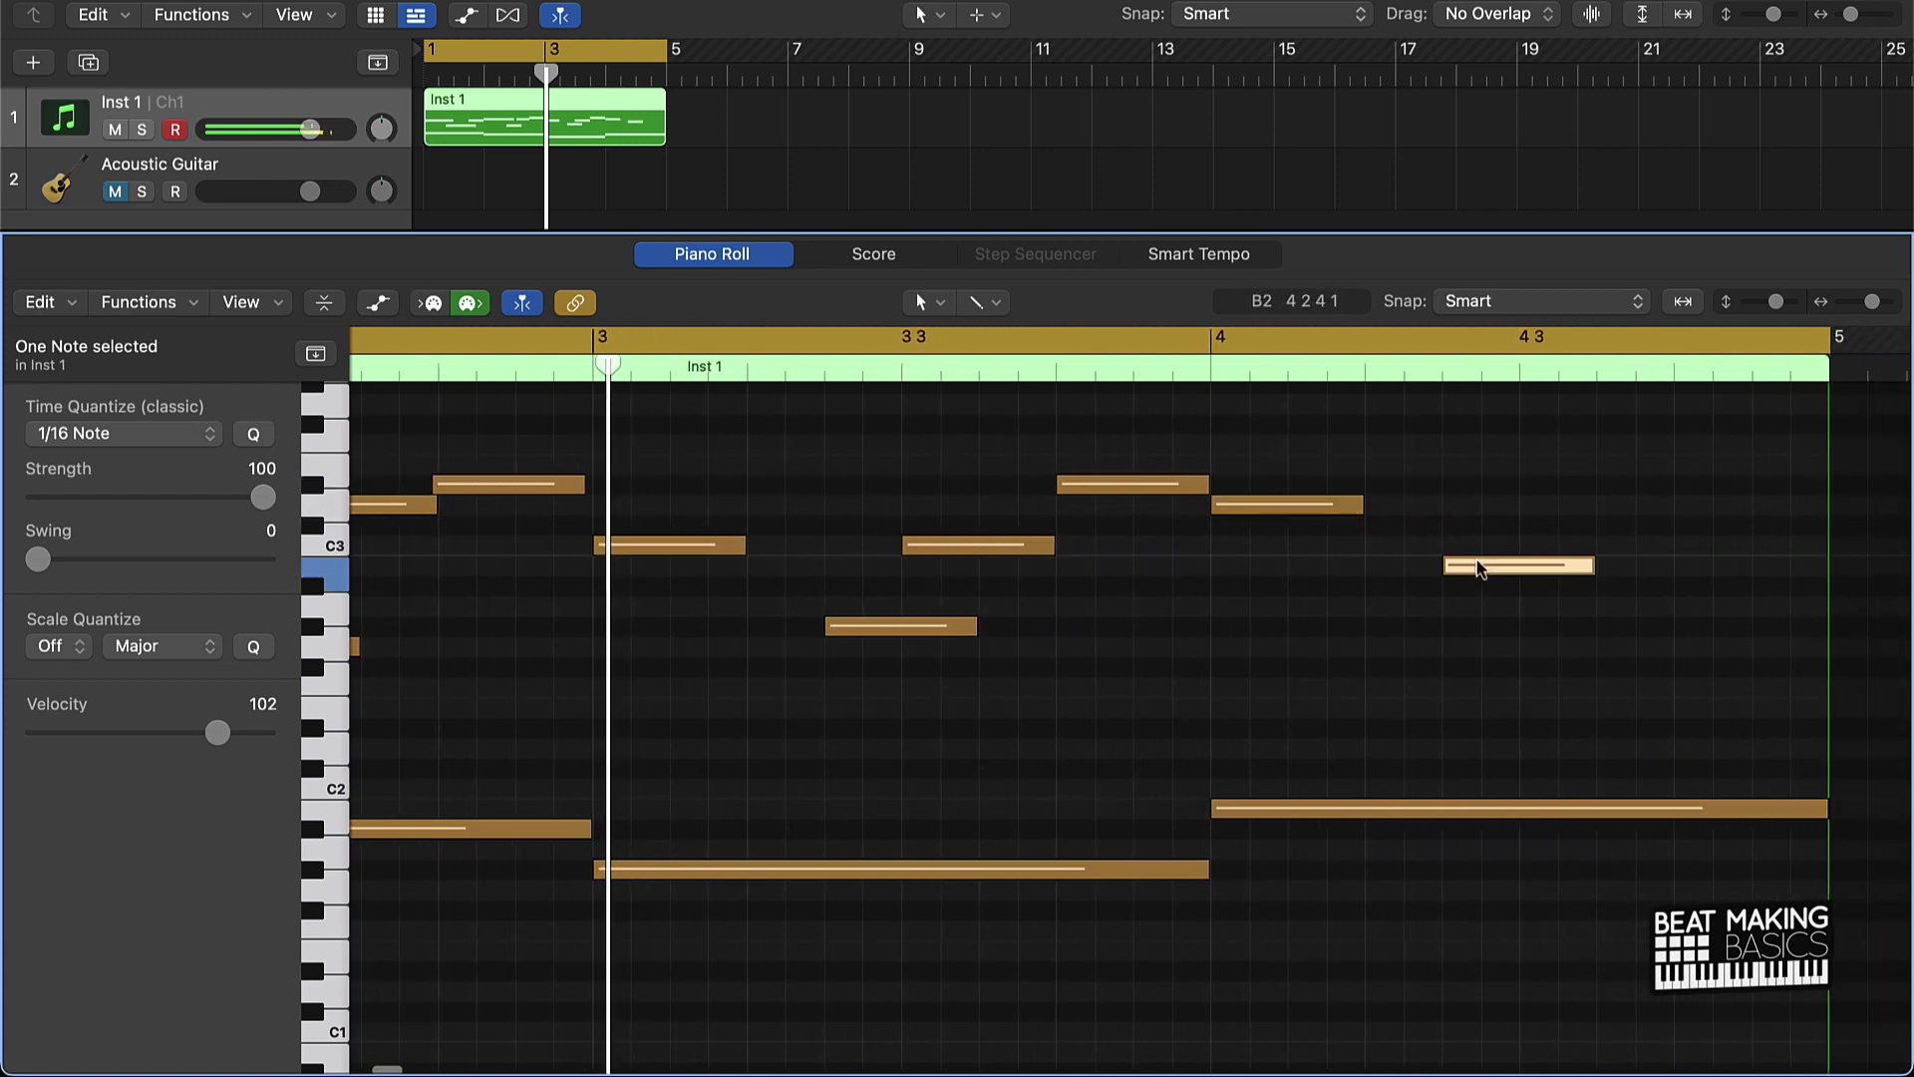
key("alt+Up")
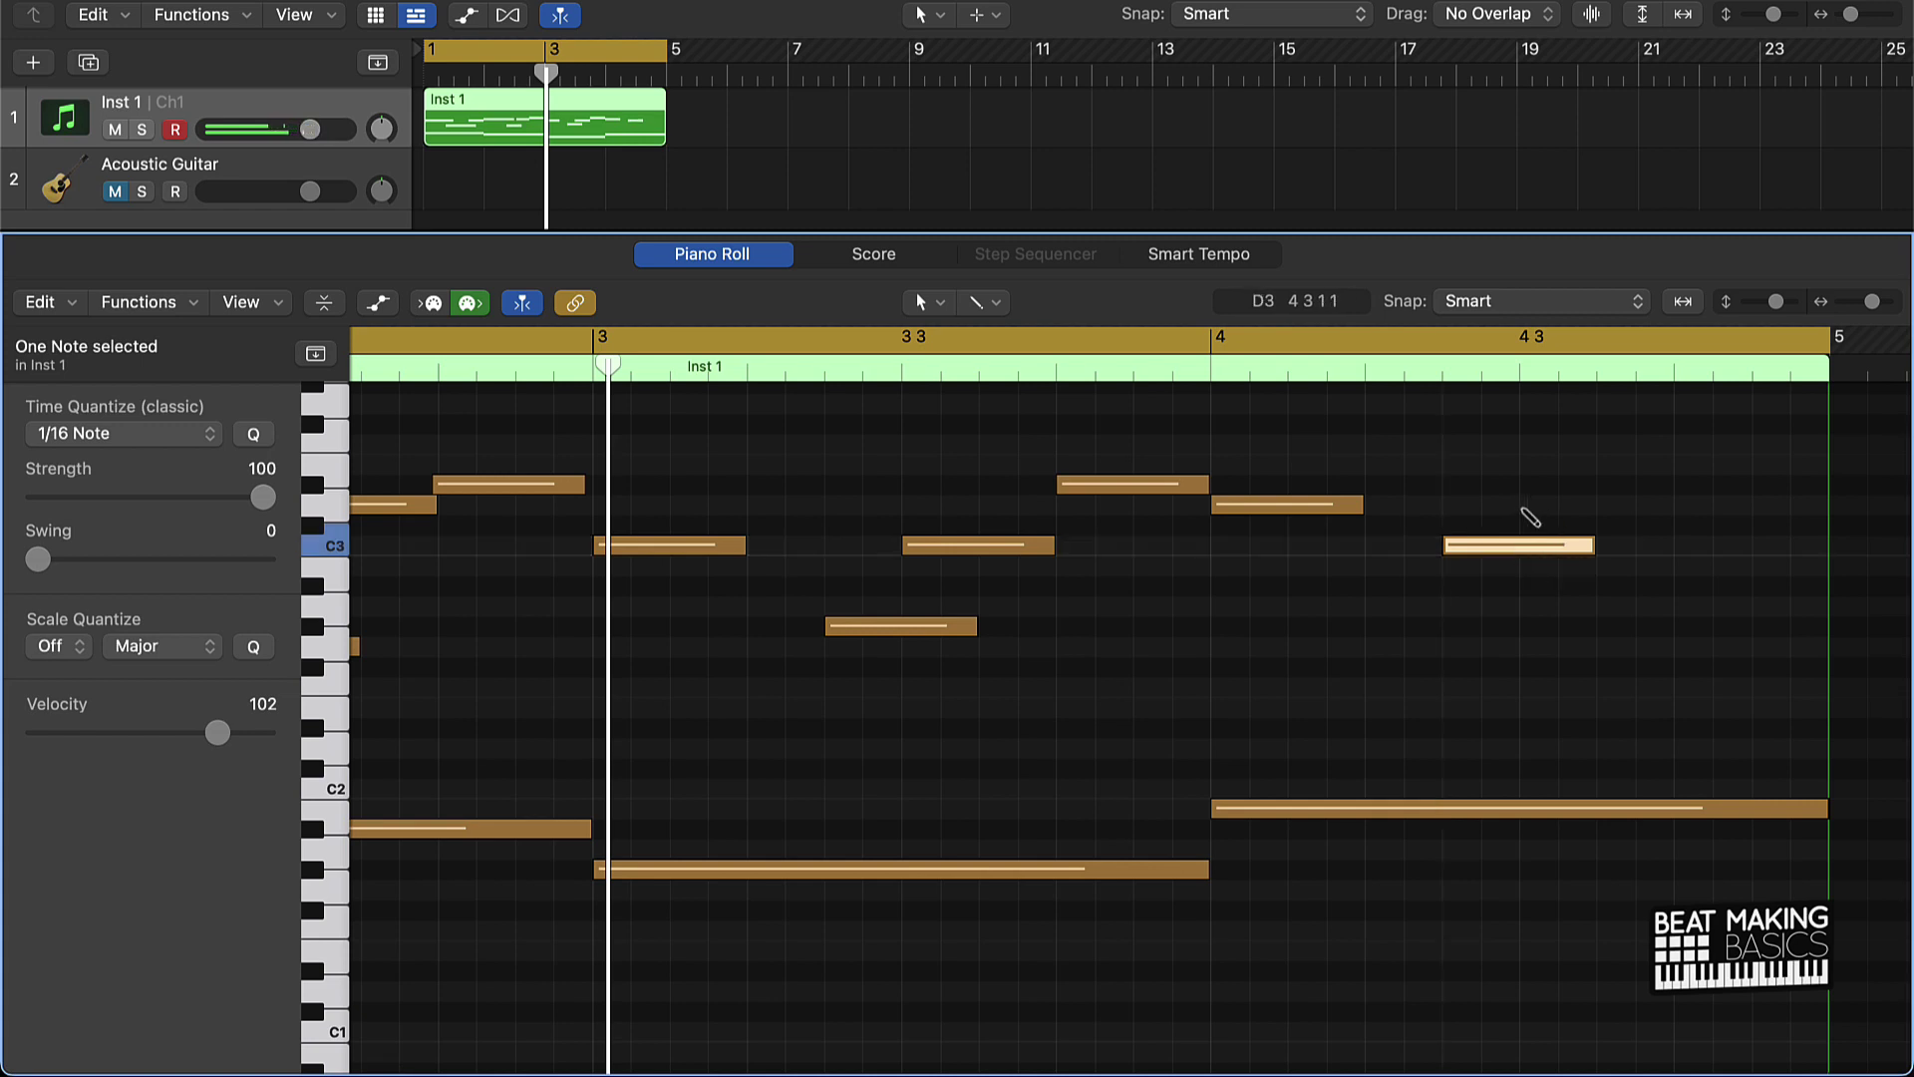
left_click(1523, 506)
left_click(1691, 484)
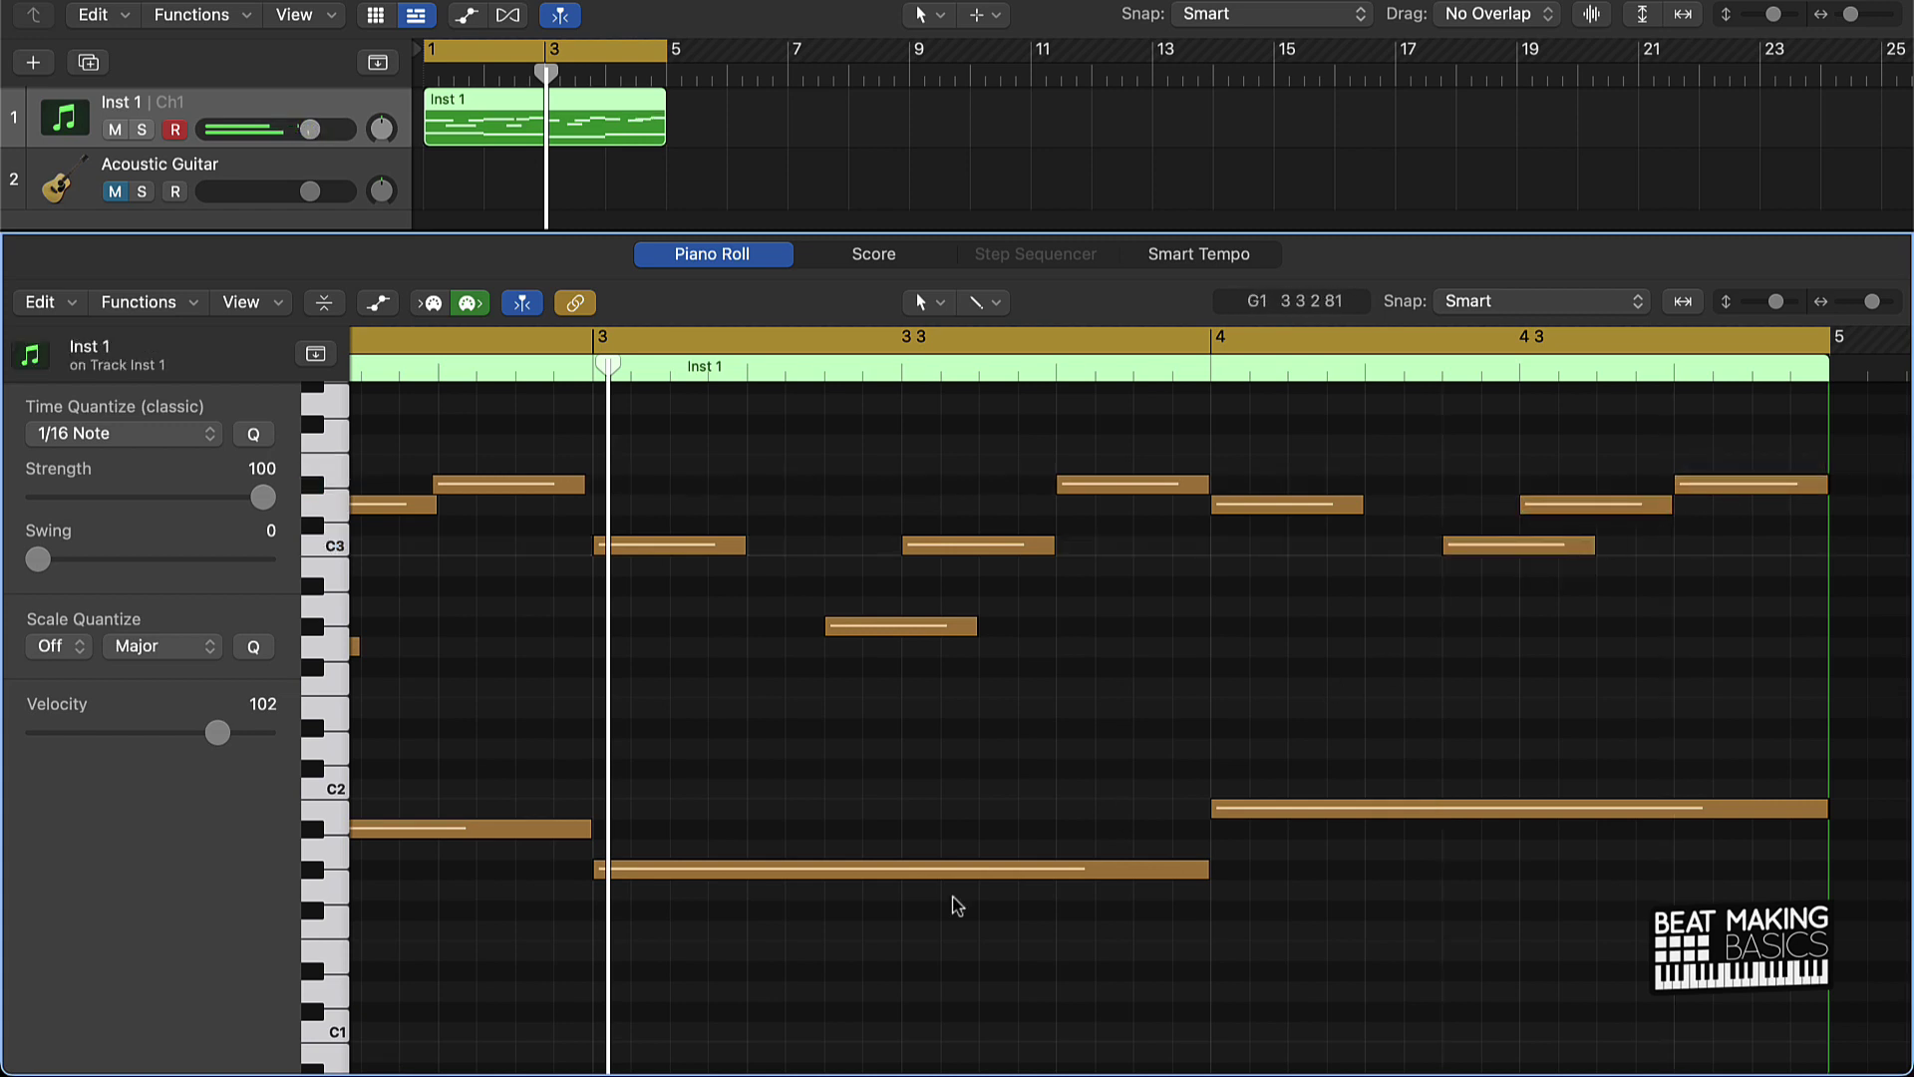
Trim the ends of all notes to the following notes with Force Legato, shortening overlapped notes, and play the loop.
scroll(955, 892, "left", 10)
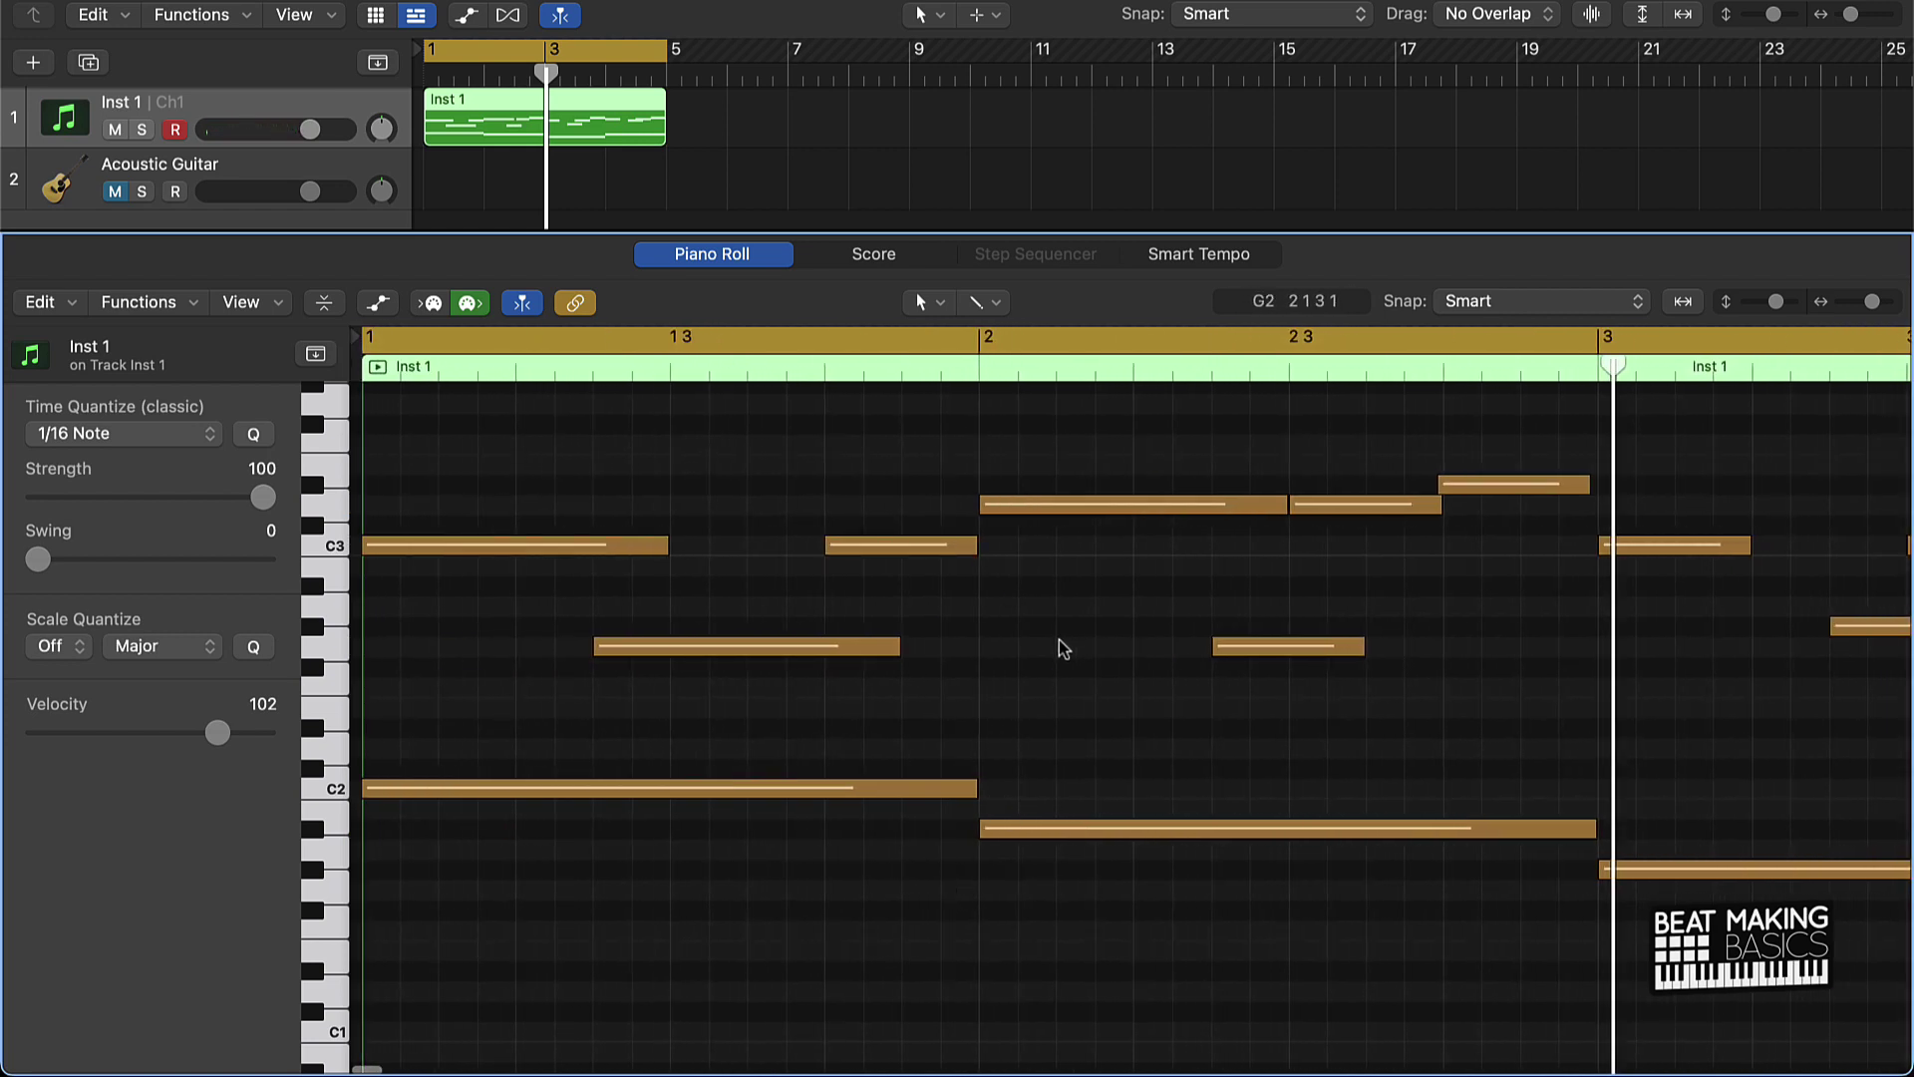
key("super+a")
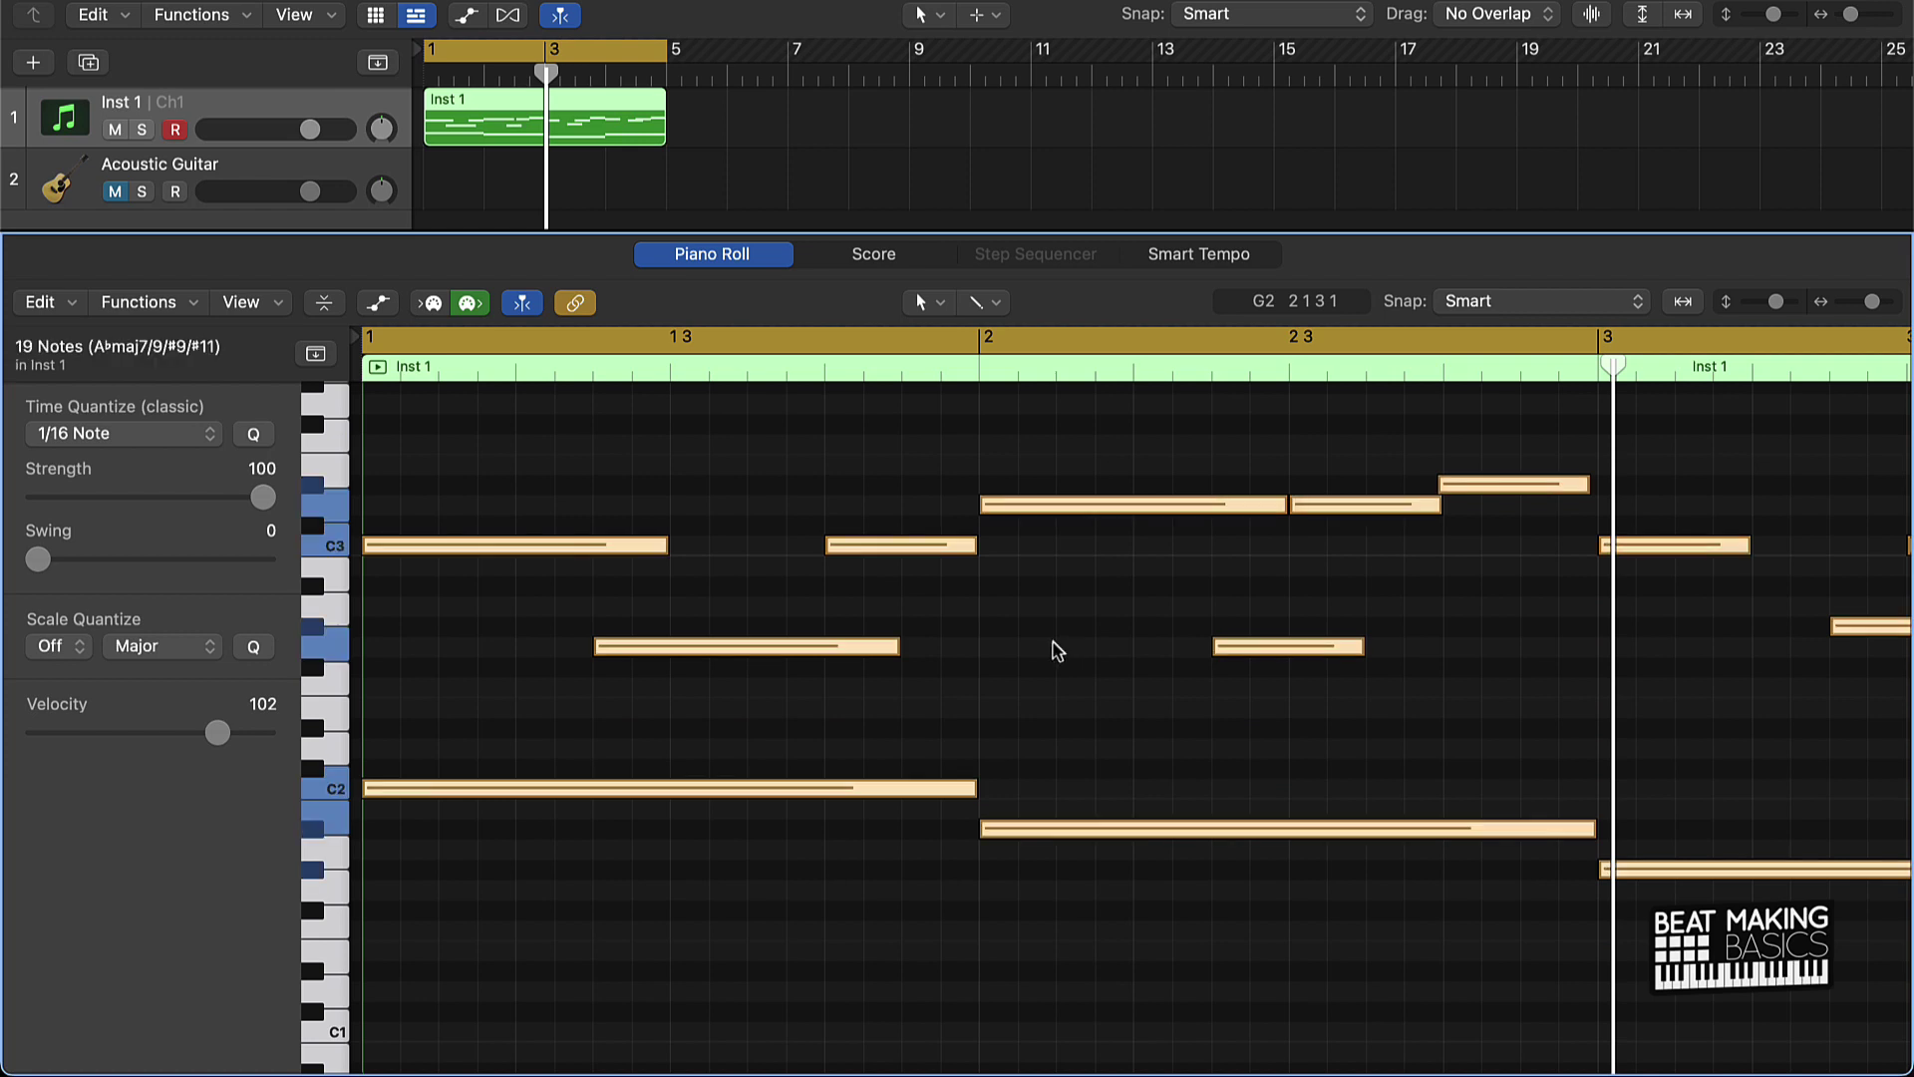
right_click(846, 653)
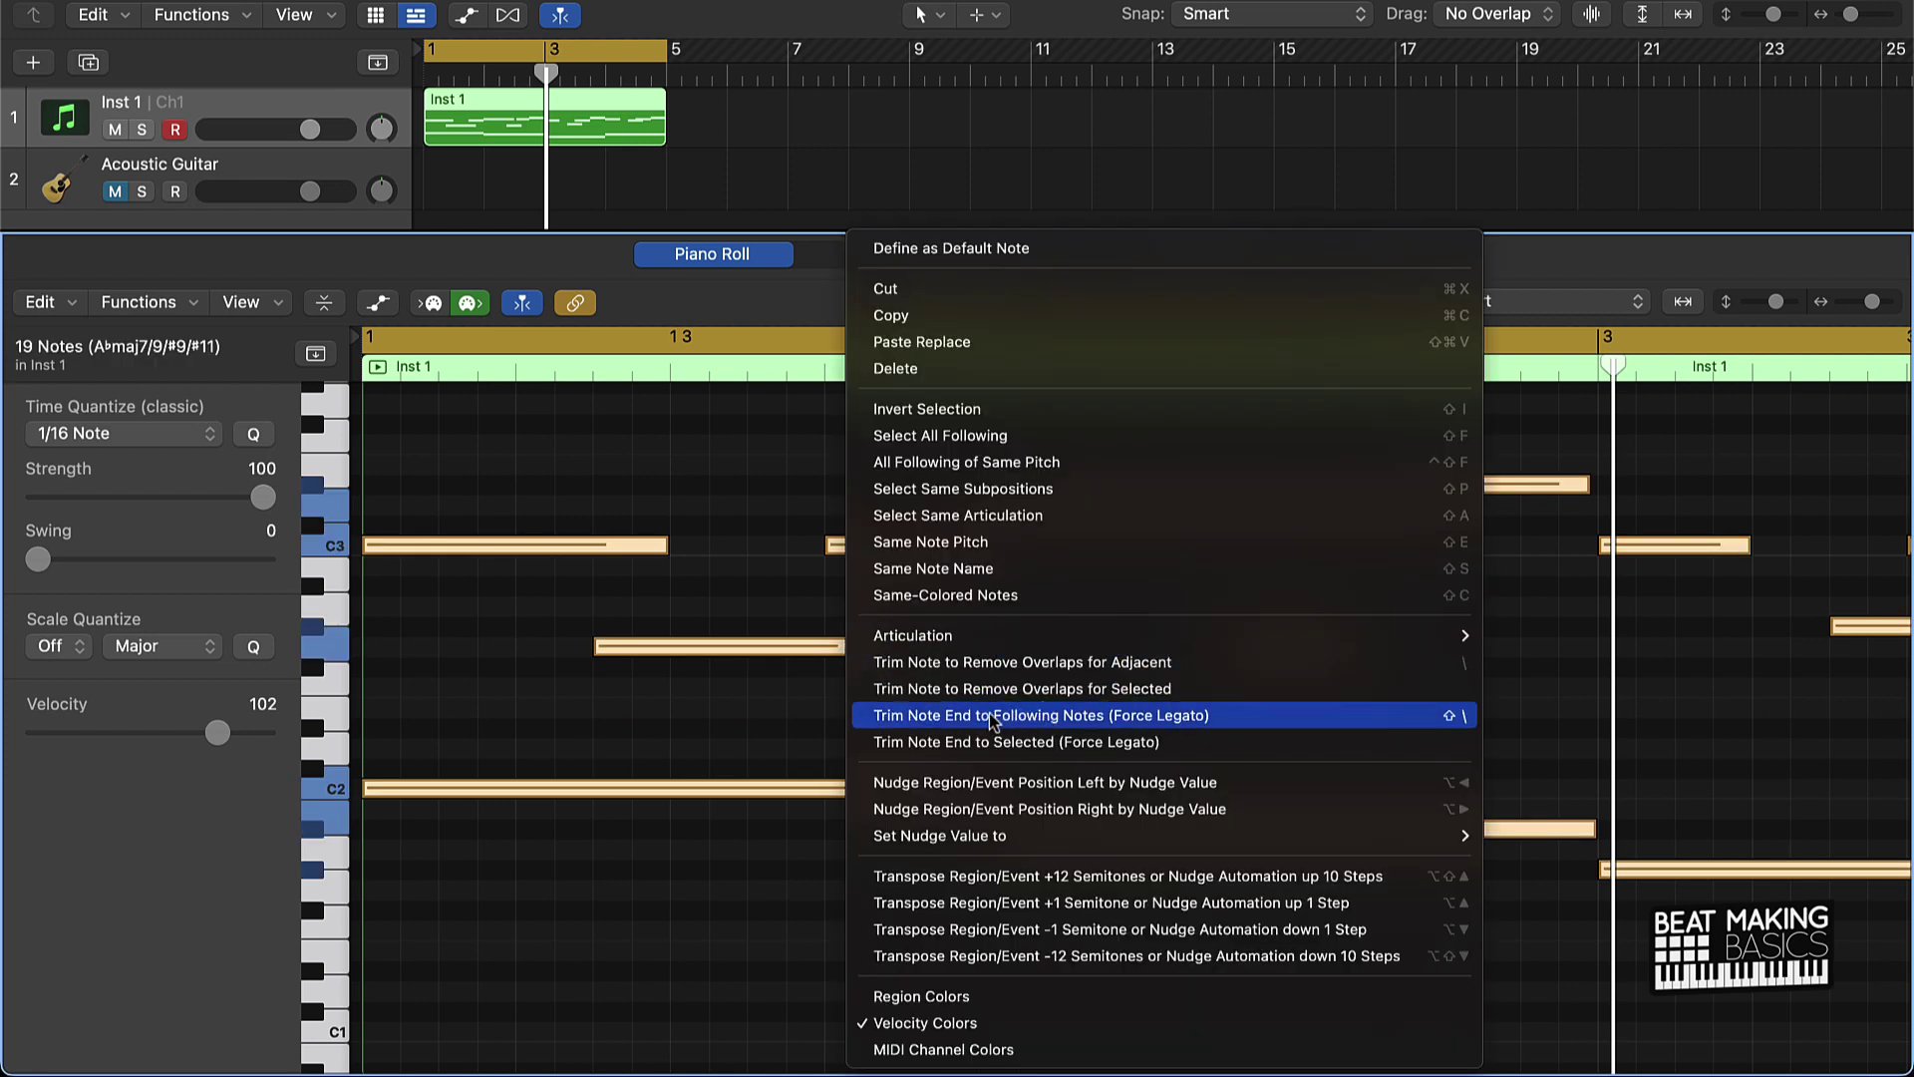
left_click(1147, 714)
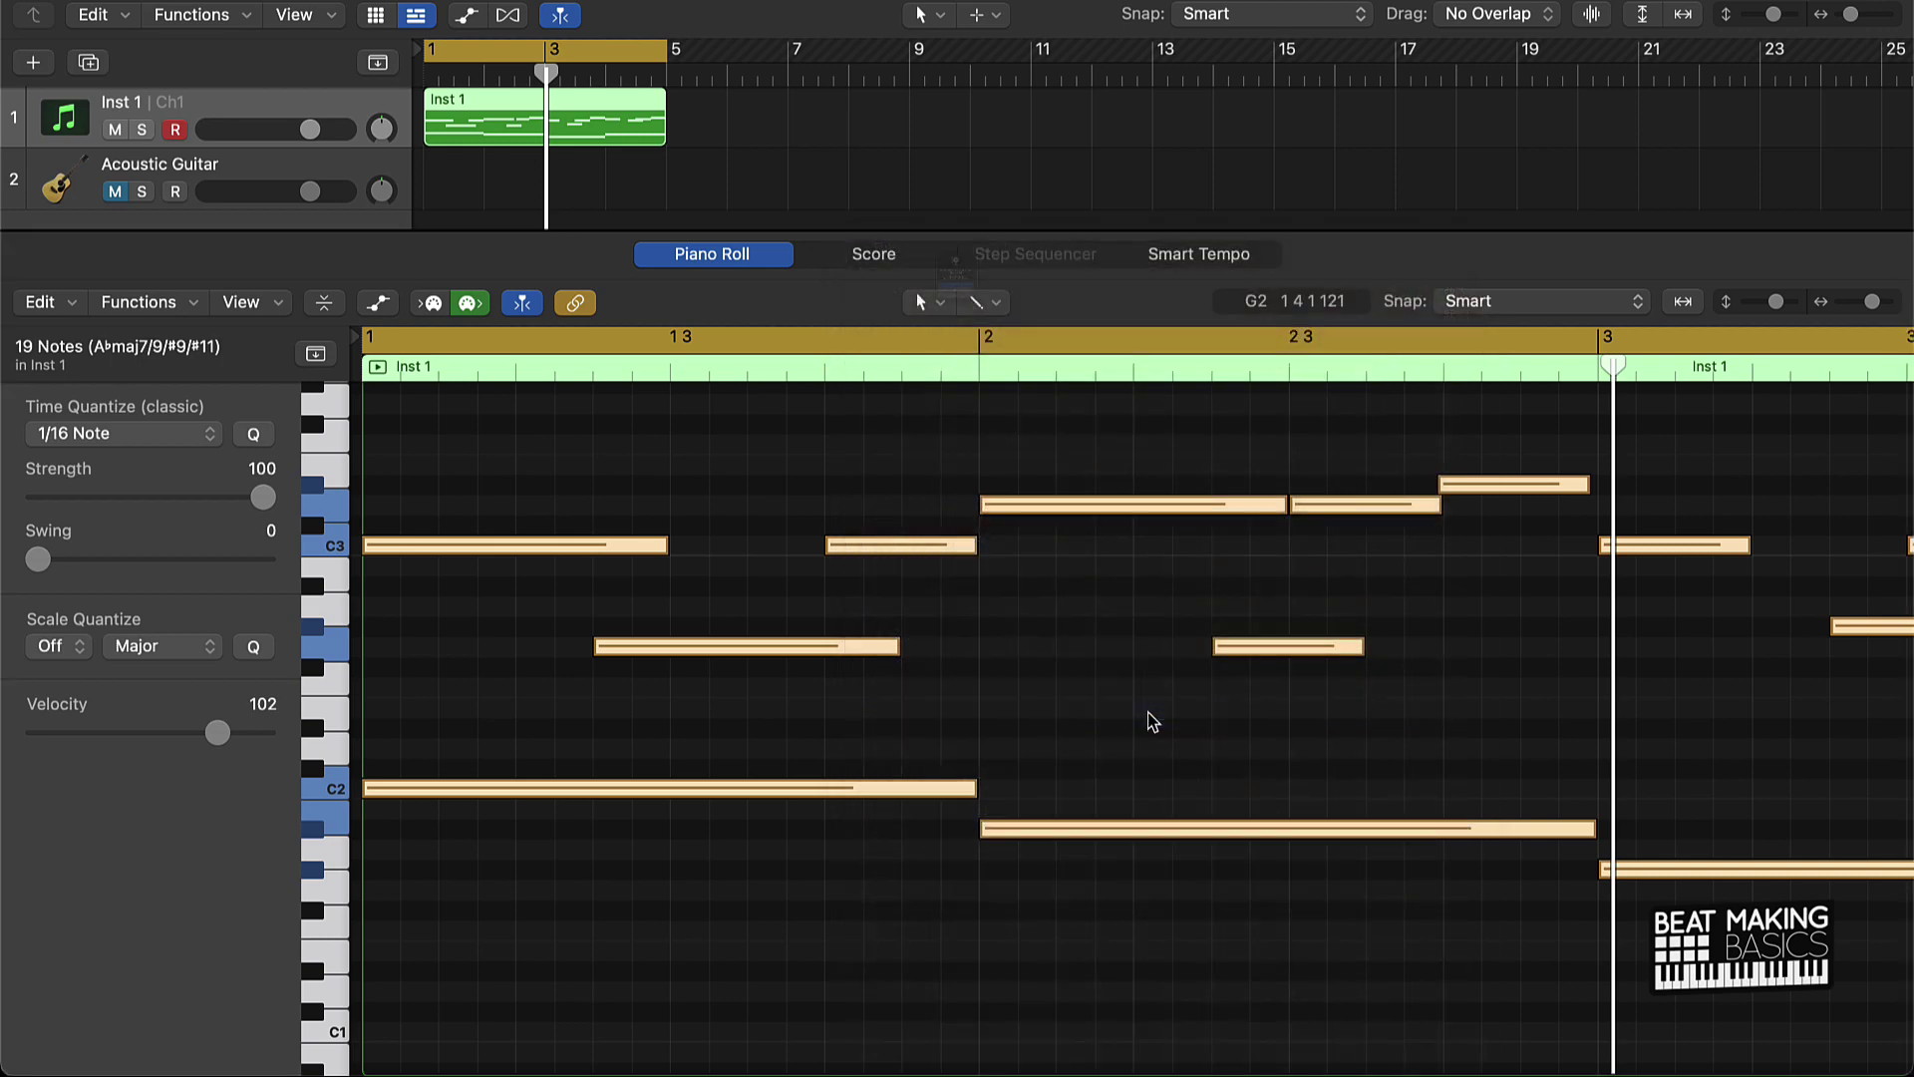
left_click(1005, 357)
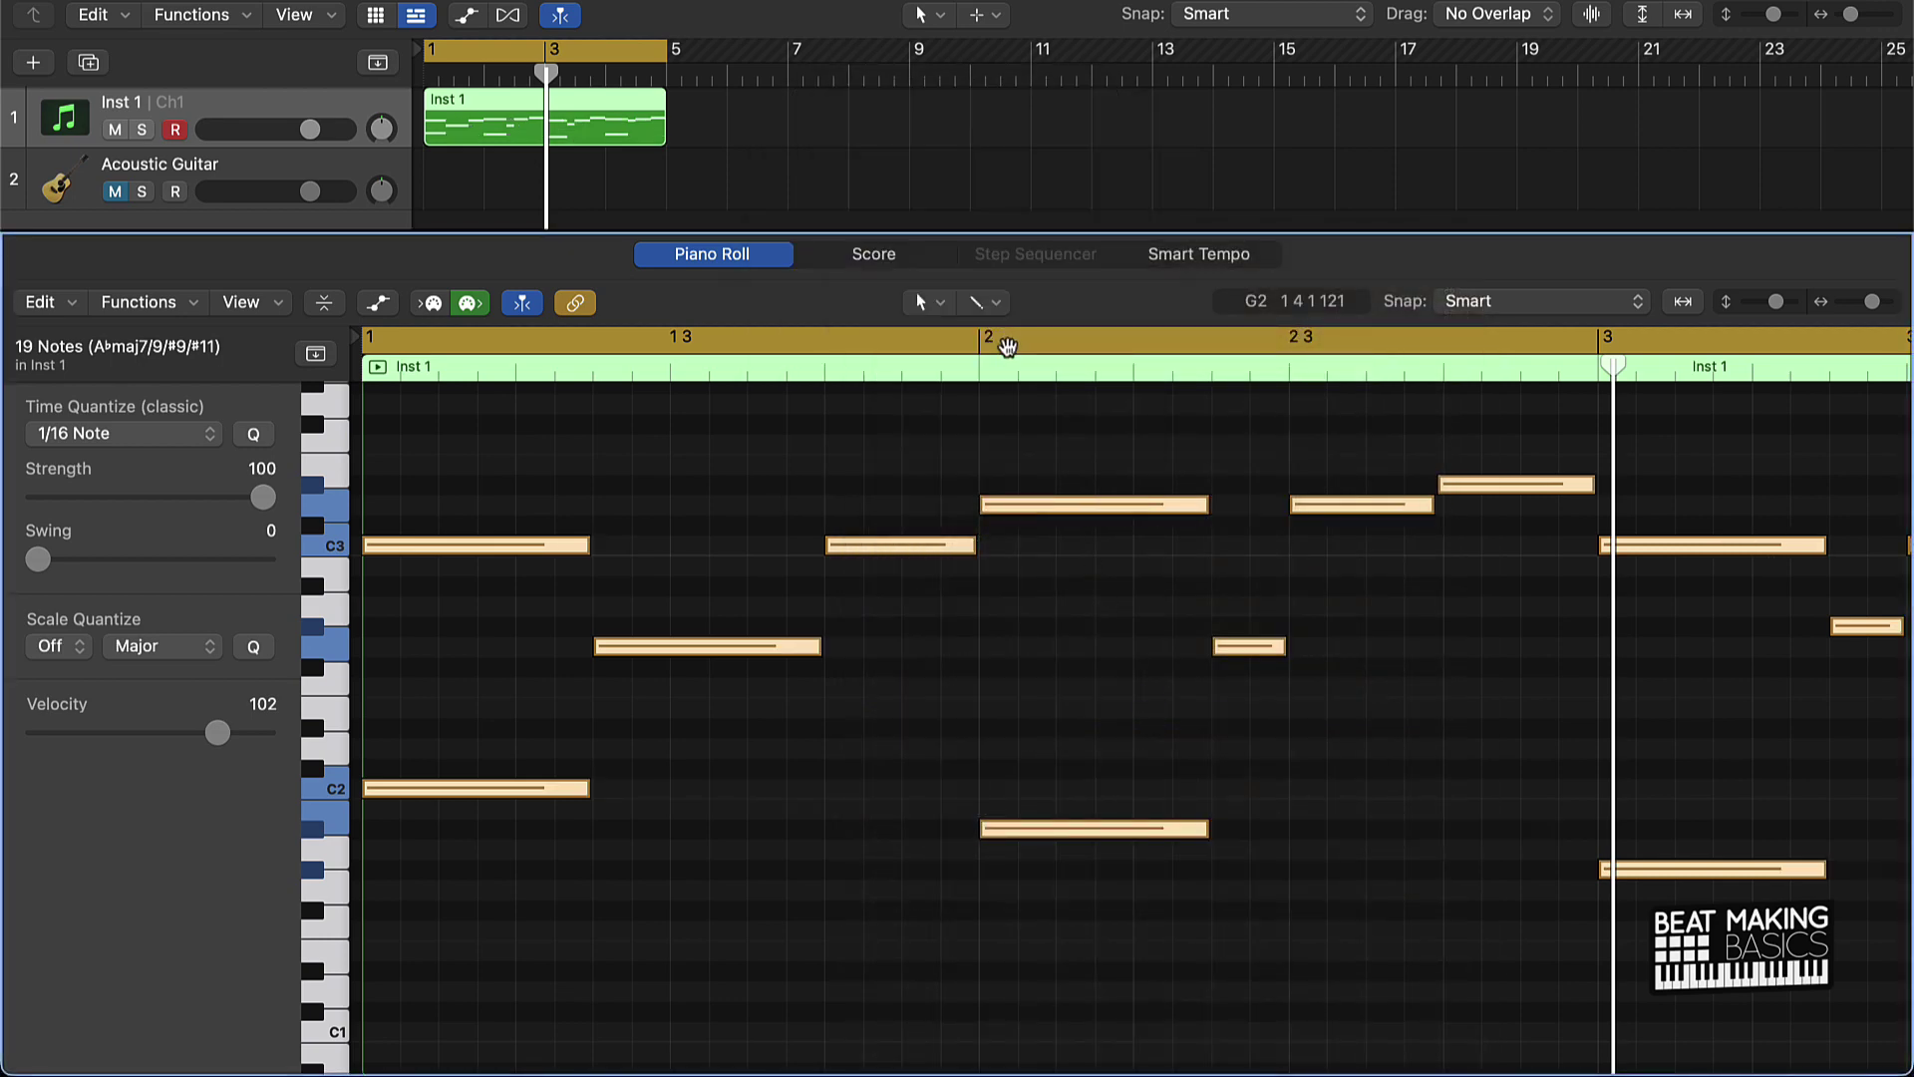
key("space")
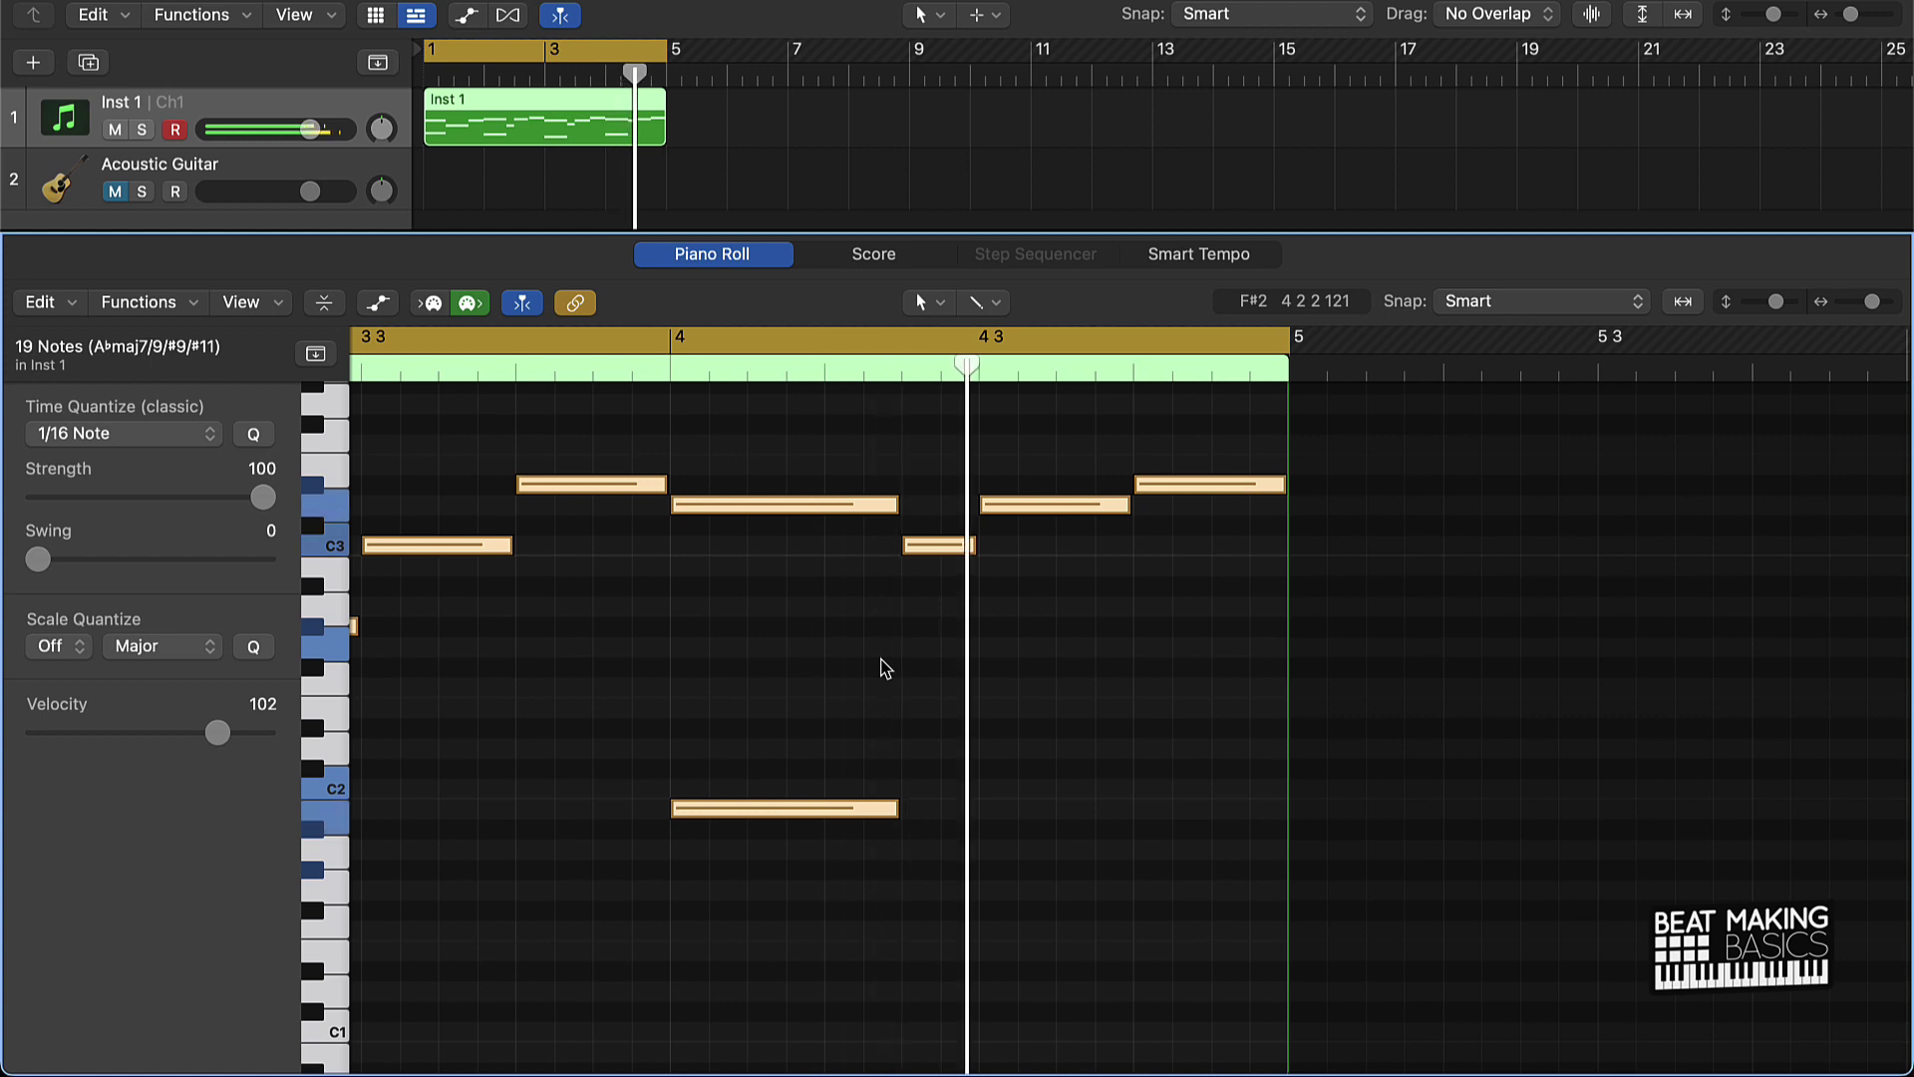
left_click(995, 708)
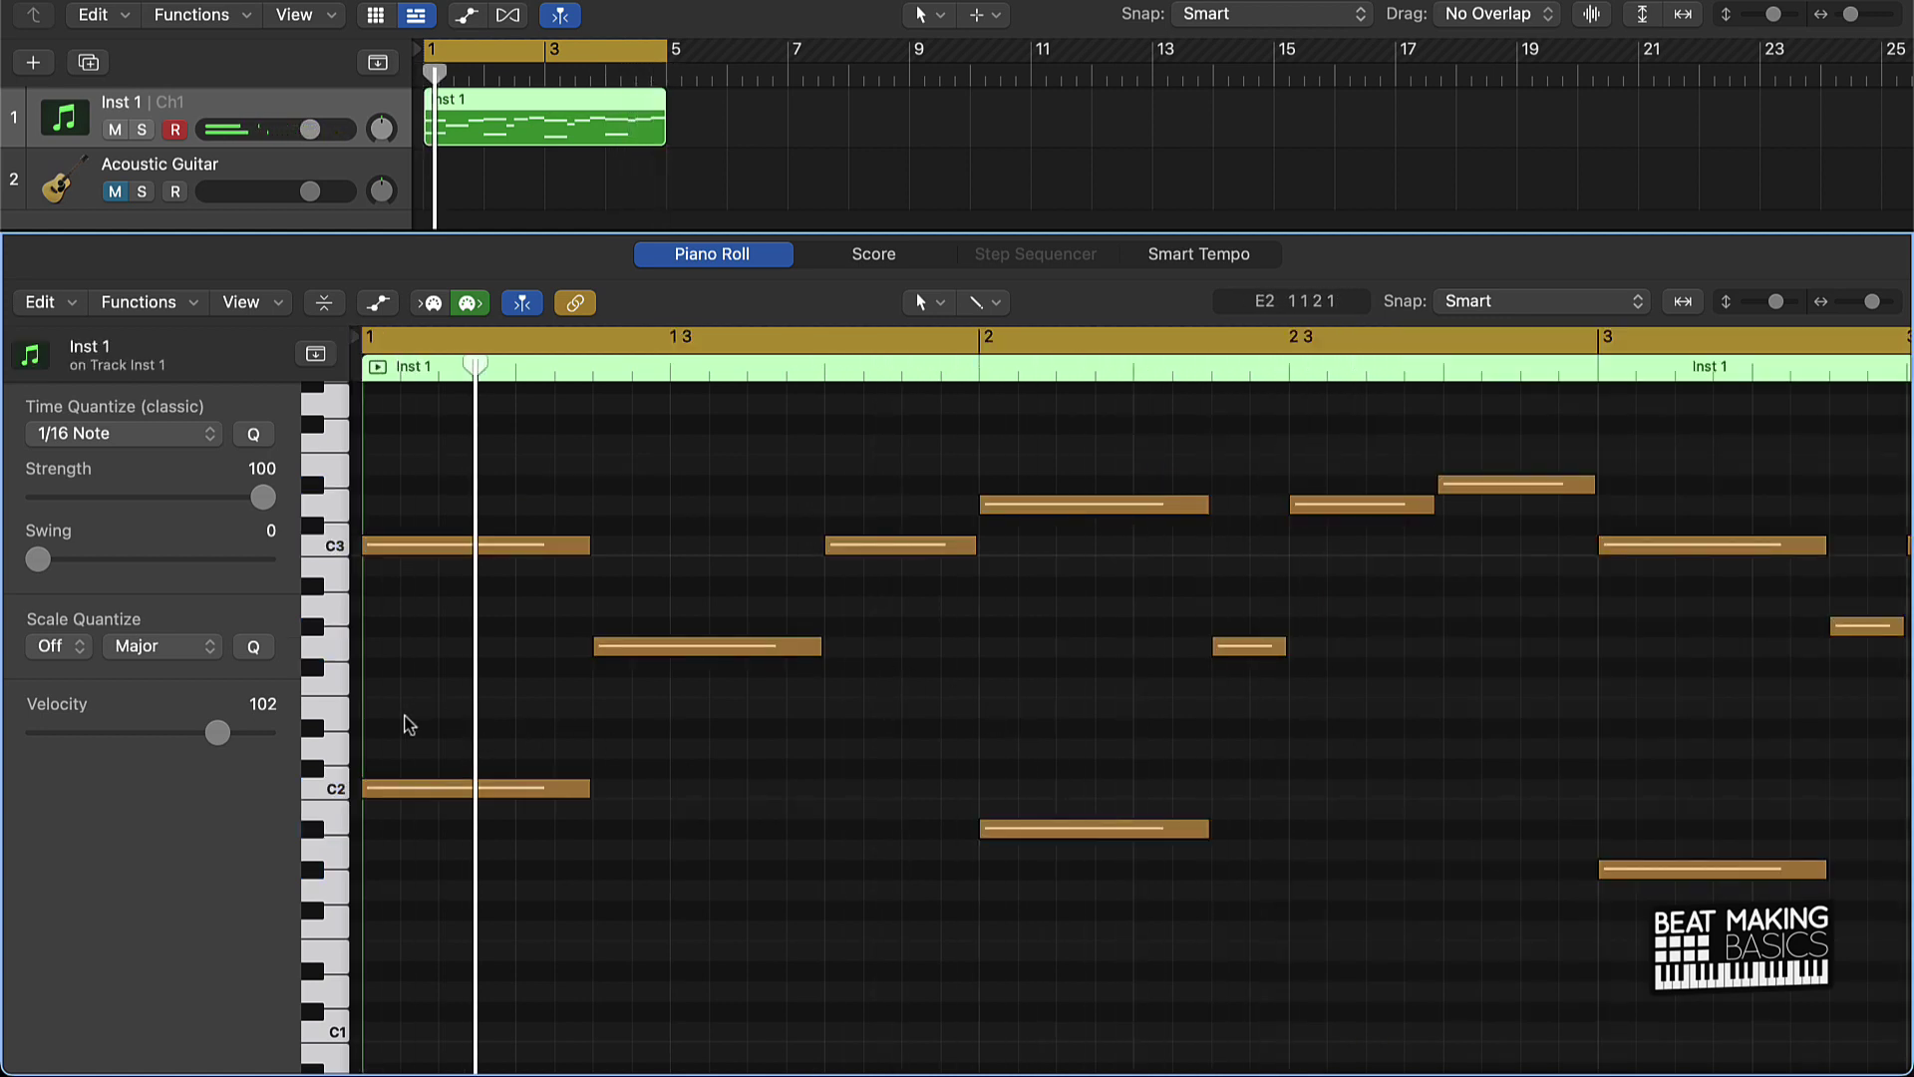
Select the four bass notes across the region.
left_click(683, 796, "ctrl+alt")
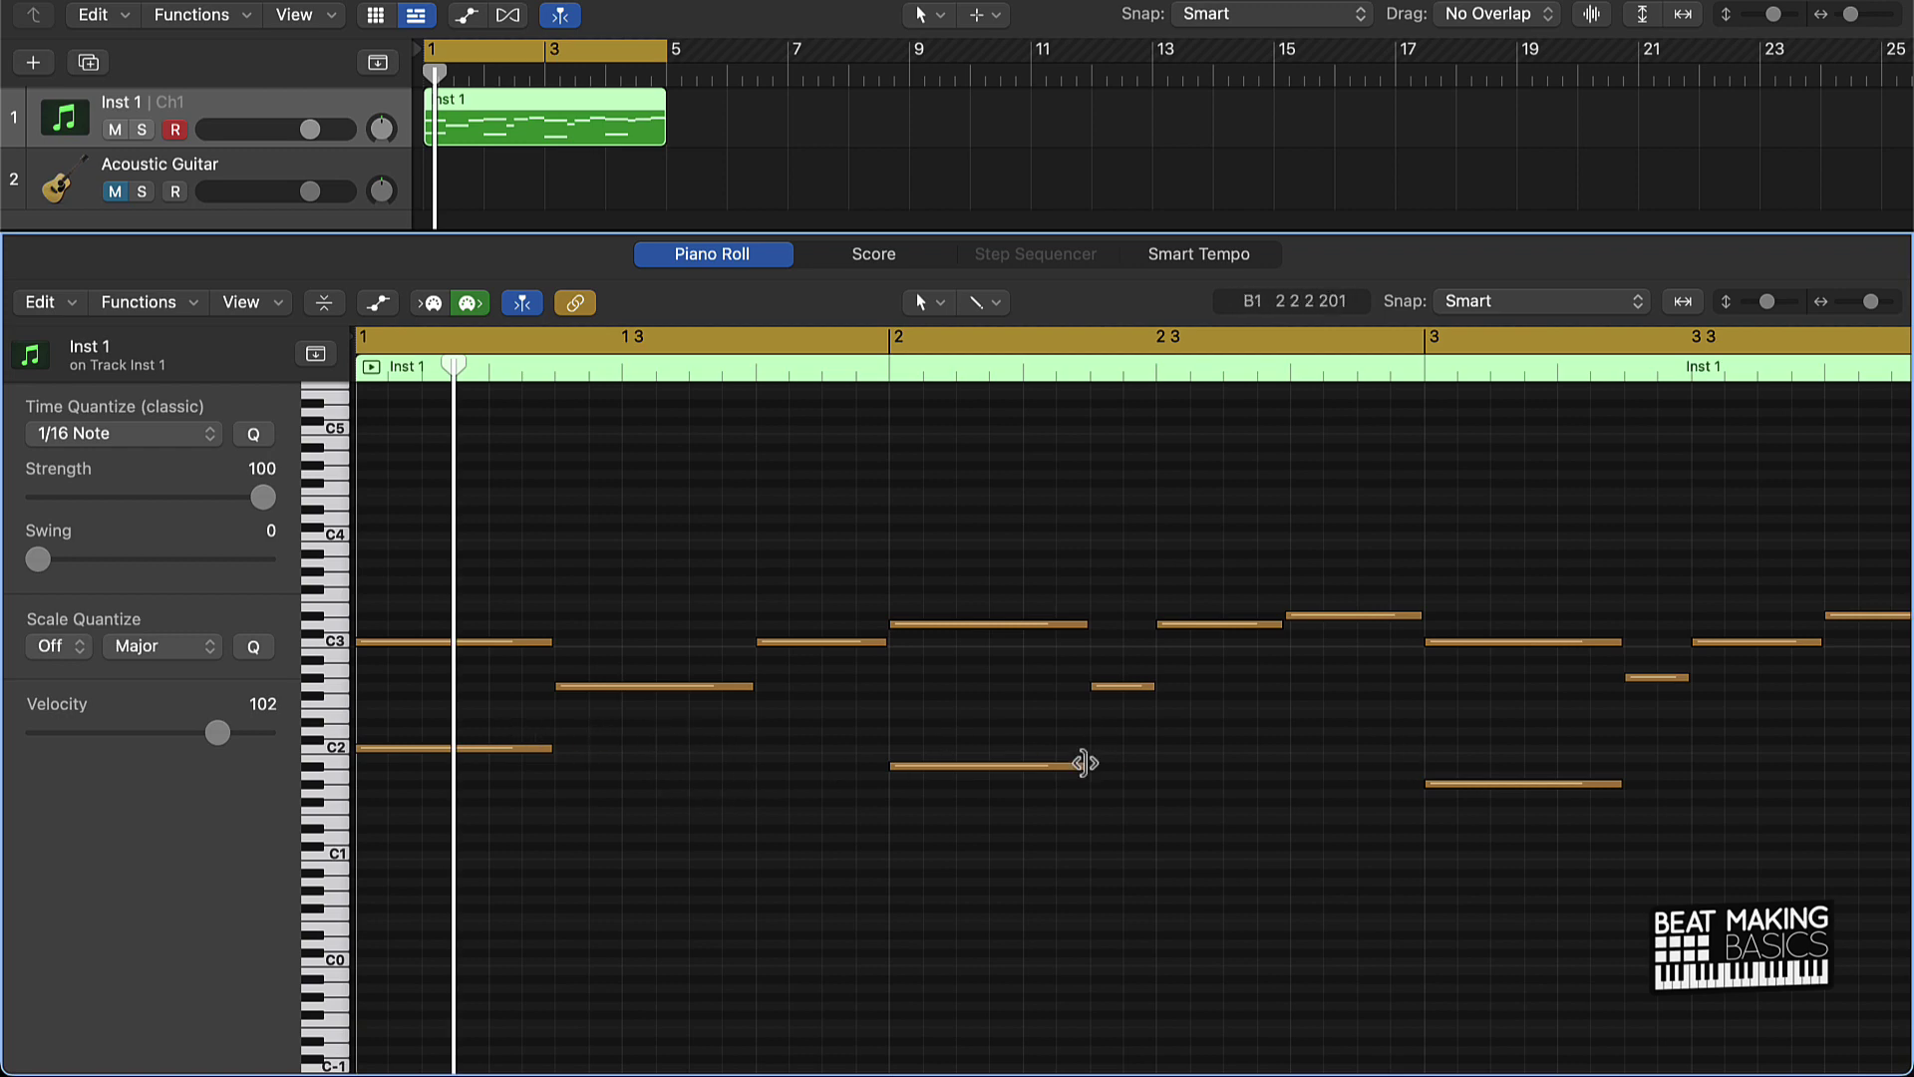
left_click_drag(536, 733, 1422, 786)
Try to extend the selected bass notes with Trim Note End to Following Notes (Force Legato), choosing to shorten overlapped notes.
right_click(1401, 765)
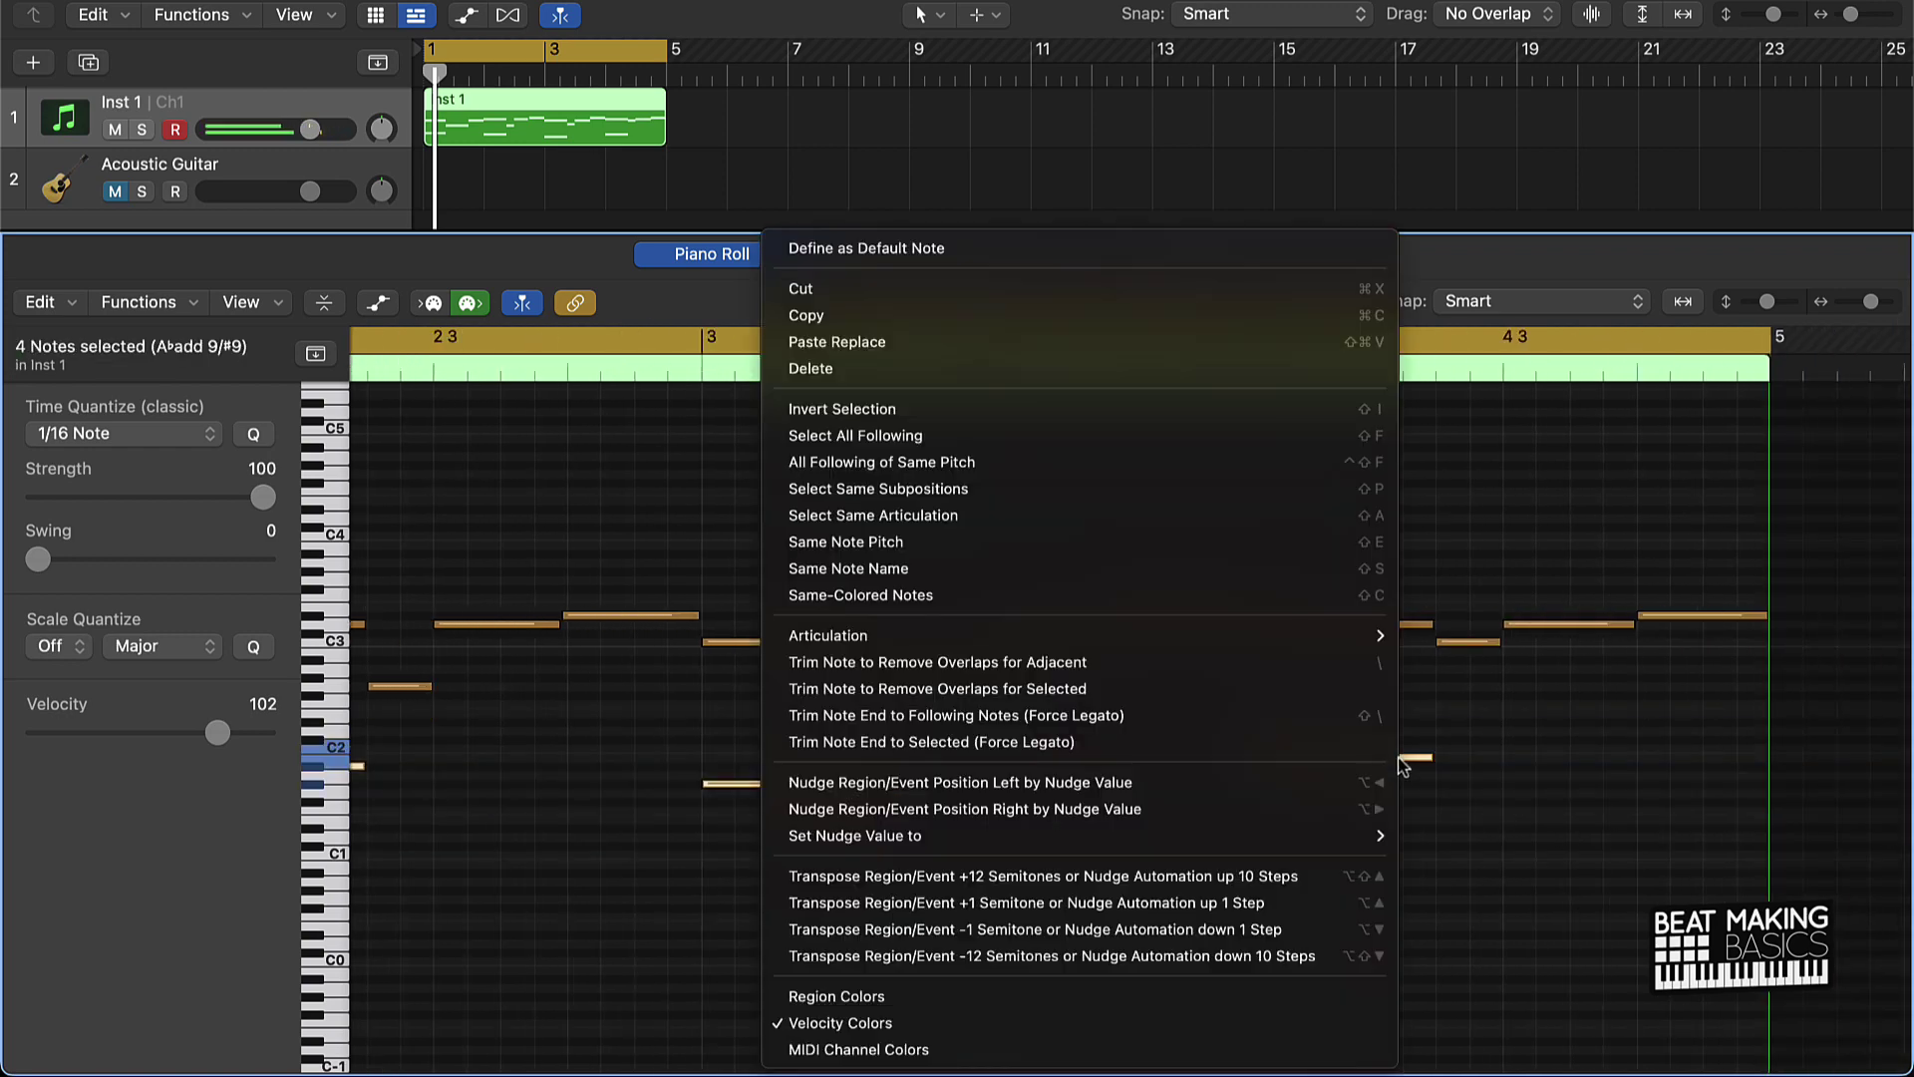
left_click(1177, 718)
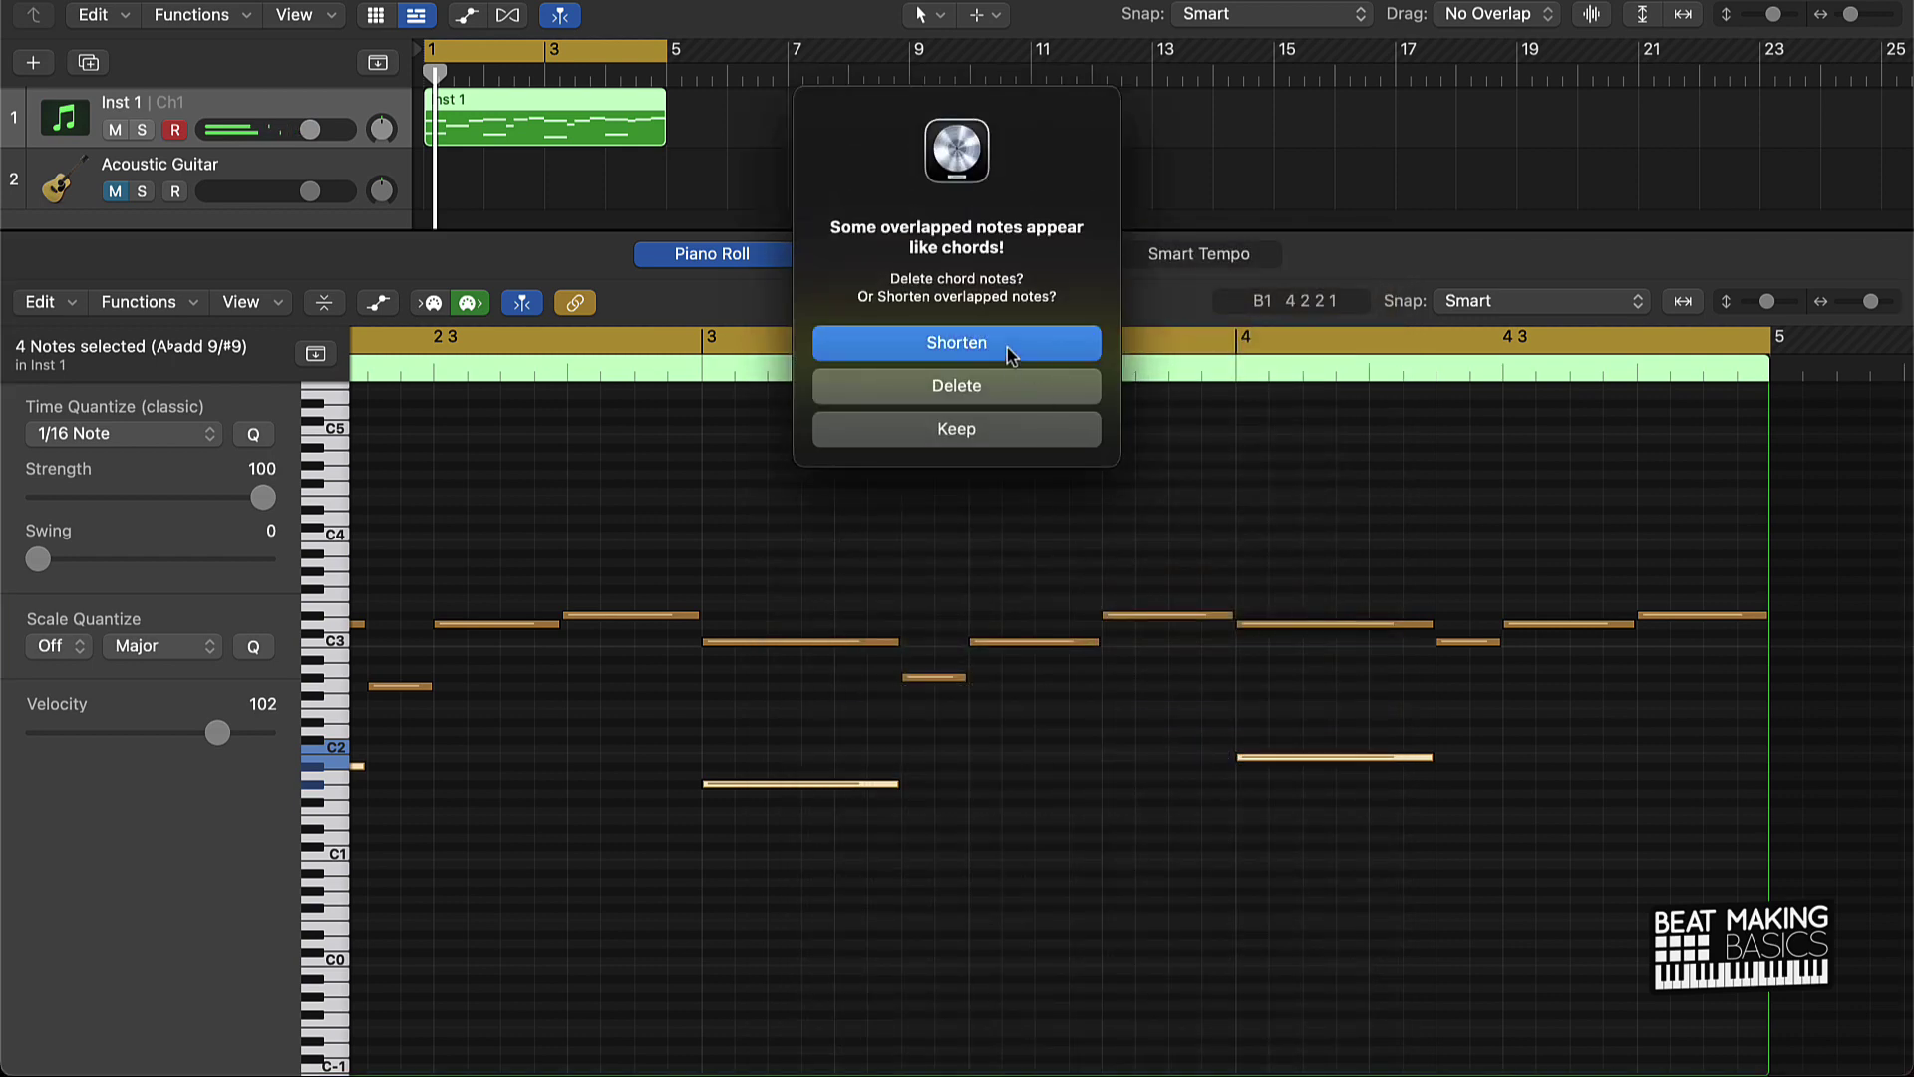
left_click(1007, 347)
Extend the selected bass notes up to one another with Trim Note End to Selected (Force Legato), then deselect them.
right_click(827, 795)
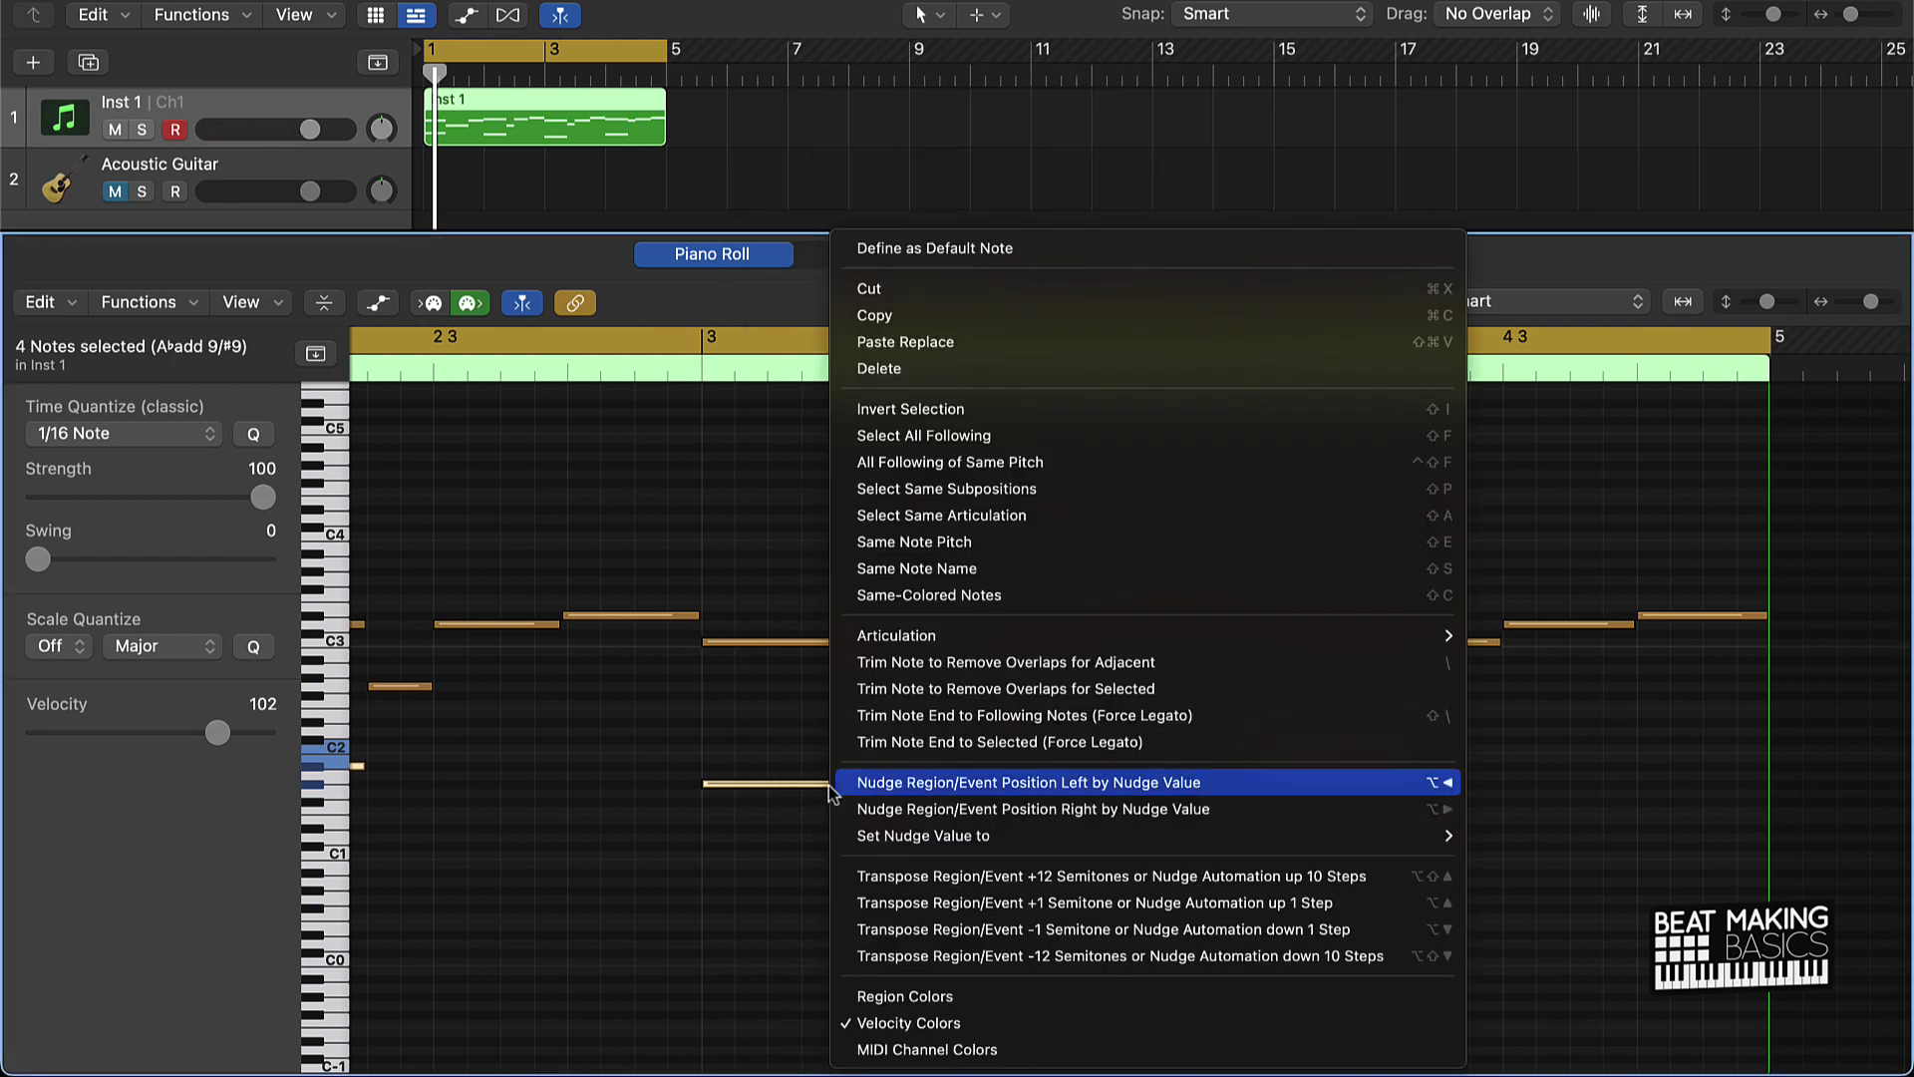
left_click(1063, 741)
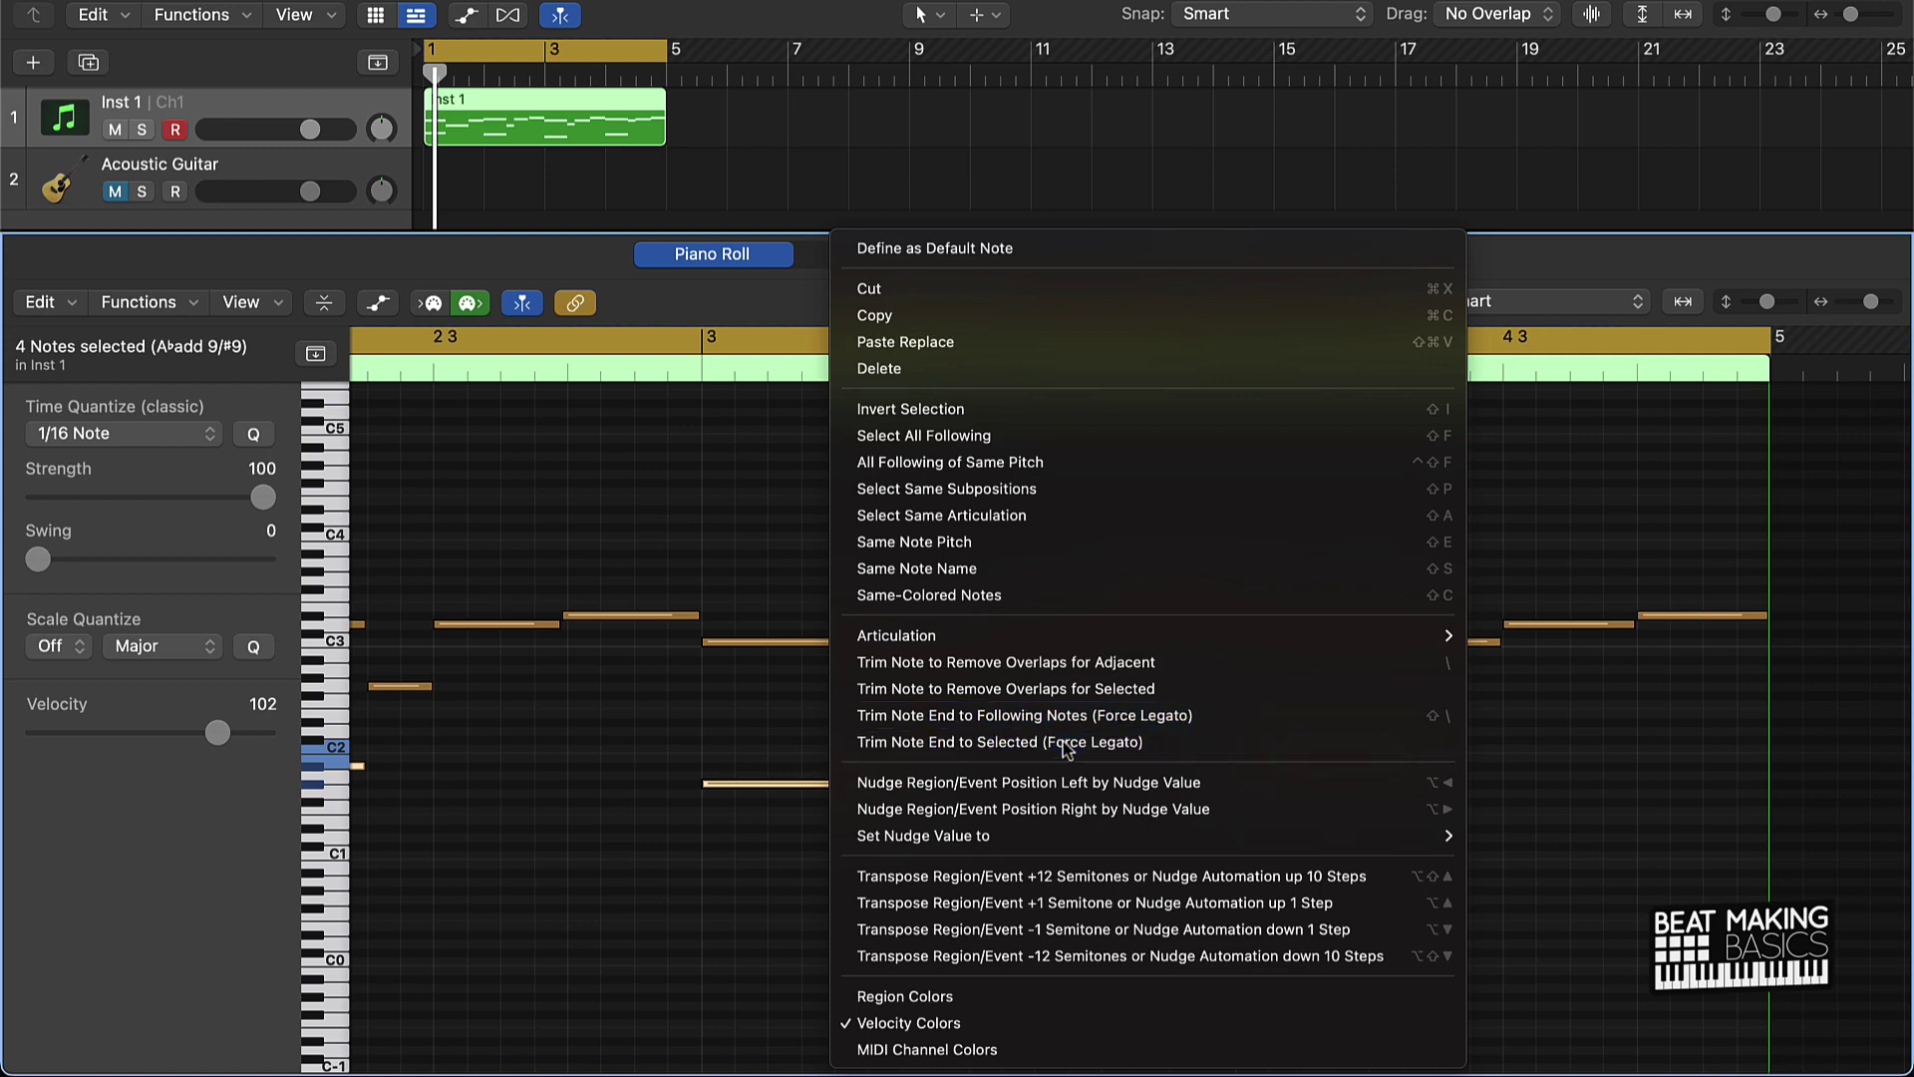
left_click(1454, 793)
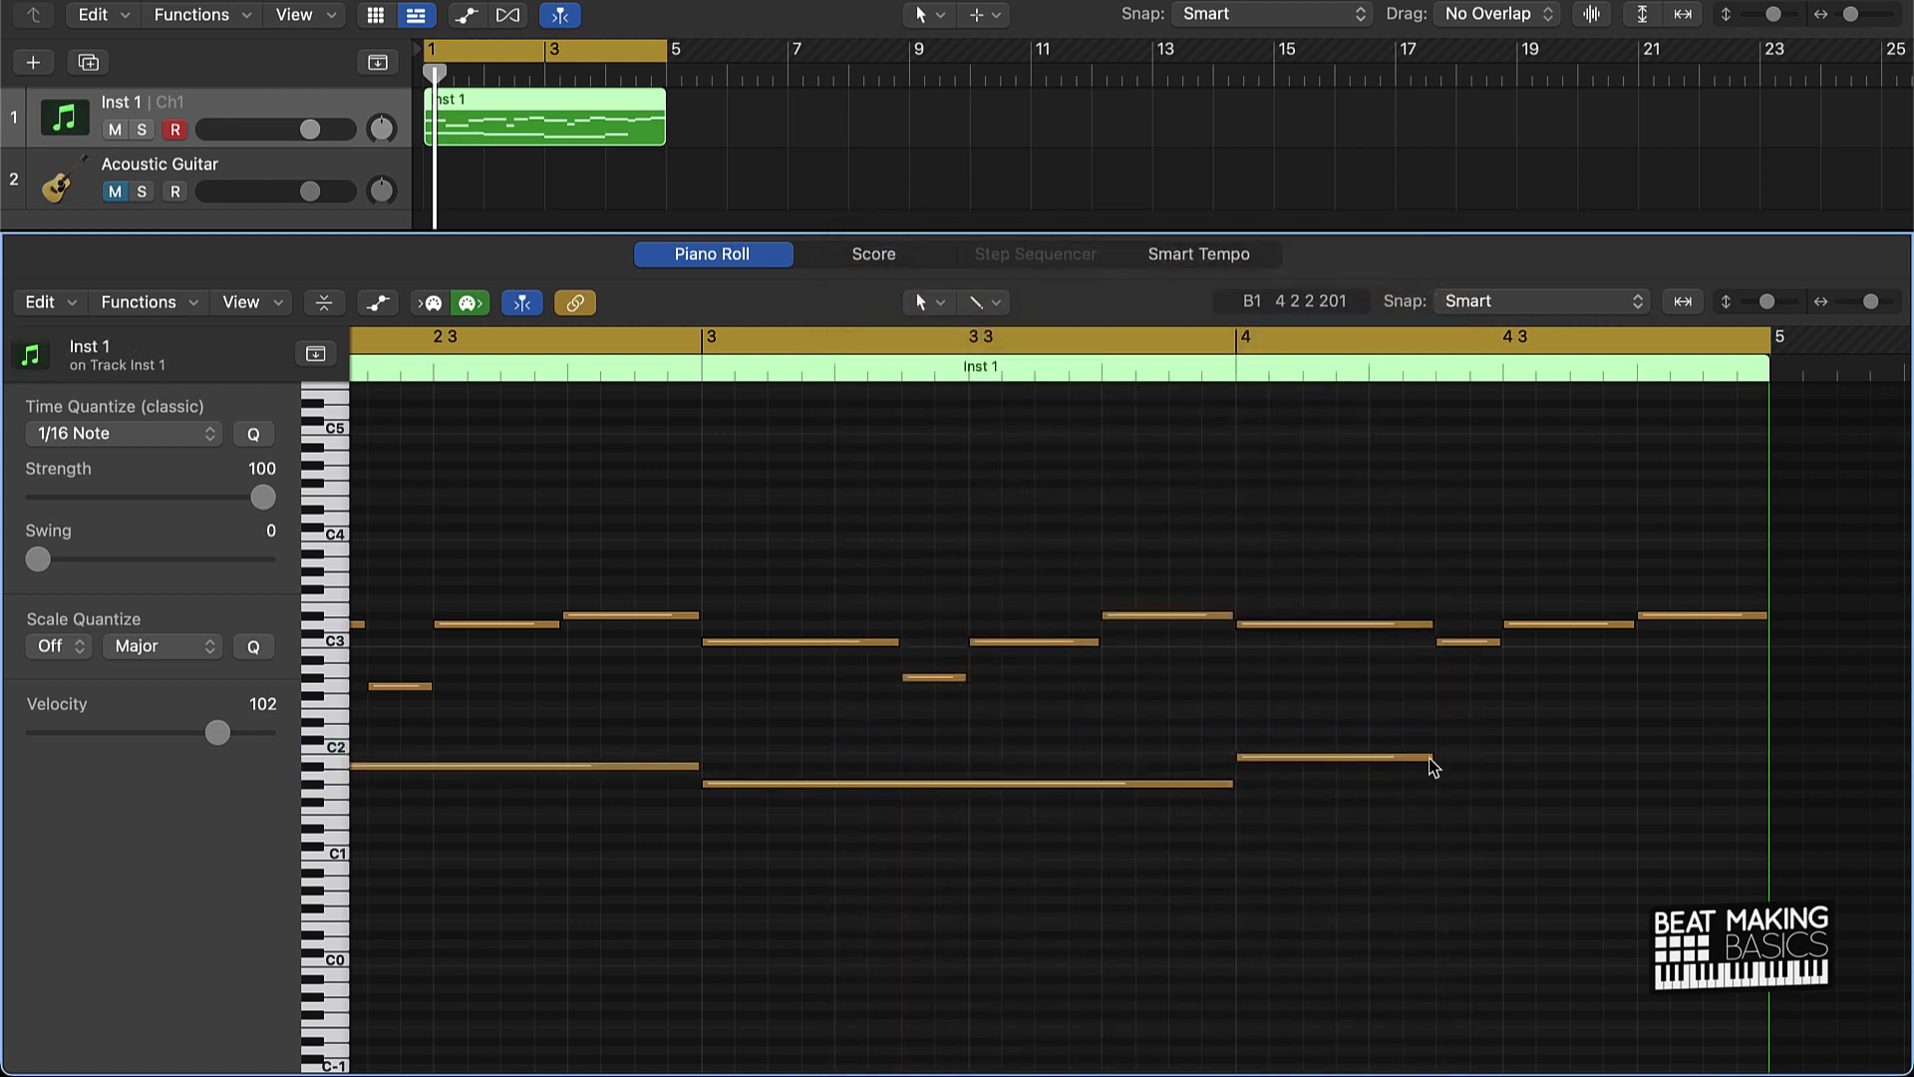
Lengthen the bar 4 bass note to the end of the region and play the loop.
left_click_drag(1434, 766, 1759, 763)
left_click(1696, 825)
key("space")
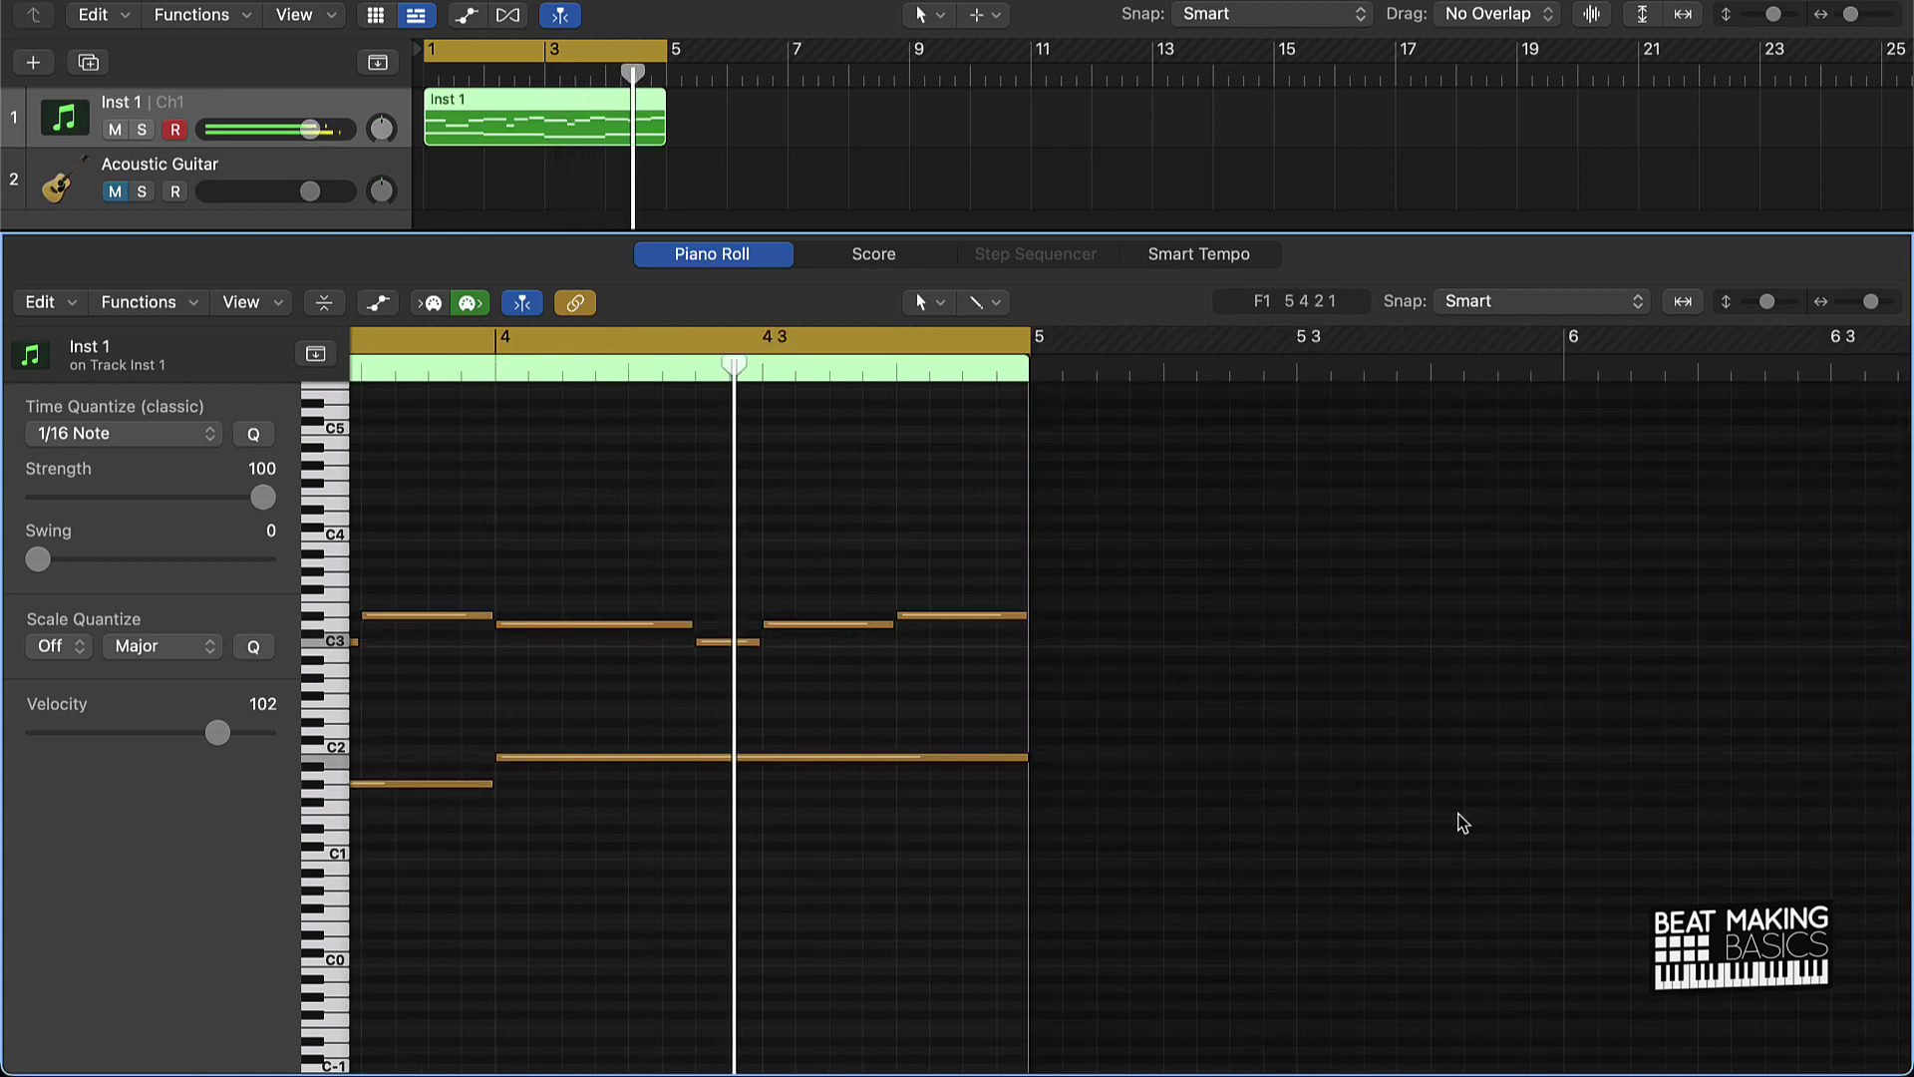
Add a one-bar G3 note above the melody at the start of bar 1 and play the loop.
scroll(869, 744, "left", 10)
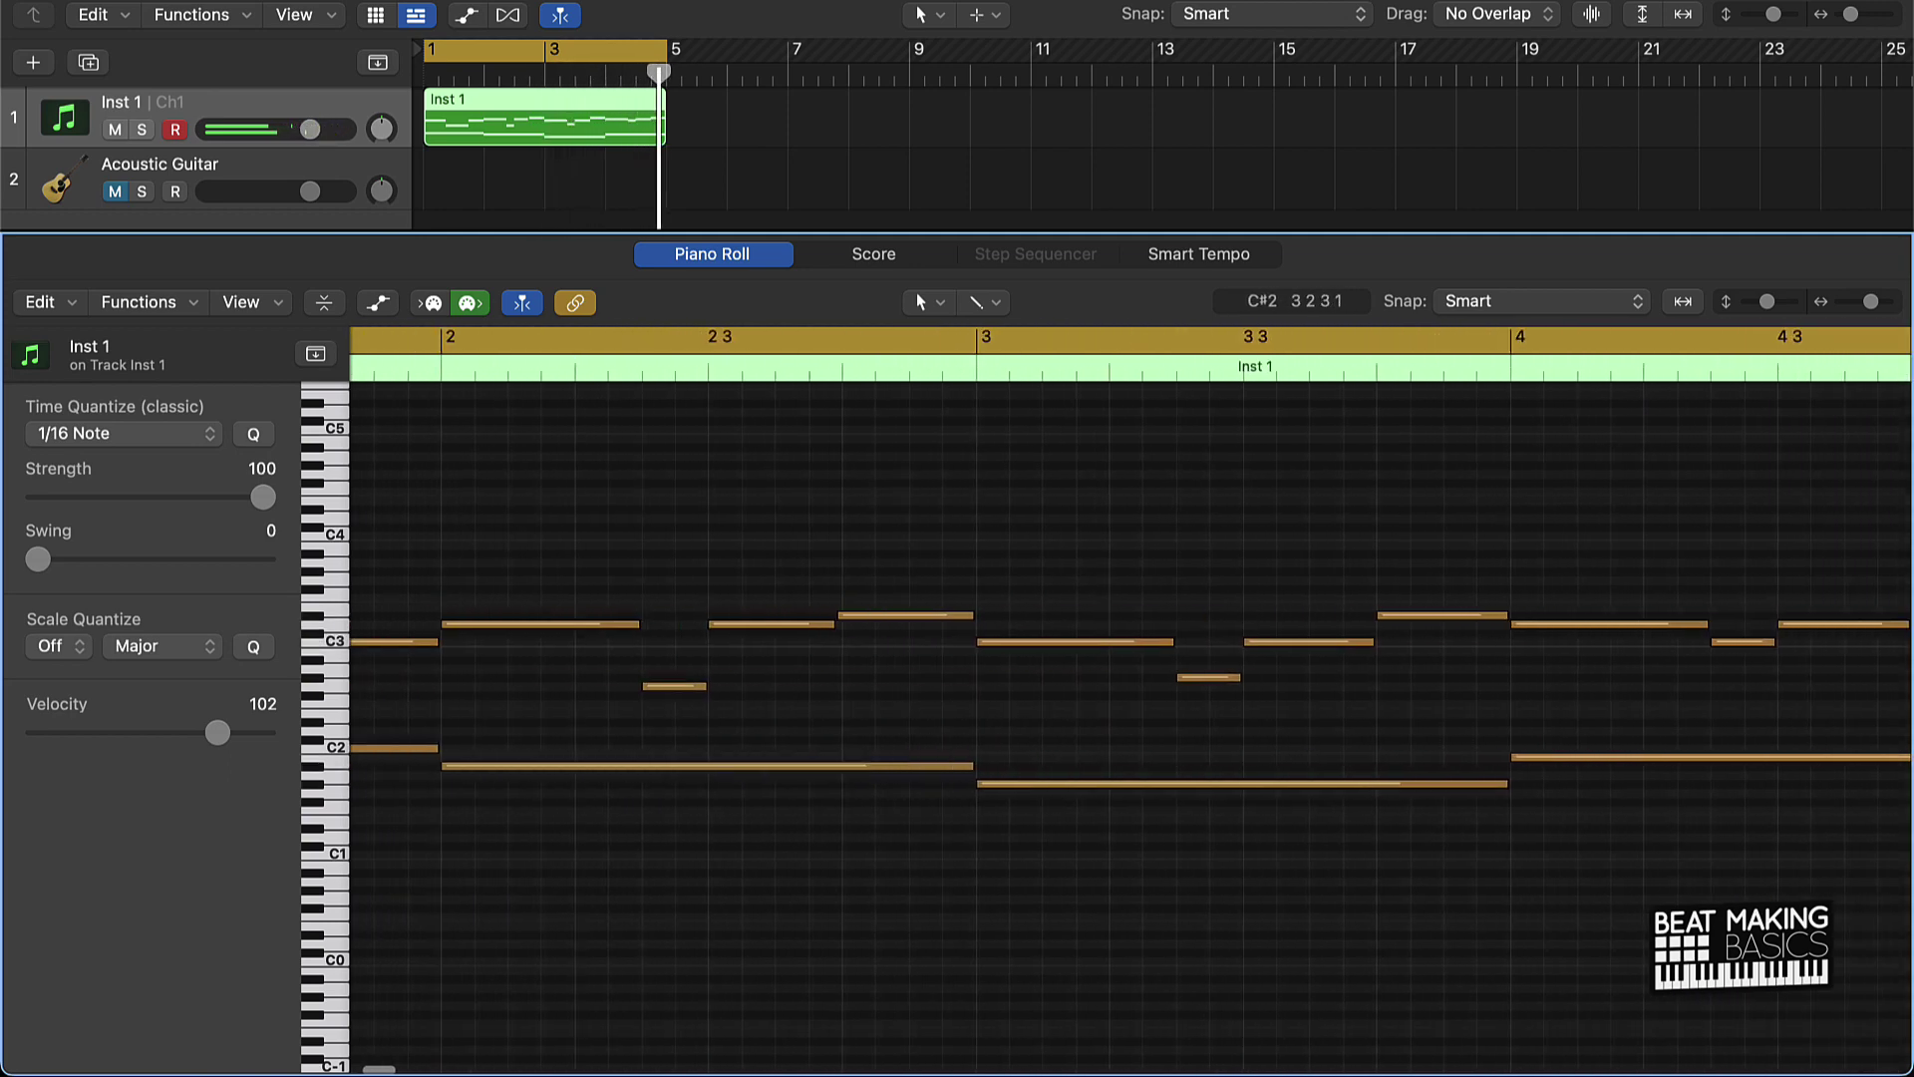
scroll(885, 740, "left", 5)
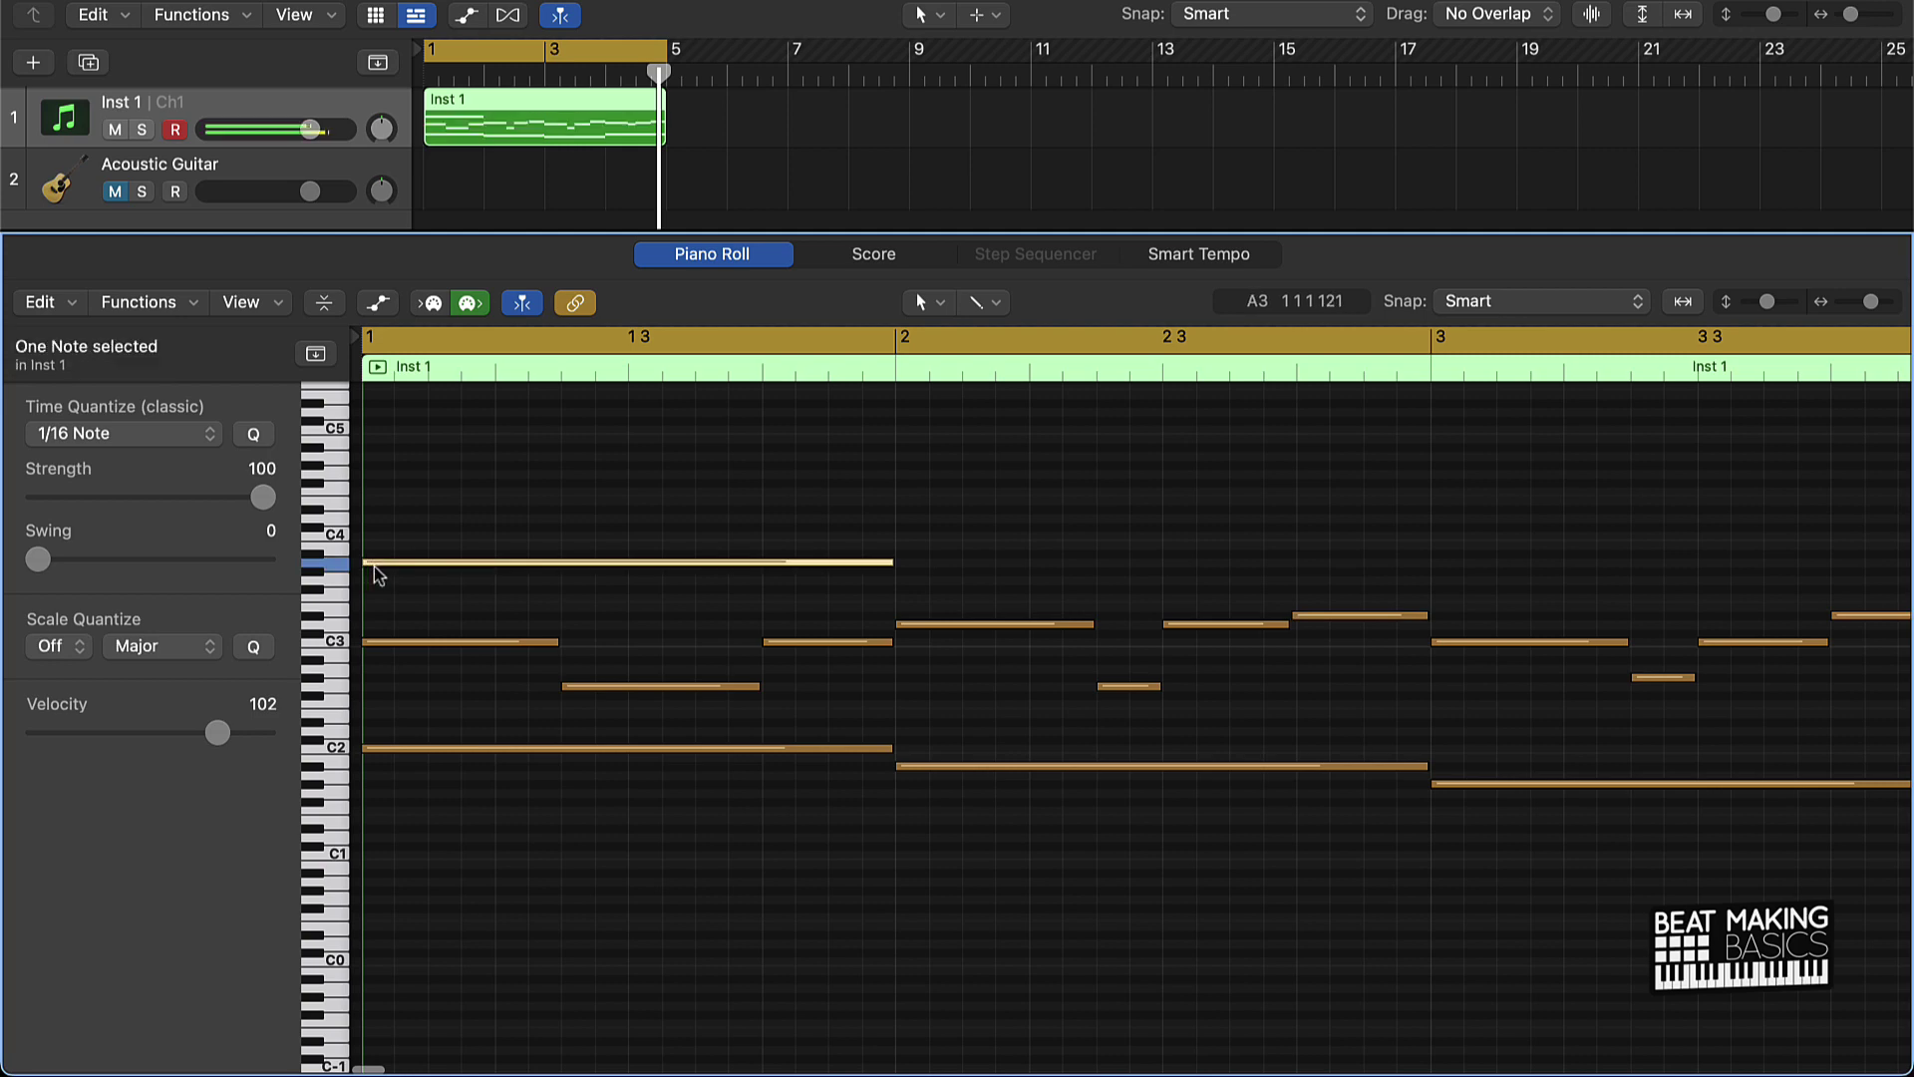
left_click_drag(377, 570, 385, 584)
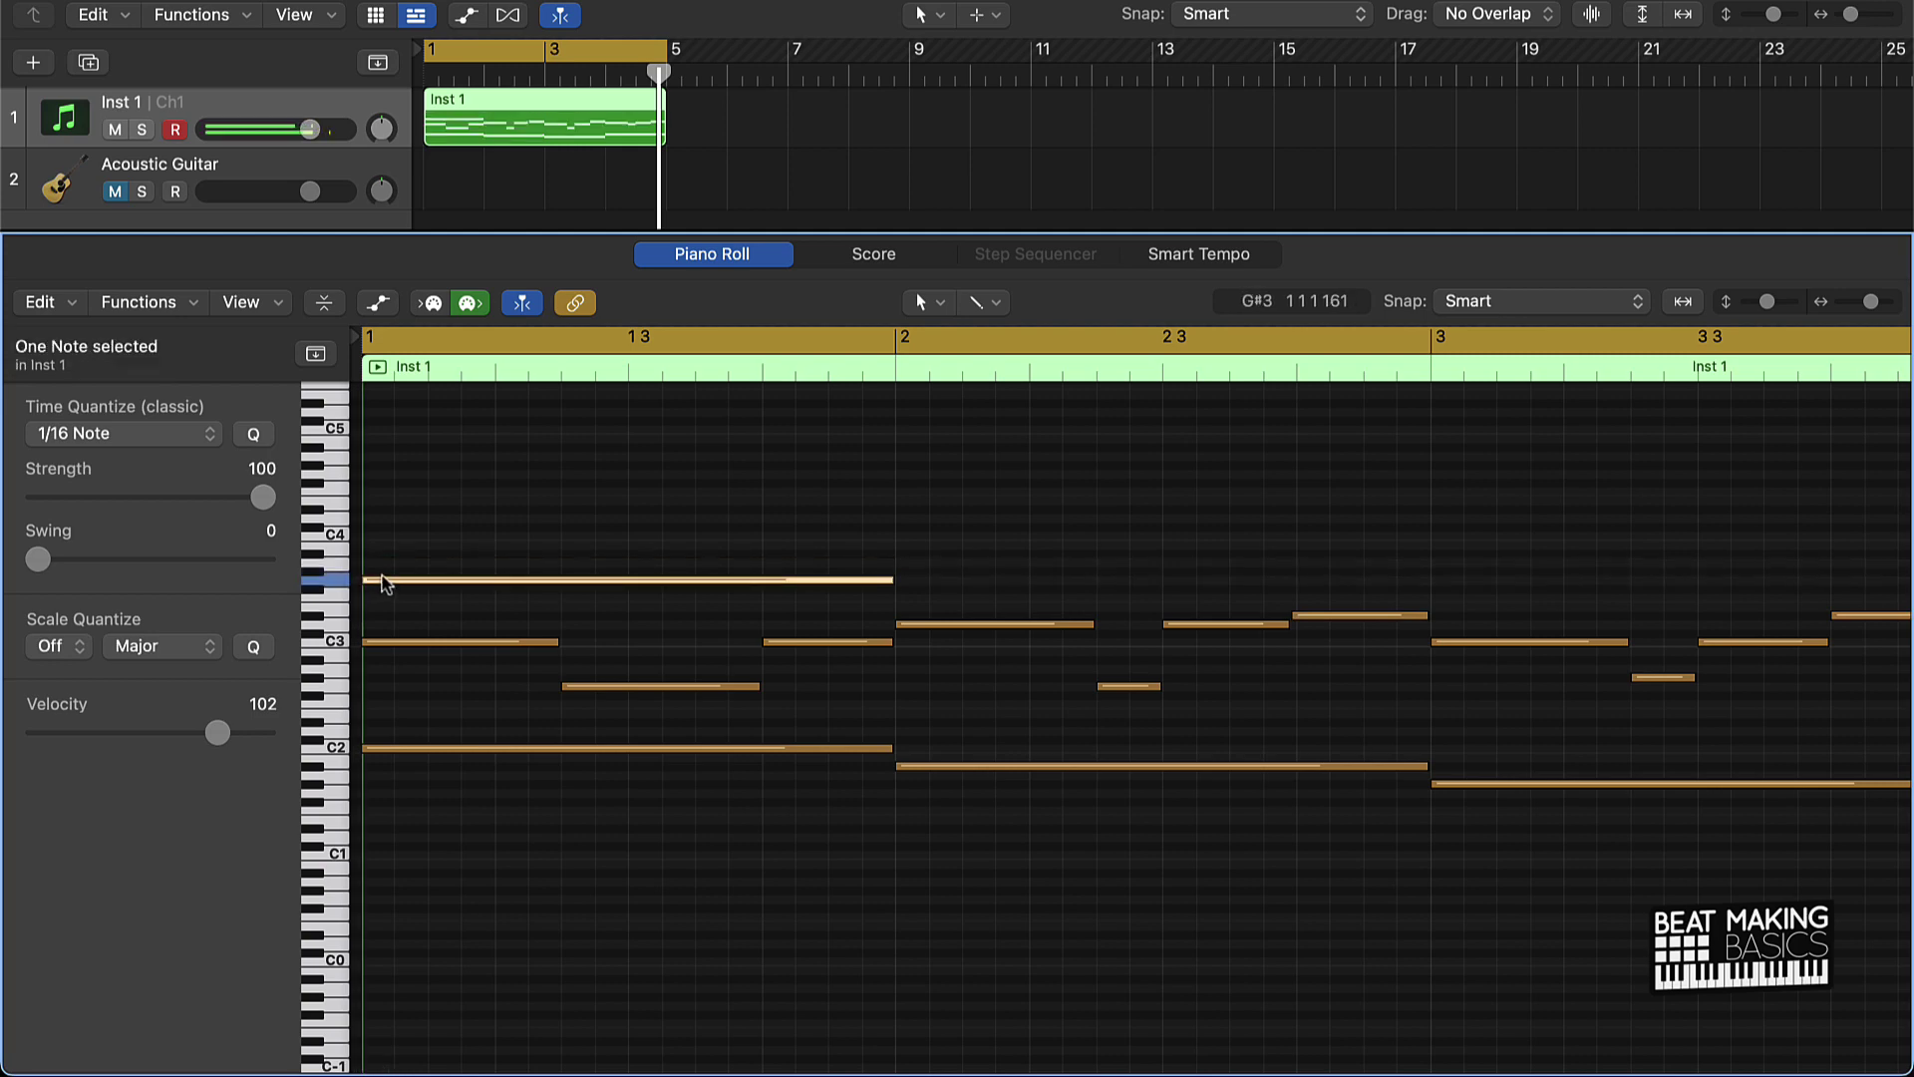
key("space")
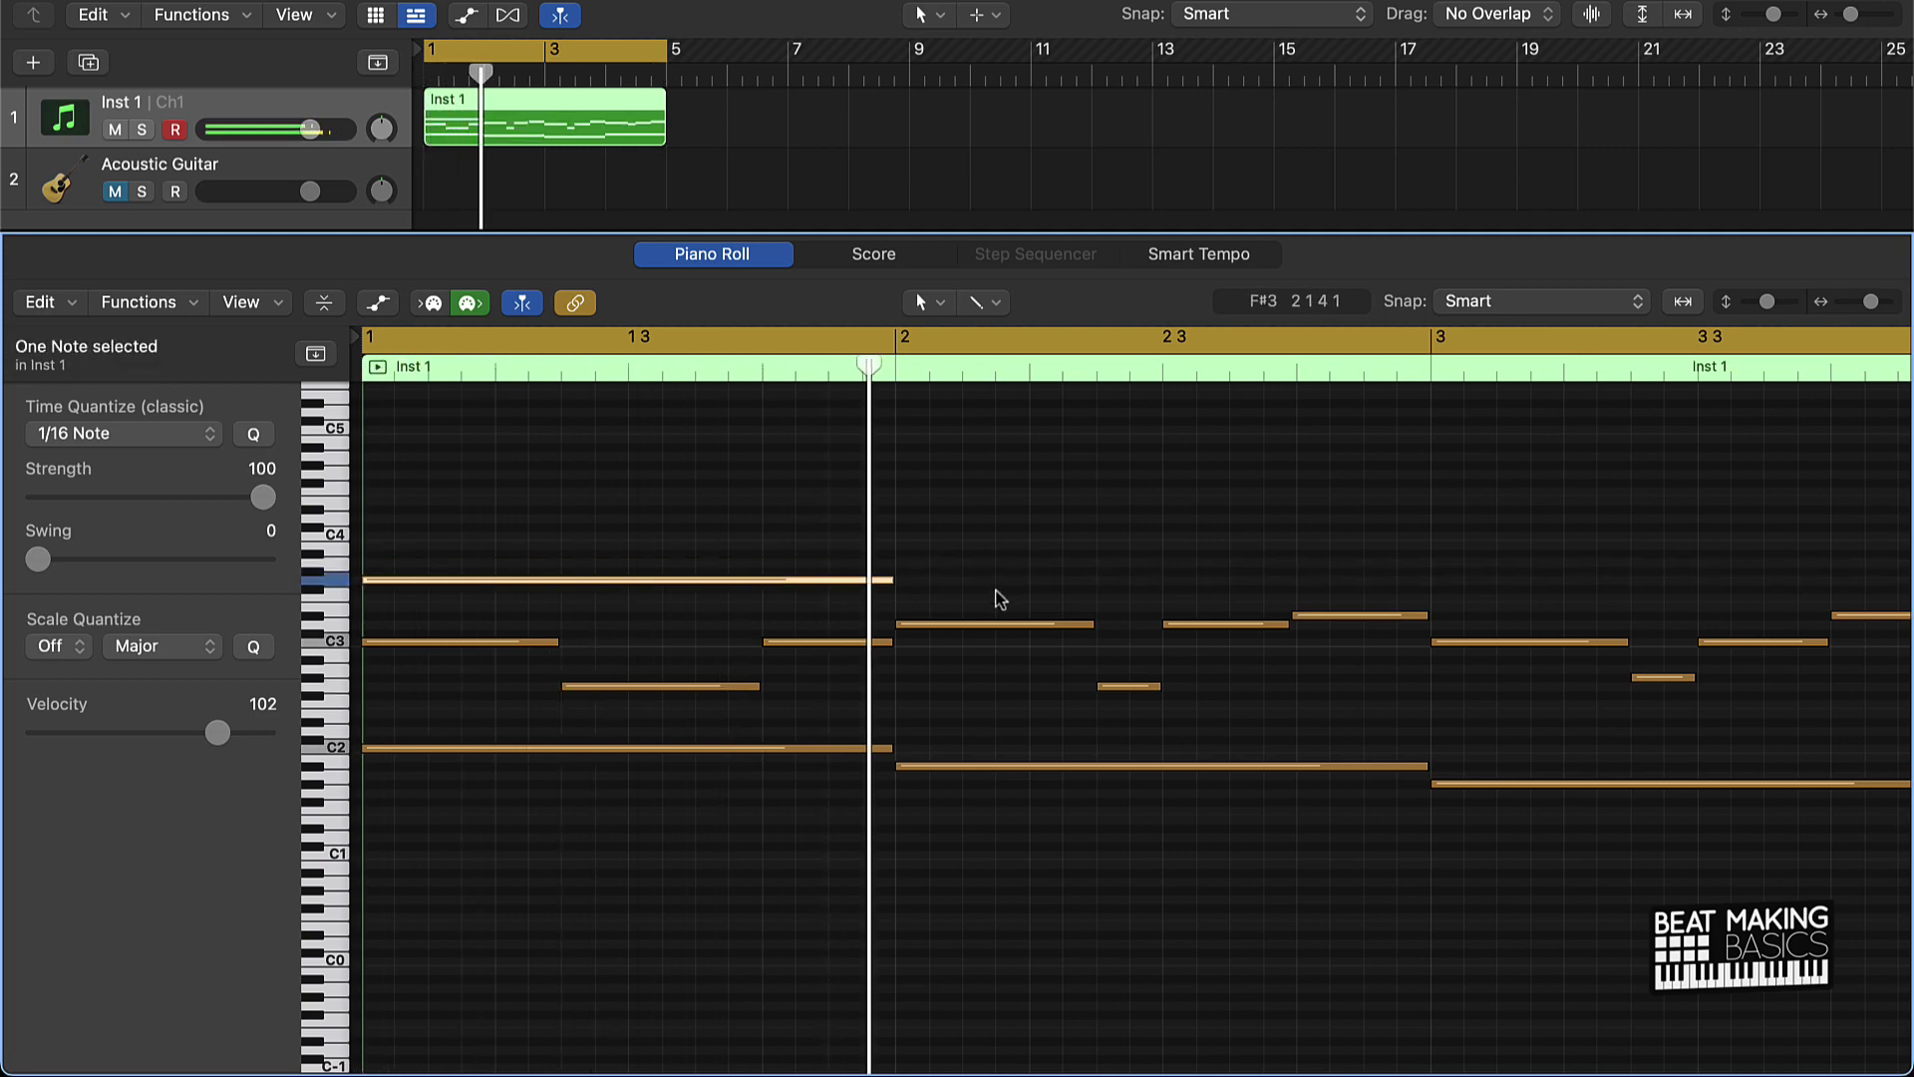
Add a one-bar F3 note at the start of bar 2 and a one-bar D#3 note at the start of bar 3.
left_click(901, 588, "super")
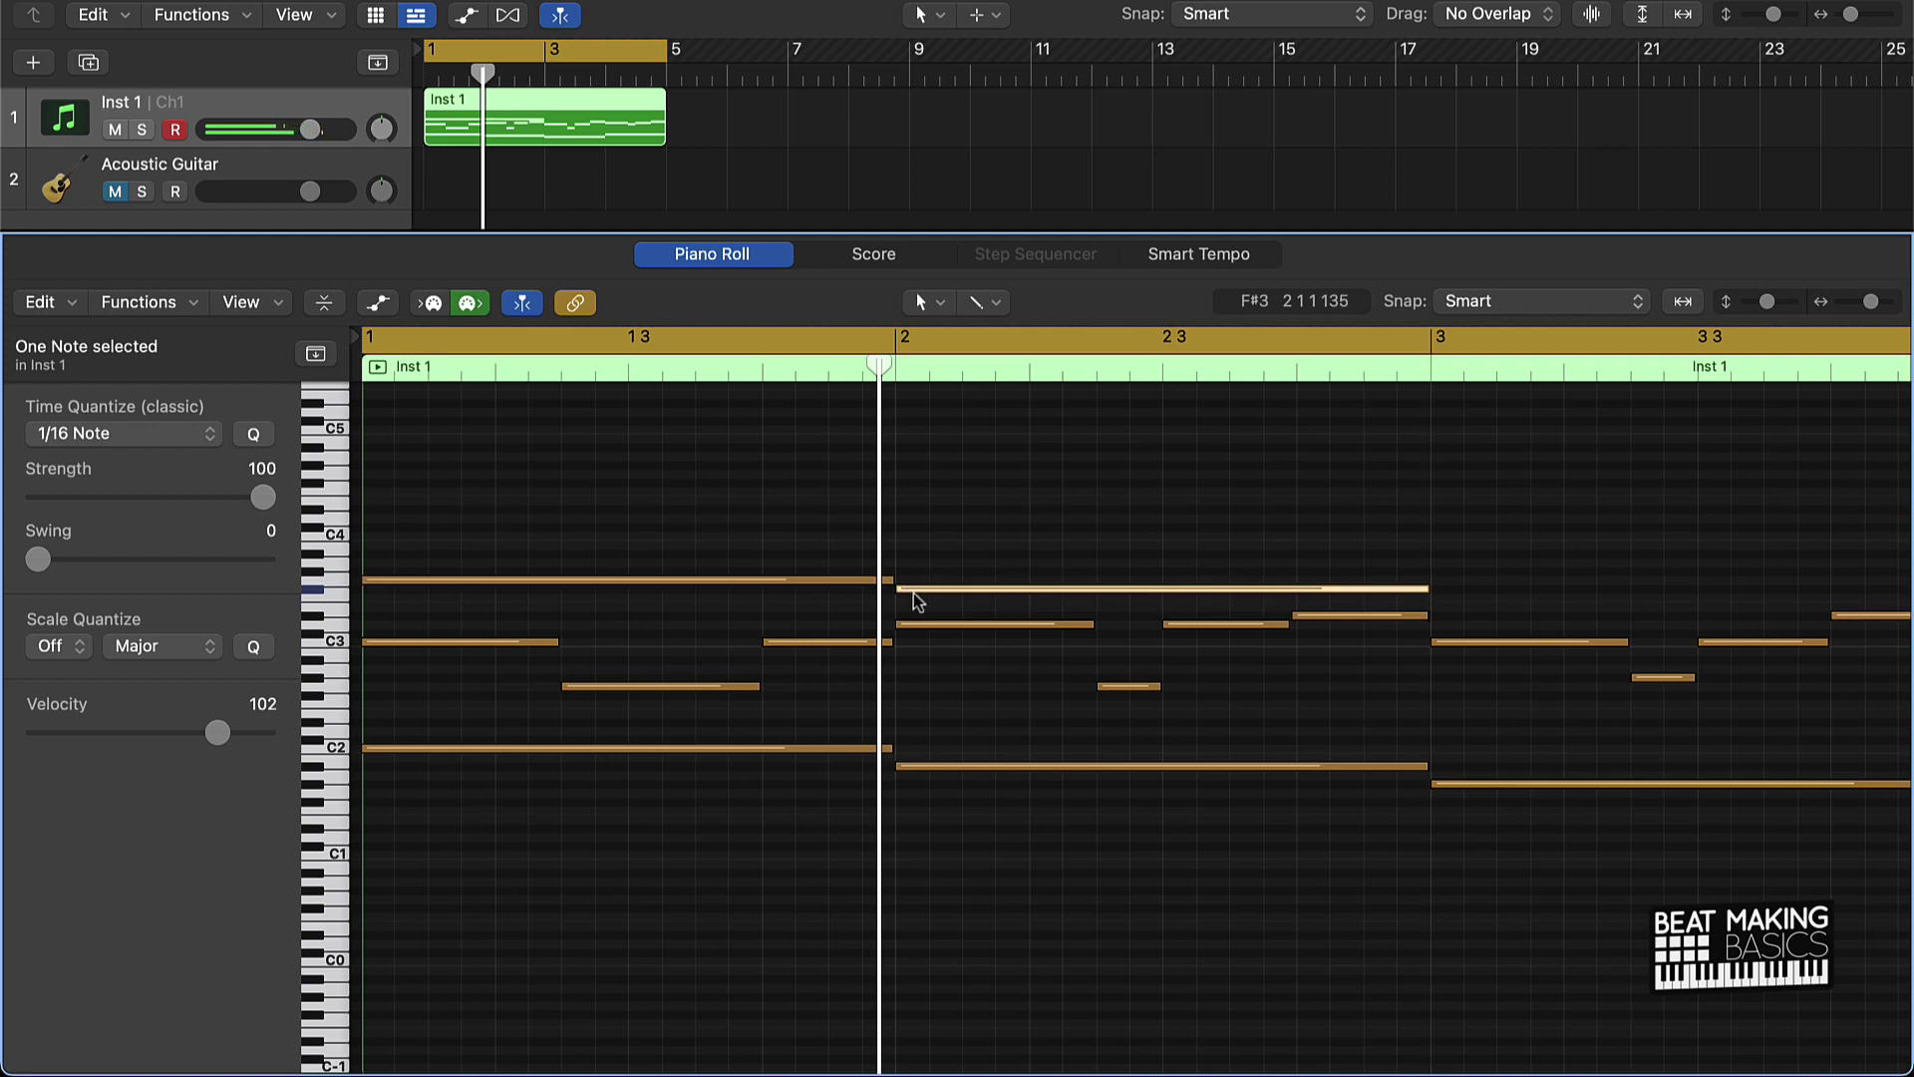
left_click_drag(917, 602, 911, 607)
left_click(1451, 602, "super")
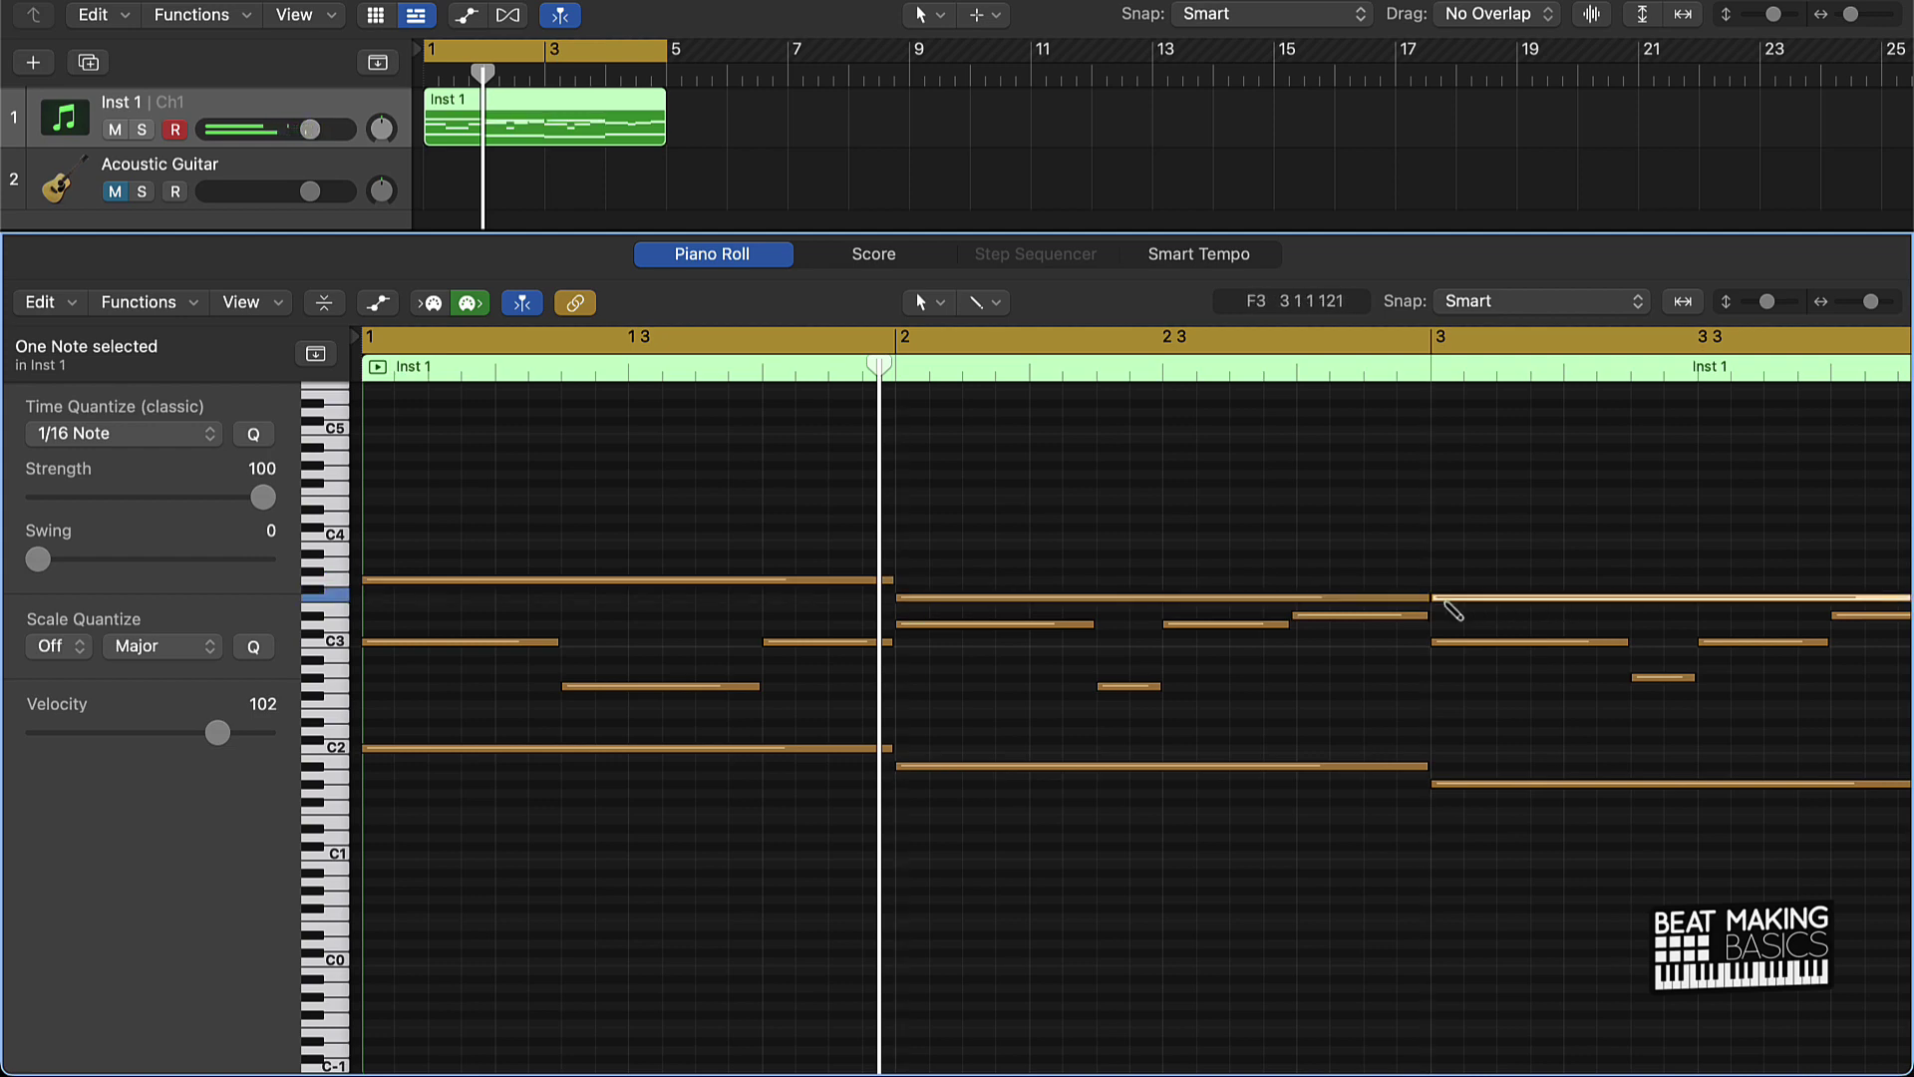
left_click_drag(1457, 601, 1460, 613)
scroll(1466, 626, "right", 5)
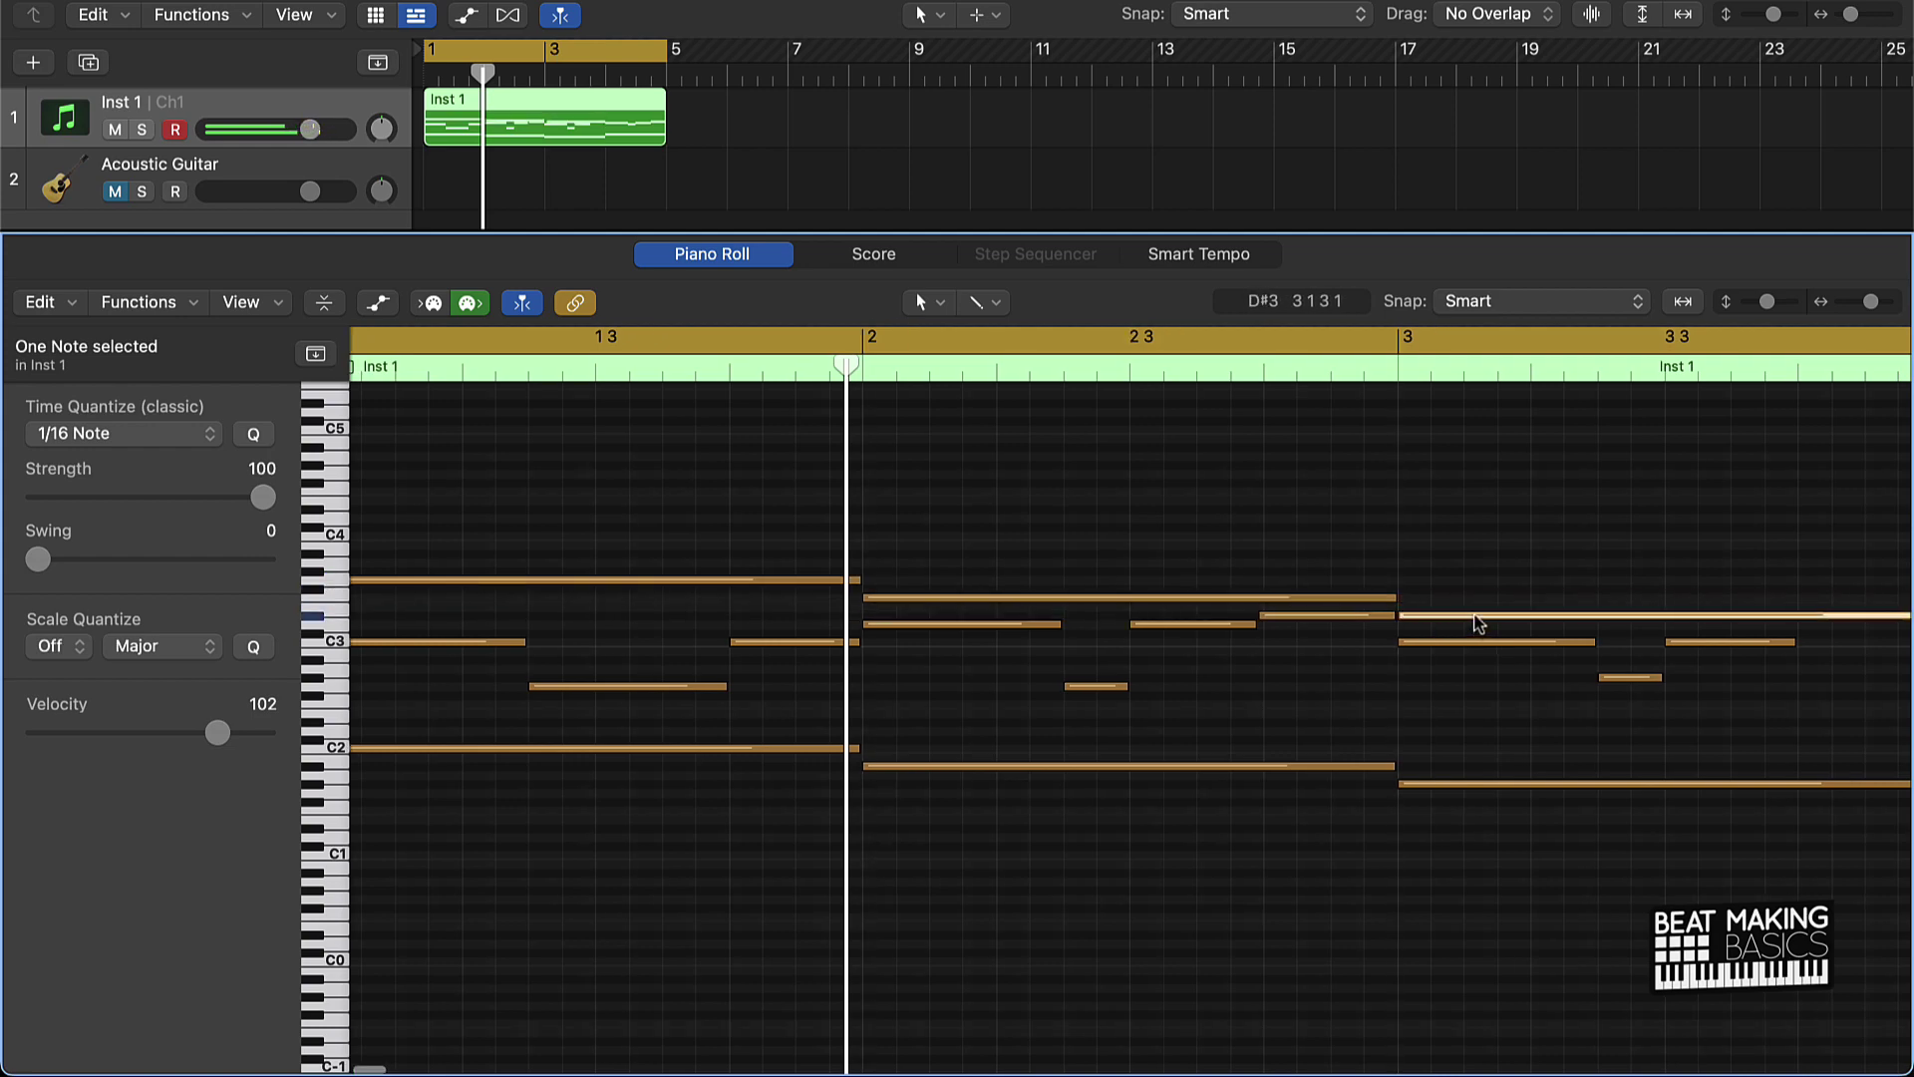
Add a one-bar top note at the start of bar 4, move it down to F3, and play the loop.
left_click(1622, 580, "super")
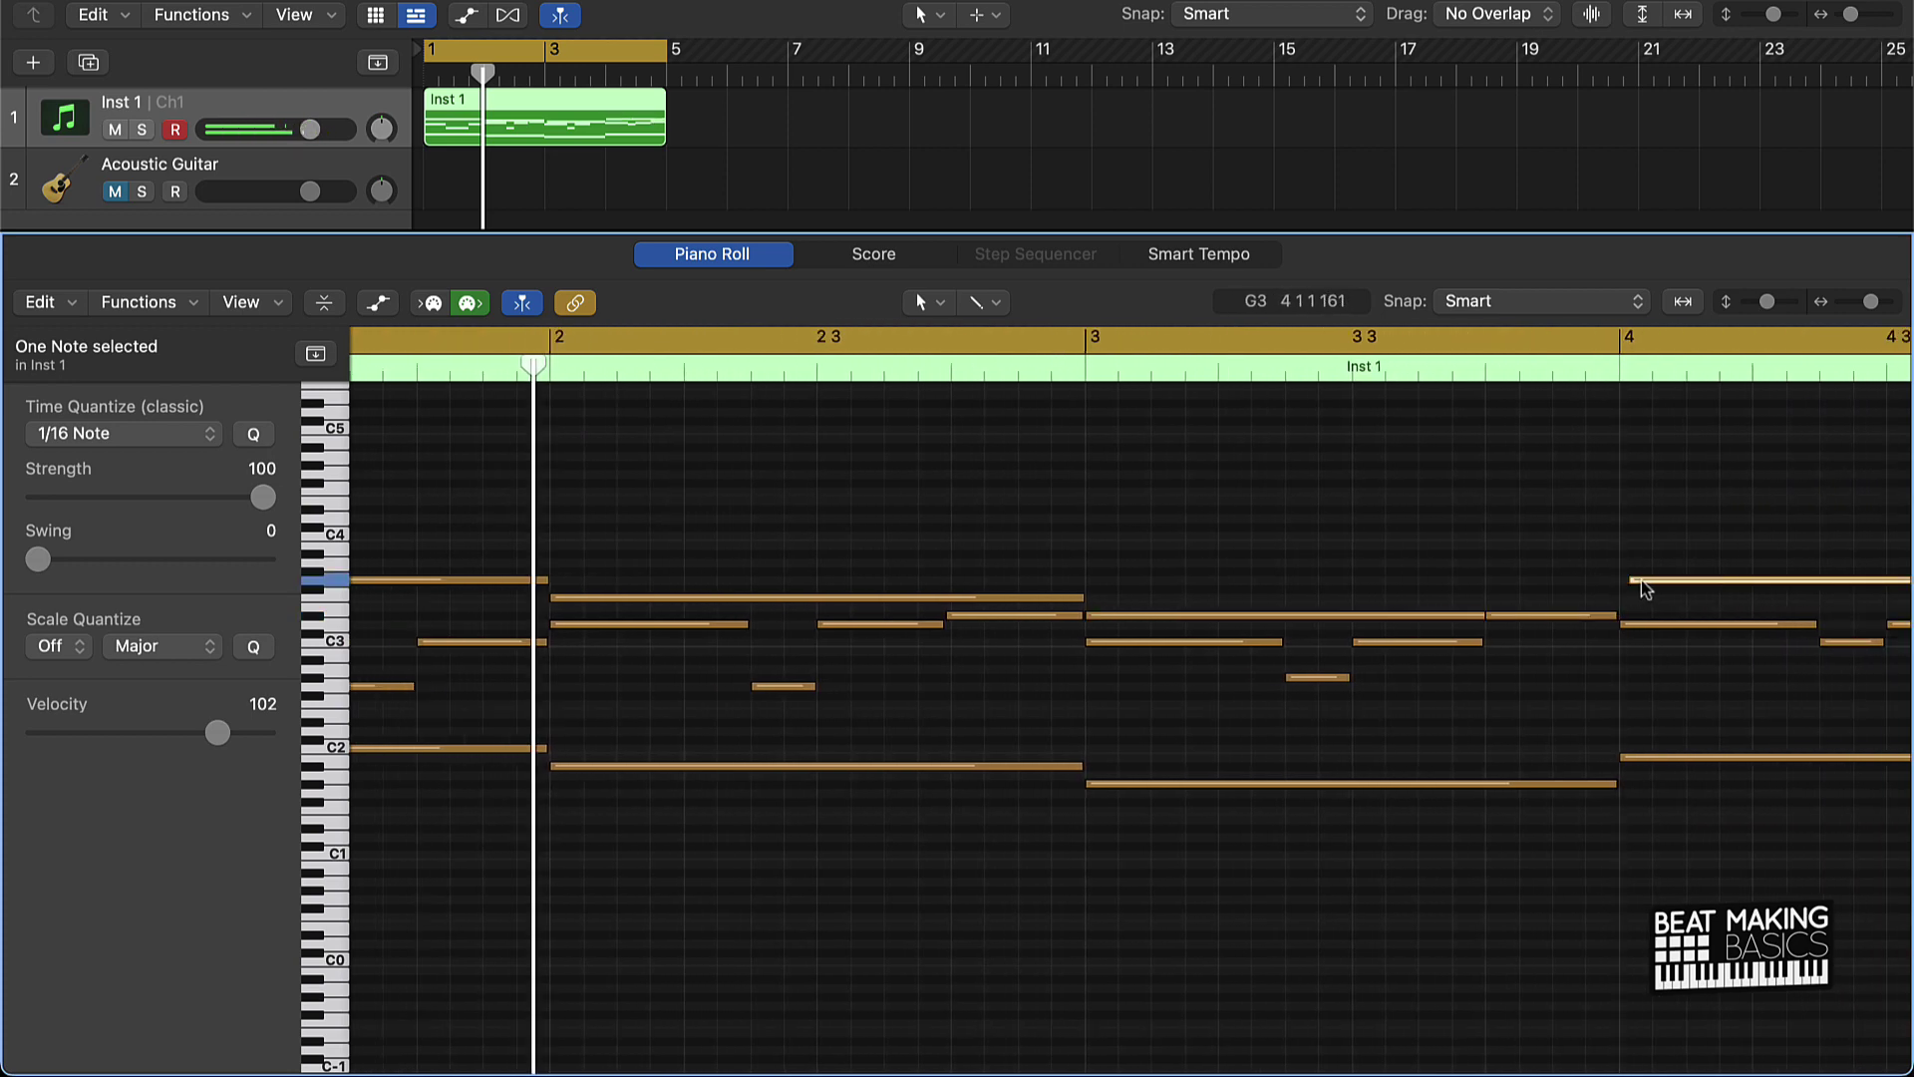
key("space")
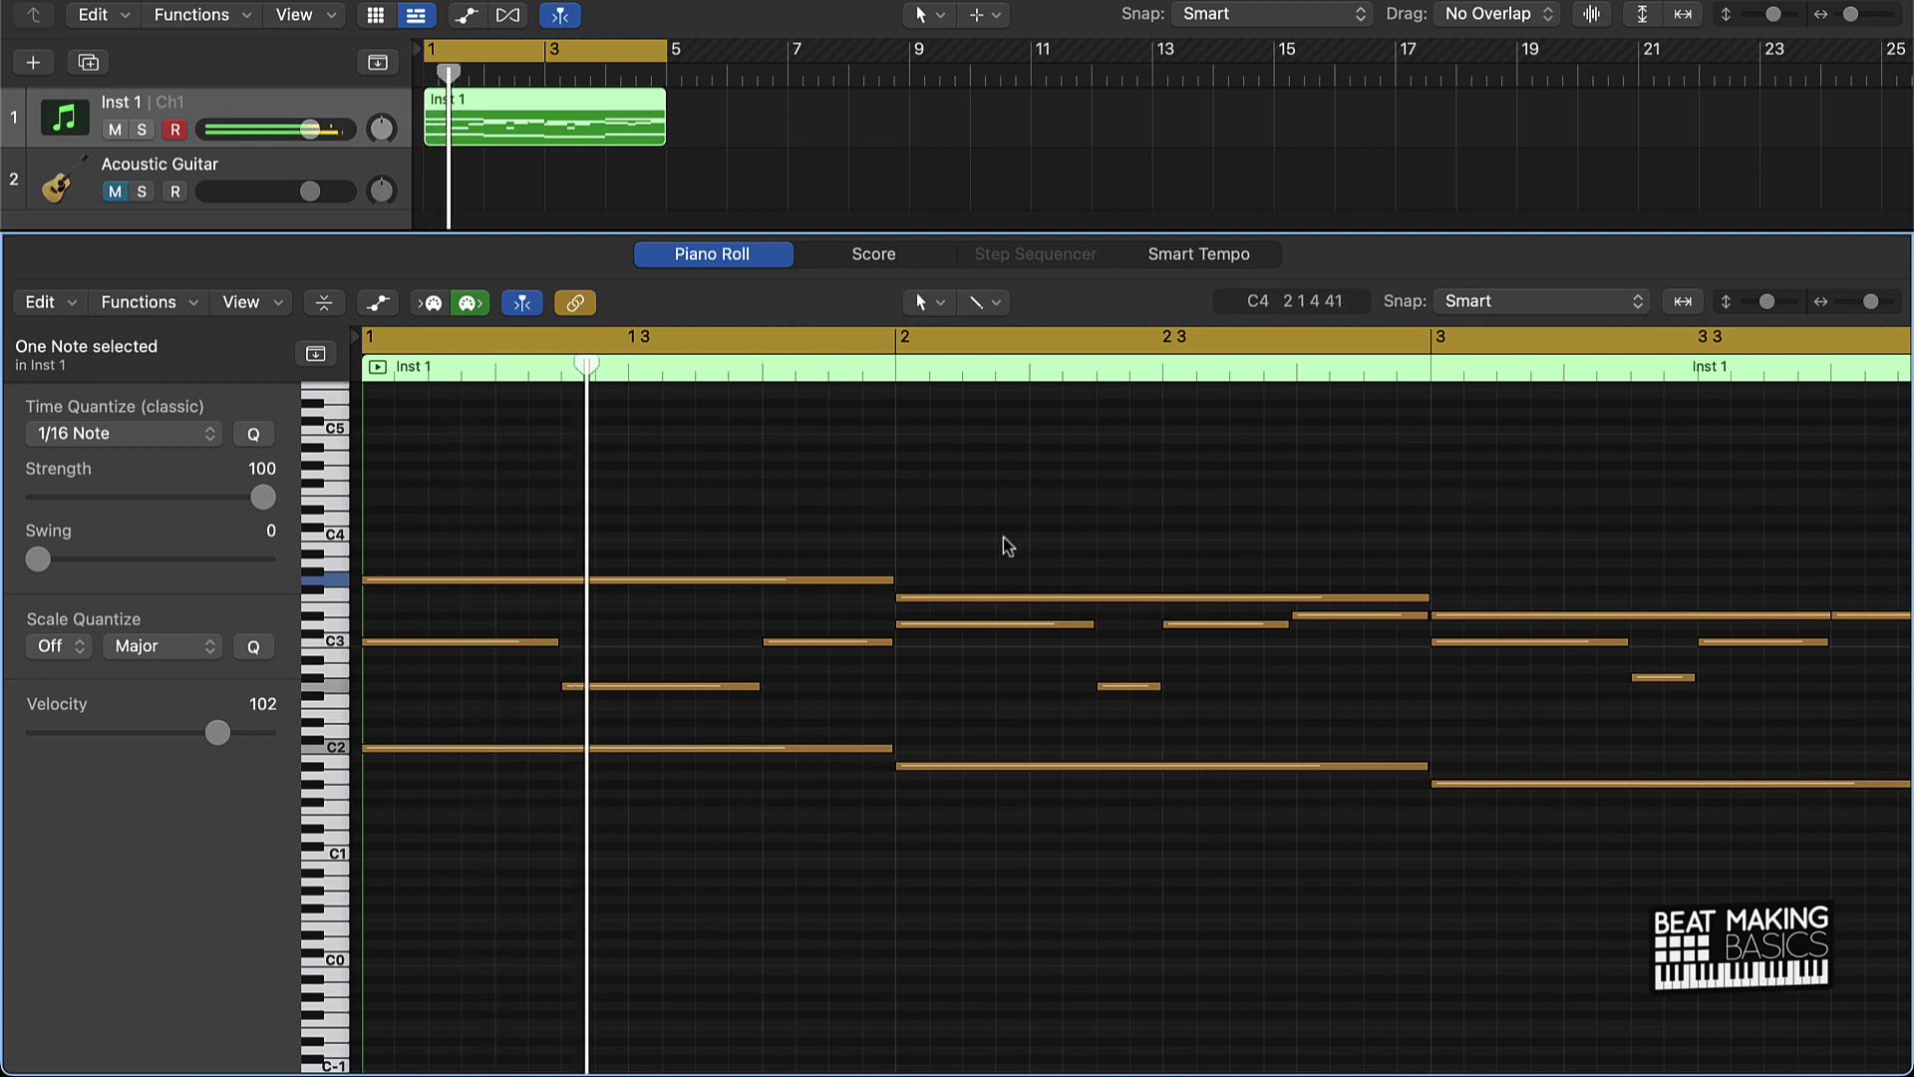
scroll(1007, 540, "right", 15)
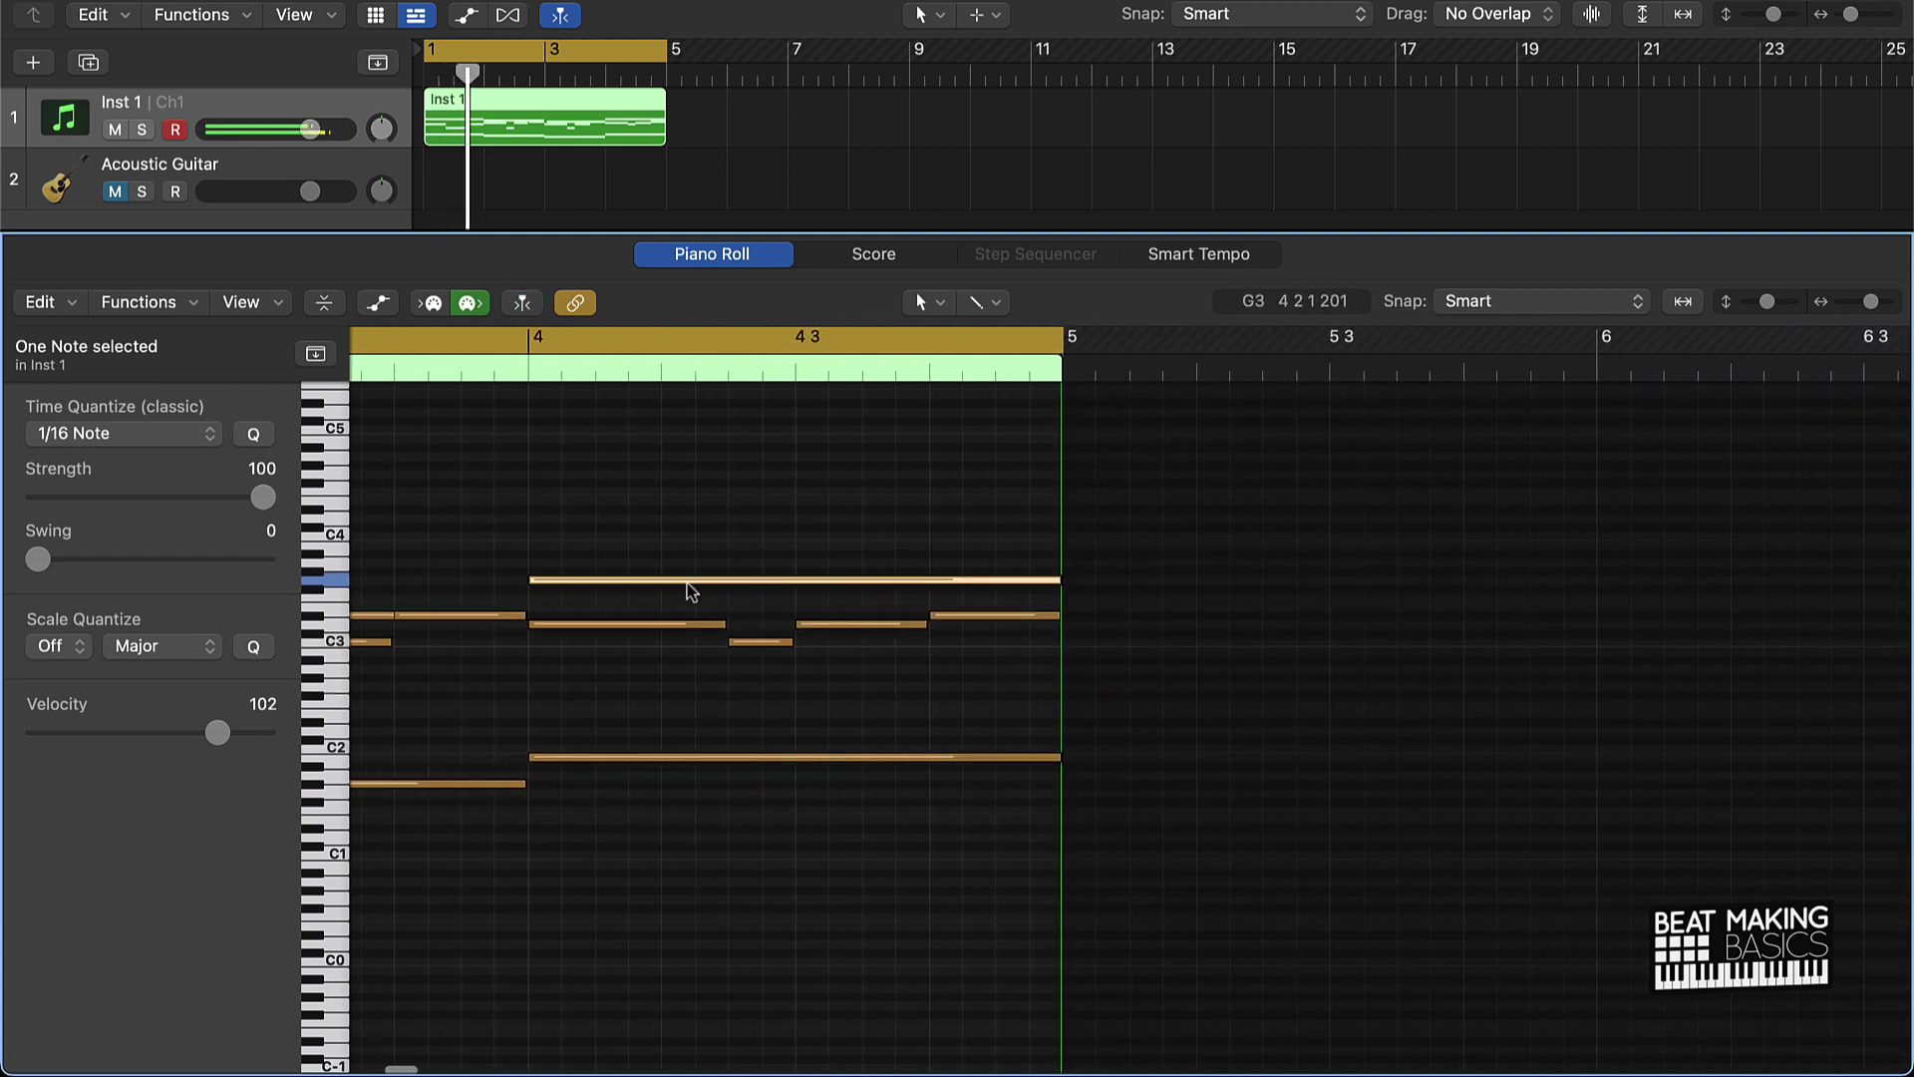
left_click_drag(687, 581, 687, 598)
key("space")
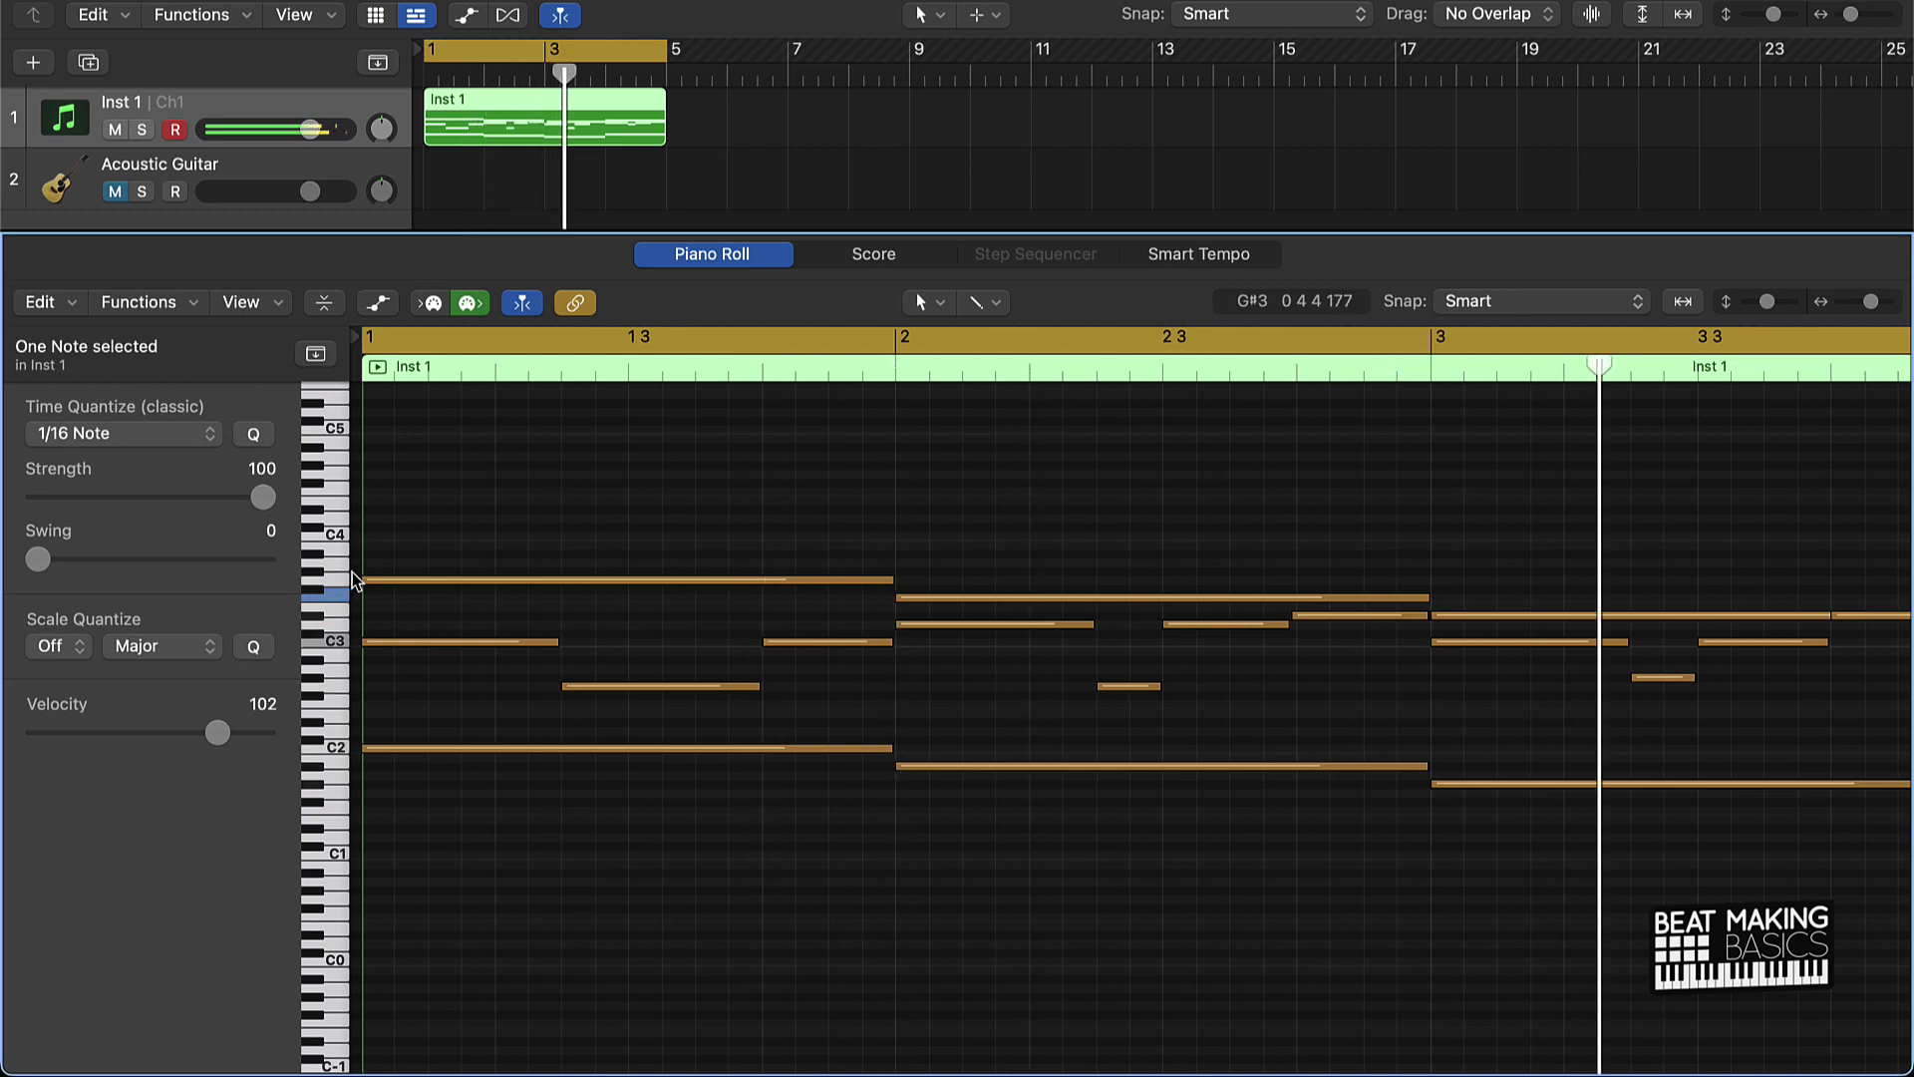
scroll(351, 572, "right", 5)
scroll(664, 697, "left", 10)
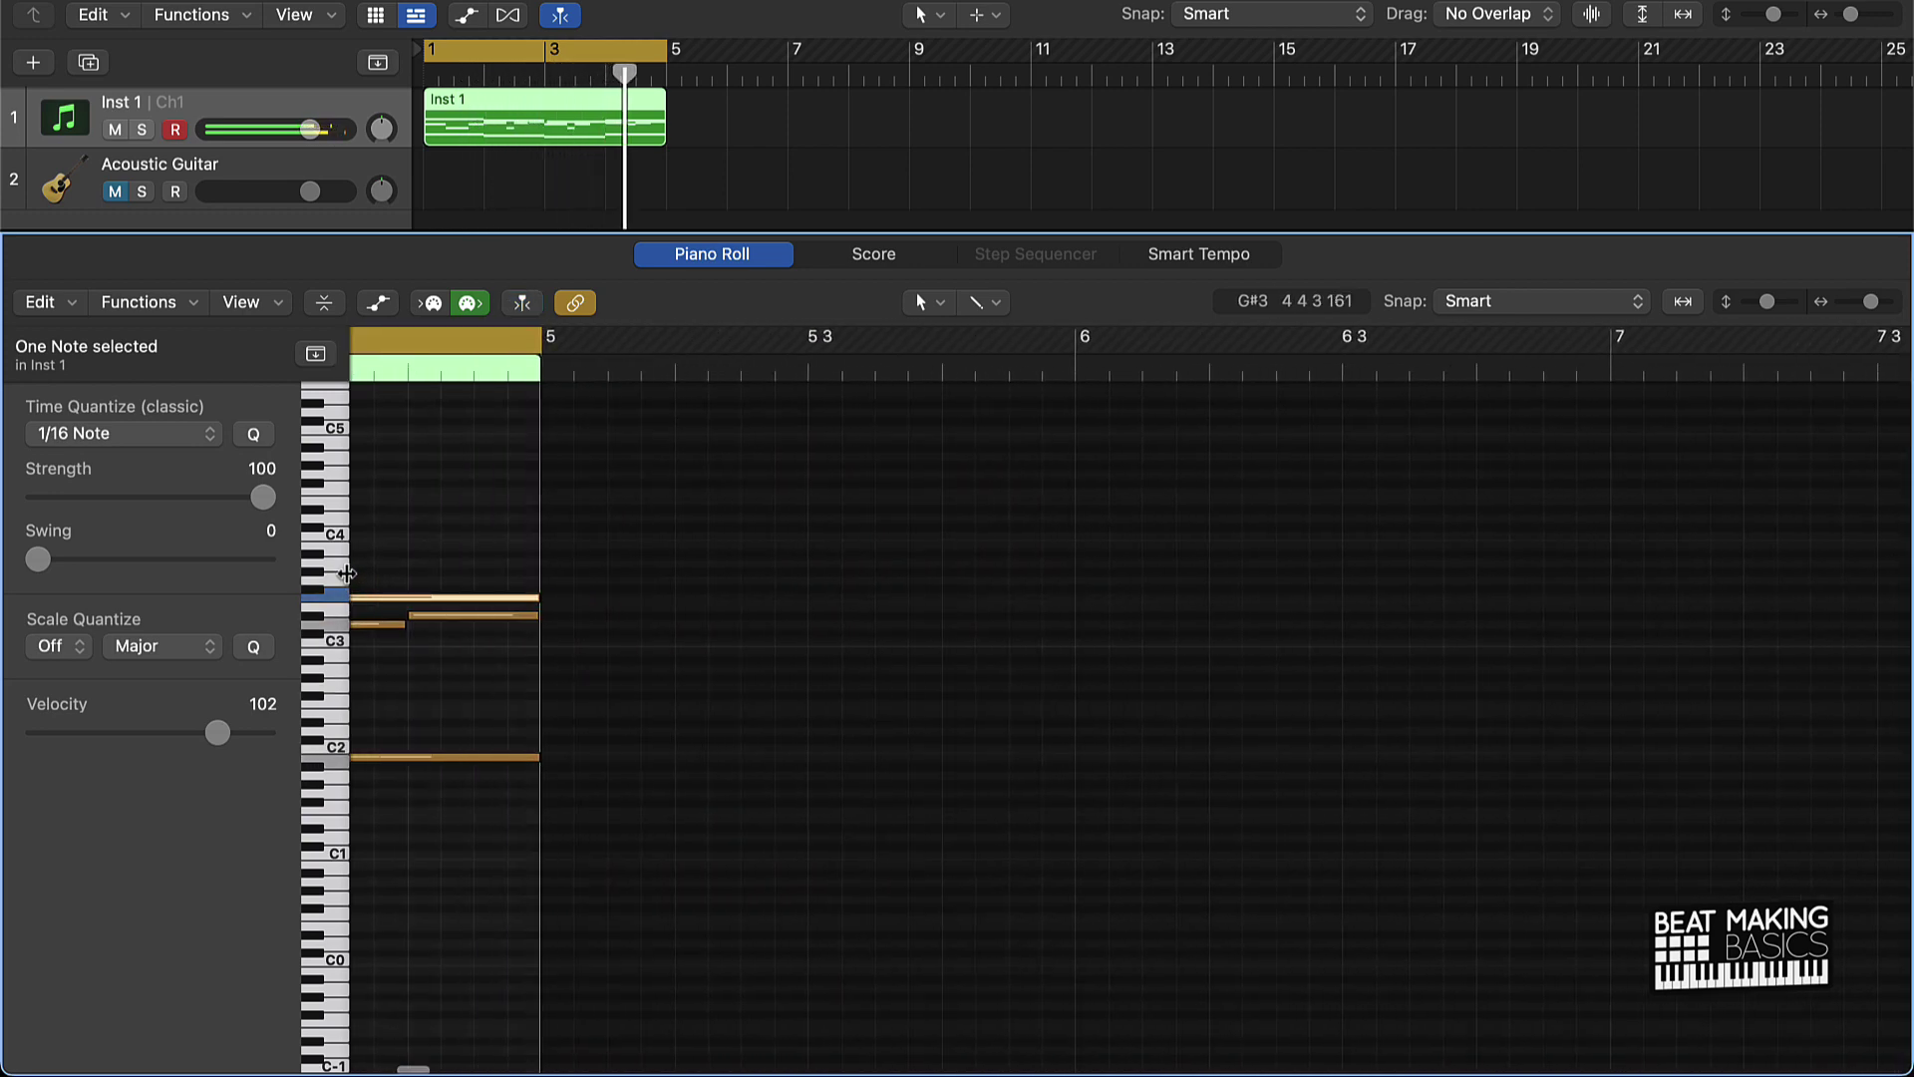
left_click(664, 697, "ctrl+alt")
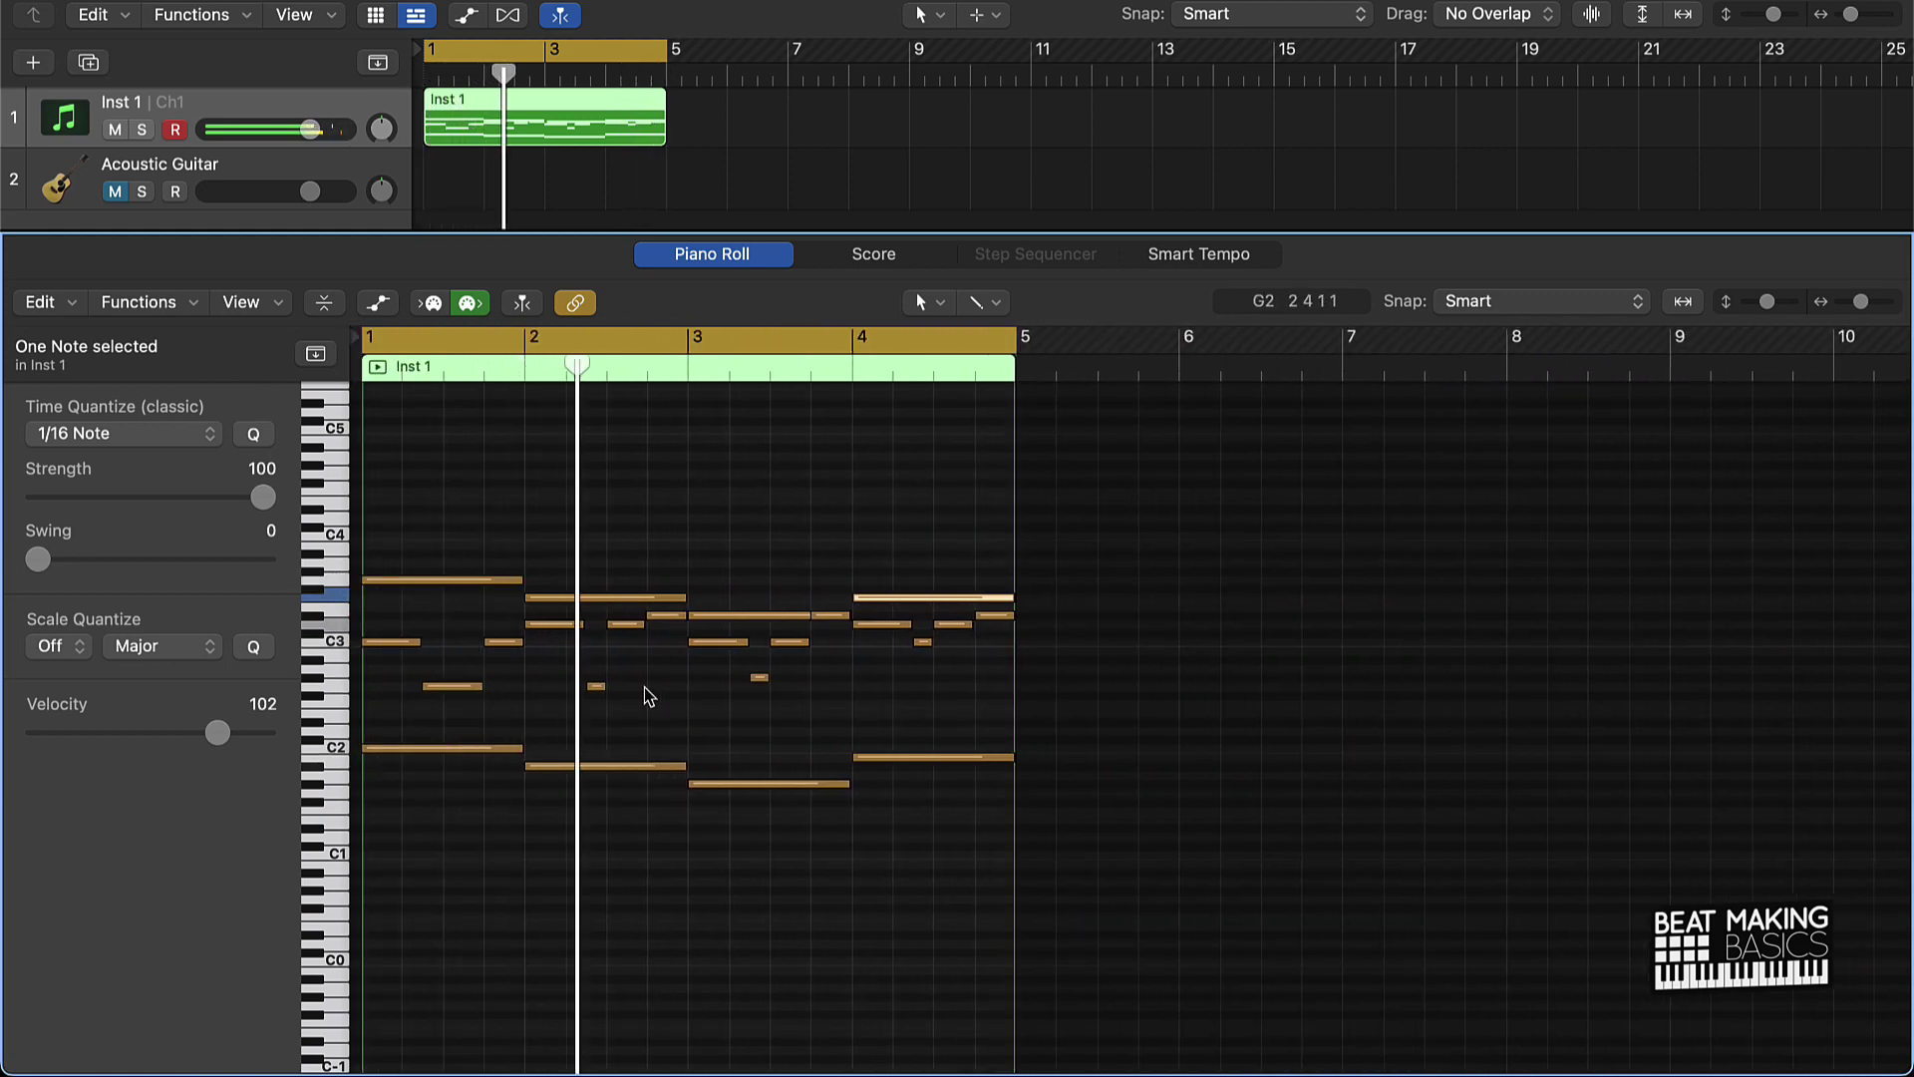
left_click(799, 705)
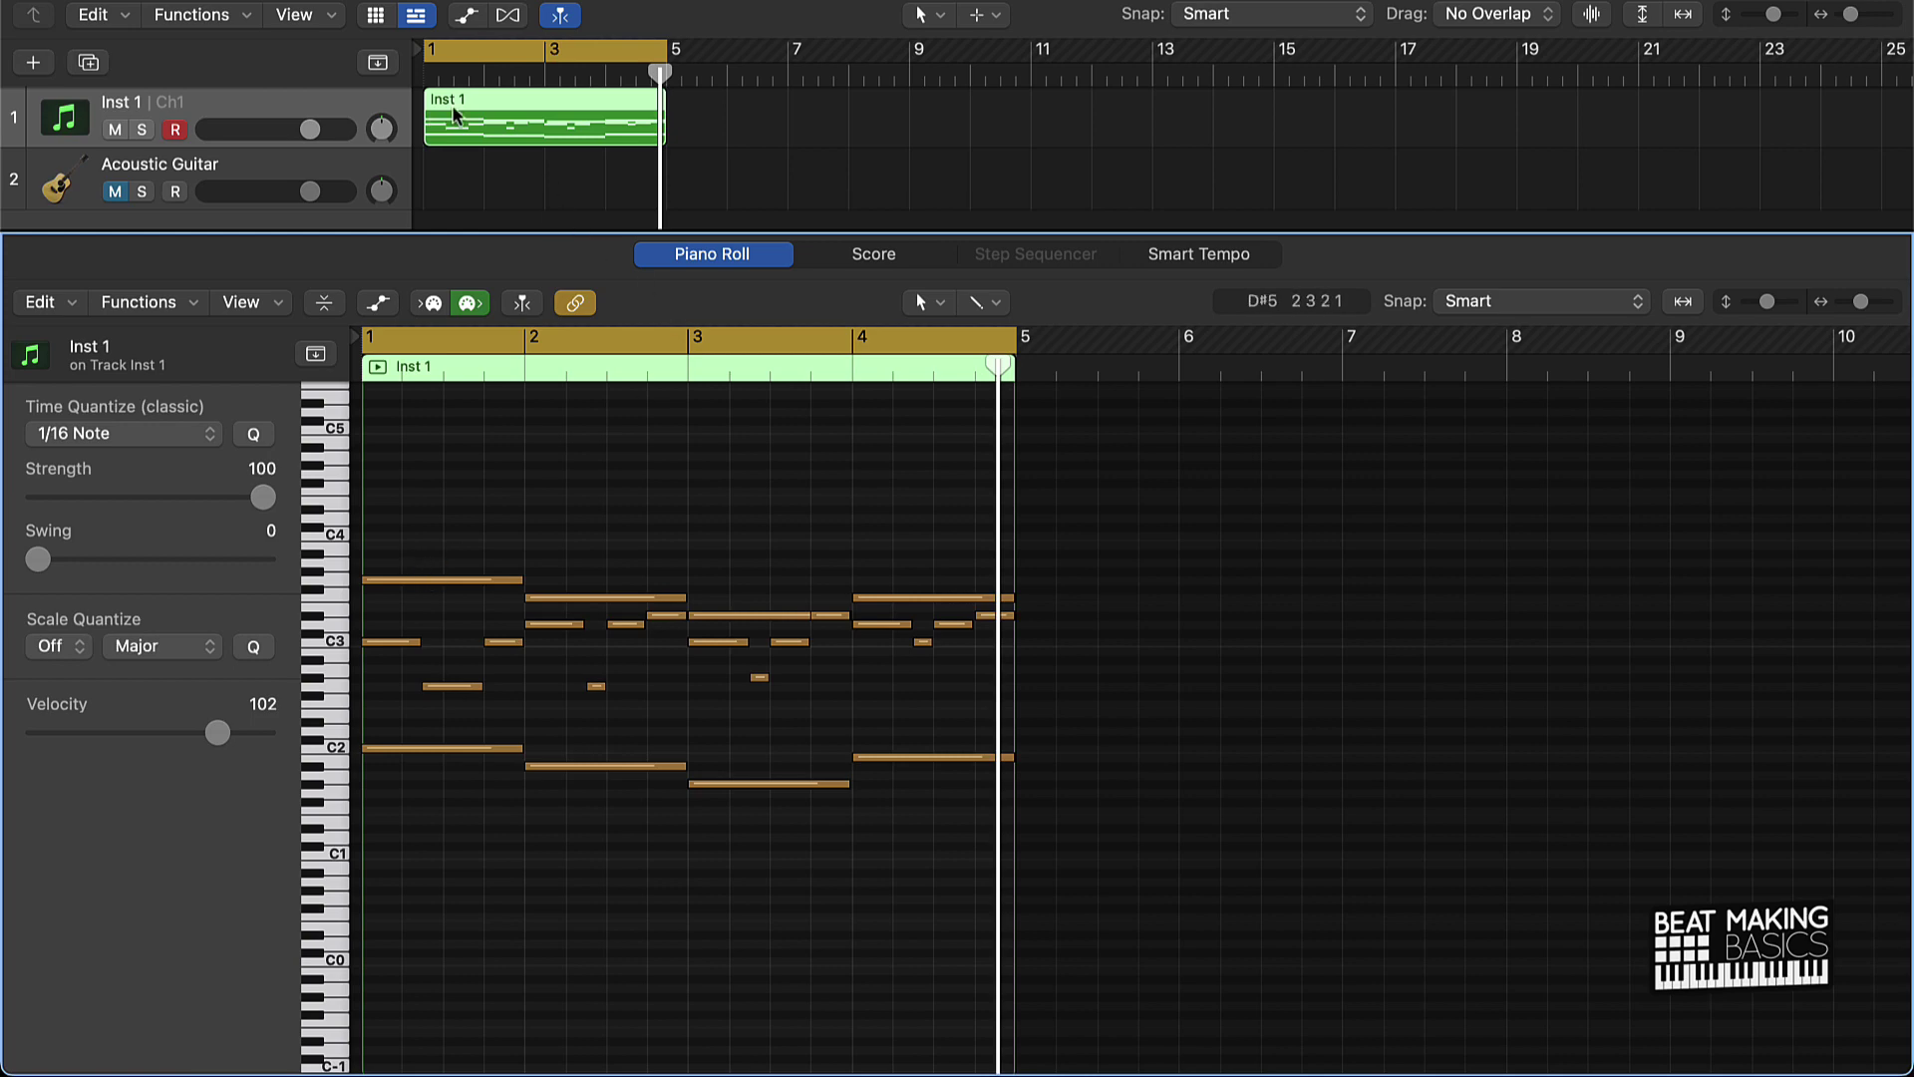
Duplicate the Inst 1 track and copy its four-bar region onto the new track at bar 1.
left_click(311, 108)
key("super+d")
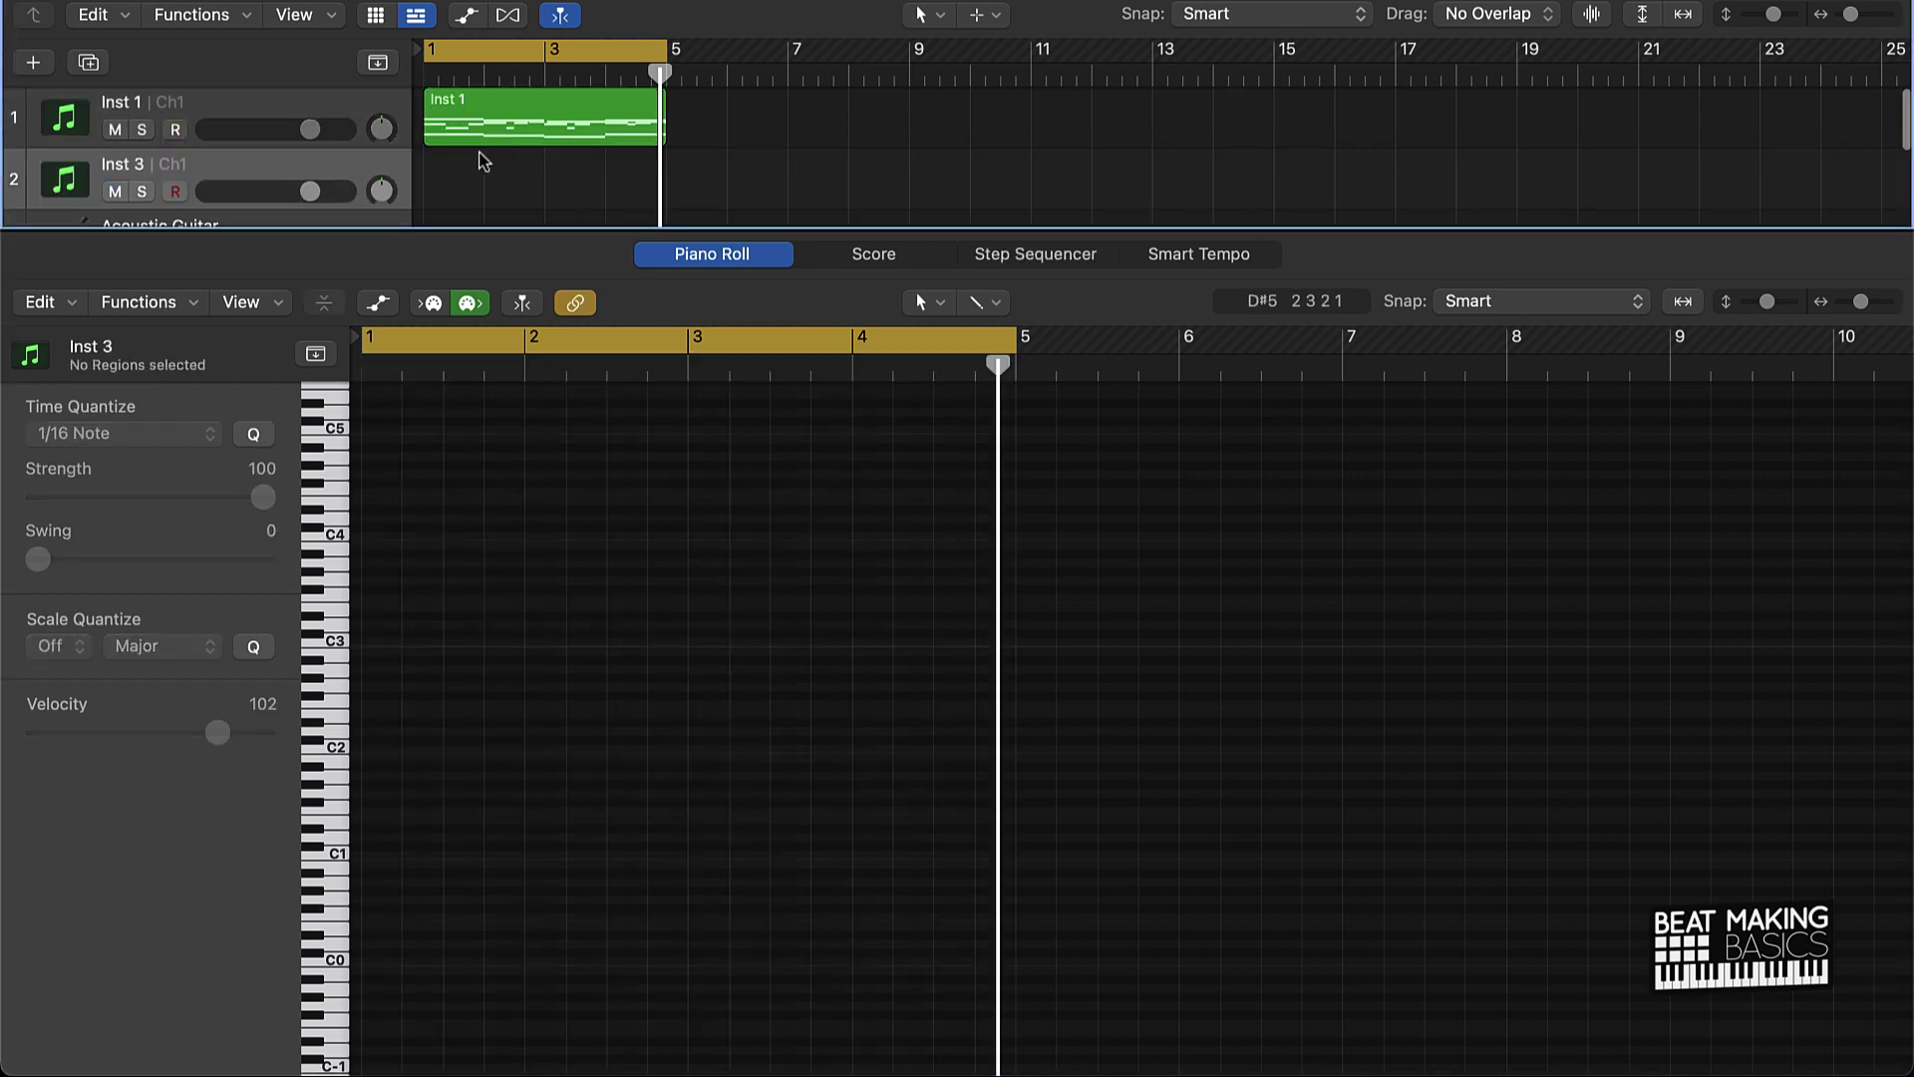
left_click_drag(469, 130, 471, 161)
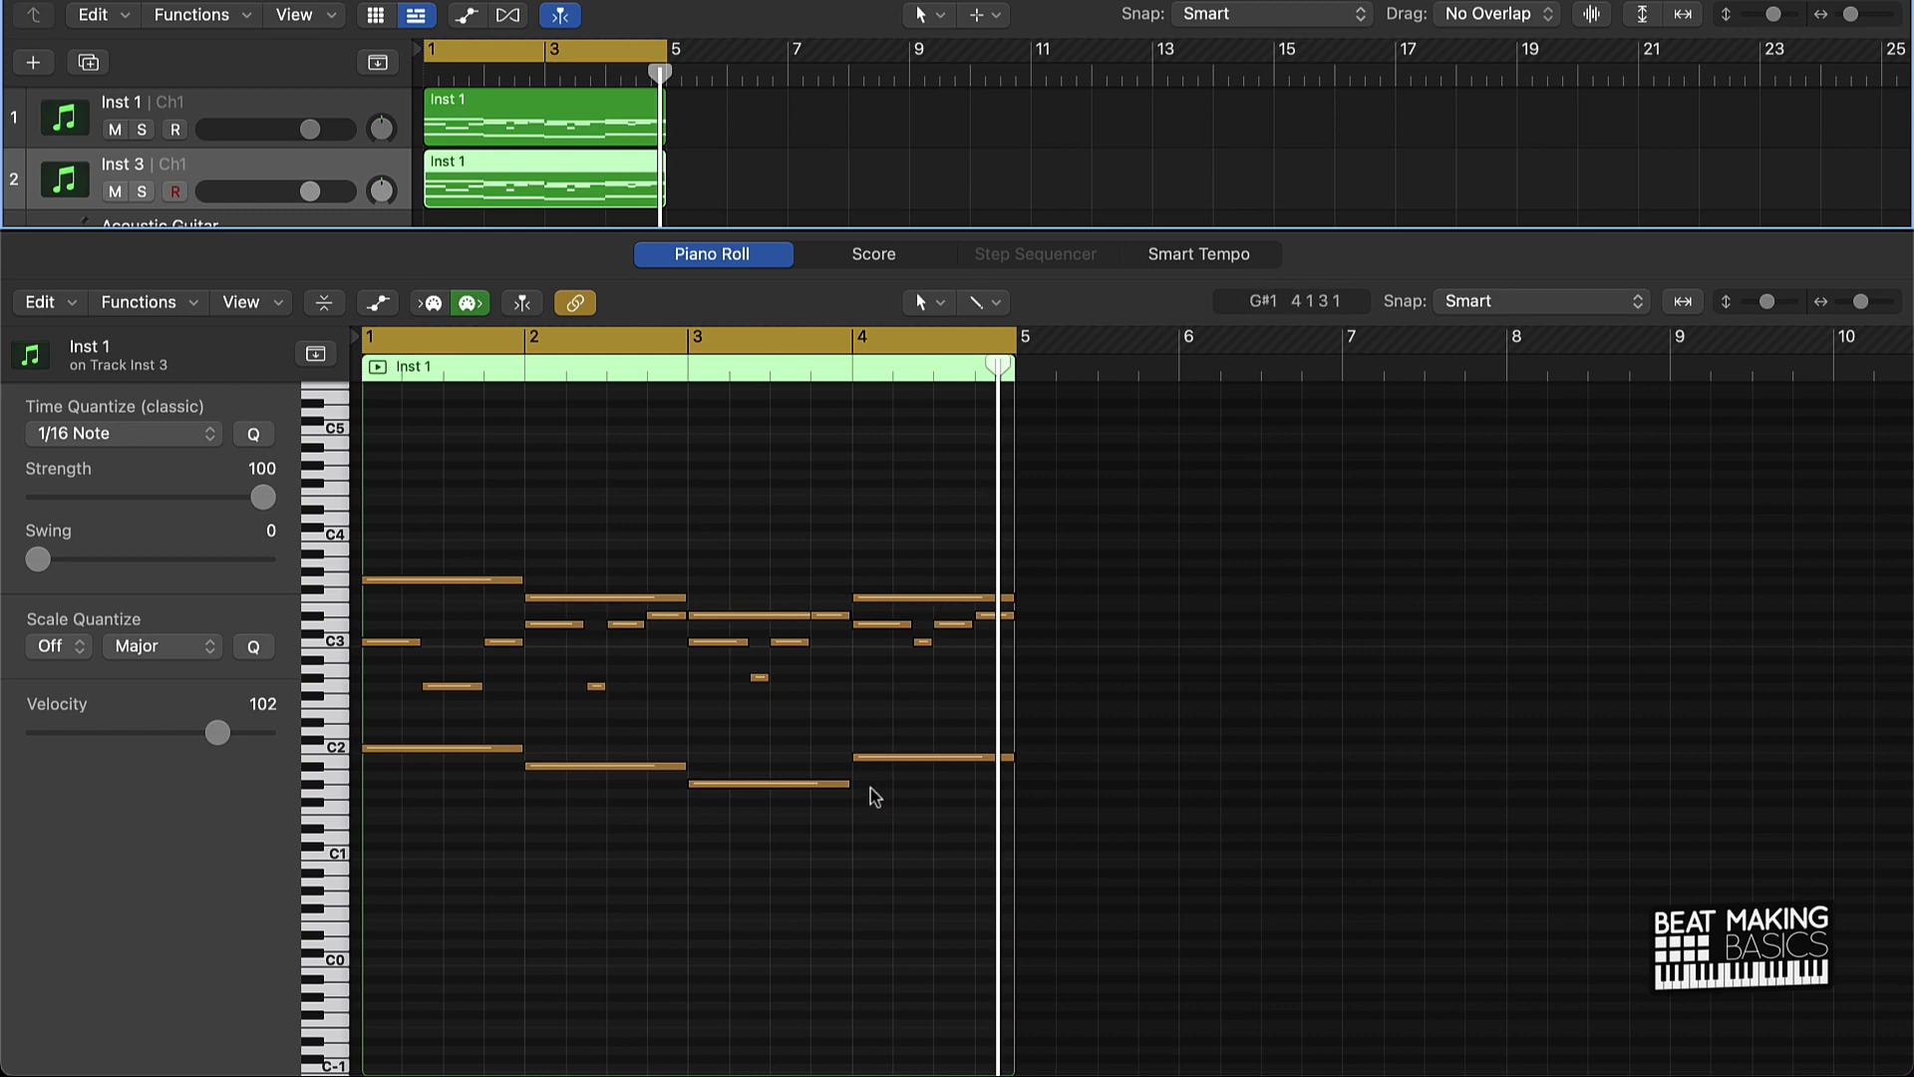
Delete the bass and sustained top notes from the copied region, and the middle melody notes from the original region.
left_click_drag(951, 717, 449, 815)
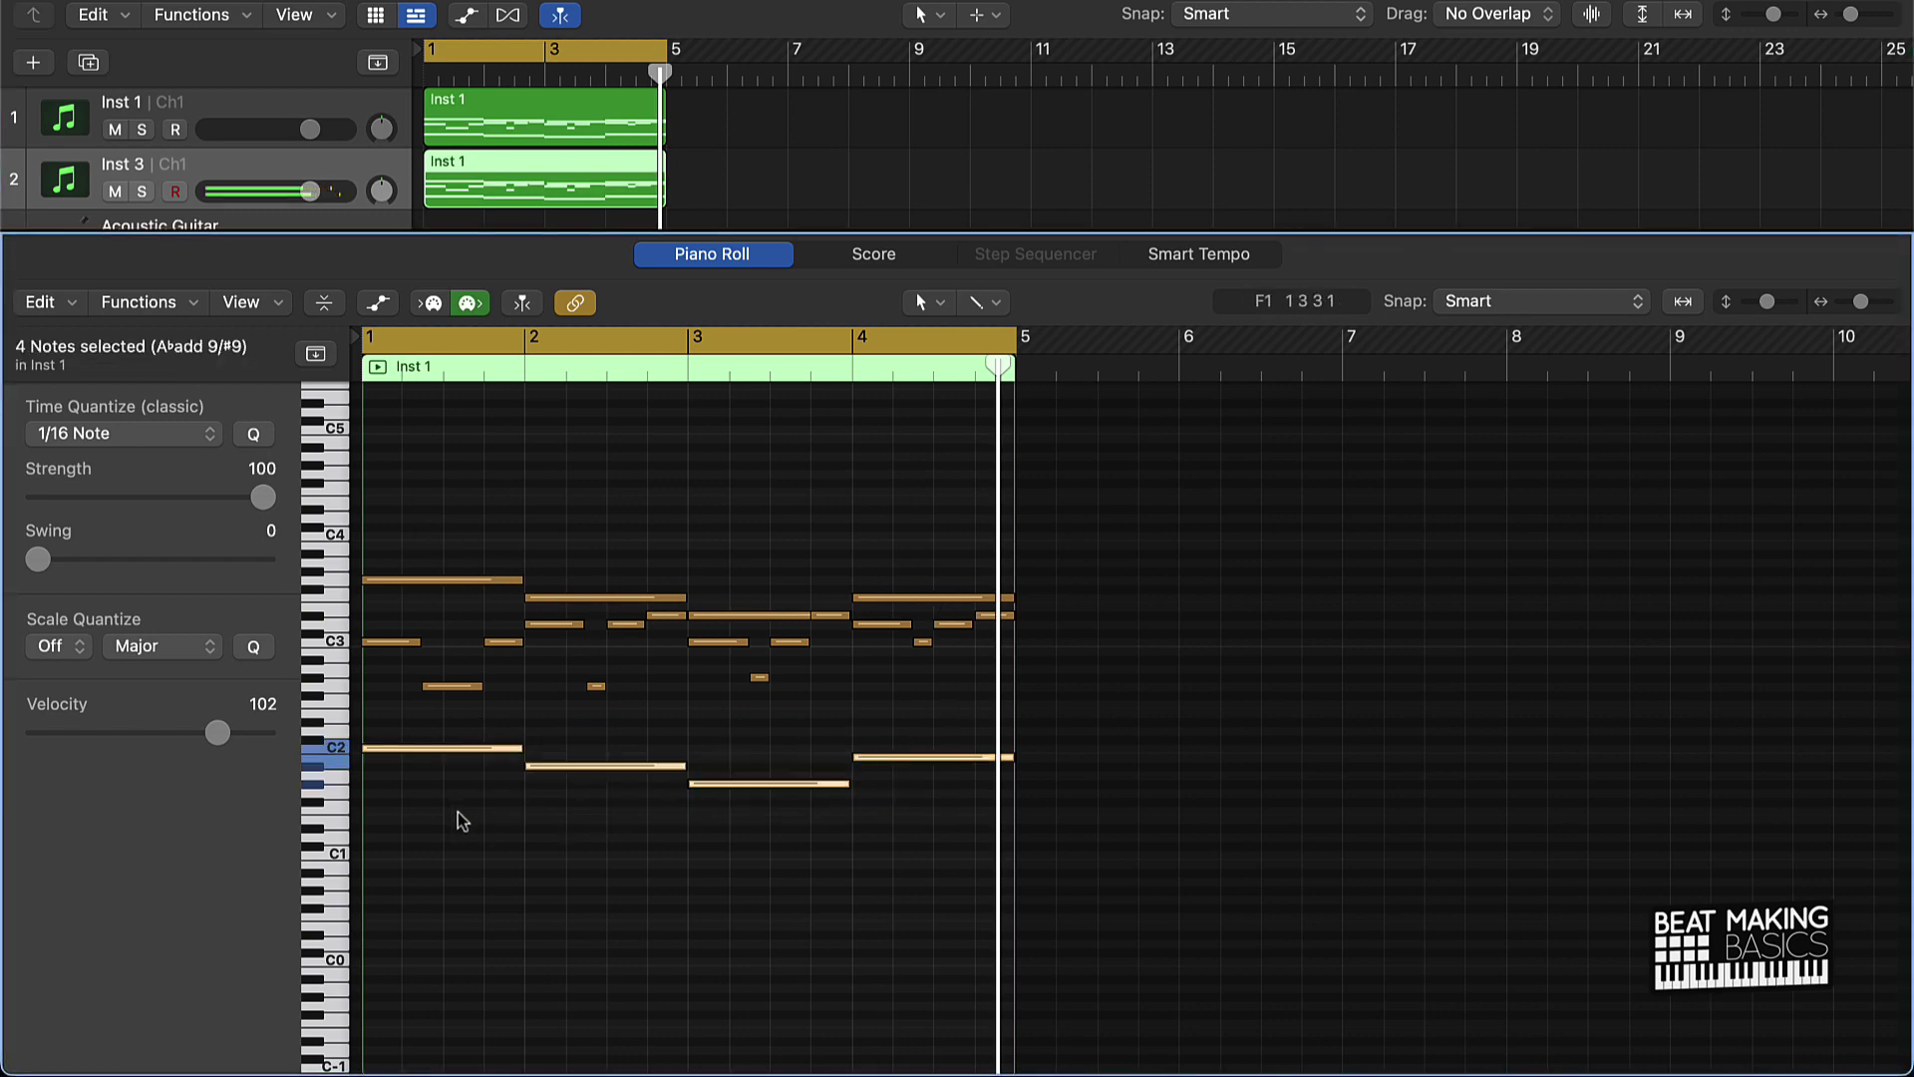
key("Delete")
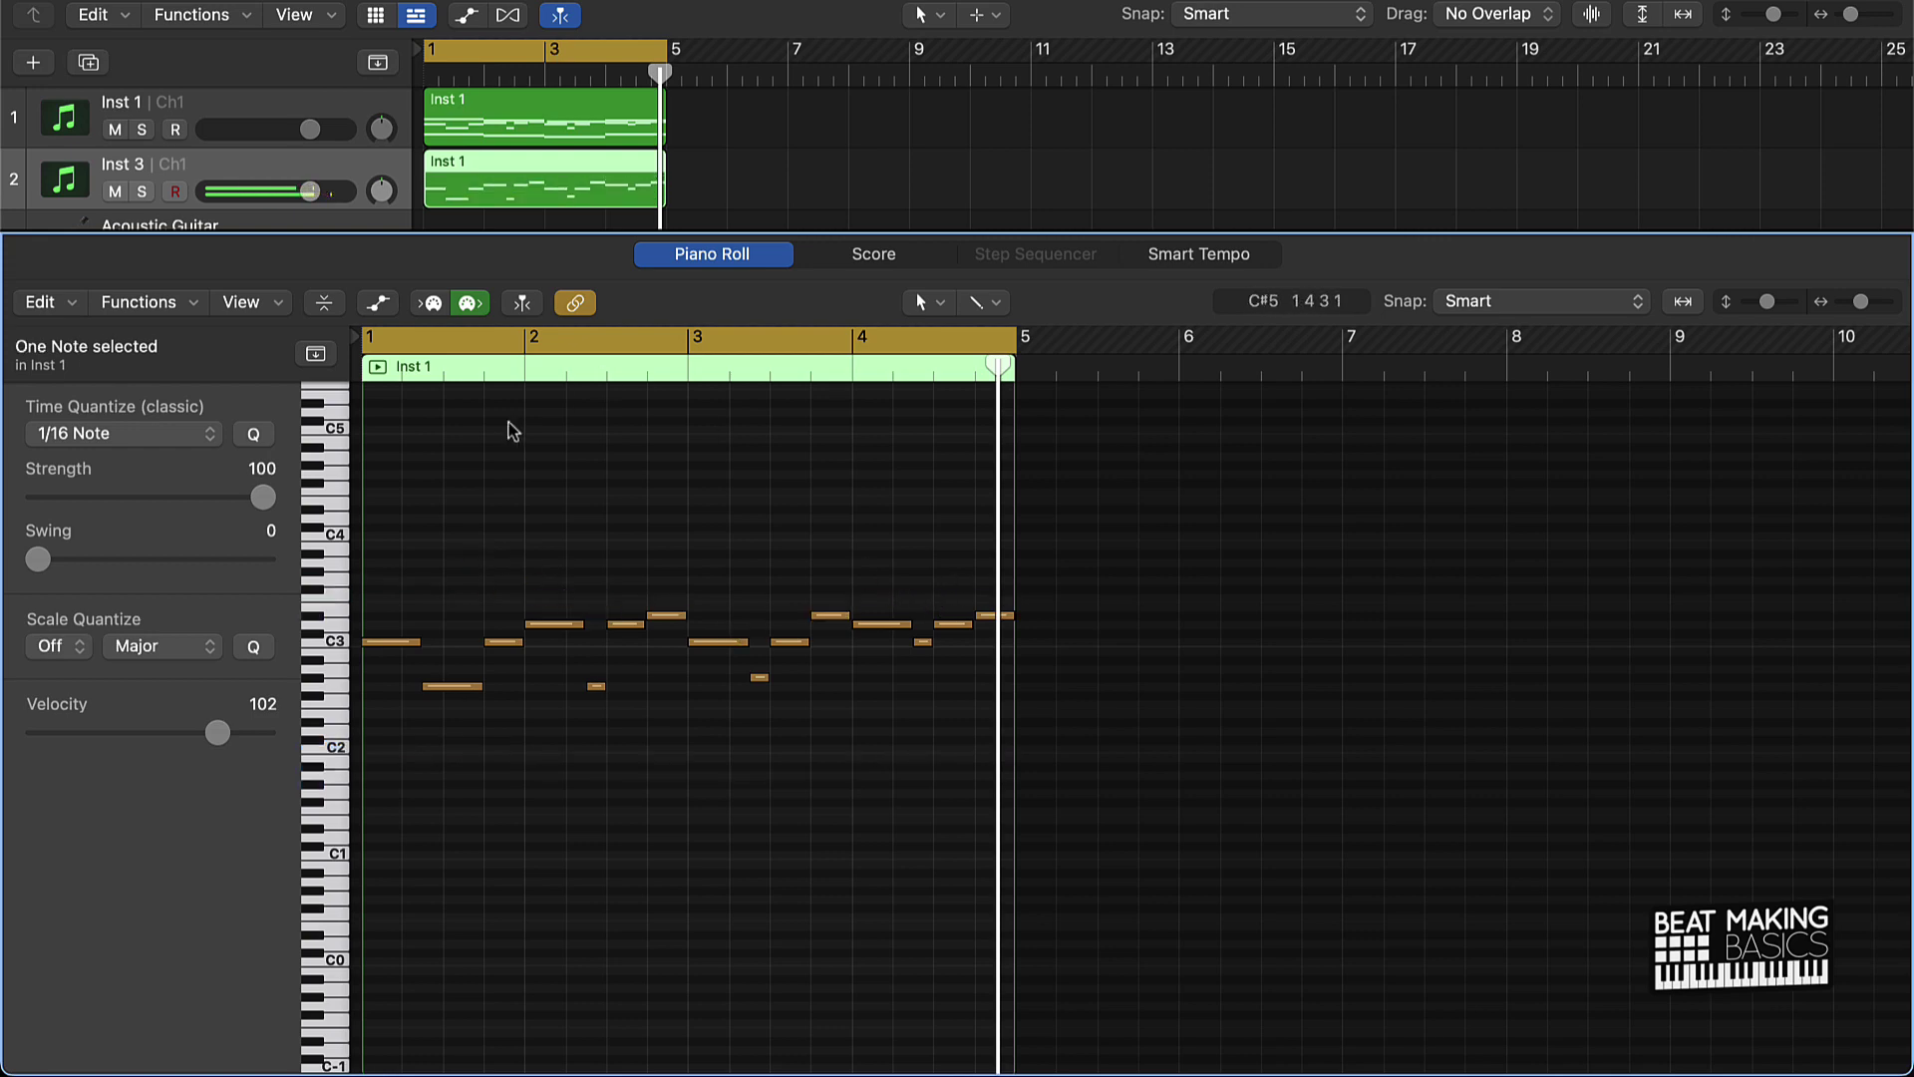
left_click(491, 117)
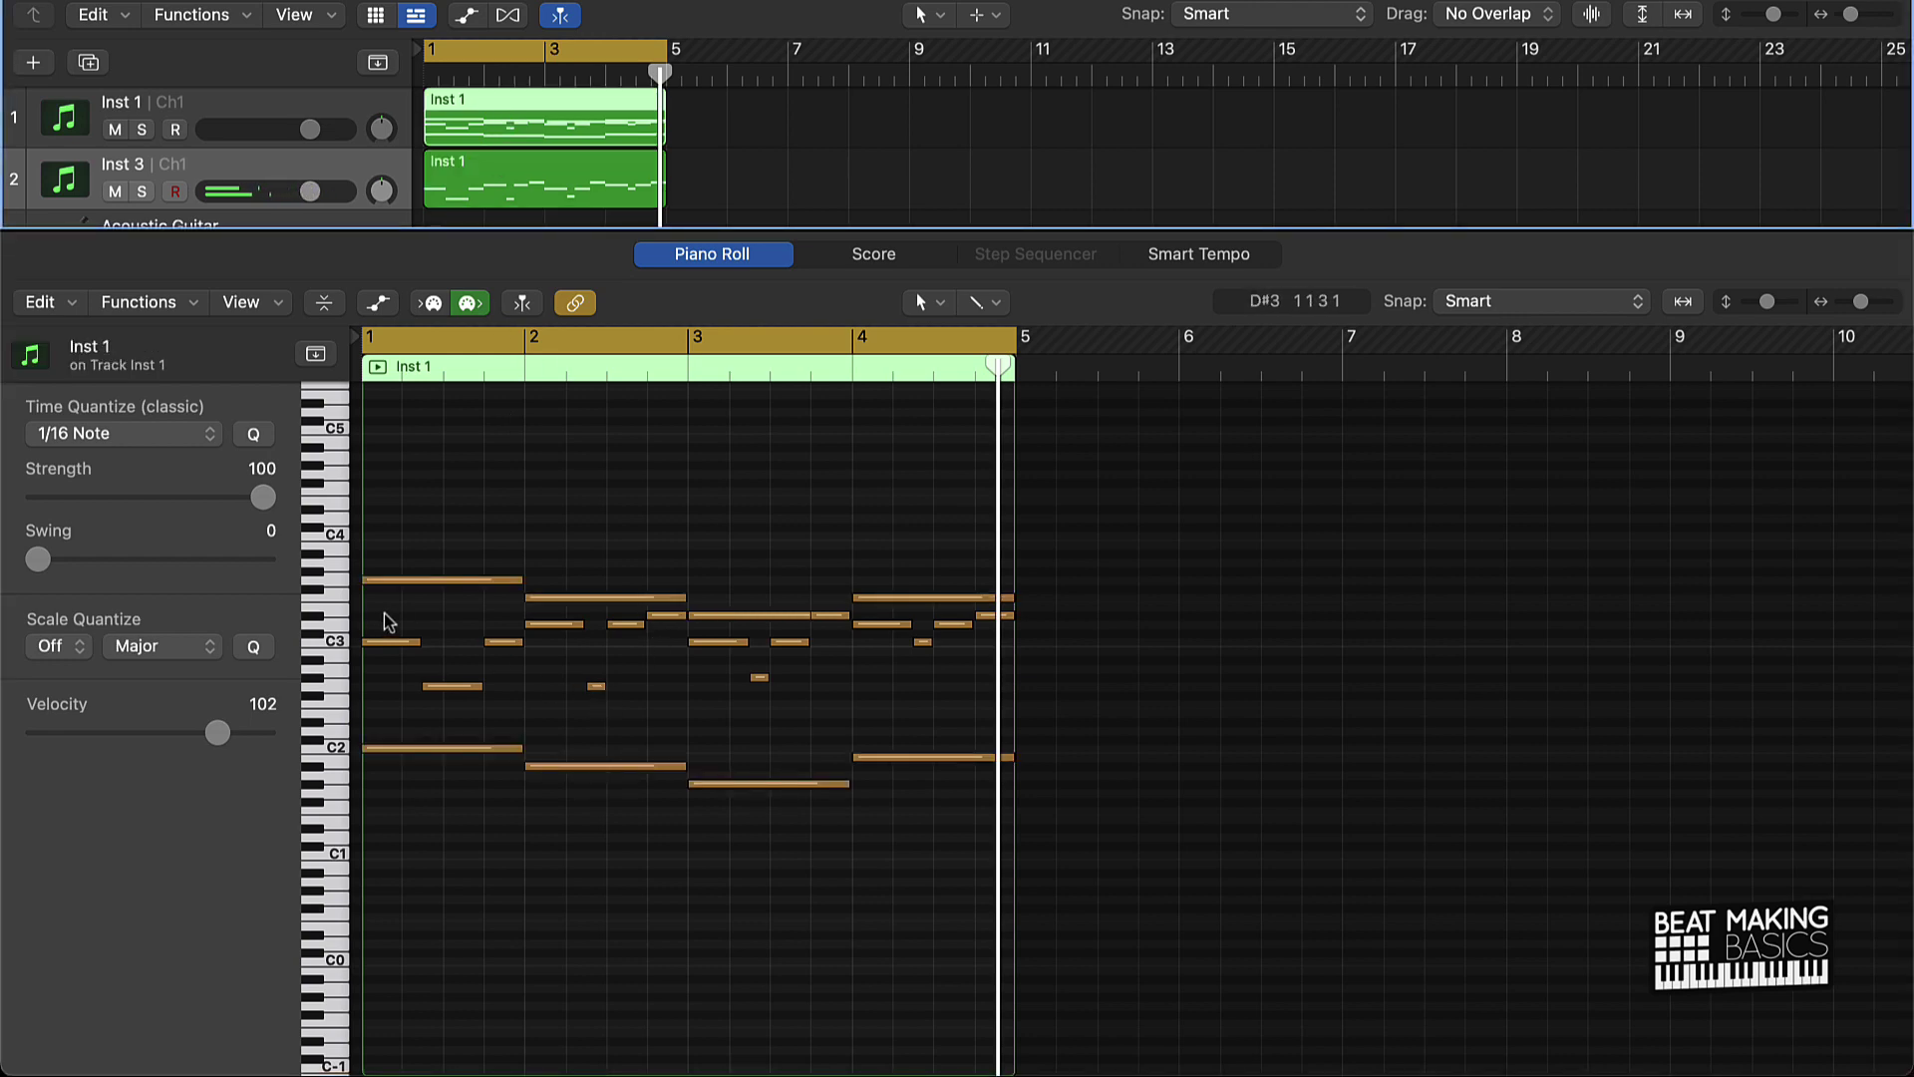
left_click_drag(385, 613, 524, 697)
key("Delete")
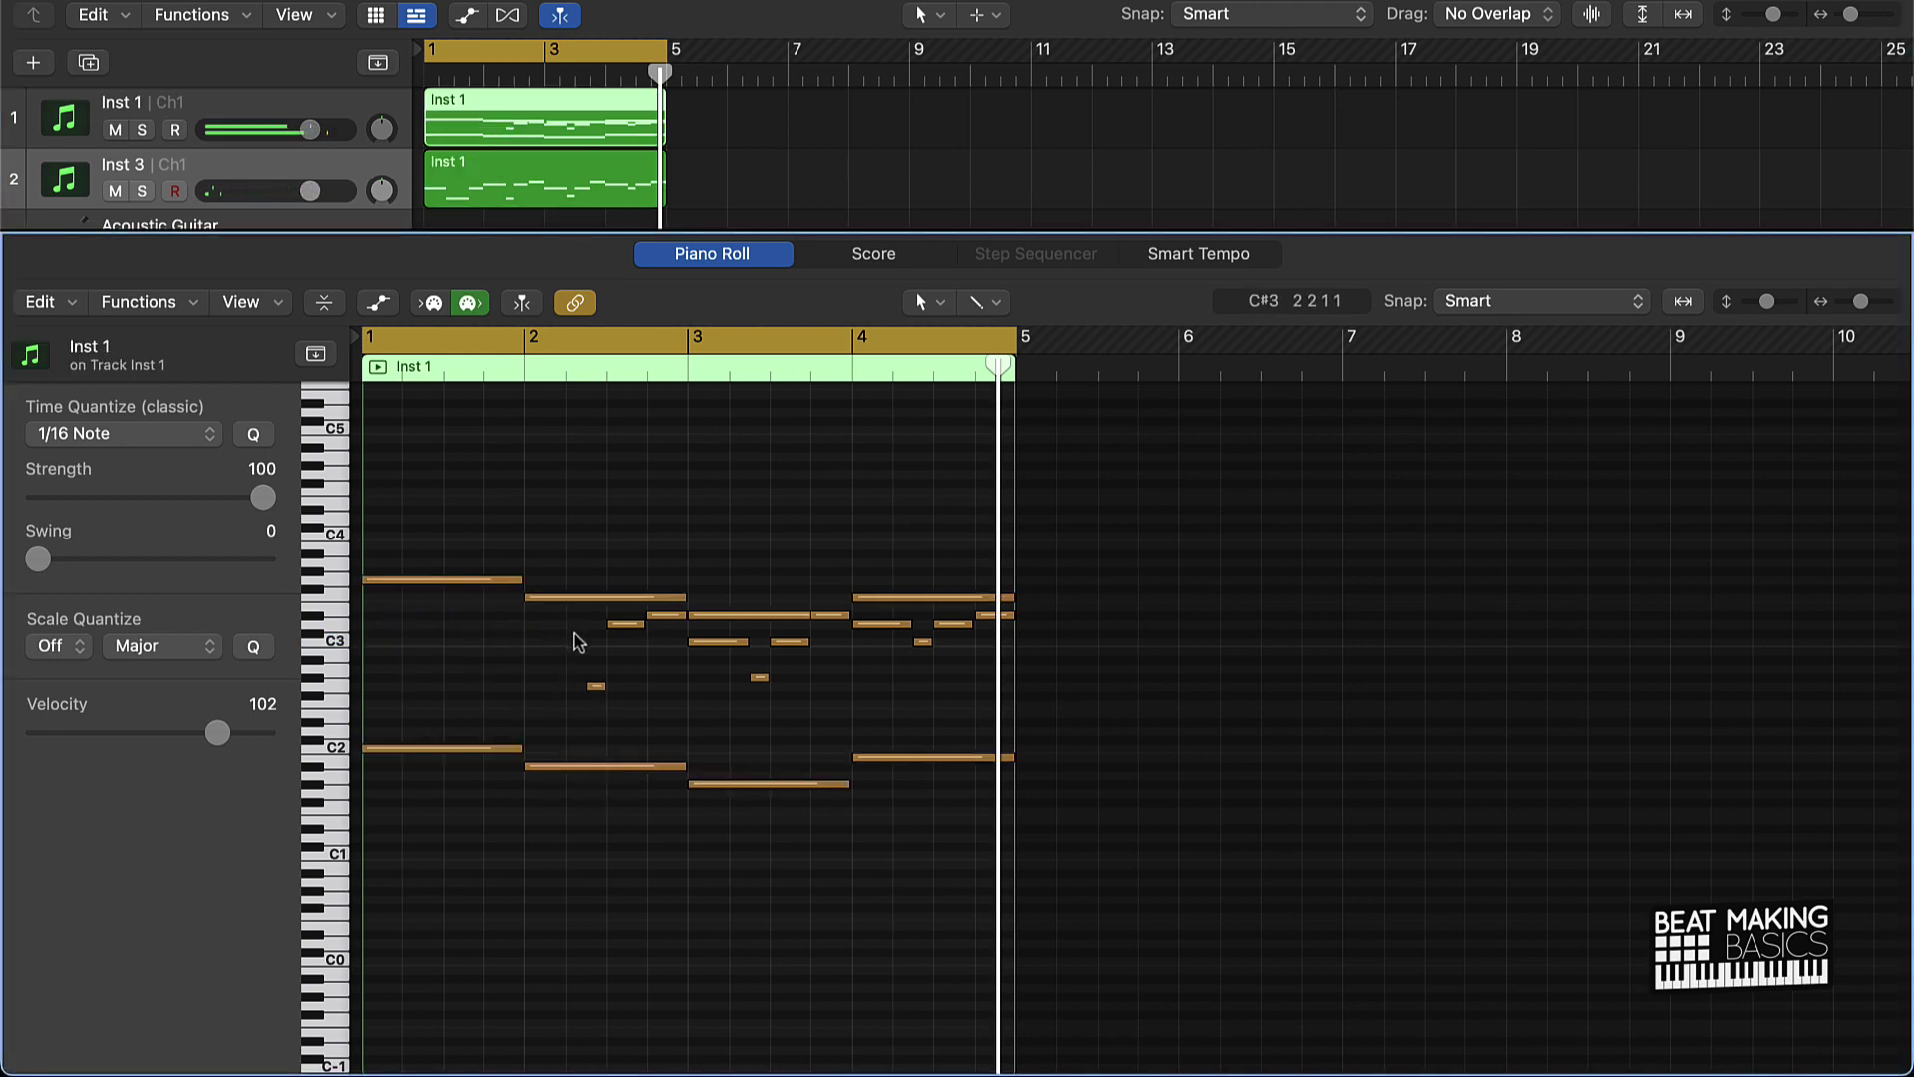
left_click_drag(1005, 722, 1005, 722)
key("Delete")
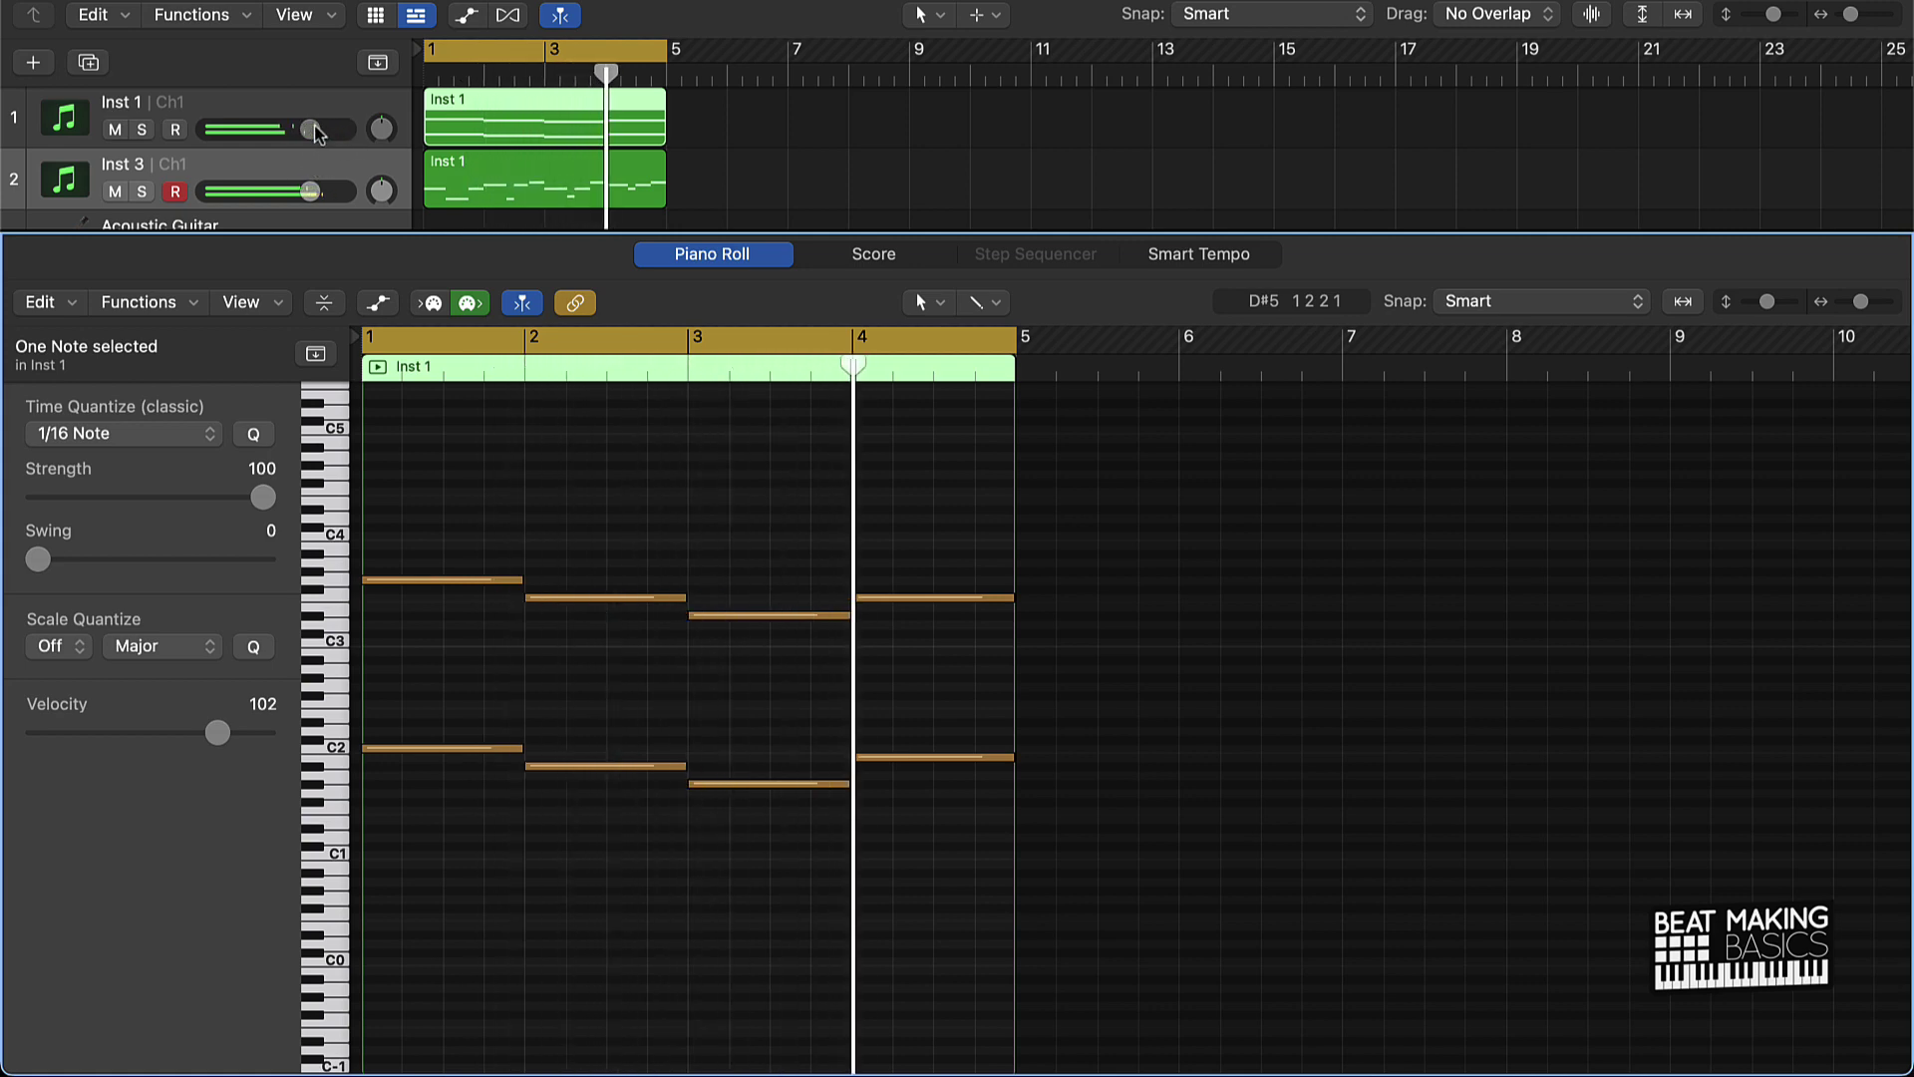
Mute the four sustained top notes in the original region and add a new software instrument track.
left_click_drag(469, 528, 1119, 706)
key("ctrl+m")
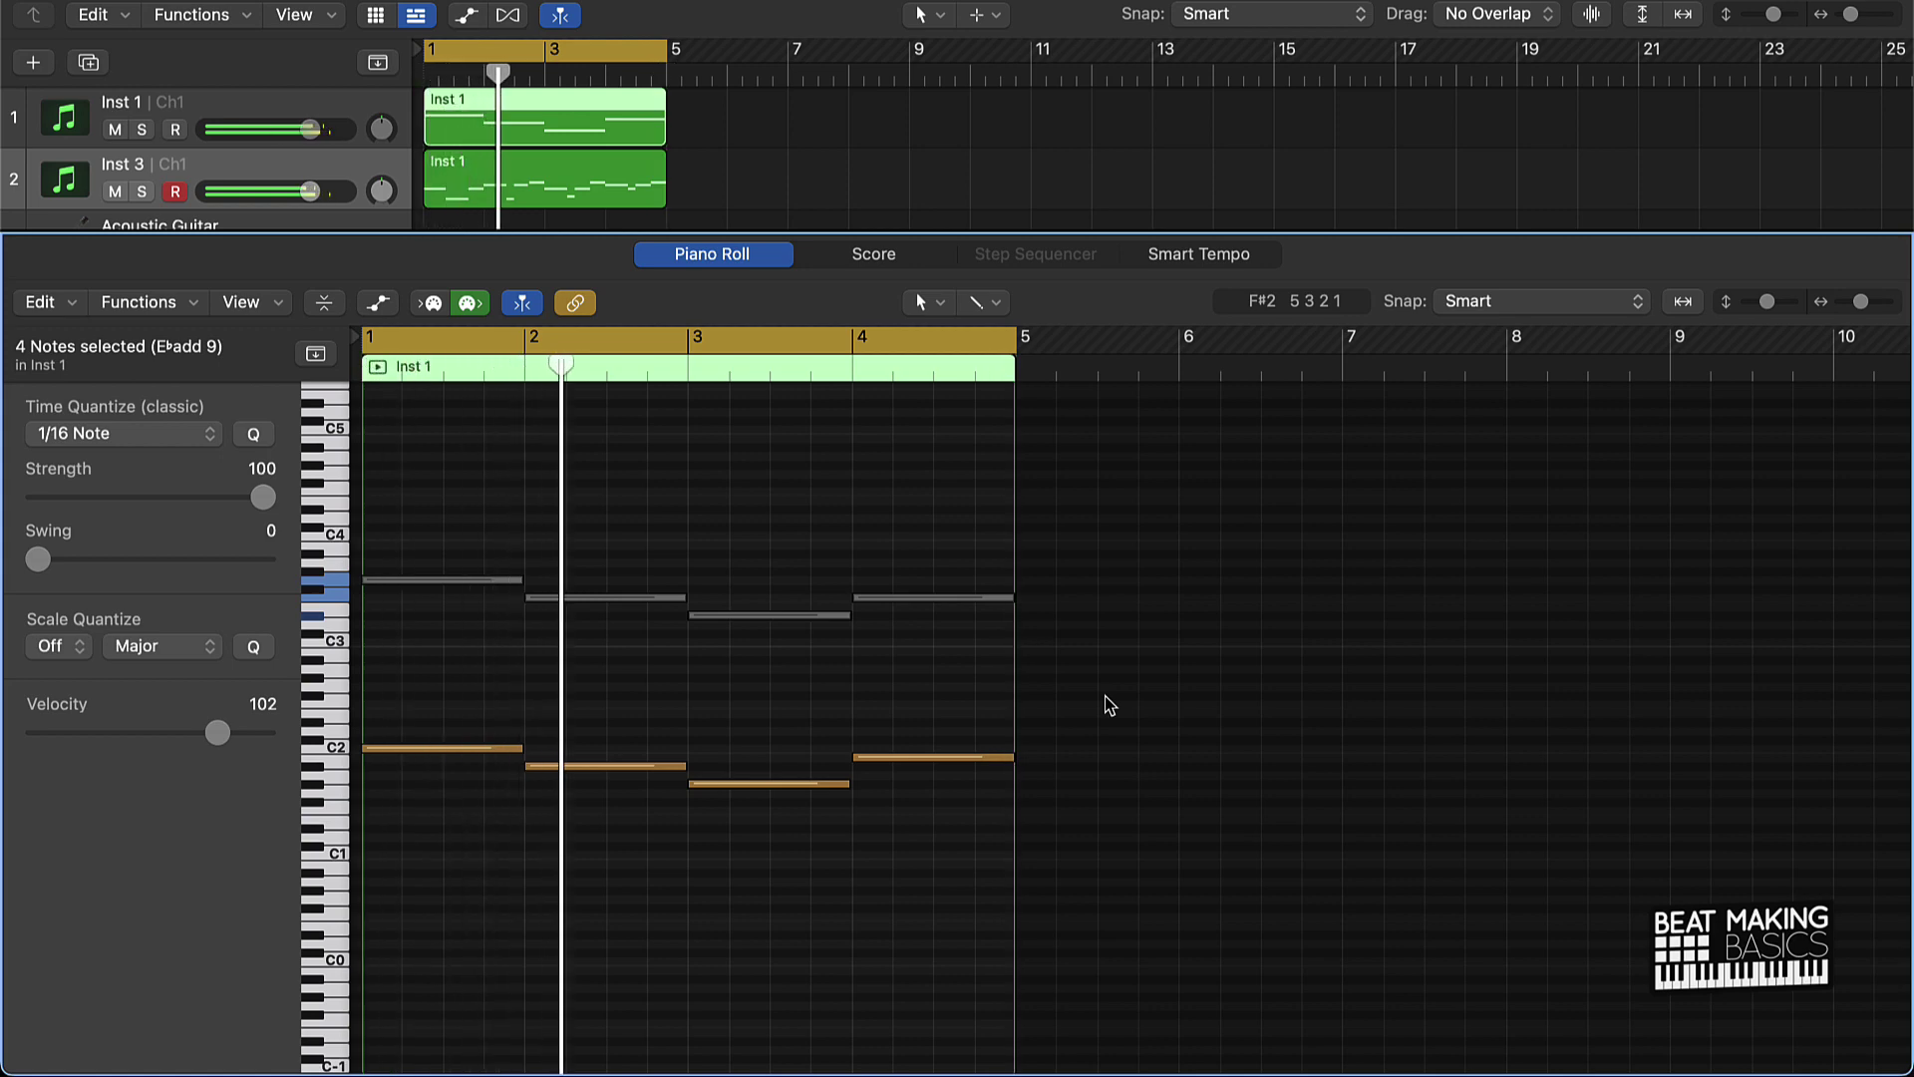
key("alt+super+s")
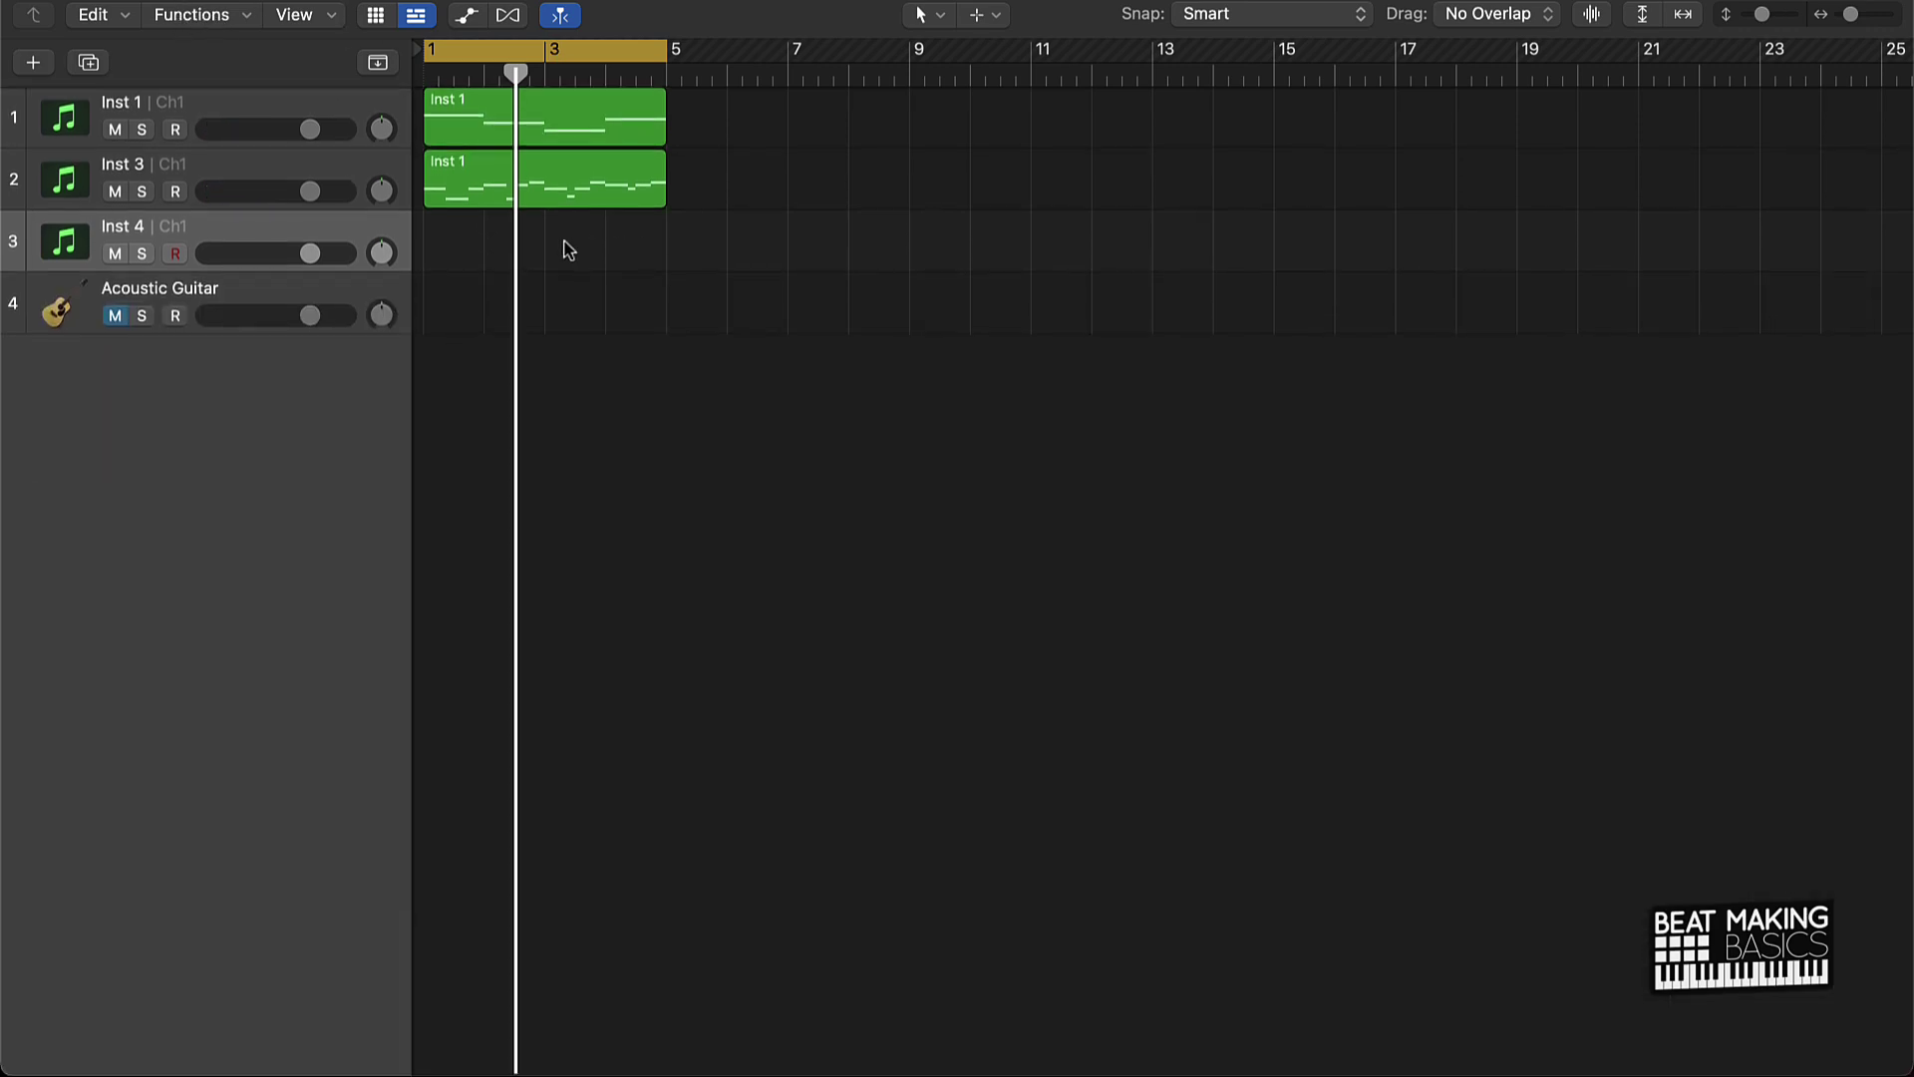
Bounce both Inst 1 regions in place to a new track as Inst 1_bip, muting the sources.
left_click_drag(569, 246, 684, 85)
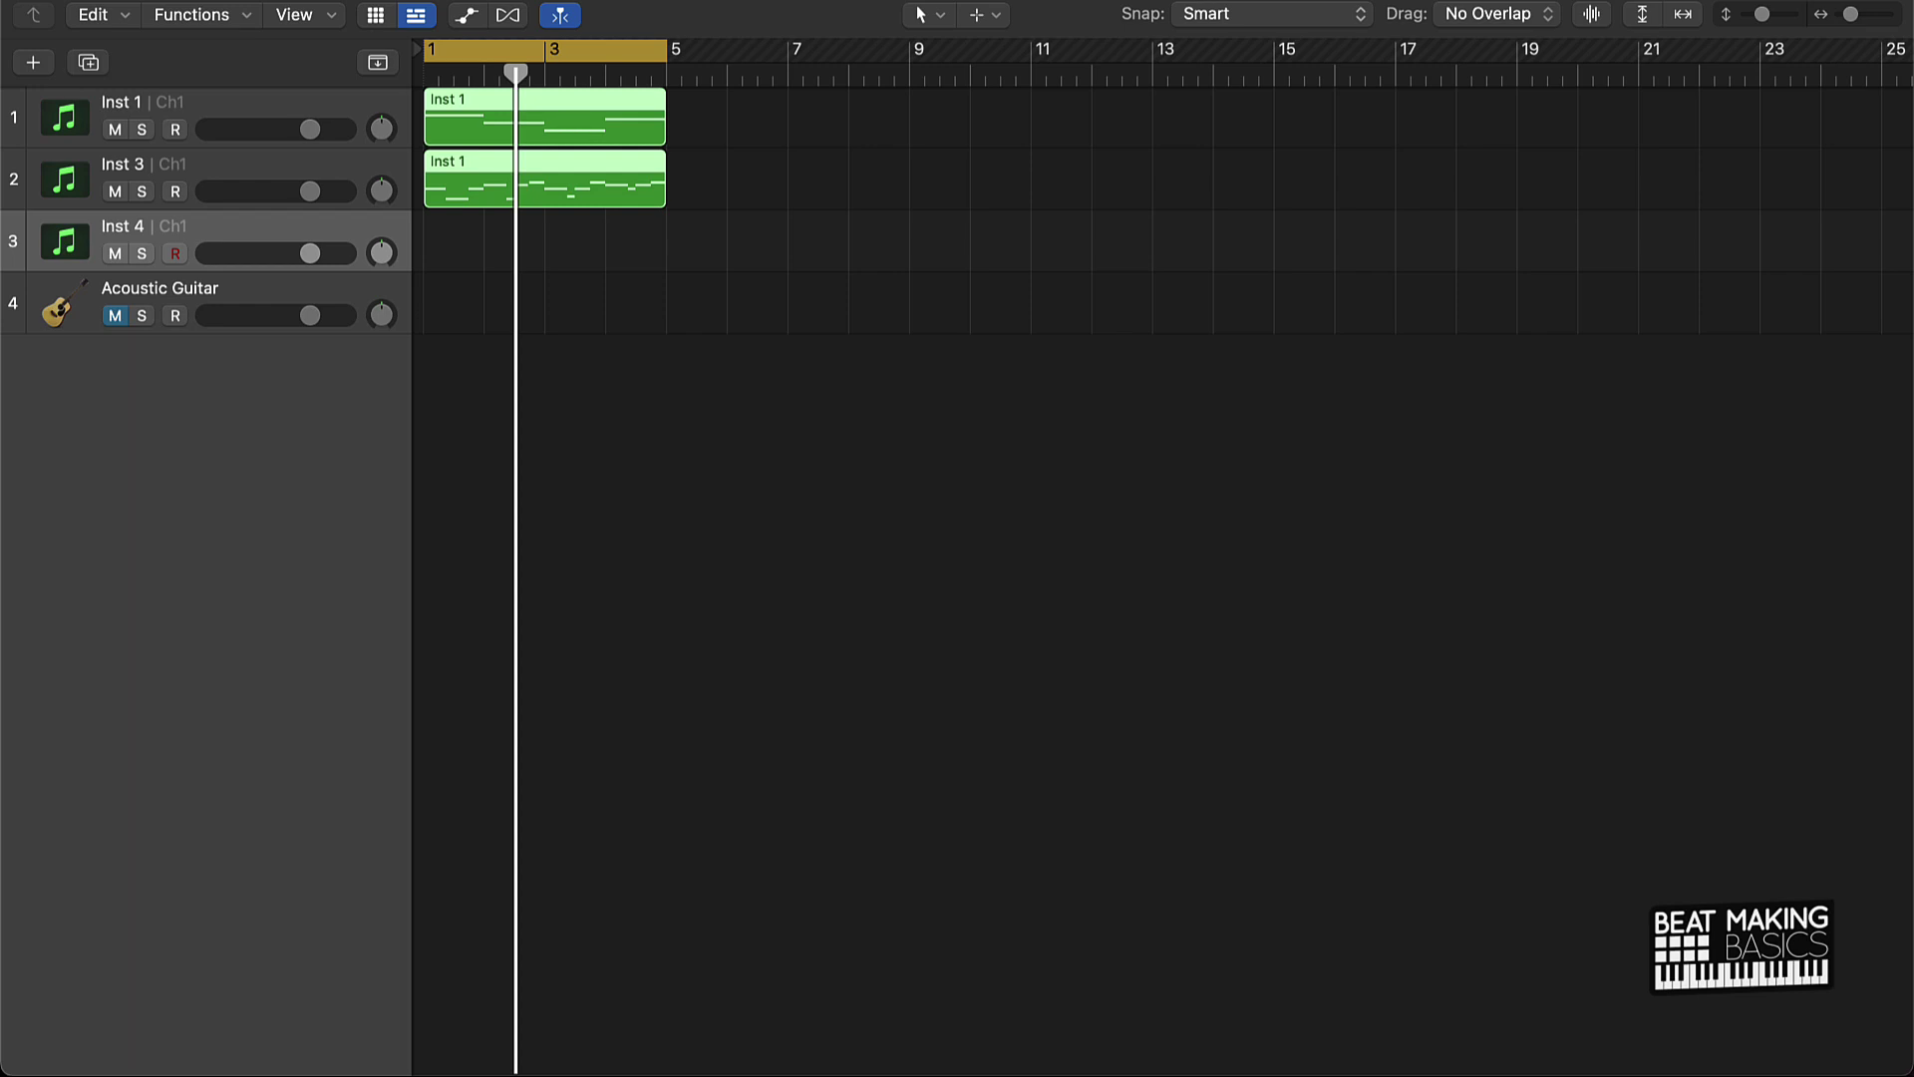
right_click(573, 120)
key("ctrl+b")
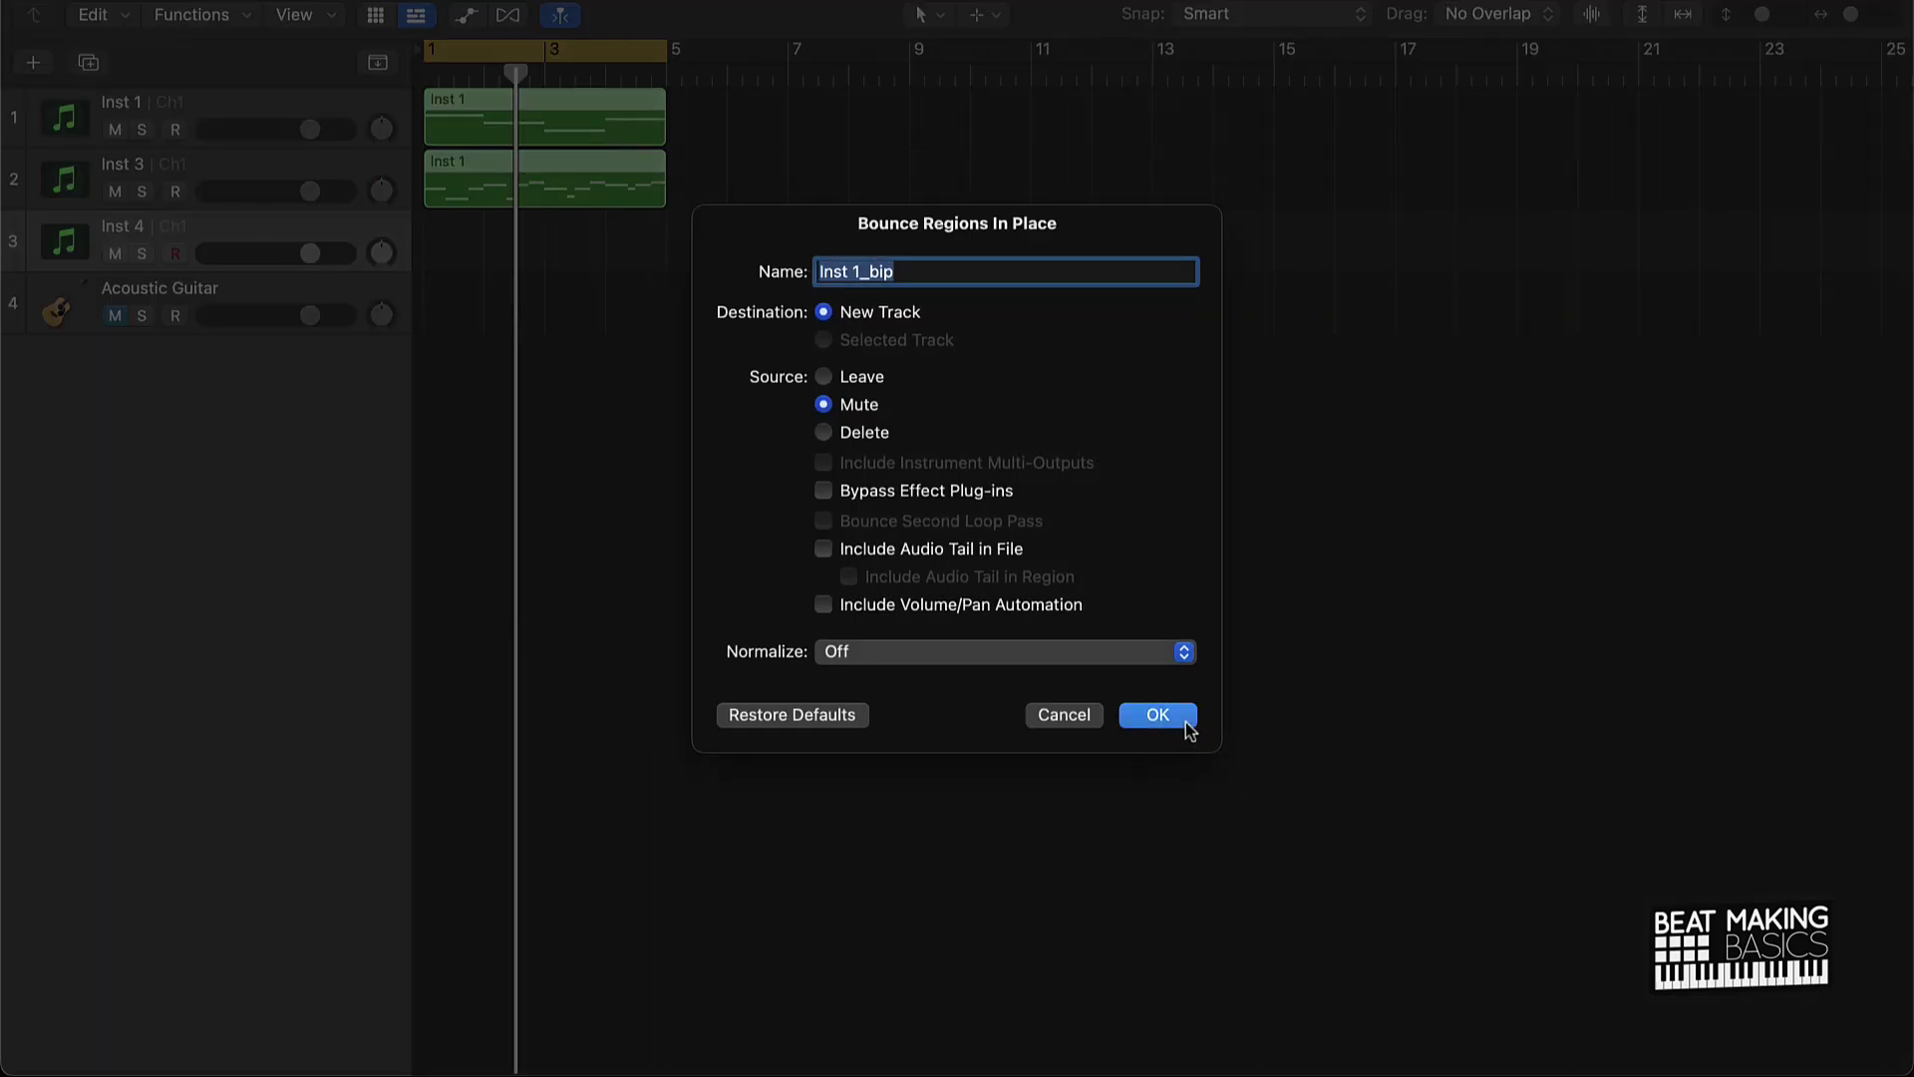
left_click(1157, 715)
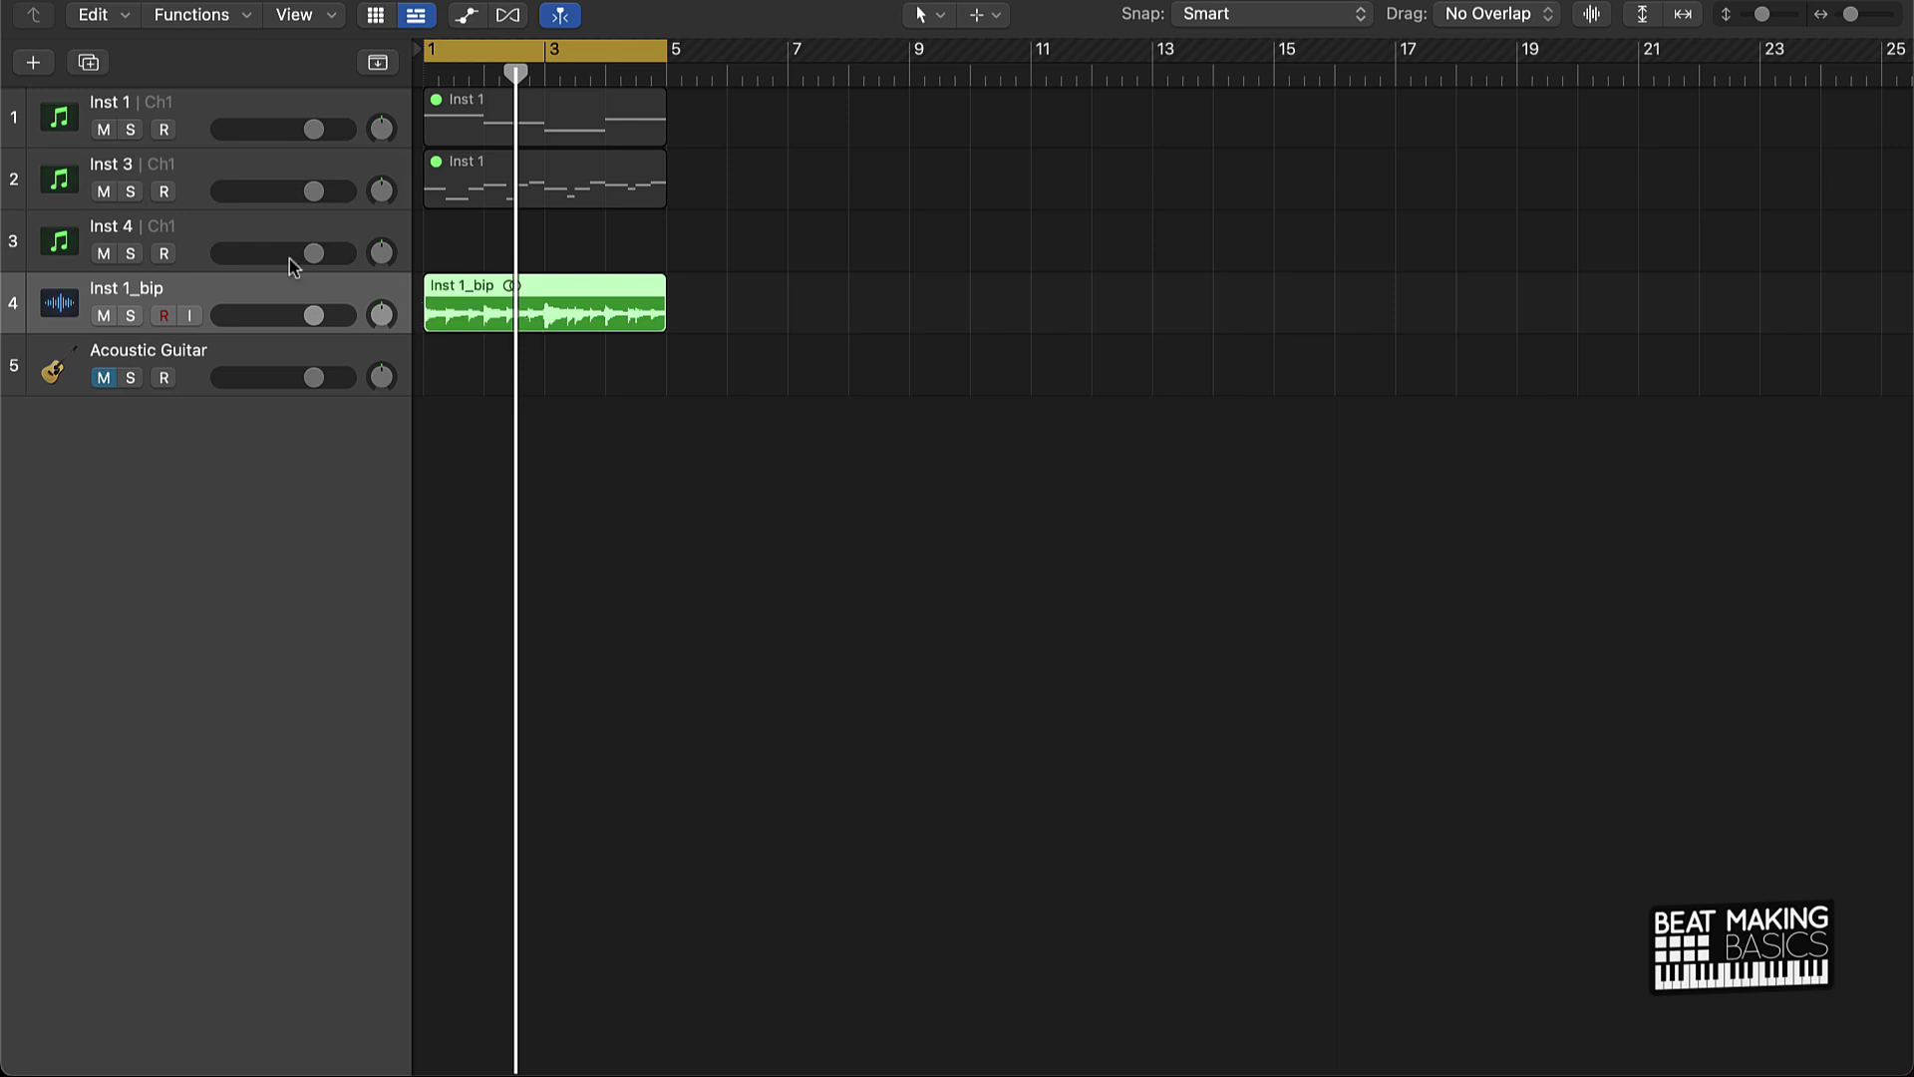
Show the channel strip of the Inst 1_bip track and insert a Channel EQ as its first audio effect.
key("i")
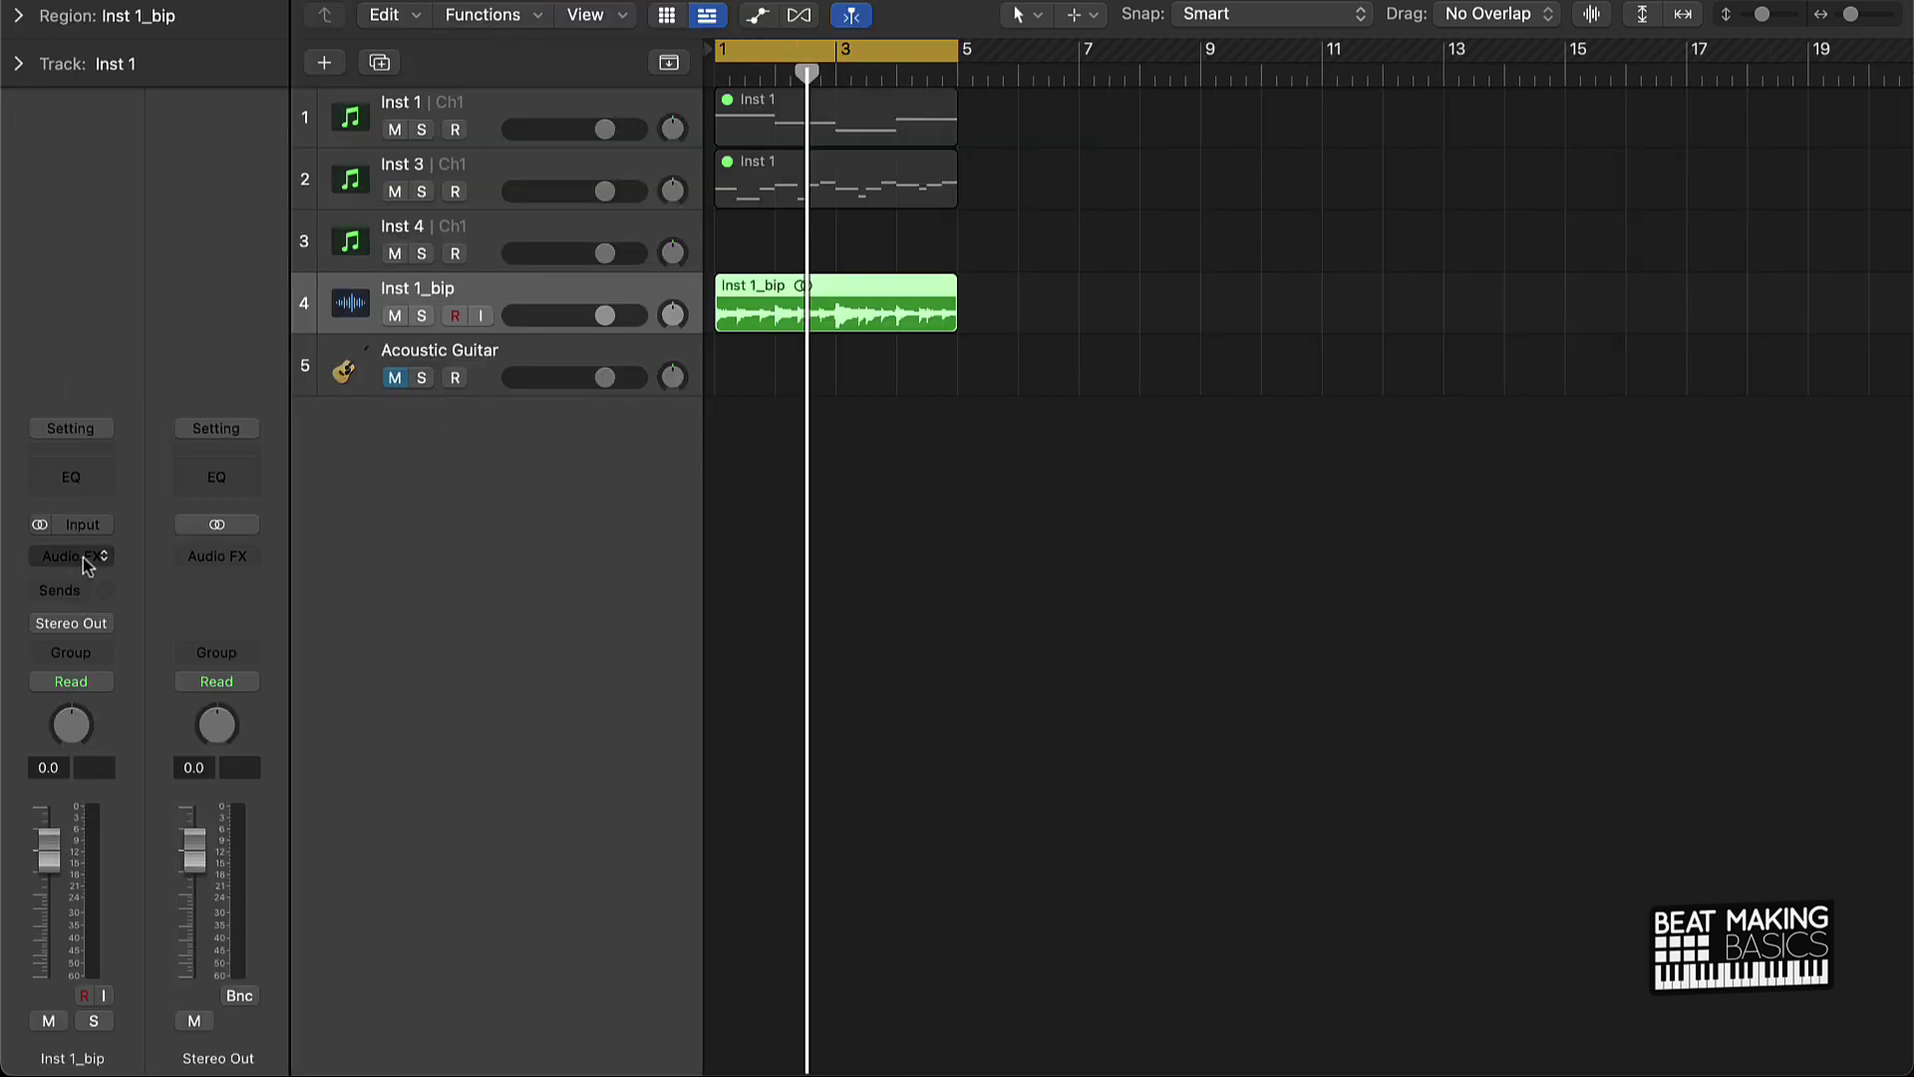
left_click(85, 557)
mouse_move(145, 1055)
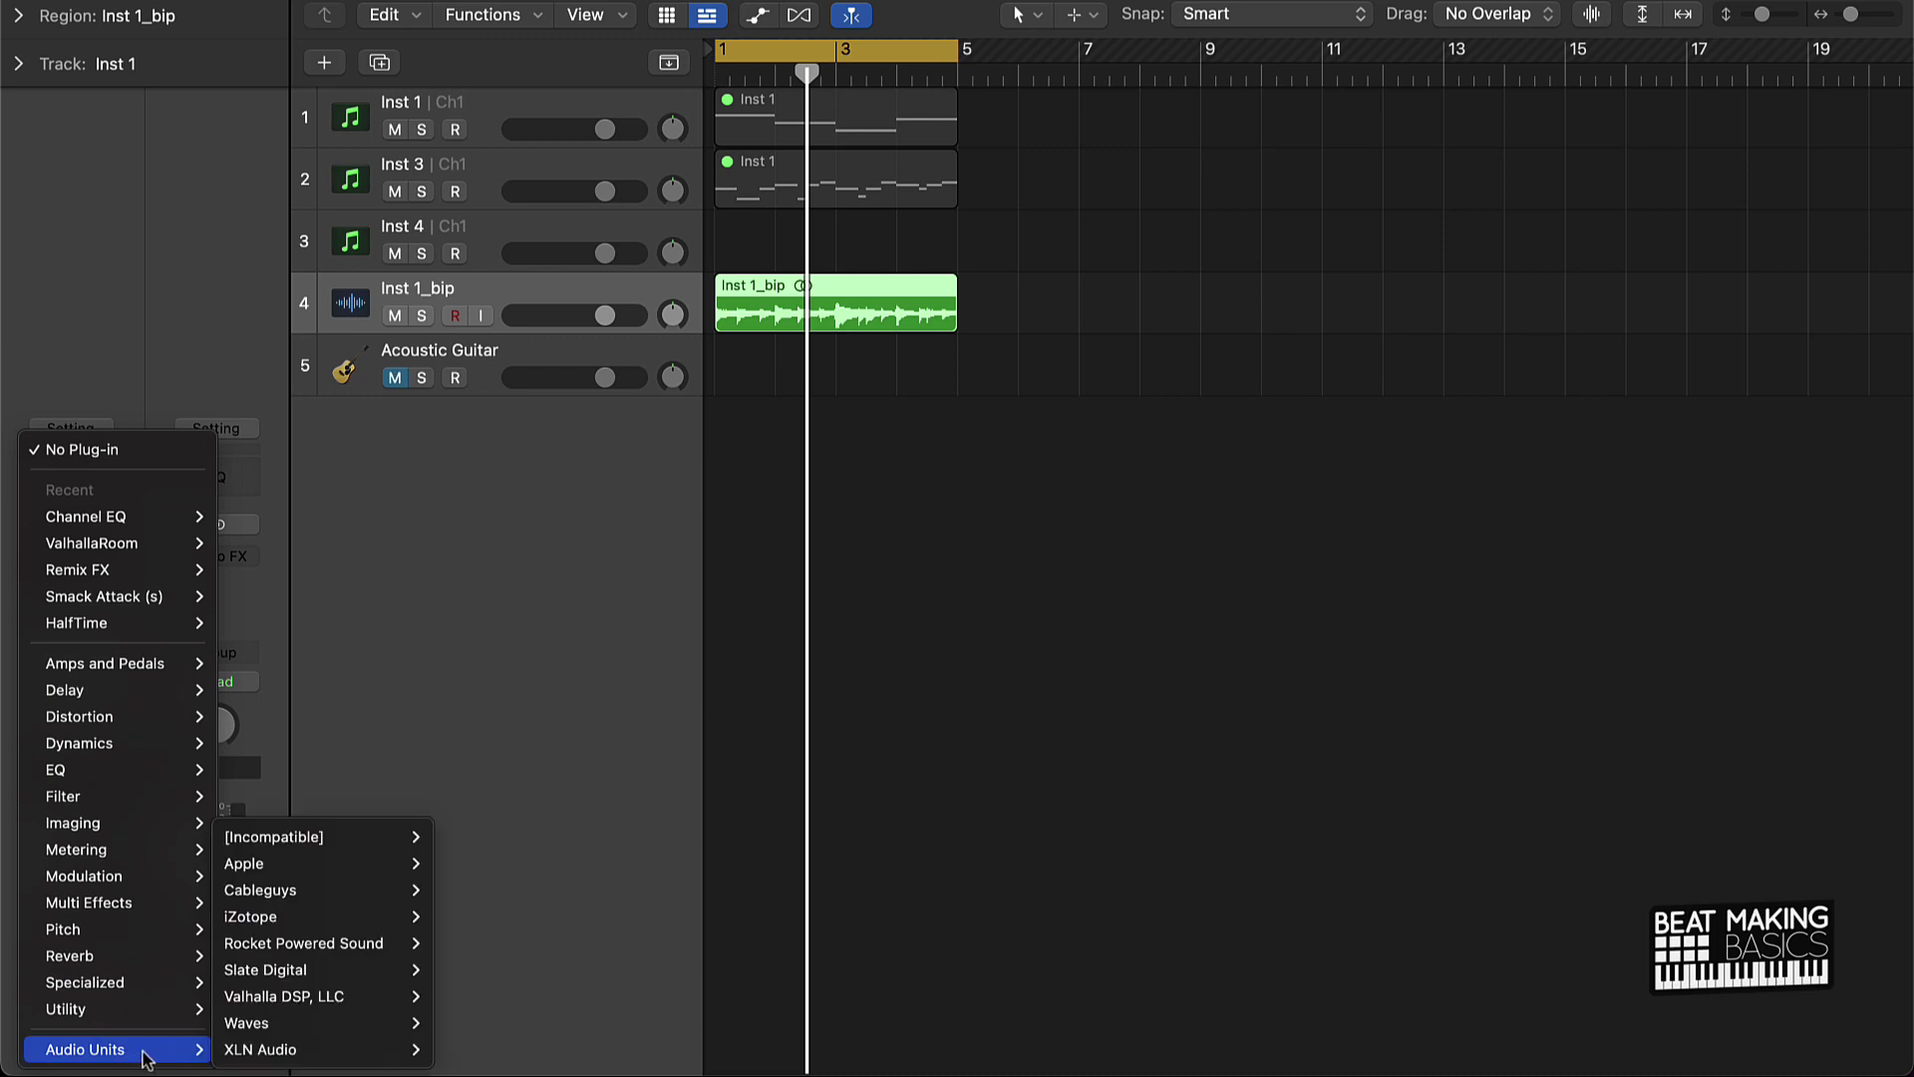
mouse_move(276, 1053)
mouse_move(301, 1017)
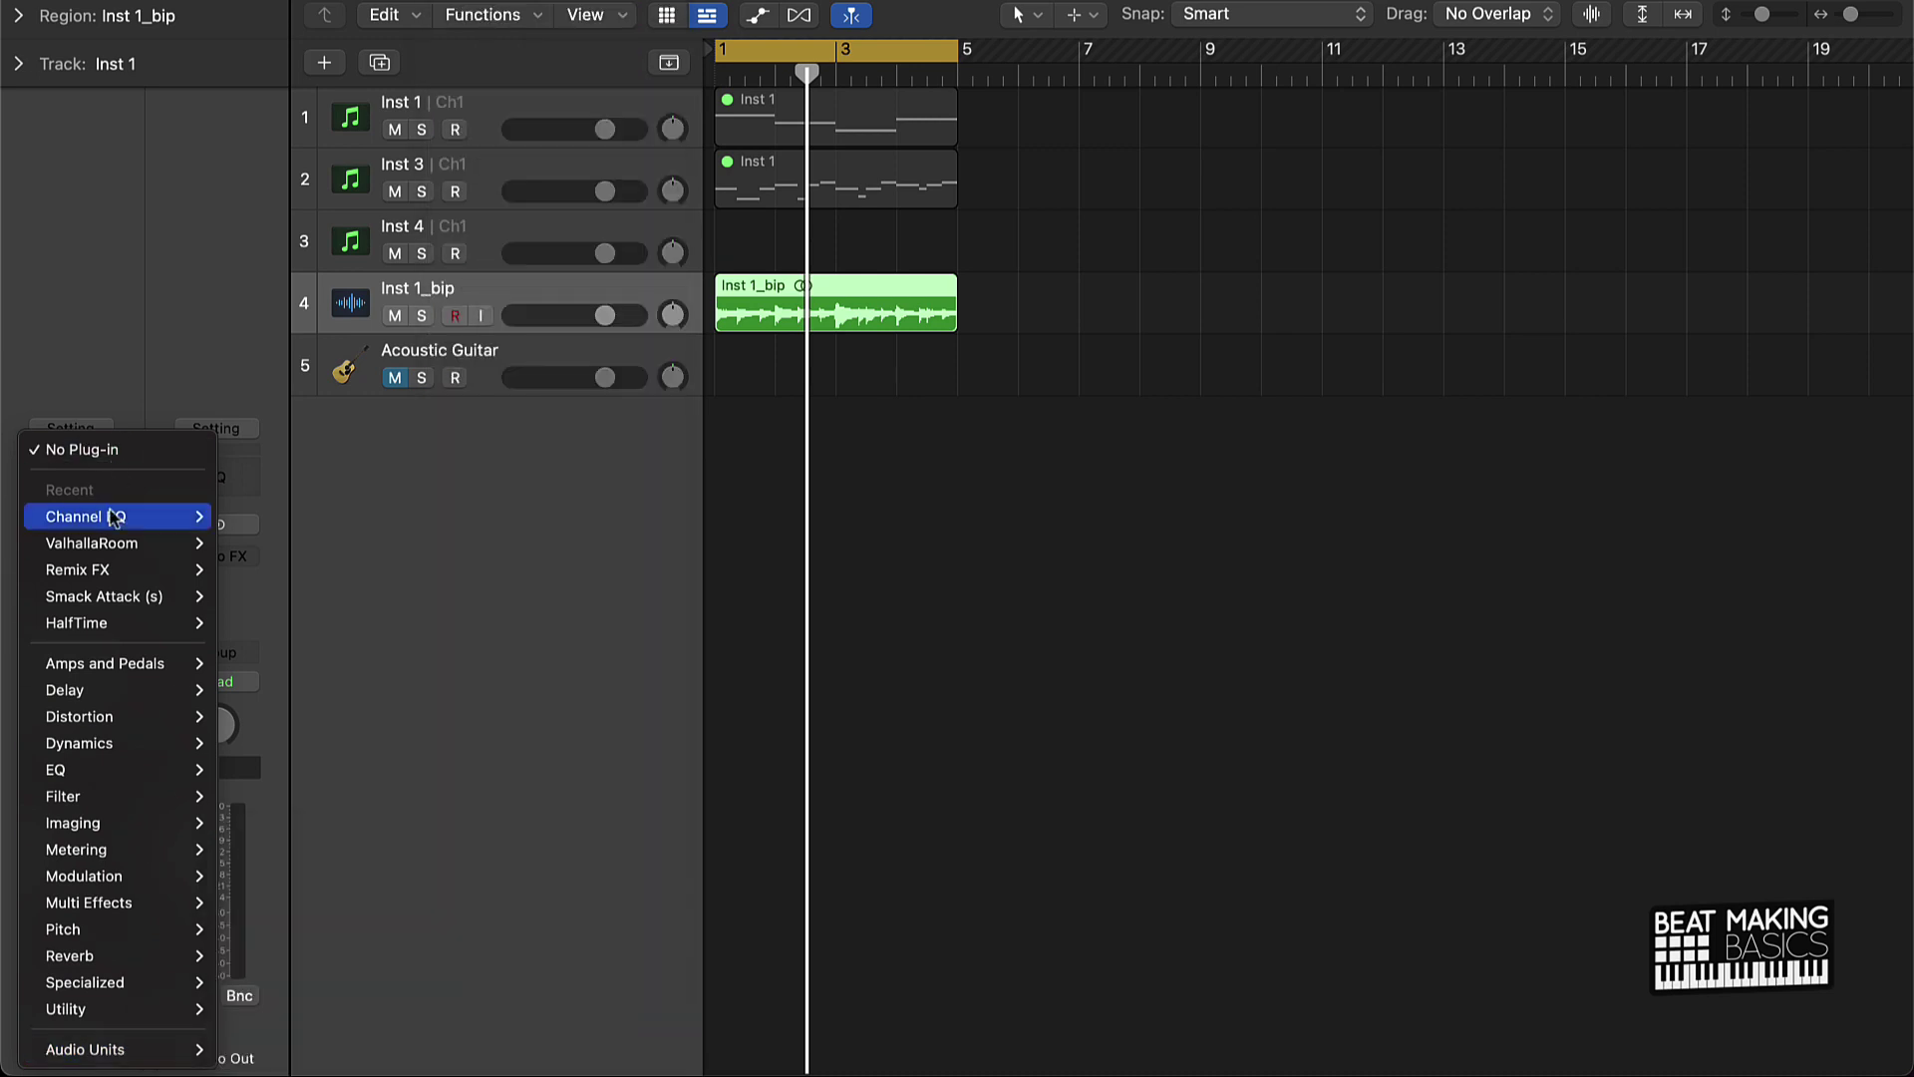
mouse_move(112, 518)
left_click(246, 516)
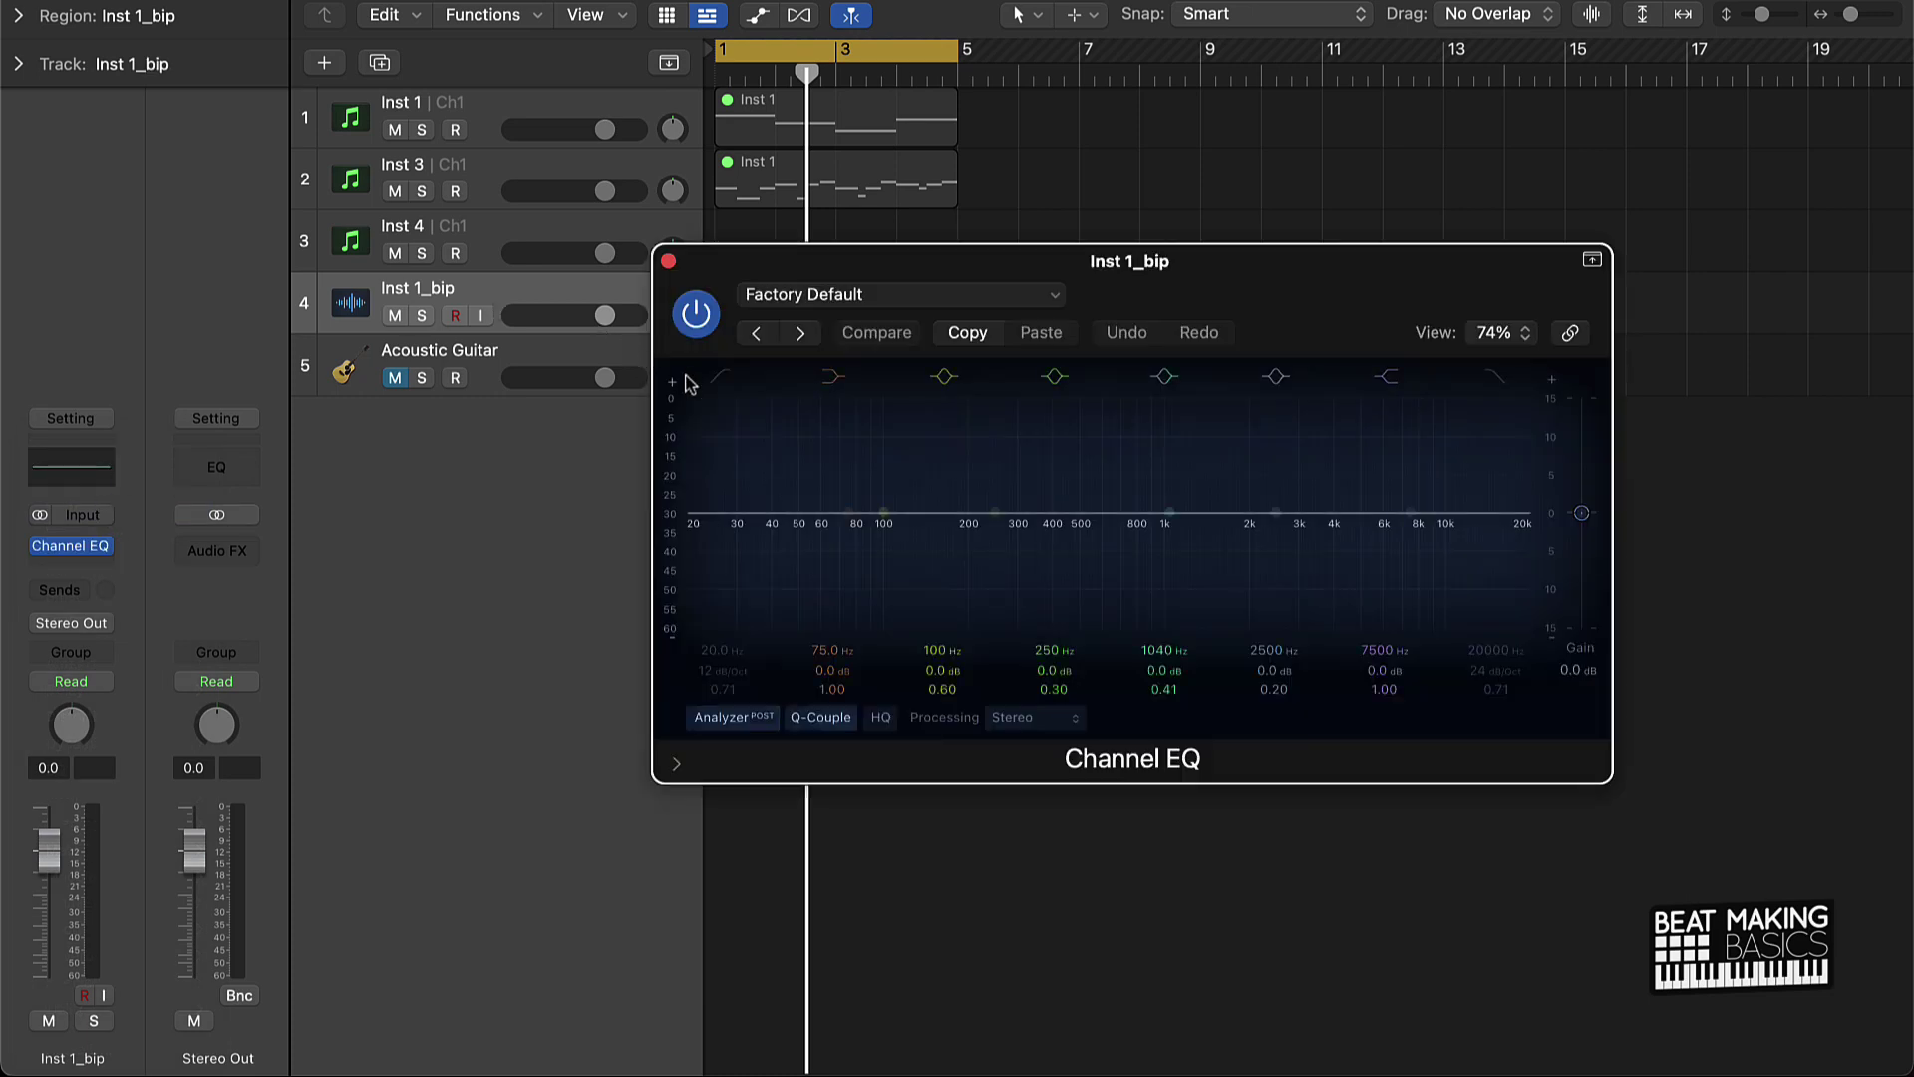
Enable a 48 dB/Oct low cut at 117 Hz and a 24 dB/Oct high cut at 9200 Hz during playback, and close the EQ.
left_click(729, 376)
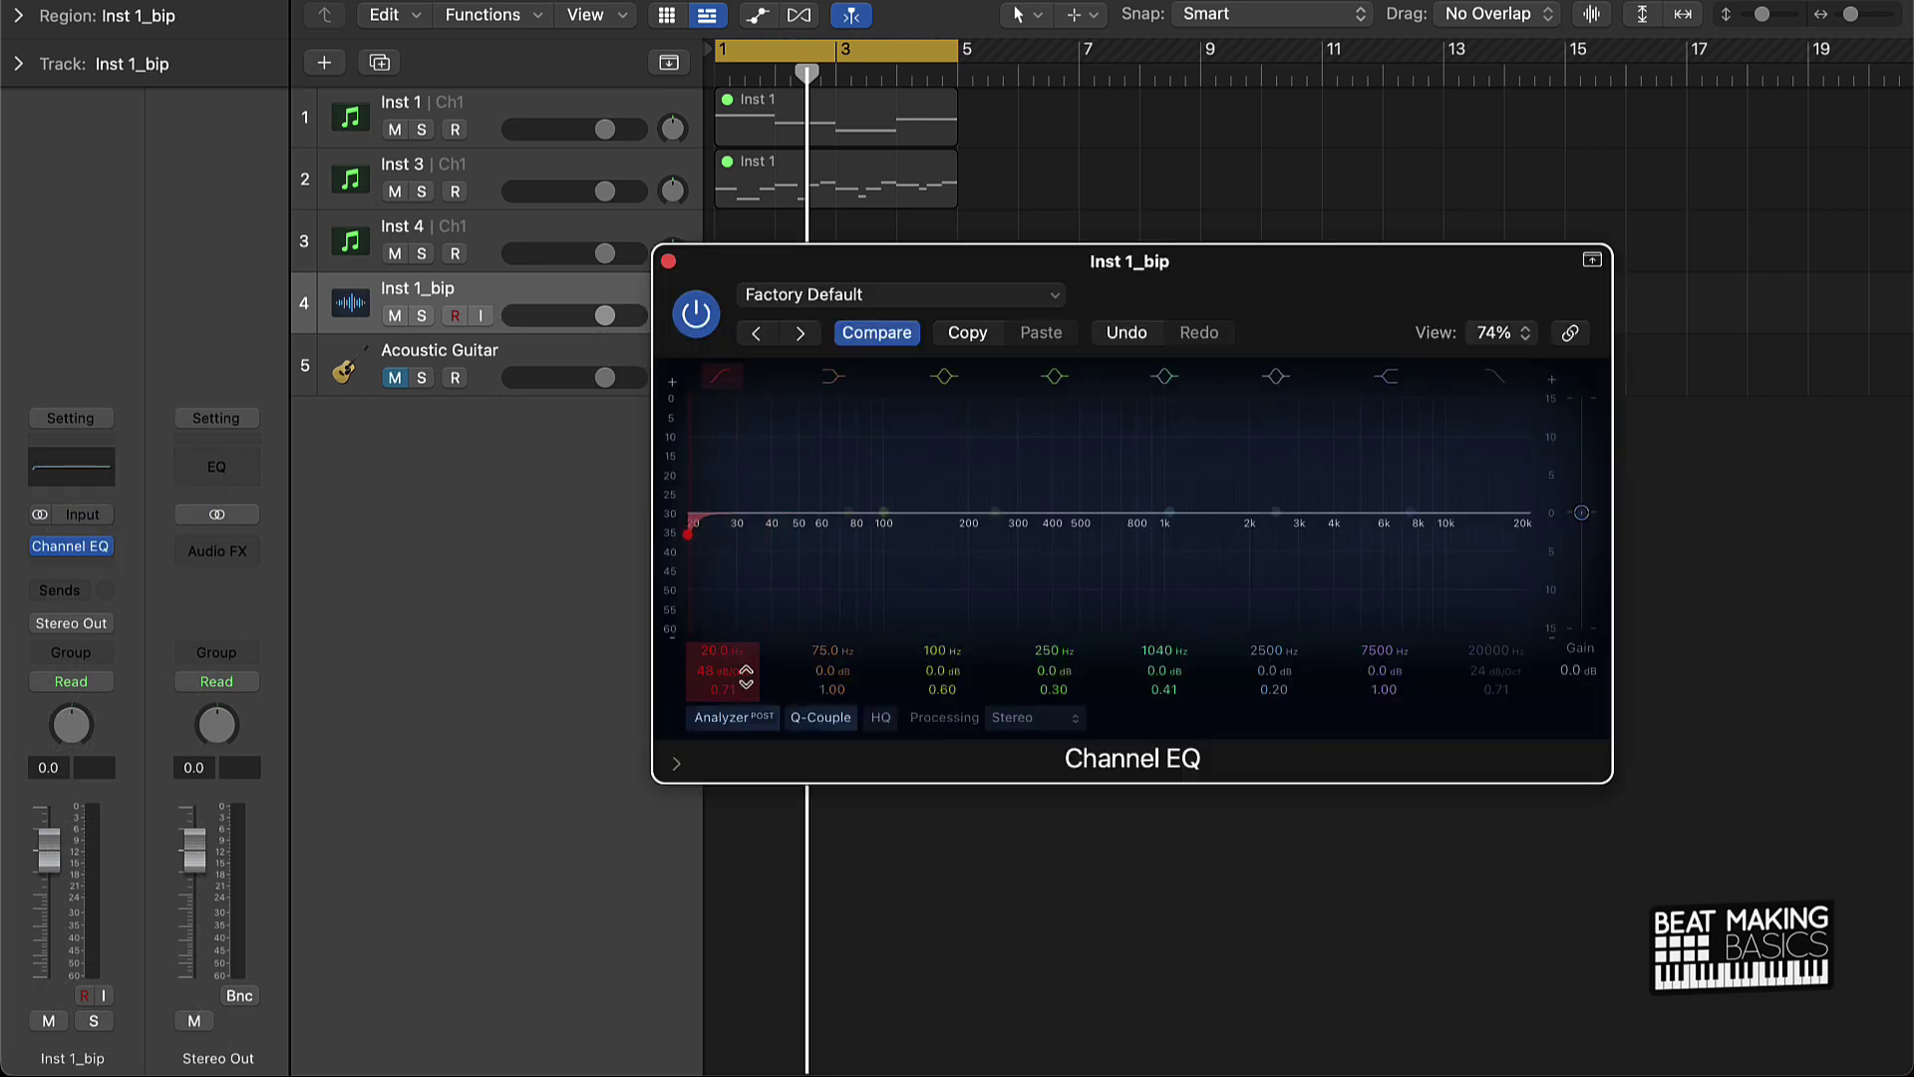
mouse_move(746, 673)
left_mouse_down()
mouse_move(731, 690)
mouse_move(730, 630)
mouse_move(726, 662)
left_mouse_up()
key("space")
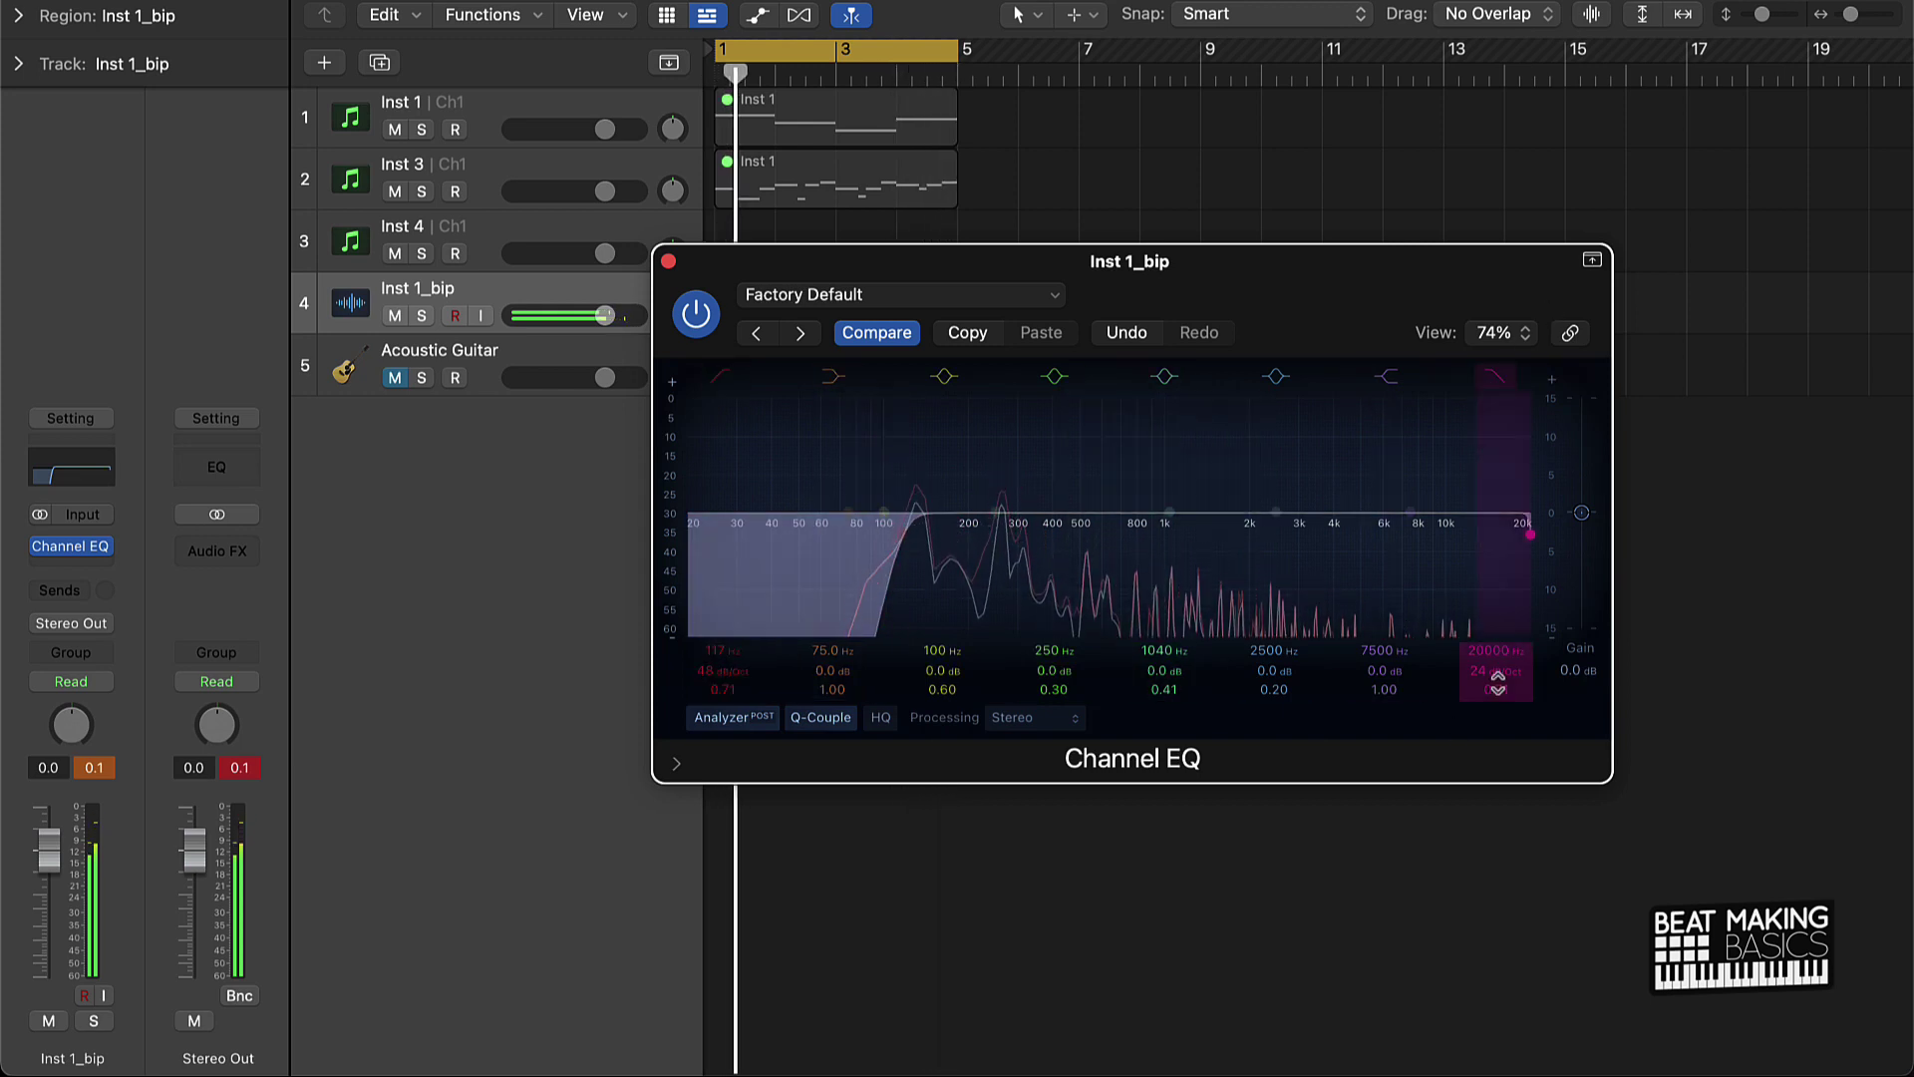
mouse_move(1497, 681)
left_mouse_down()
mouse_move(1497, 738)
mouse_move(1498, 692)
mouse_move(1497, 712)
left_mouse_up()
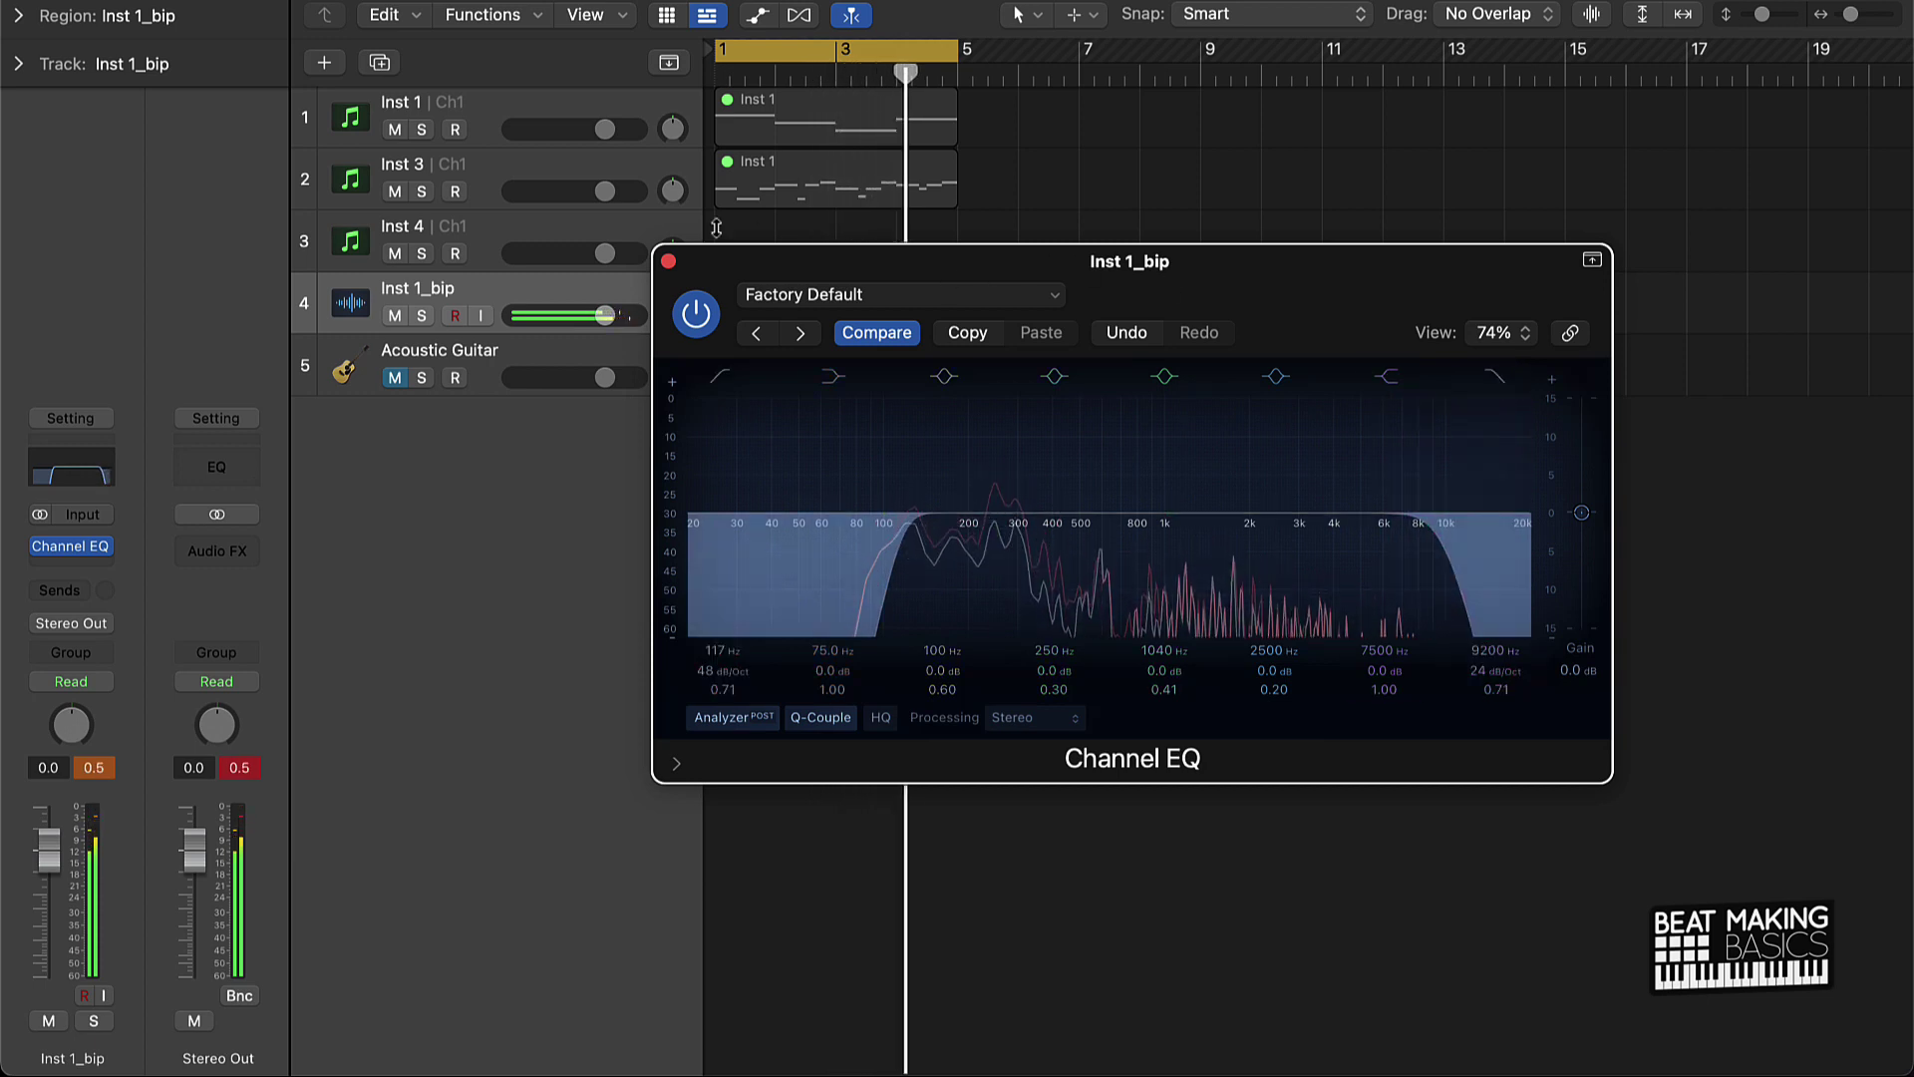
left_click(668, 262)
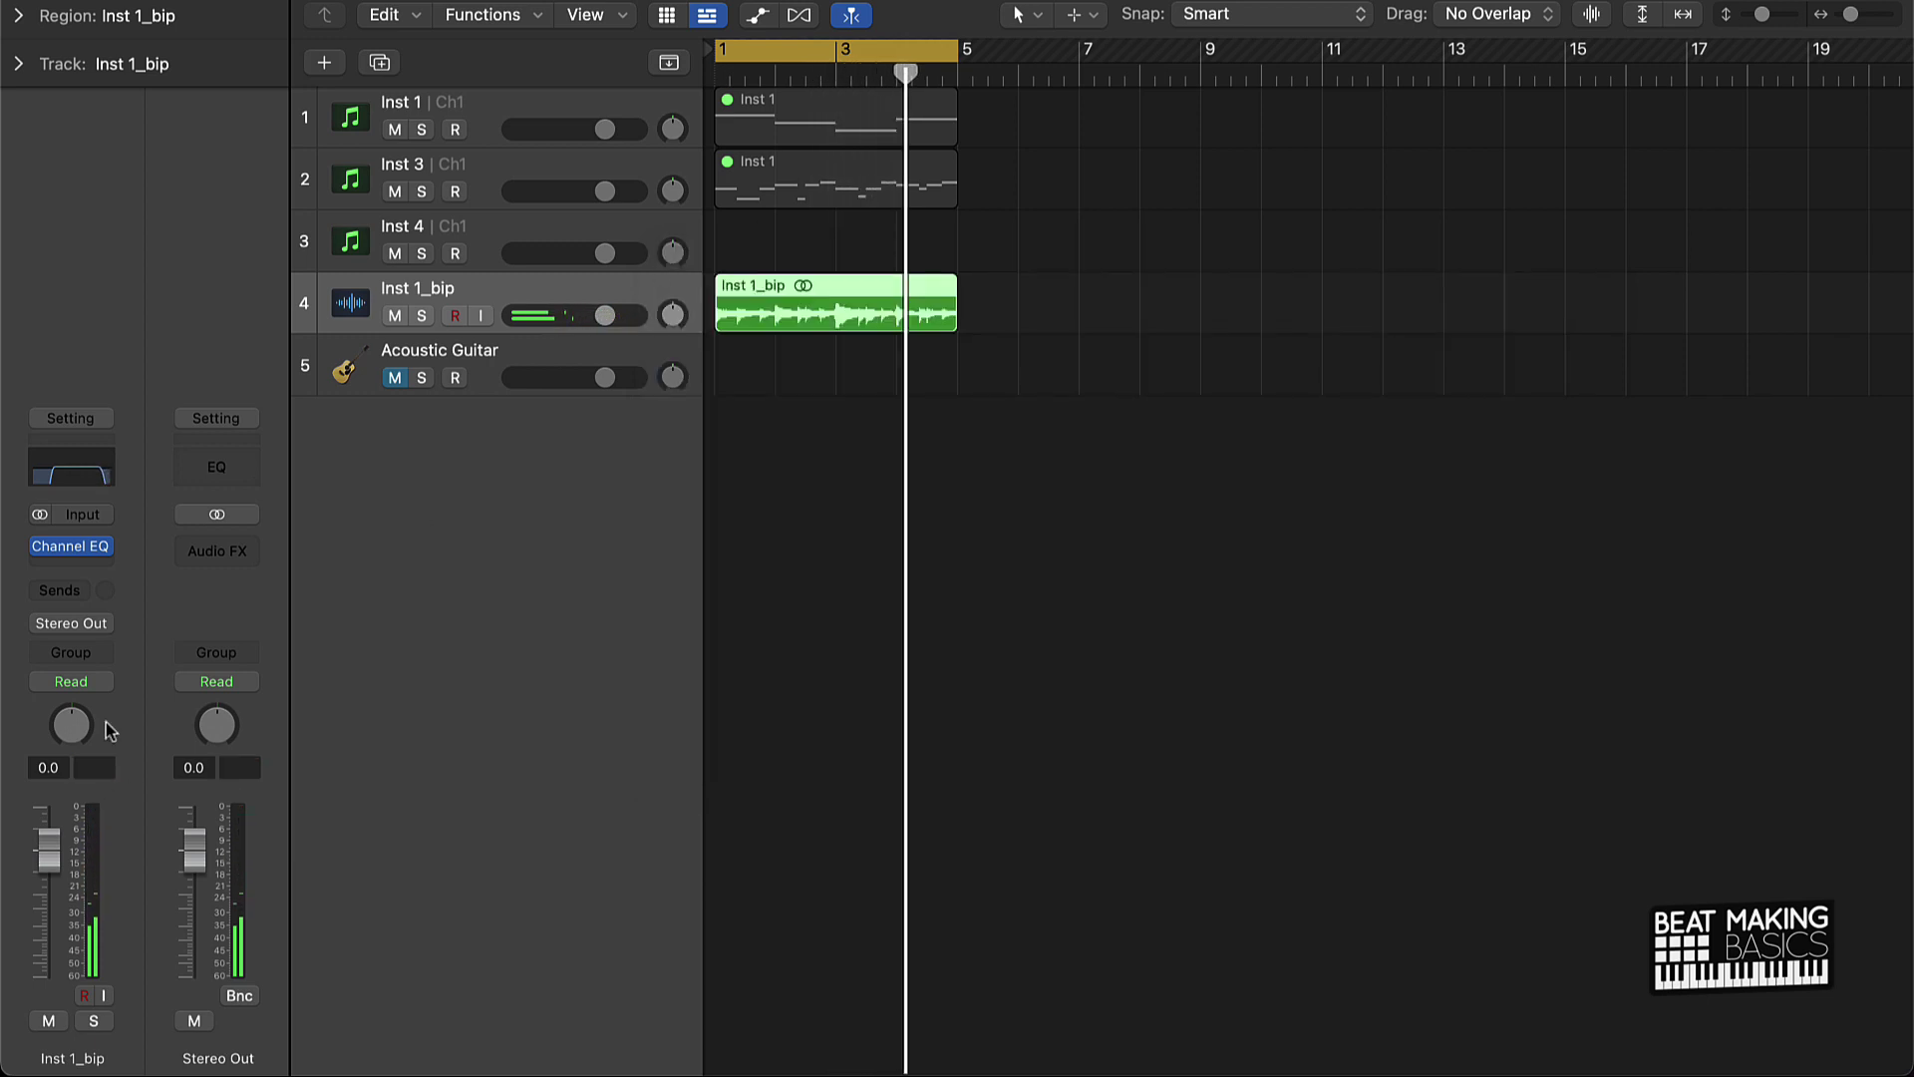
Insert the ValhallaRoom reverb after the Channel EQ on the Inst 1_bip track.
left_click(95, 568)
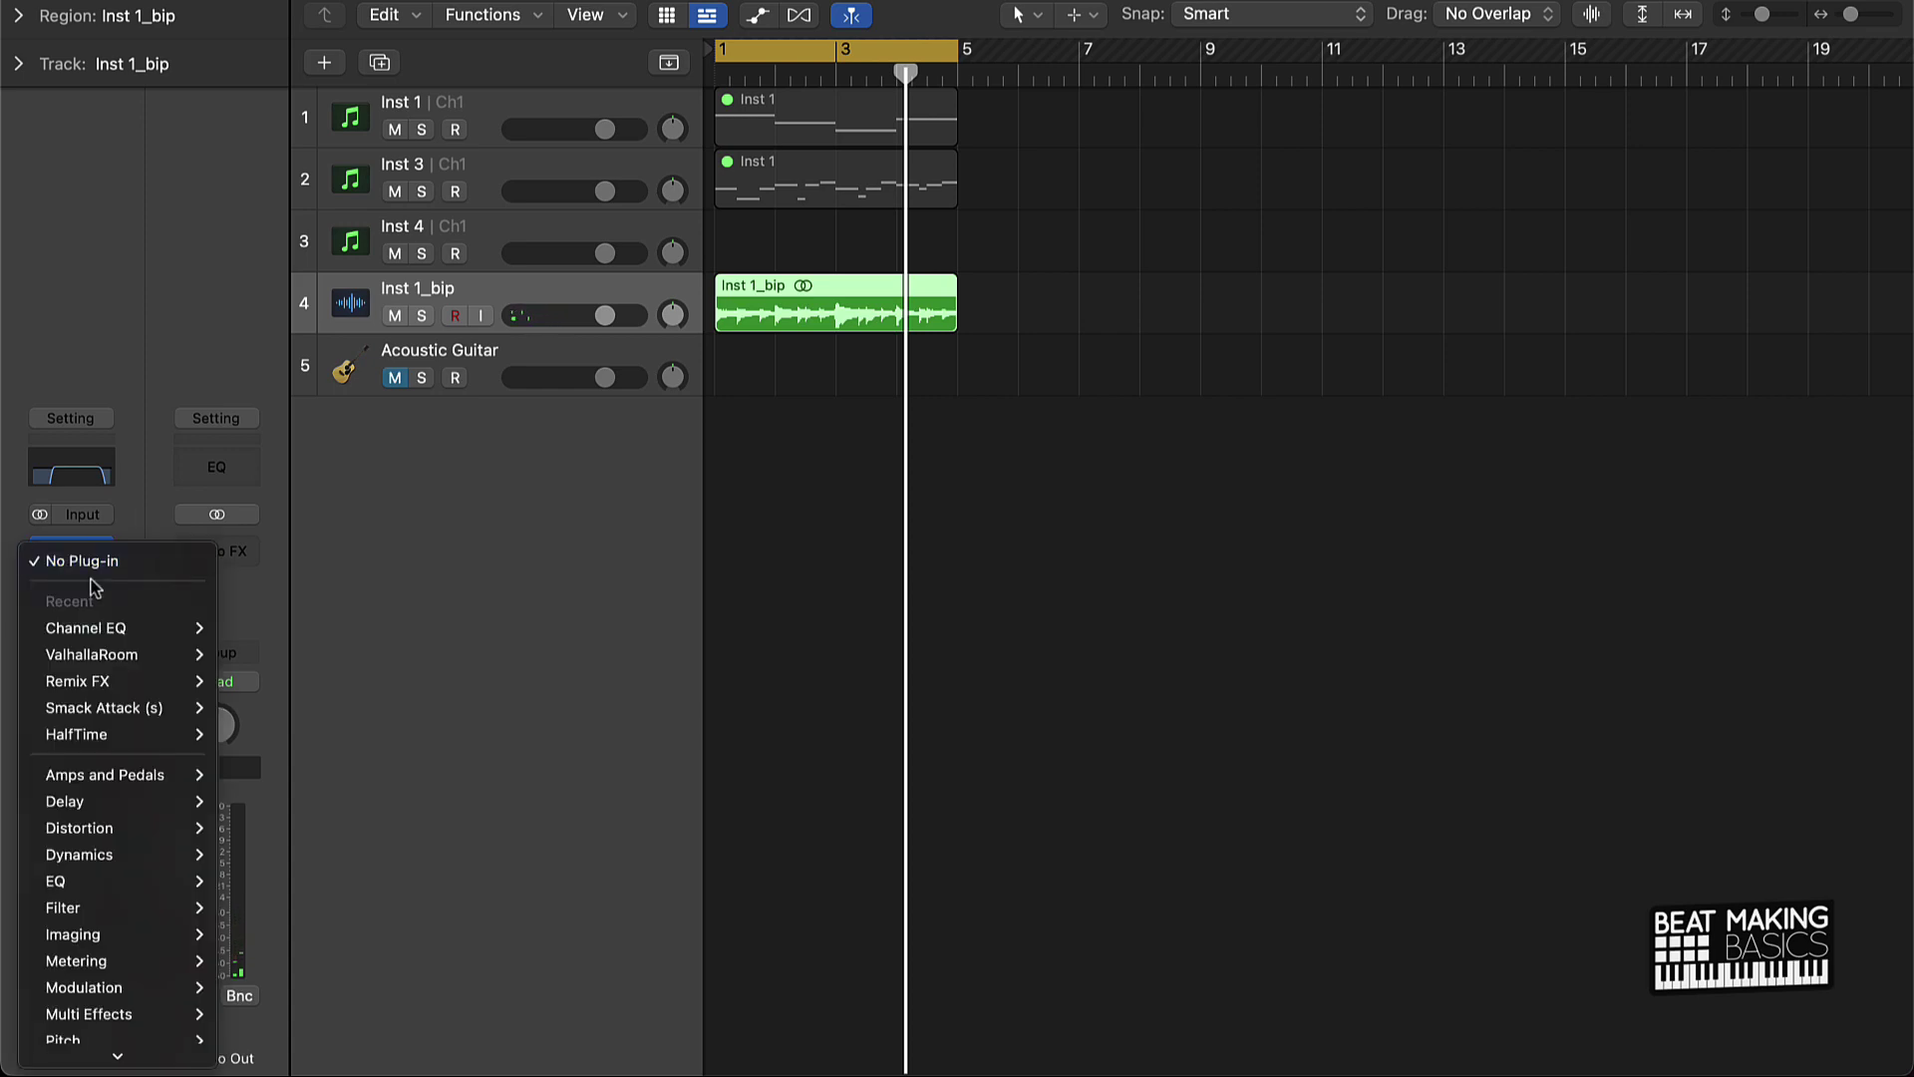
mouse_move(170, 850)
mouse_move(120, 1047)
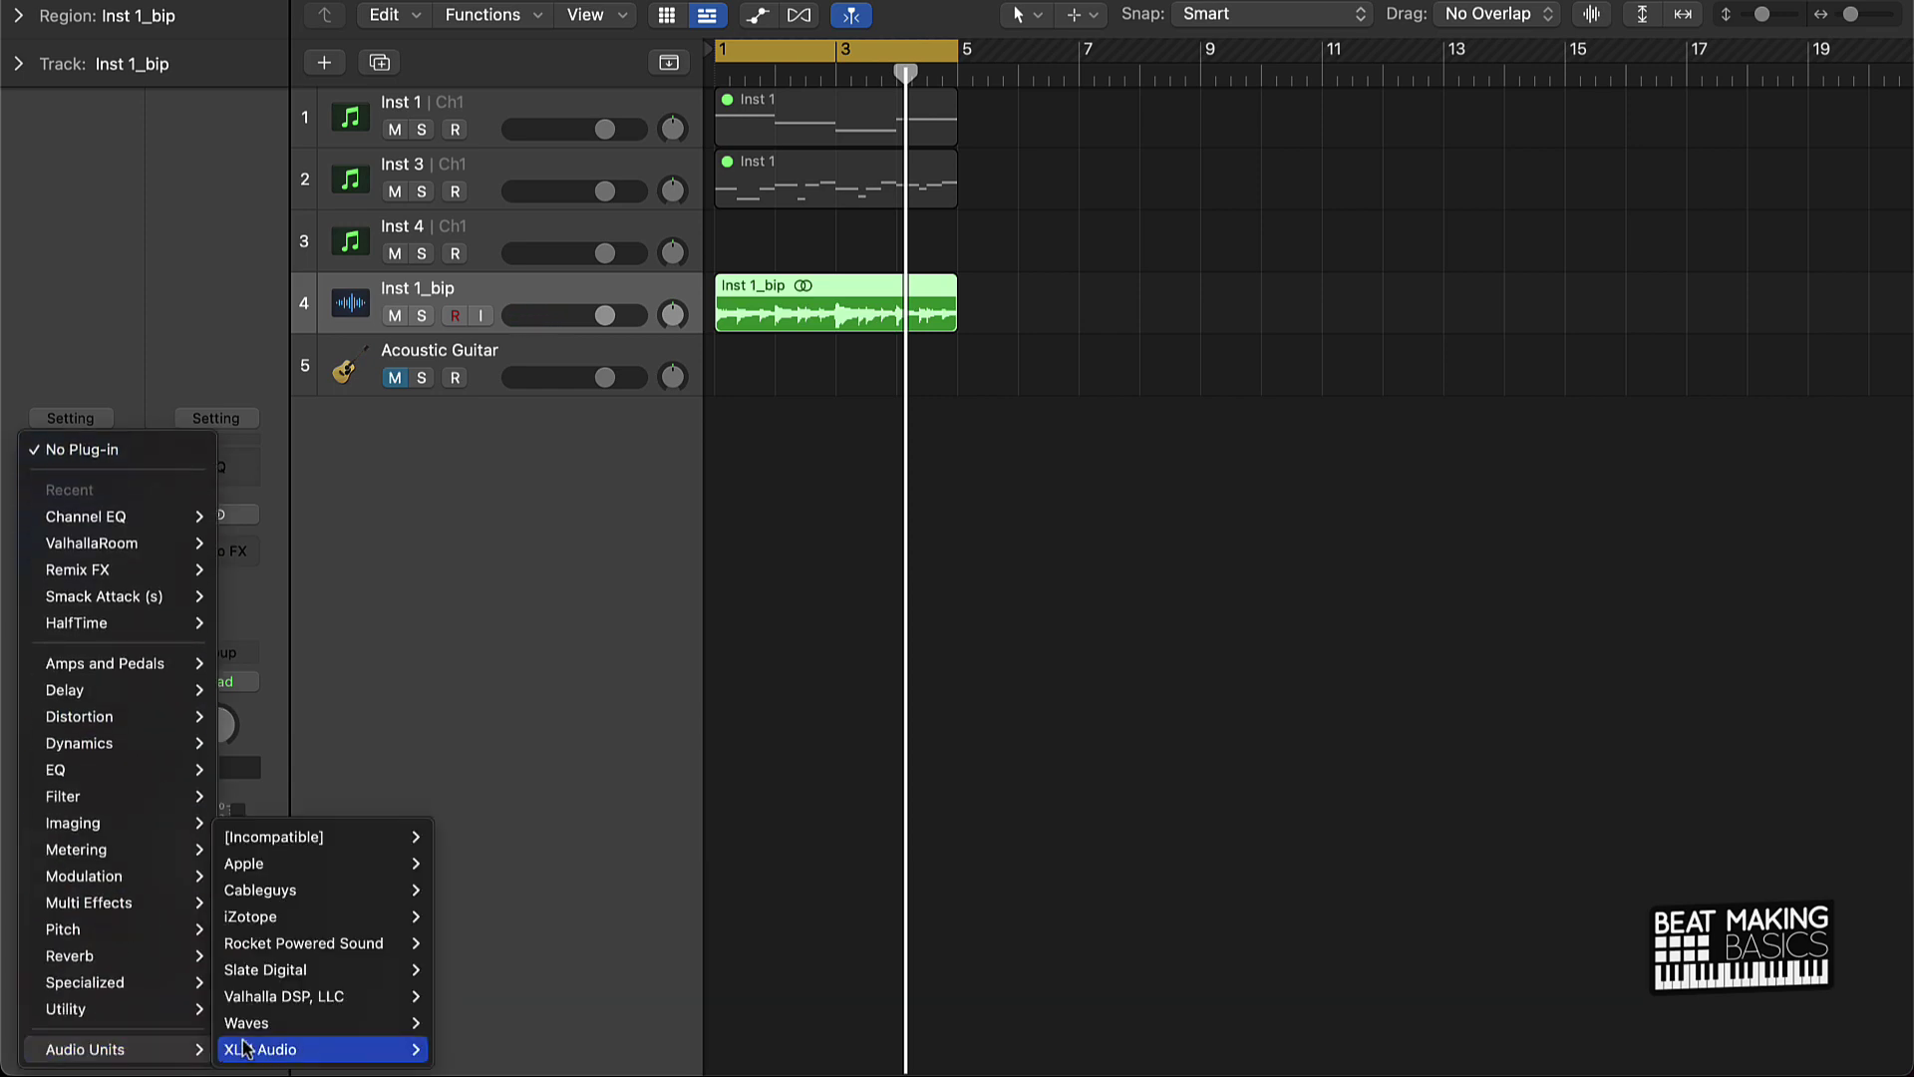
mouse_move(321, 1027)
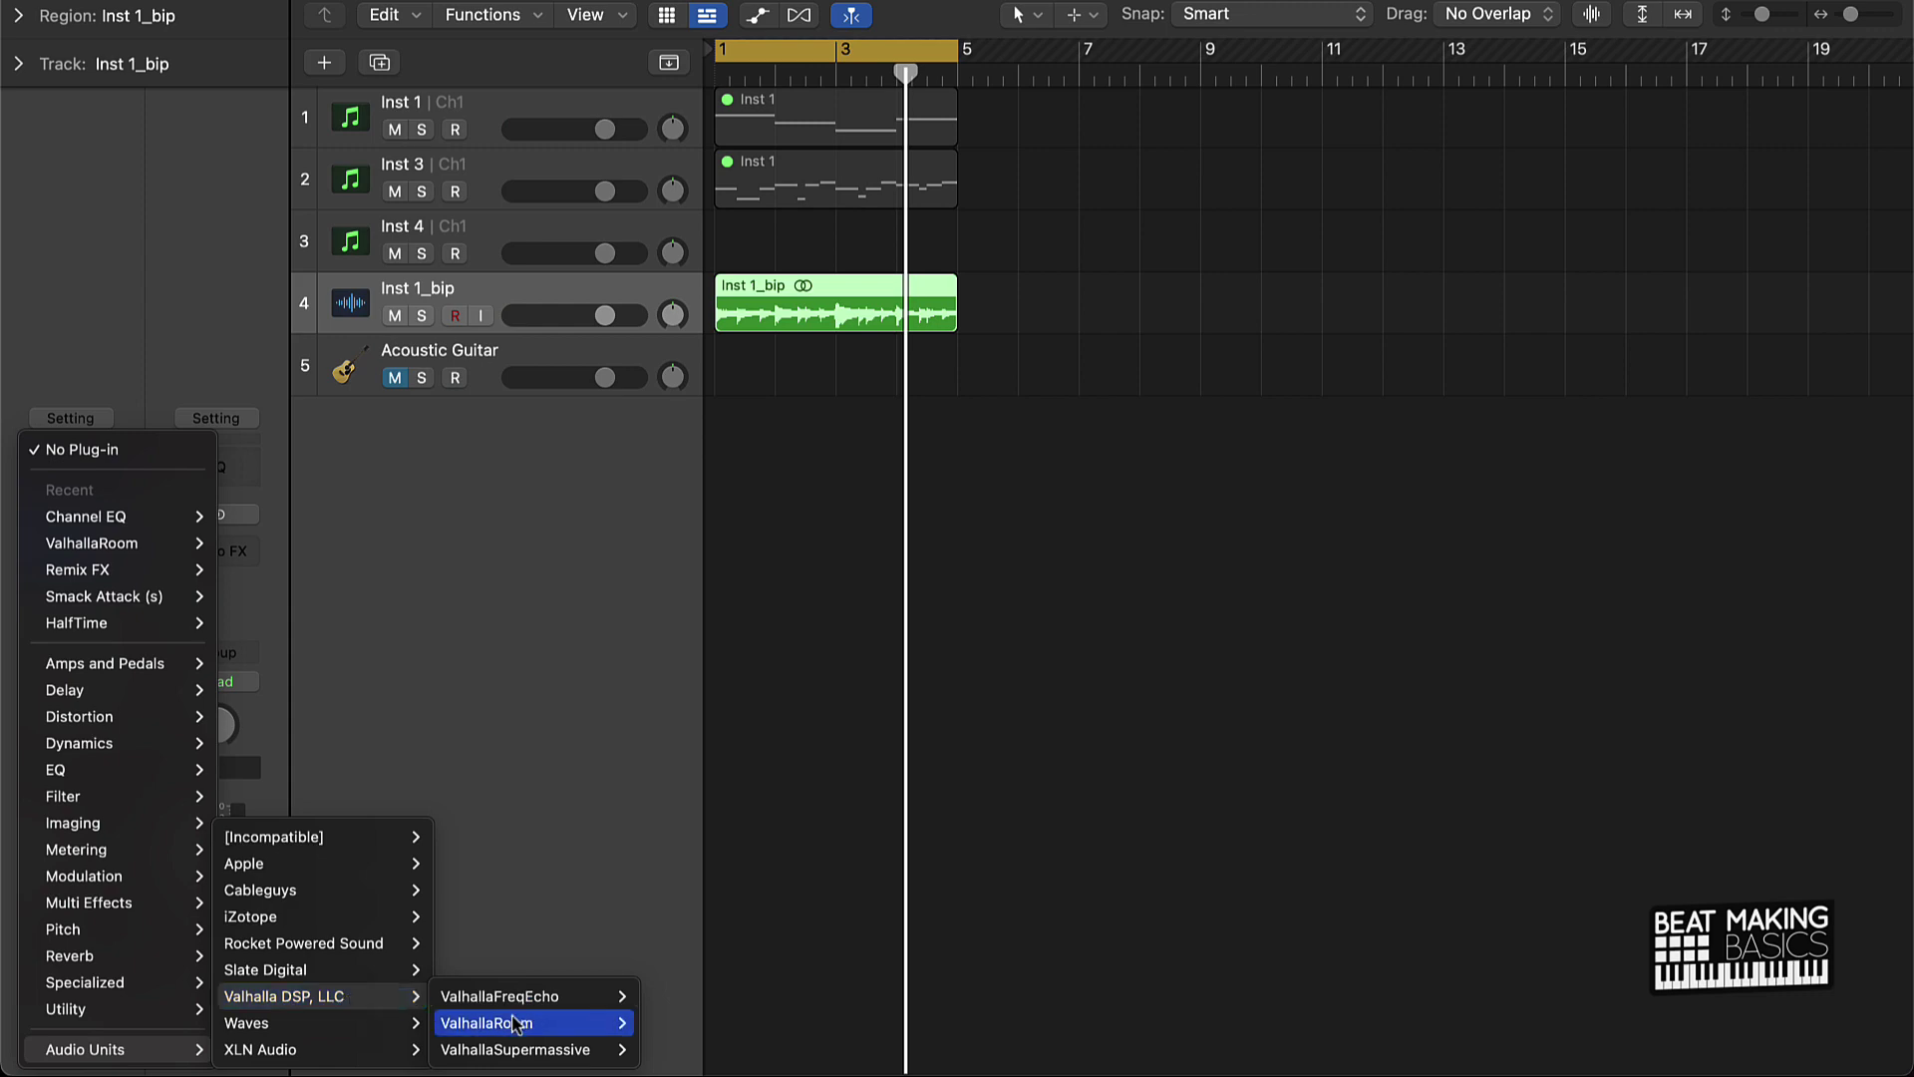
mouse_move(498, 1023)
left_click(668, 1023)
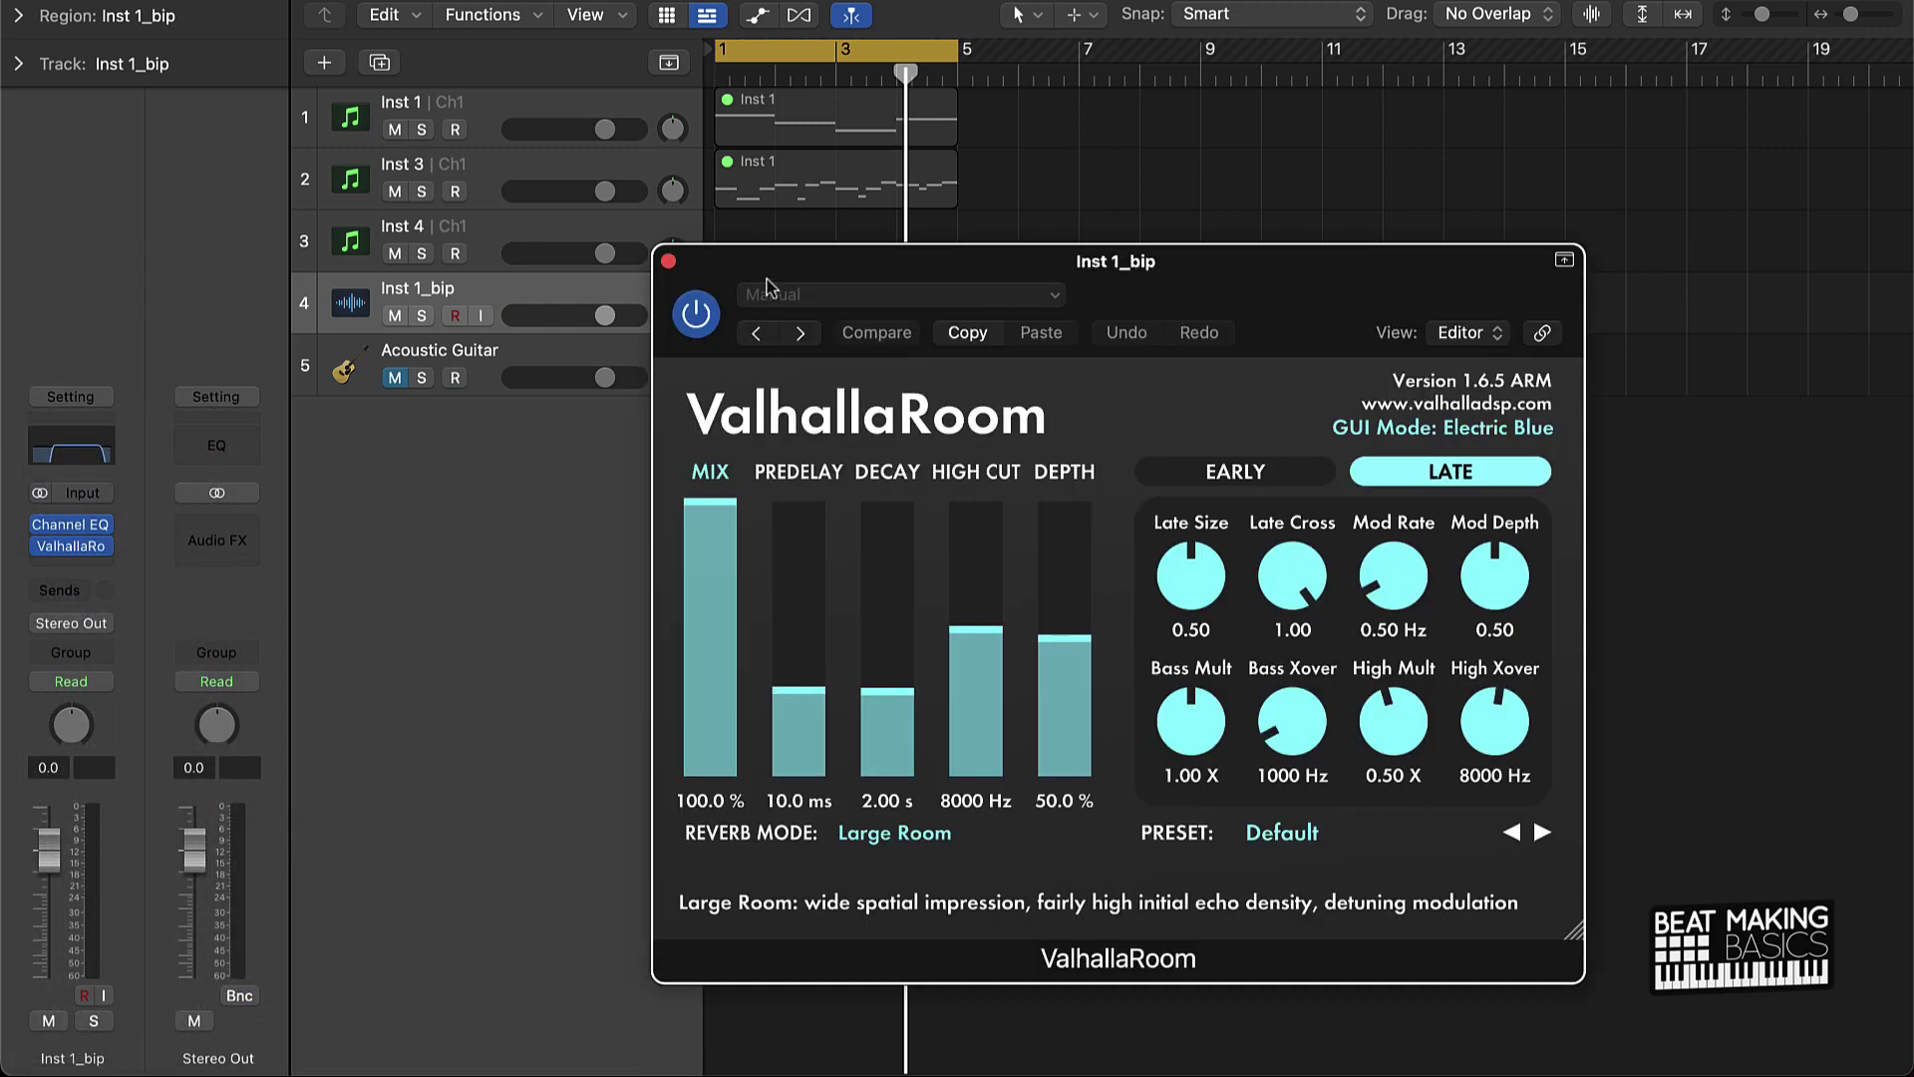
left_click_drag(1392, 279, 1223, 246)
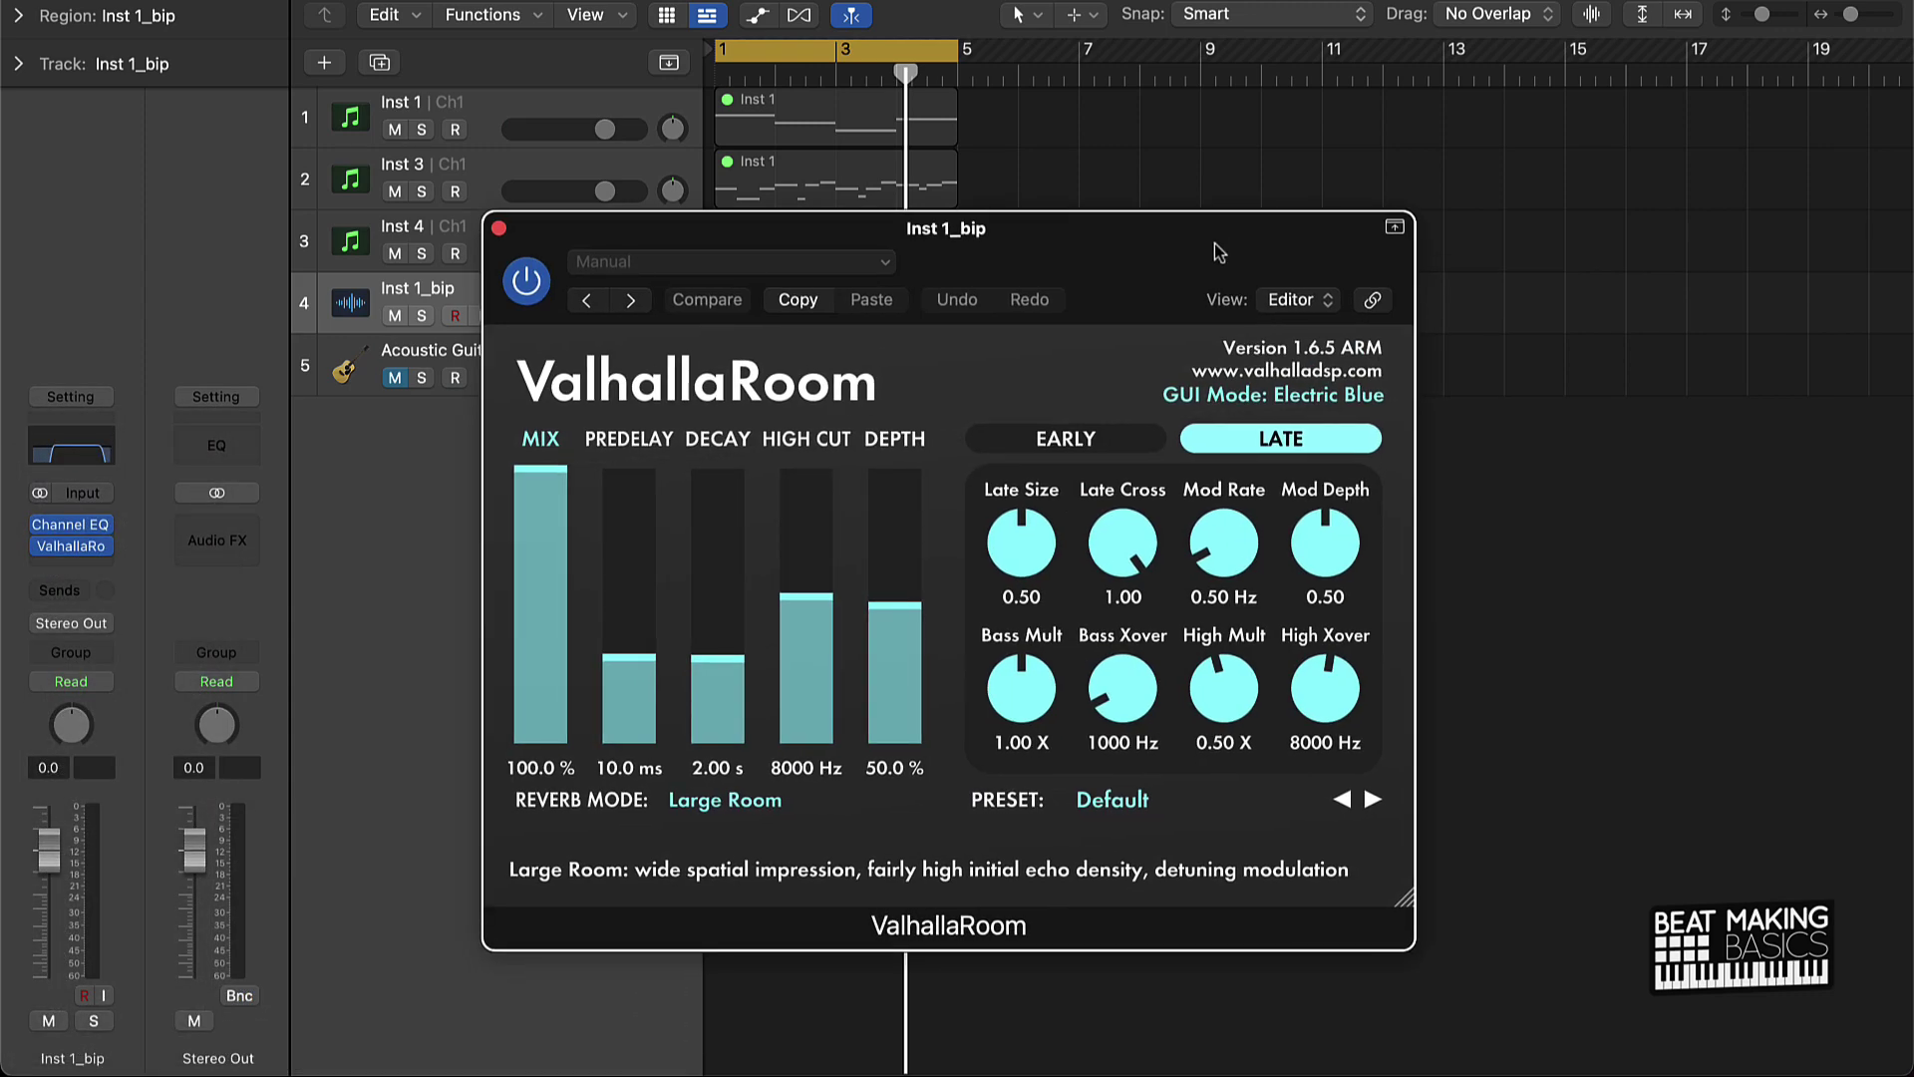
Set the reverb's predelay to 0.9 ms, decay to 3.34 s, mix to 22.1%, high cut to 9270 Hz and depth to 50.4% during playback.
left_click_drag(624, 654, 624, 698)
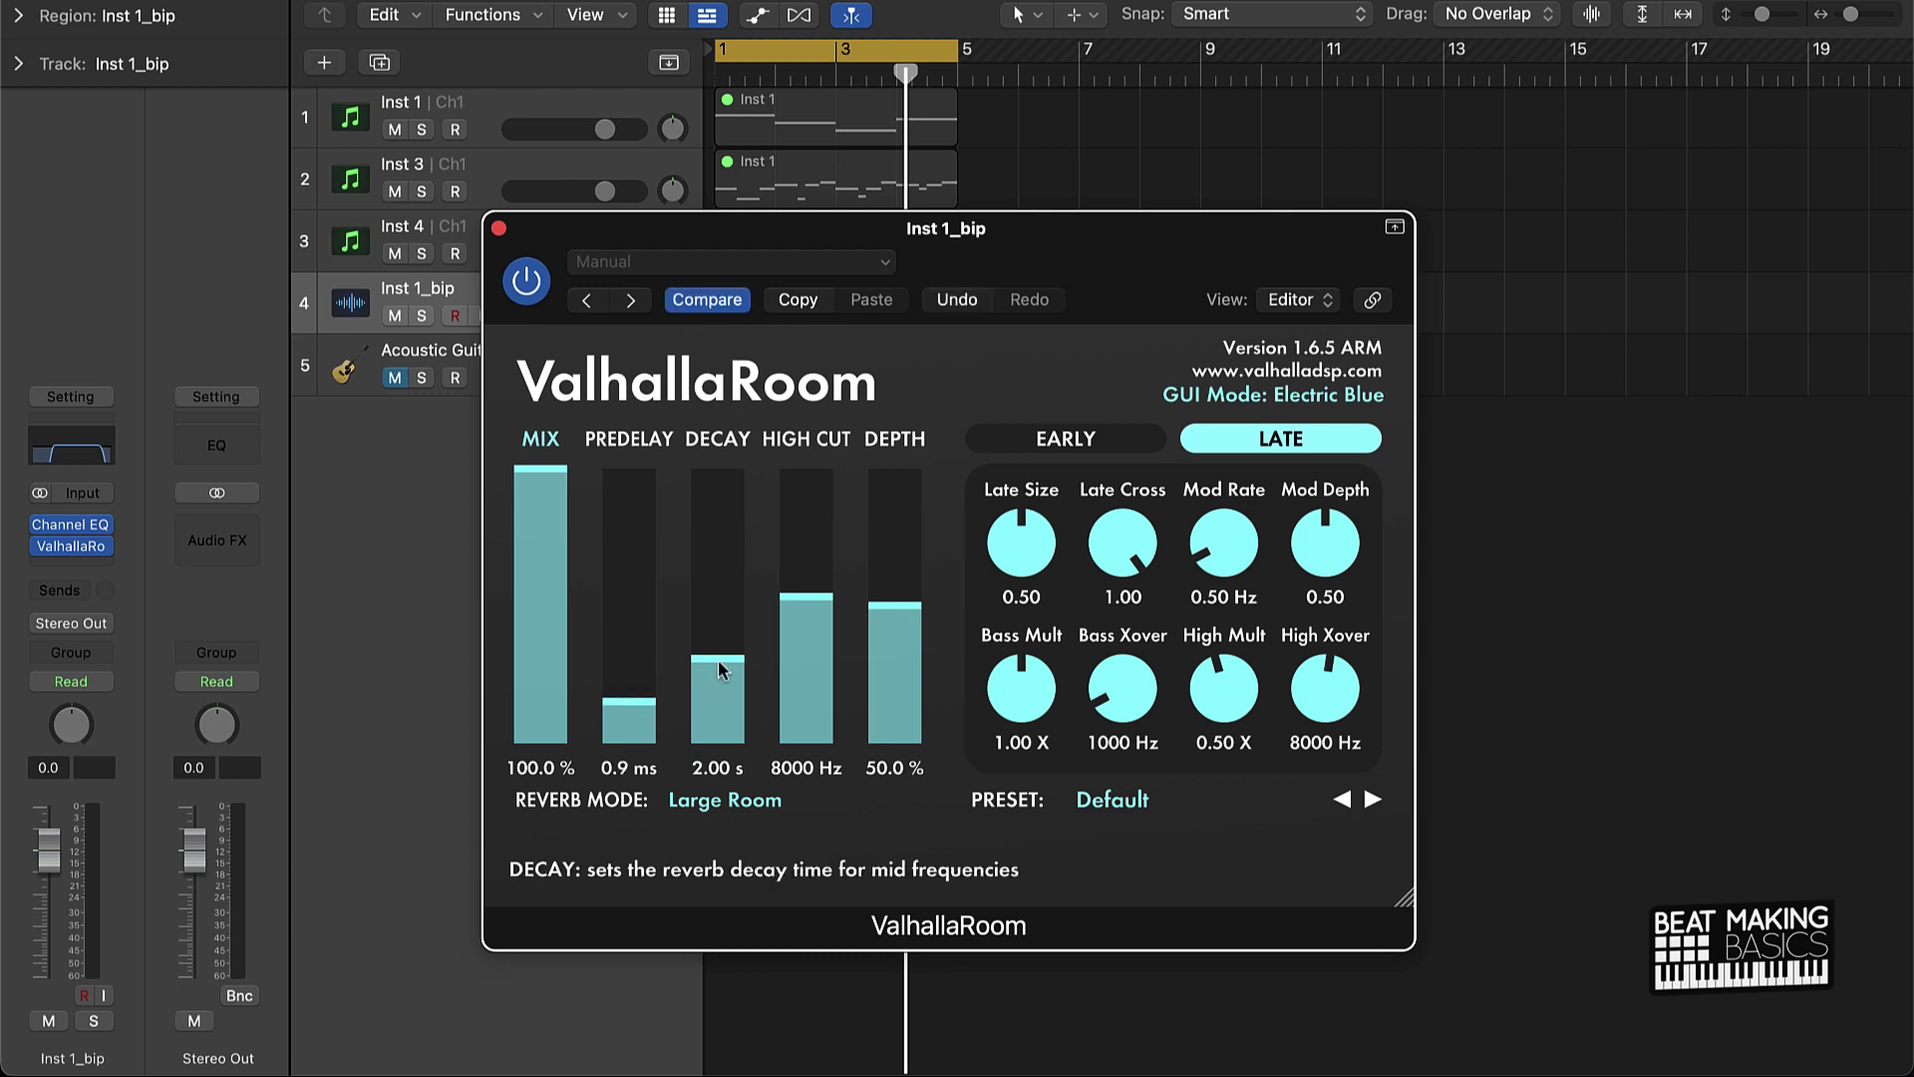
left_click_drag(718, 660, 718, 650)
left_click_drag(544, 577, 545, 683)
key("space")
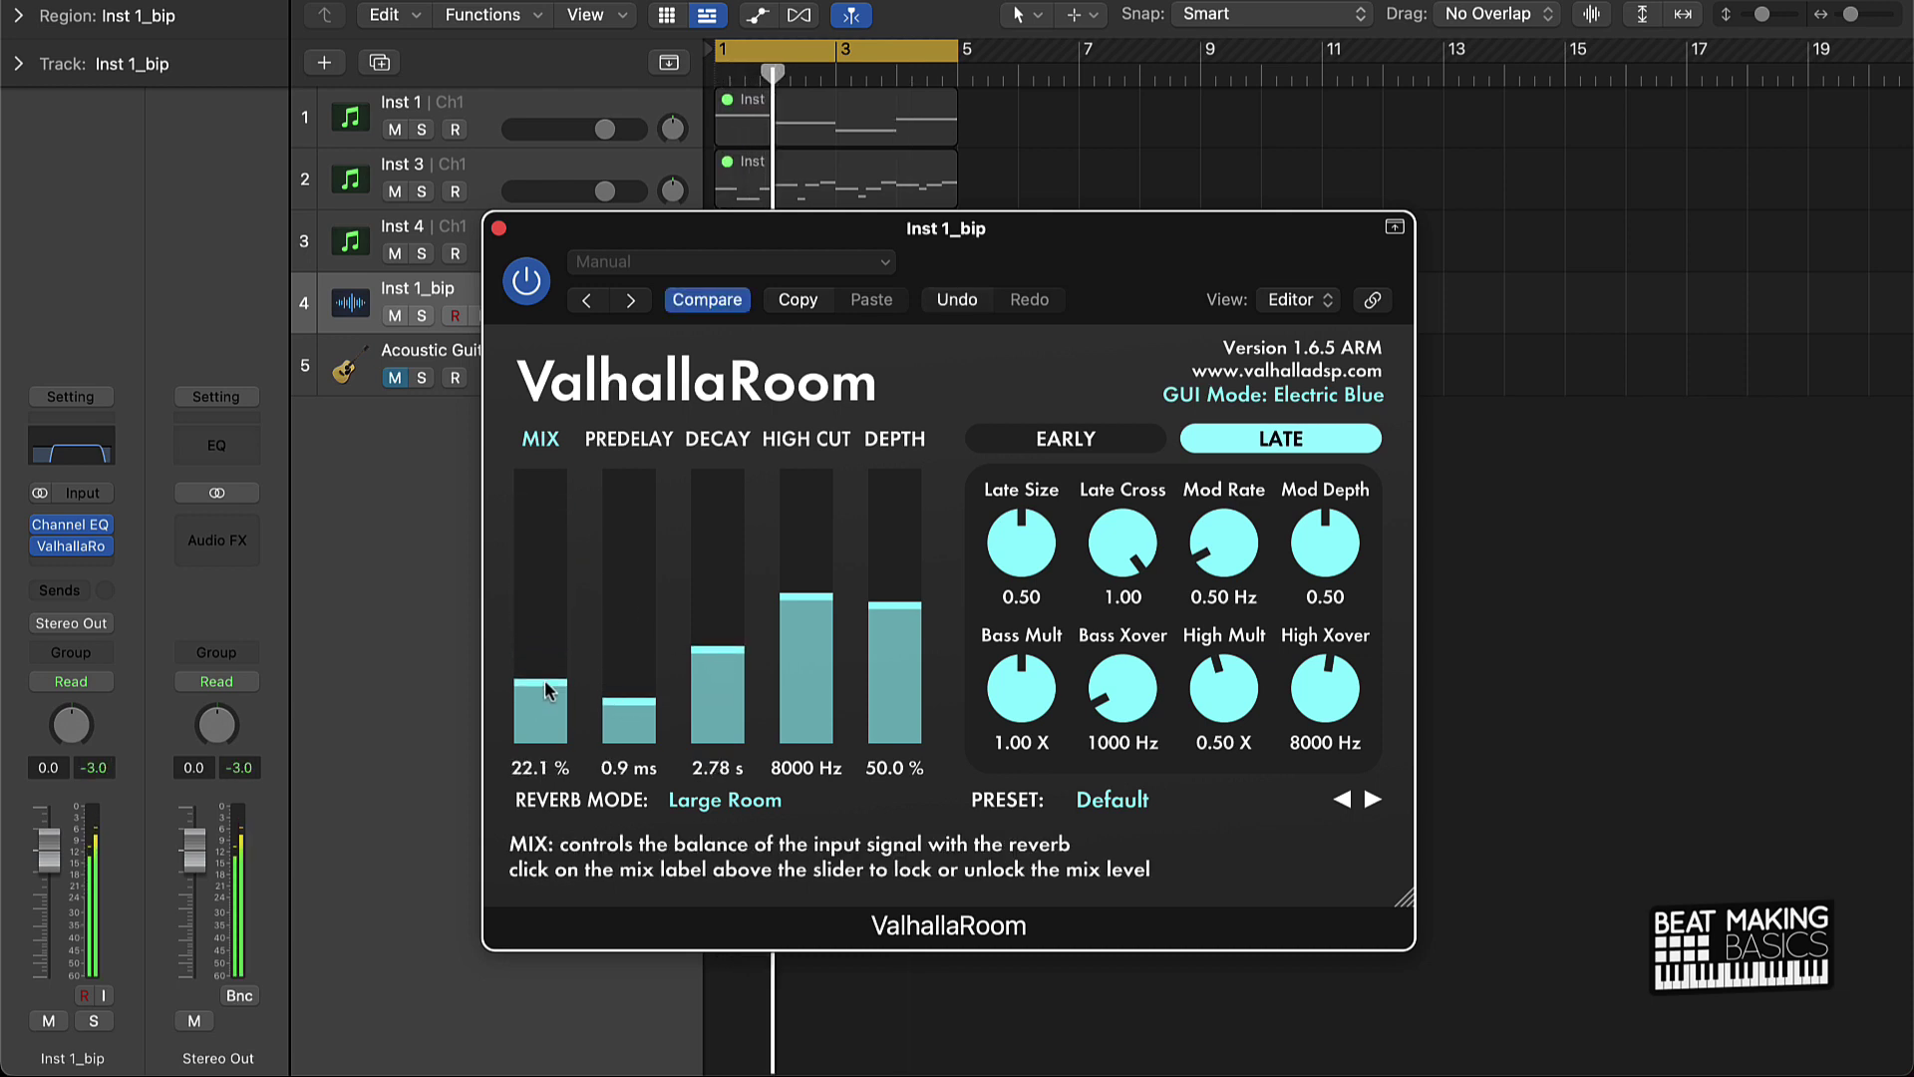
left_click_drag(717, 653, 796, 595)
left_click_drag(894, 638, 895, 637)
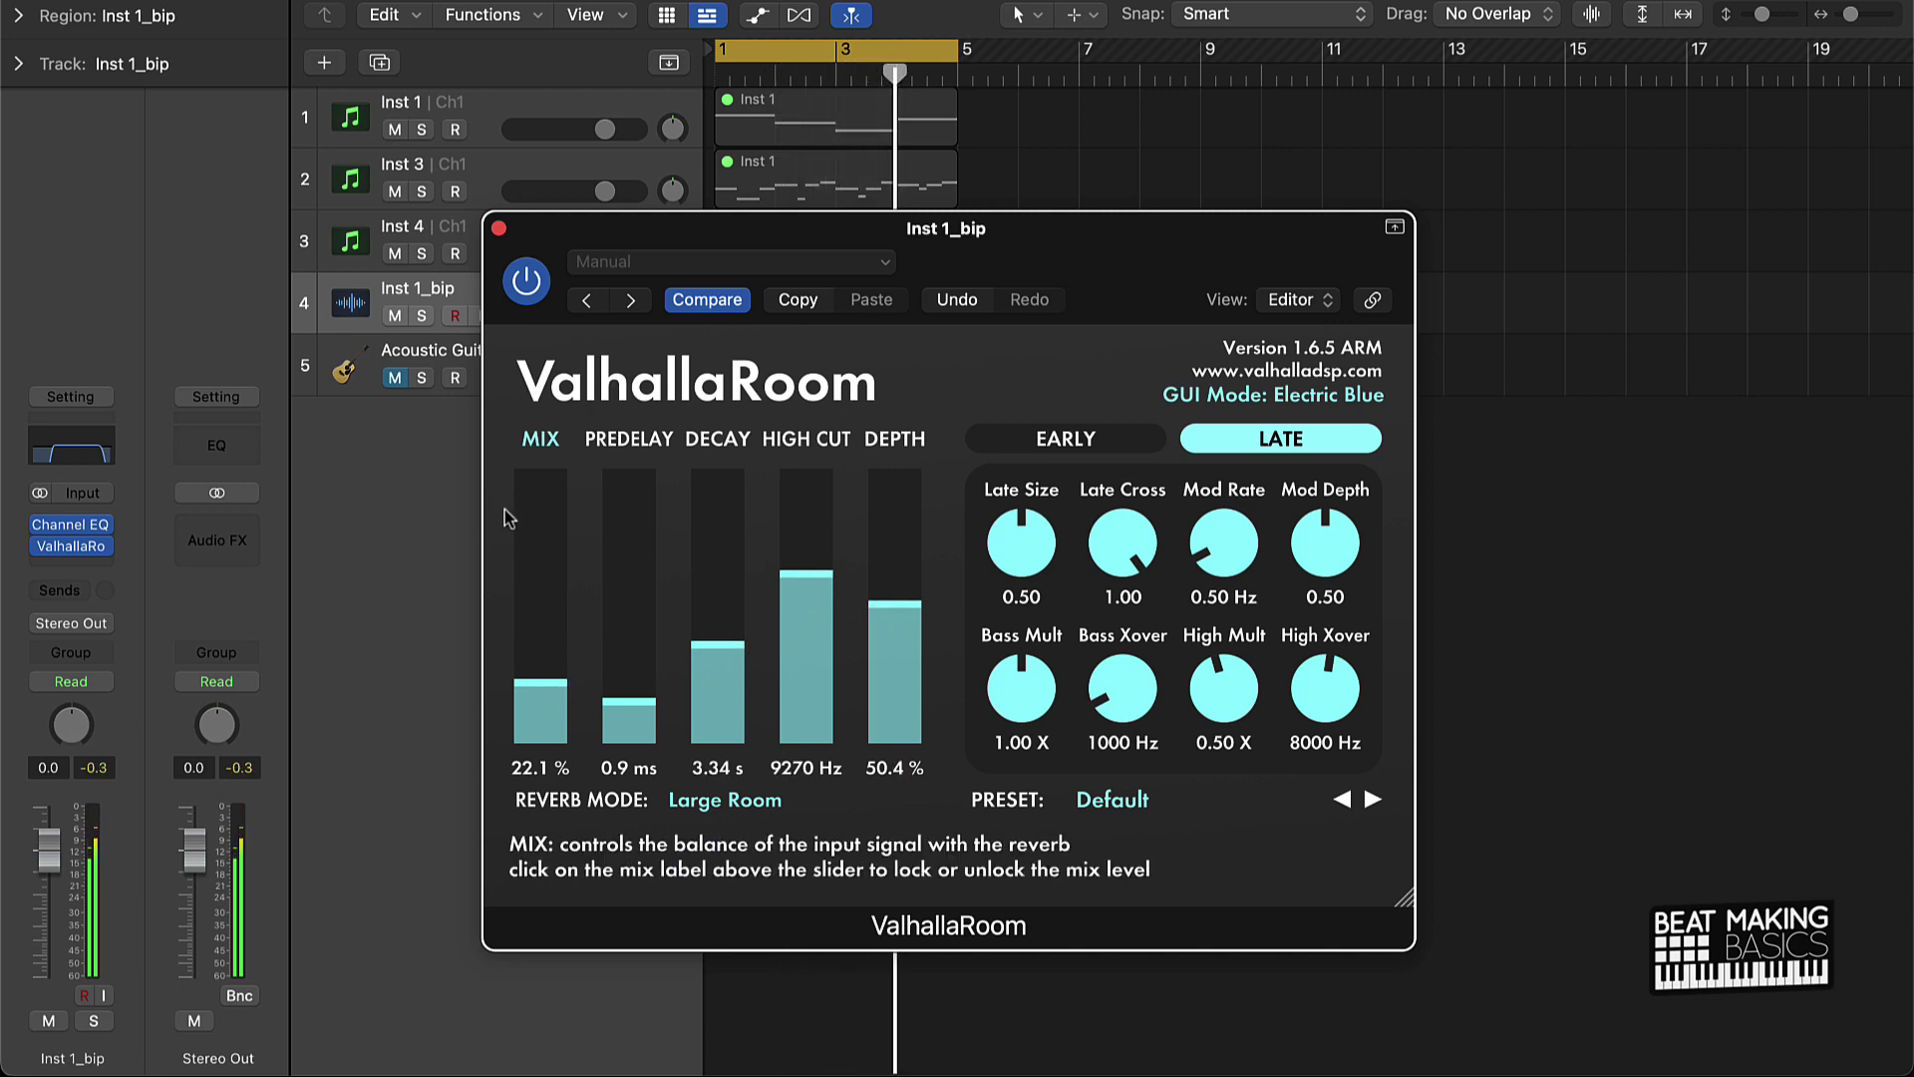
Close the ValhallaRoom window and deselect the Inst 1_bip region after listening to the processed loop.
left_click(498, 228)
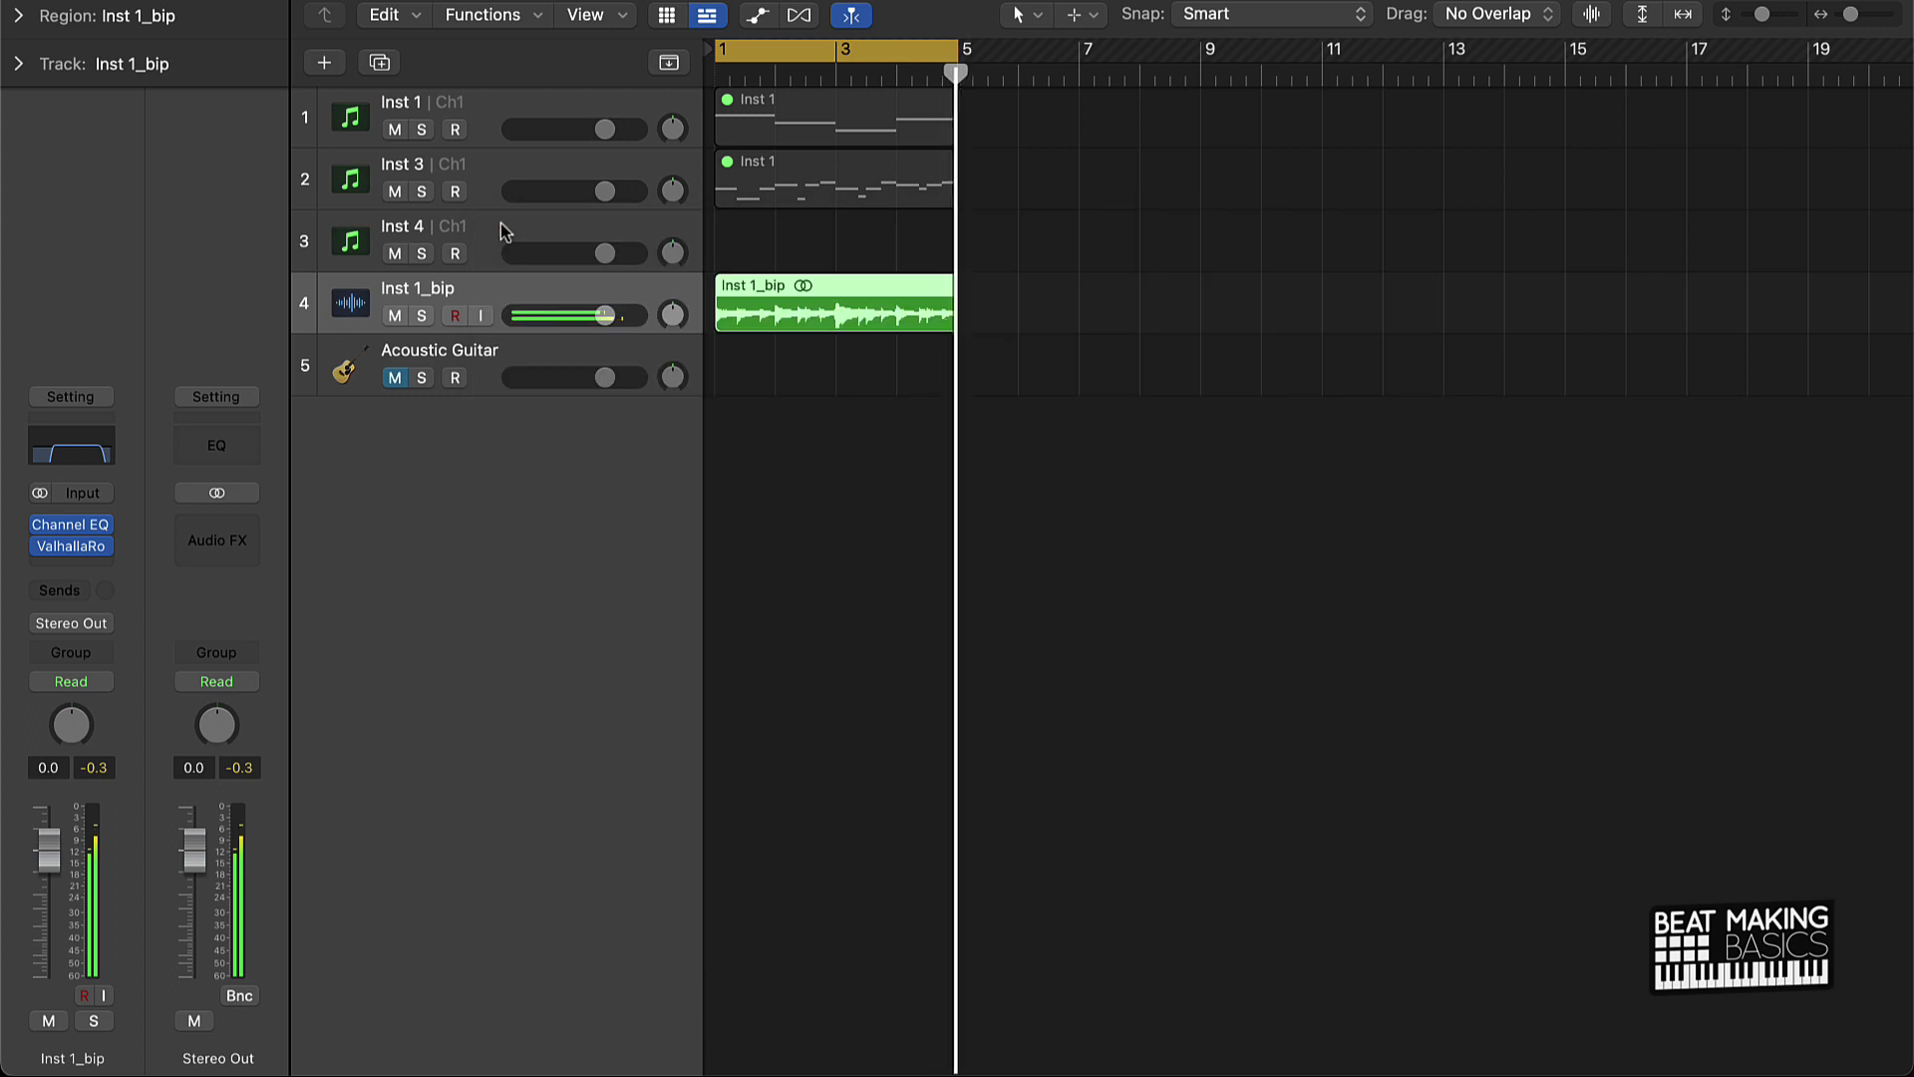
left_click(82, 565)
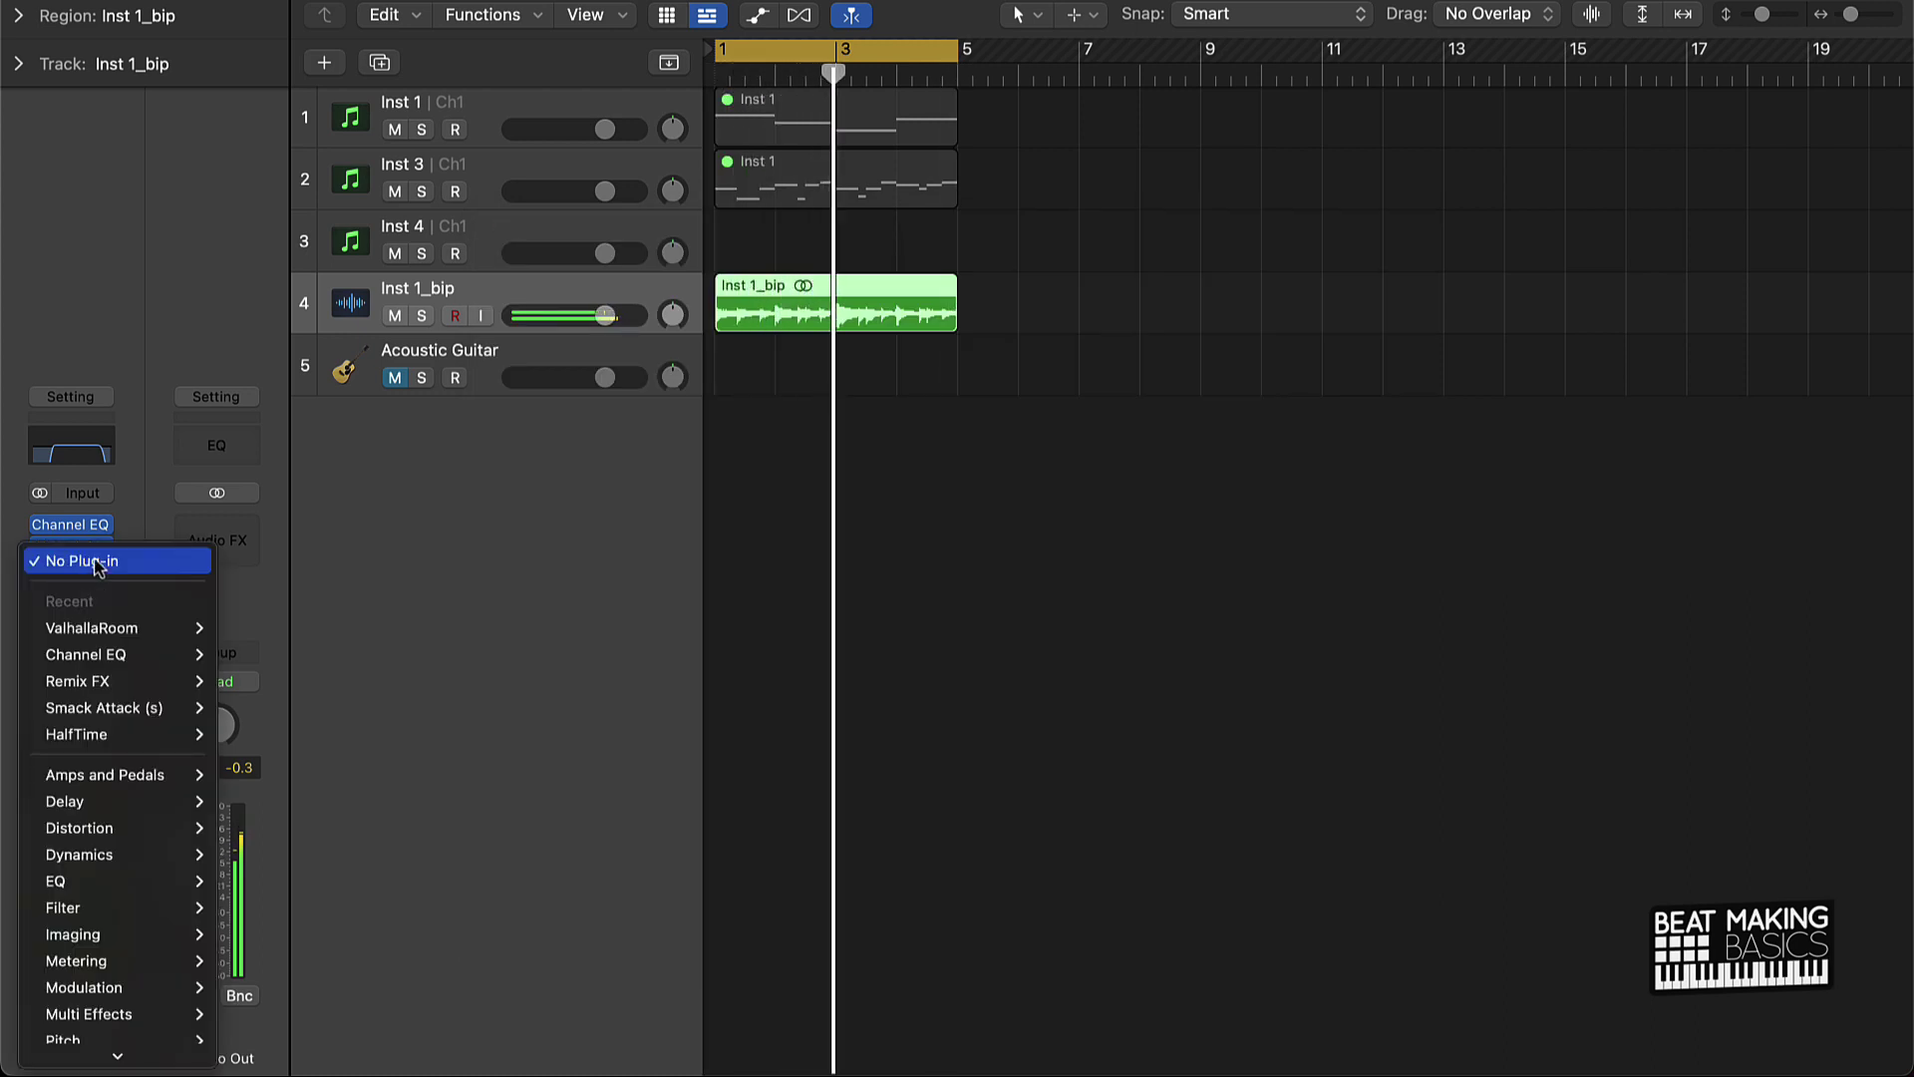
left_click(738, 451)
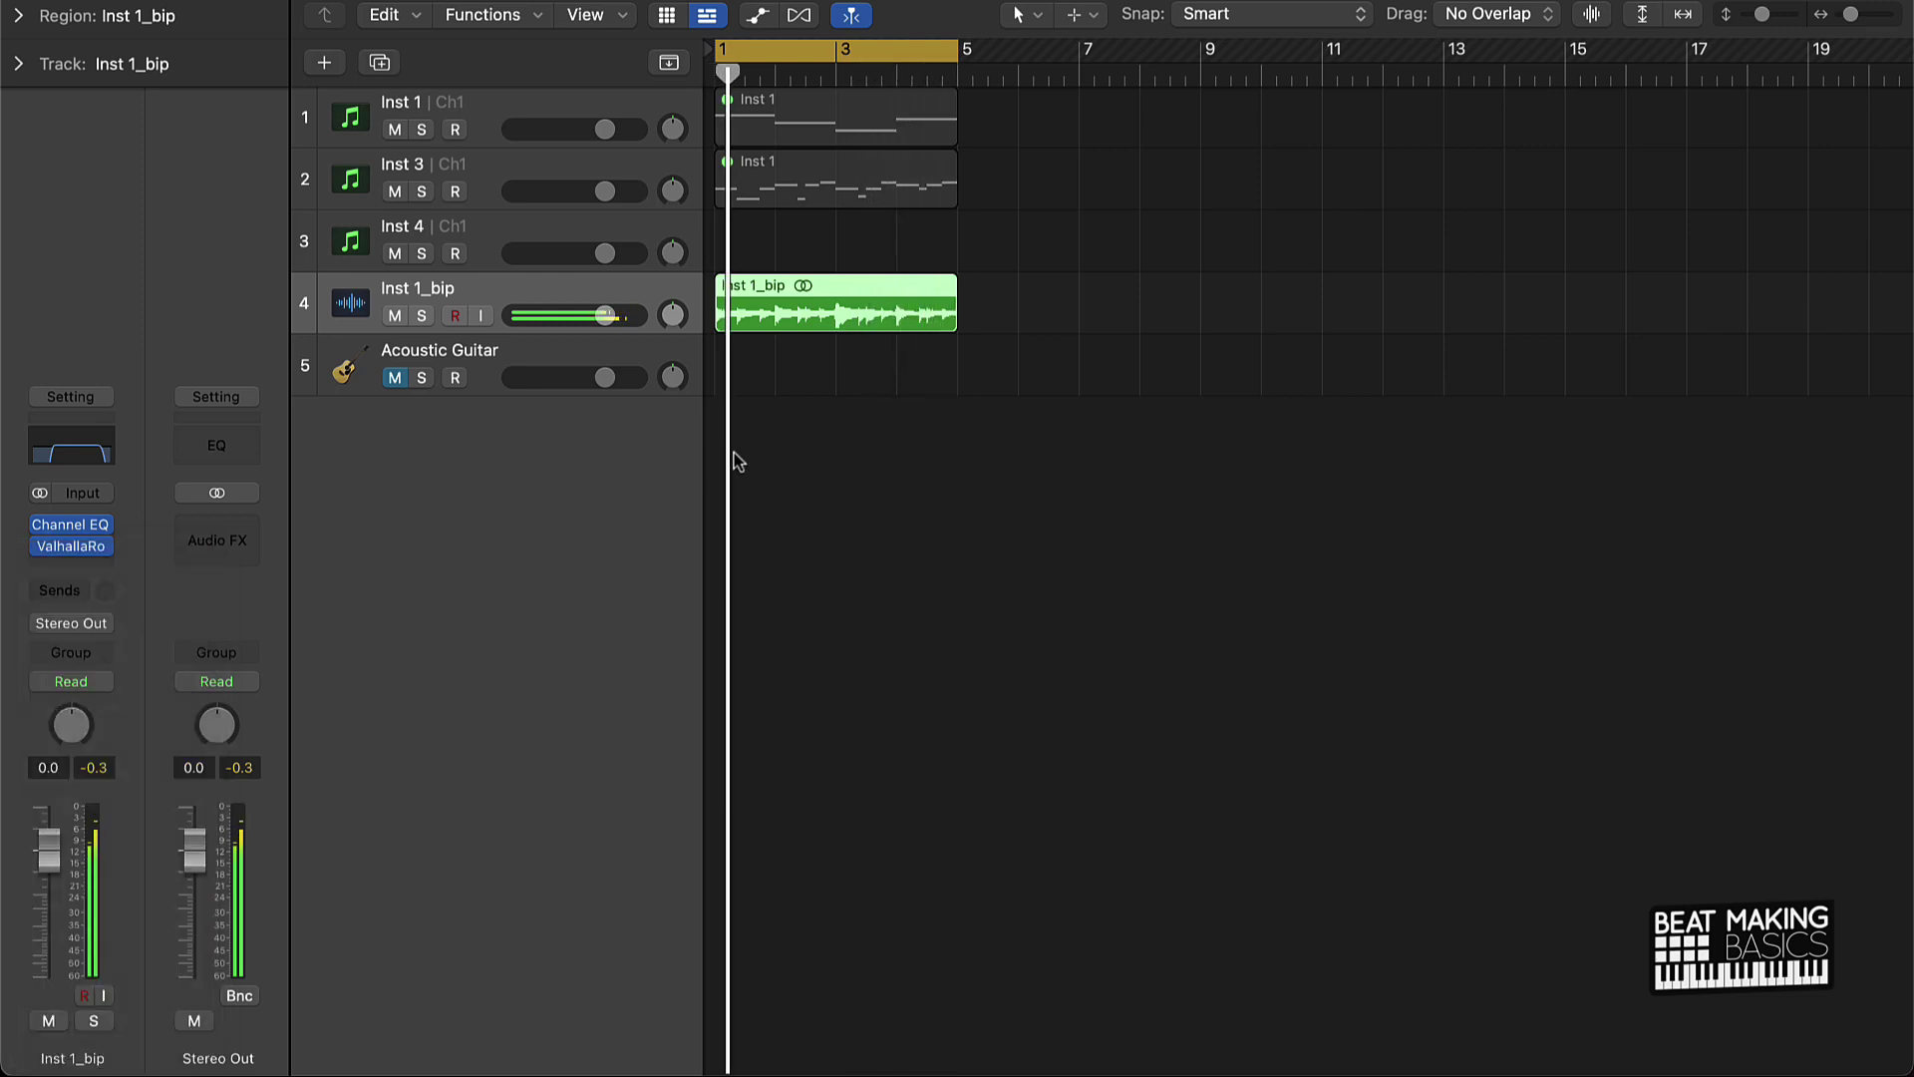
left_click(868, 455)
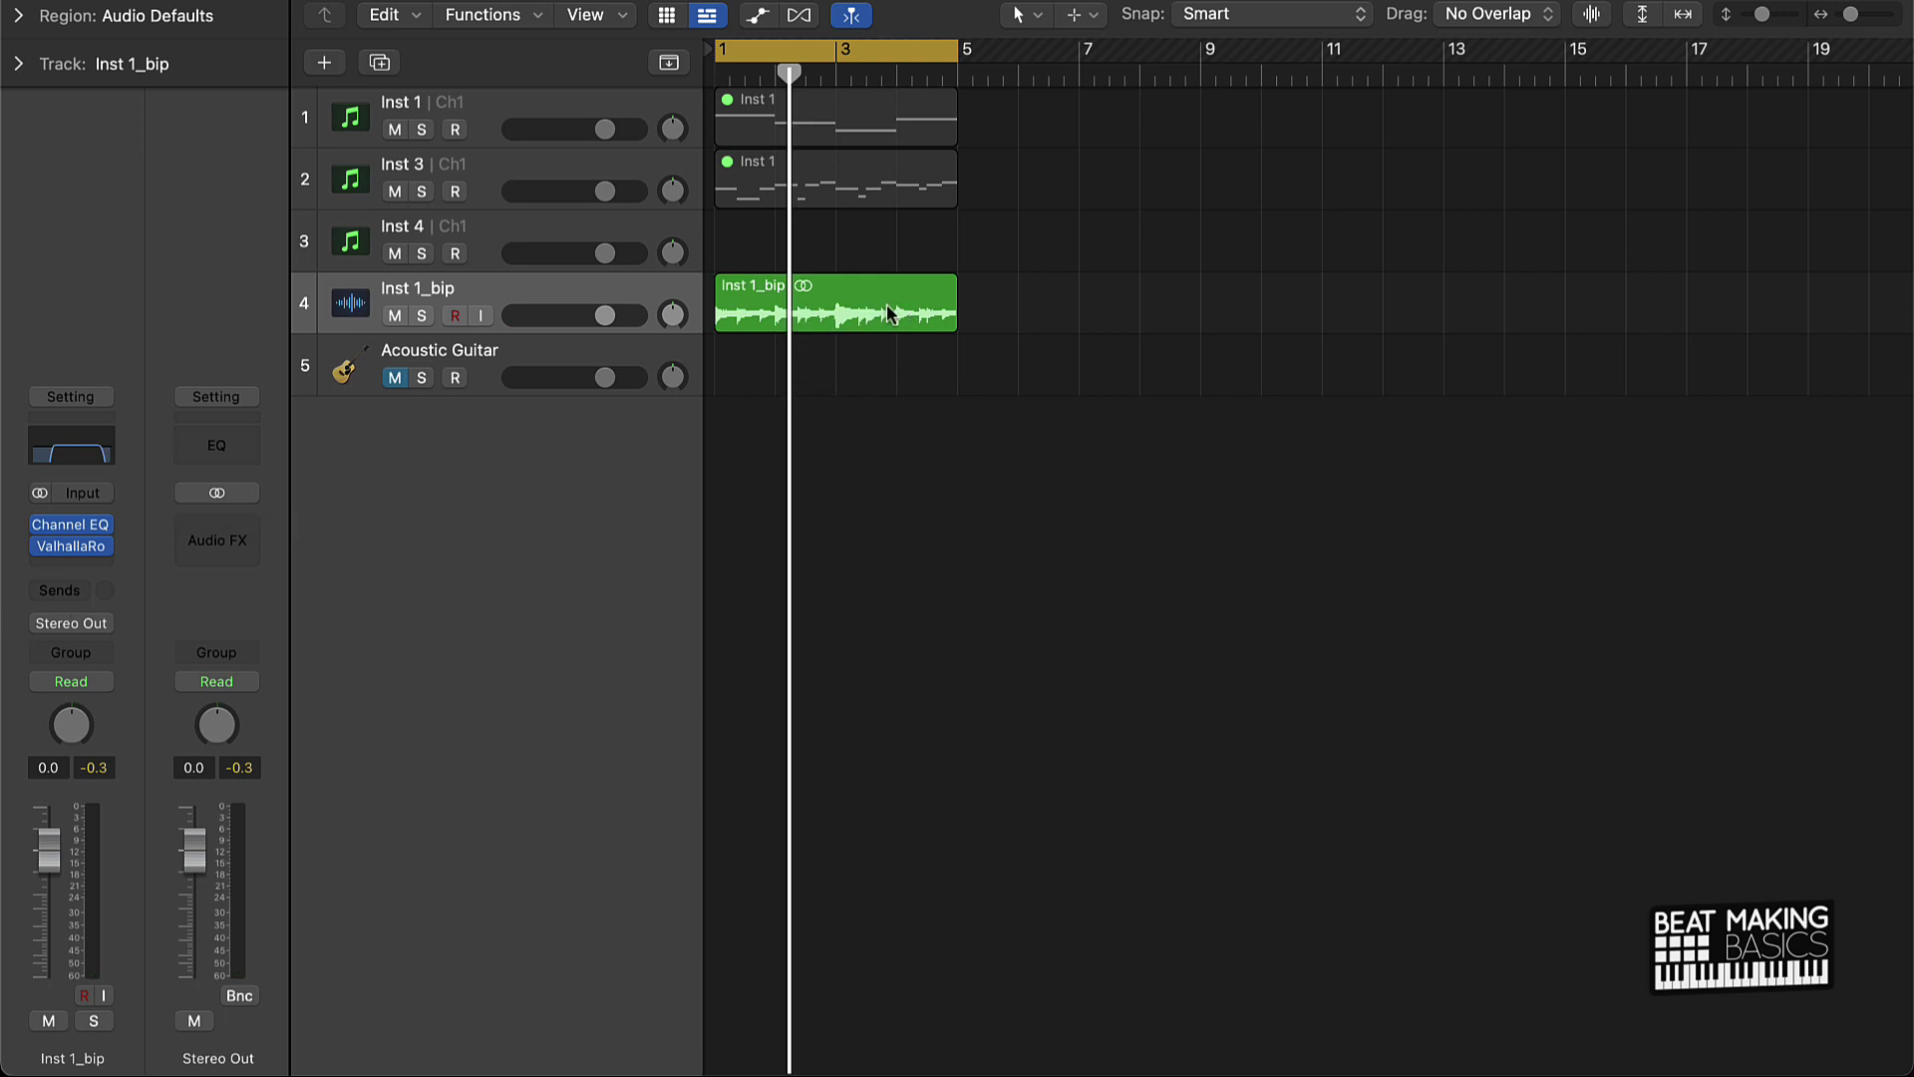
Load the Inst 1_bip audio region into Quick Sampler on a new track and mute the original Inst 1_bip audio track.
left_click_drag(887, 304, 465, 461)
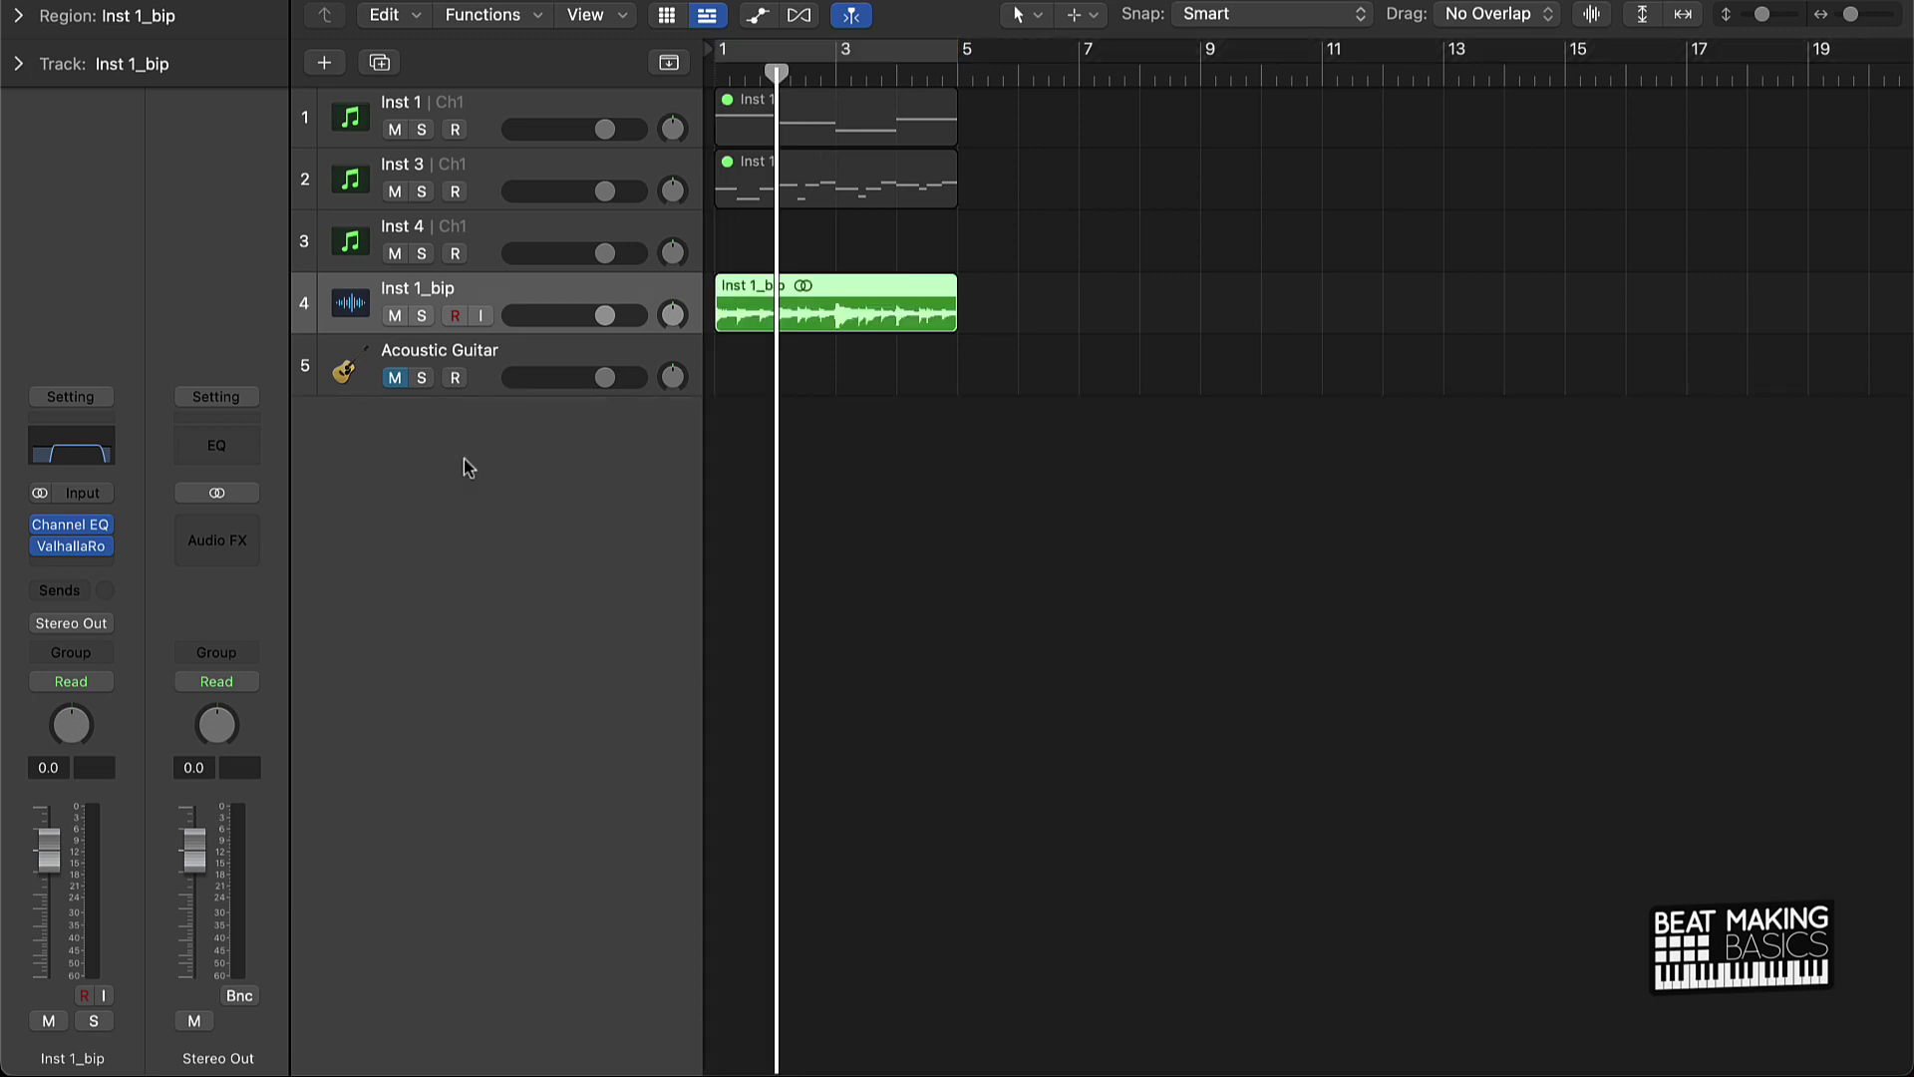
left_click(395, 315)
left_click(698, 375)
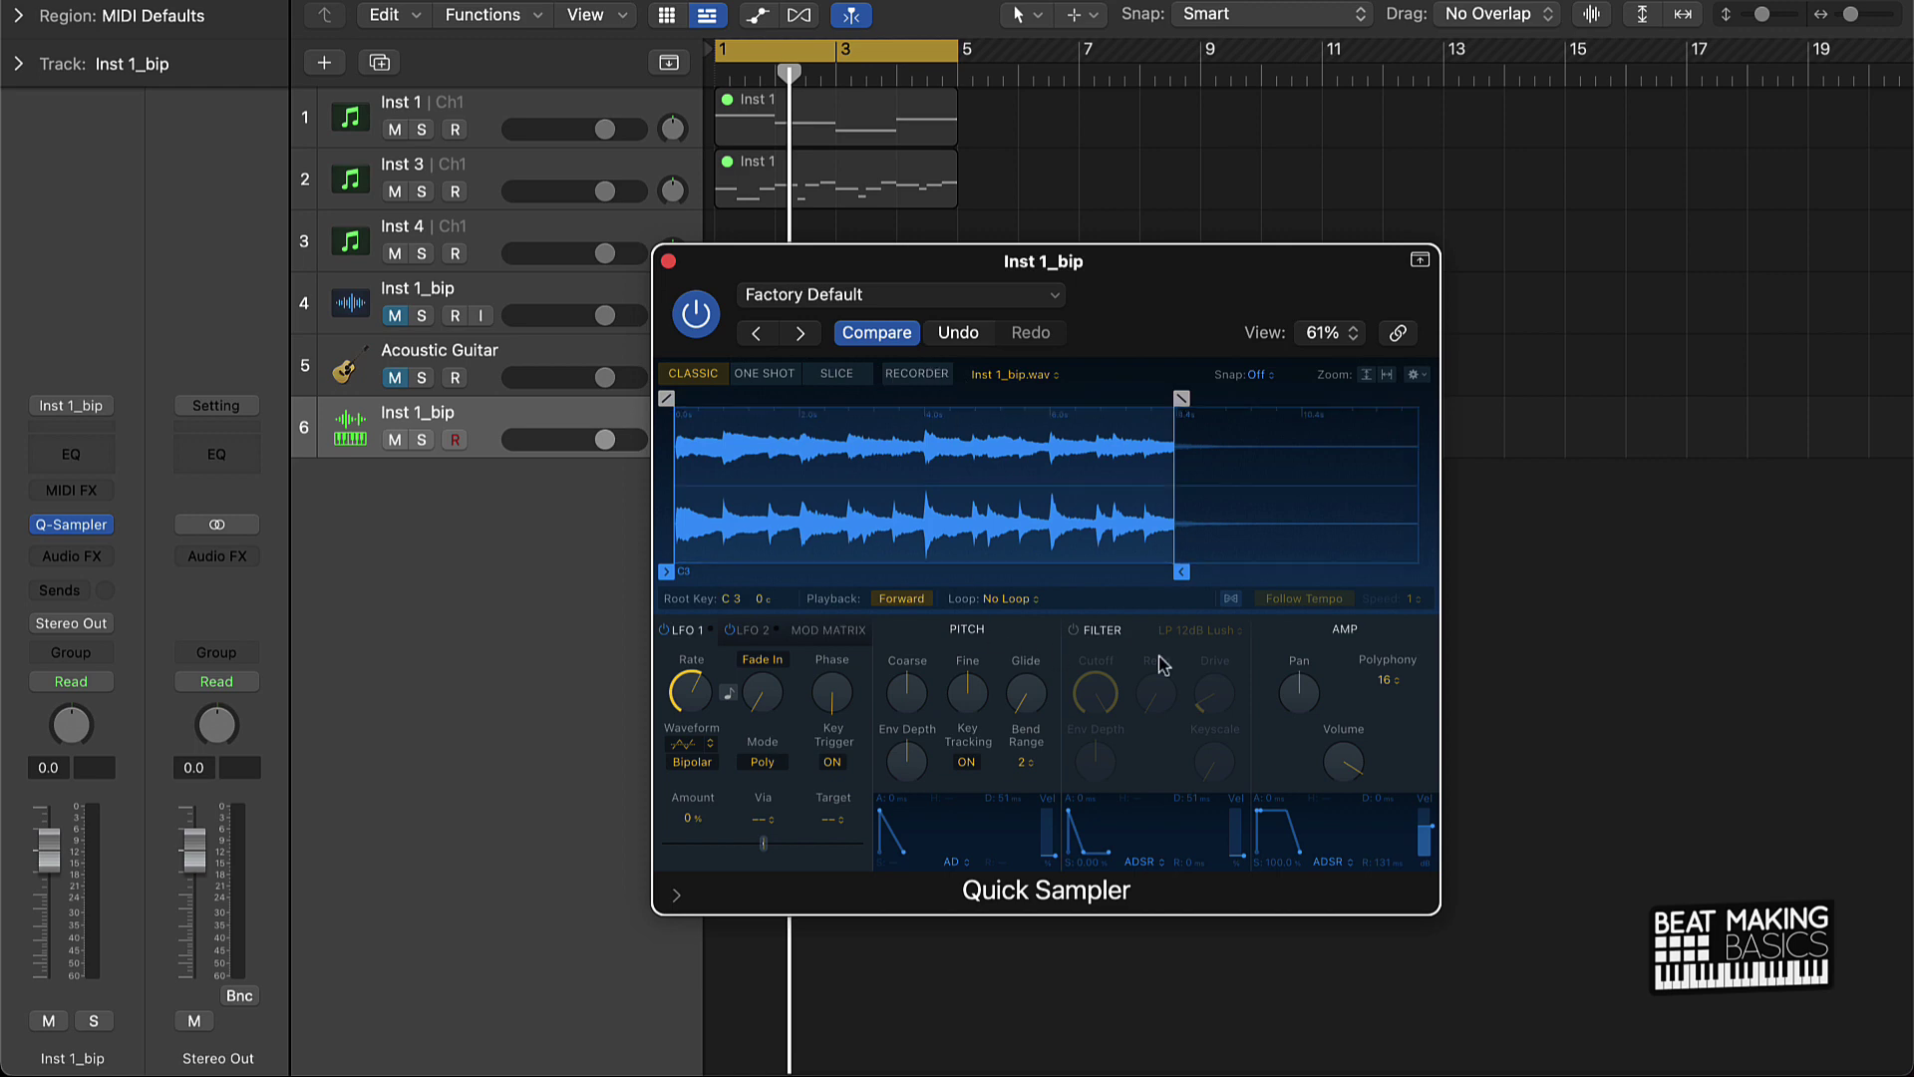
Turn on Flex with Follow Tempo in Quick Sampler and show the on-screen piano keyboard for playing the sample.
left_click(1227, 601)
key("super+k")
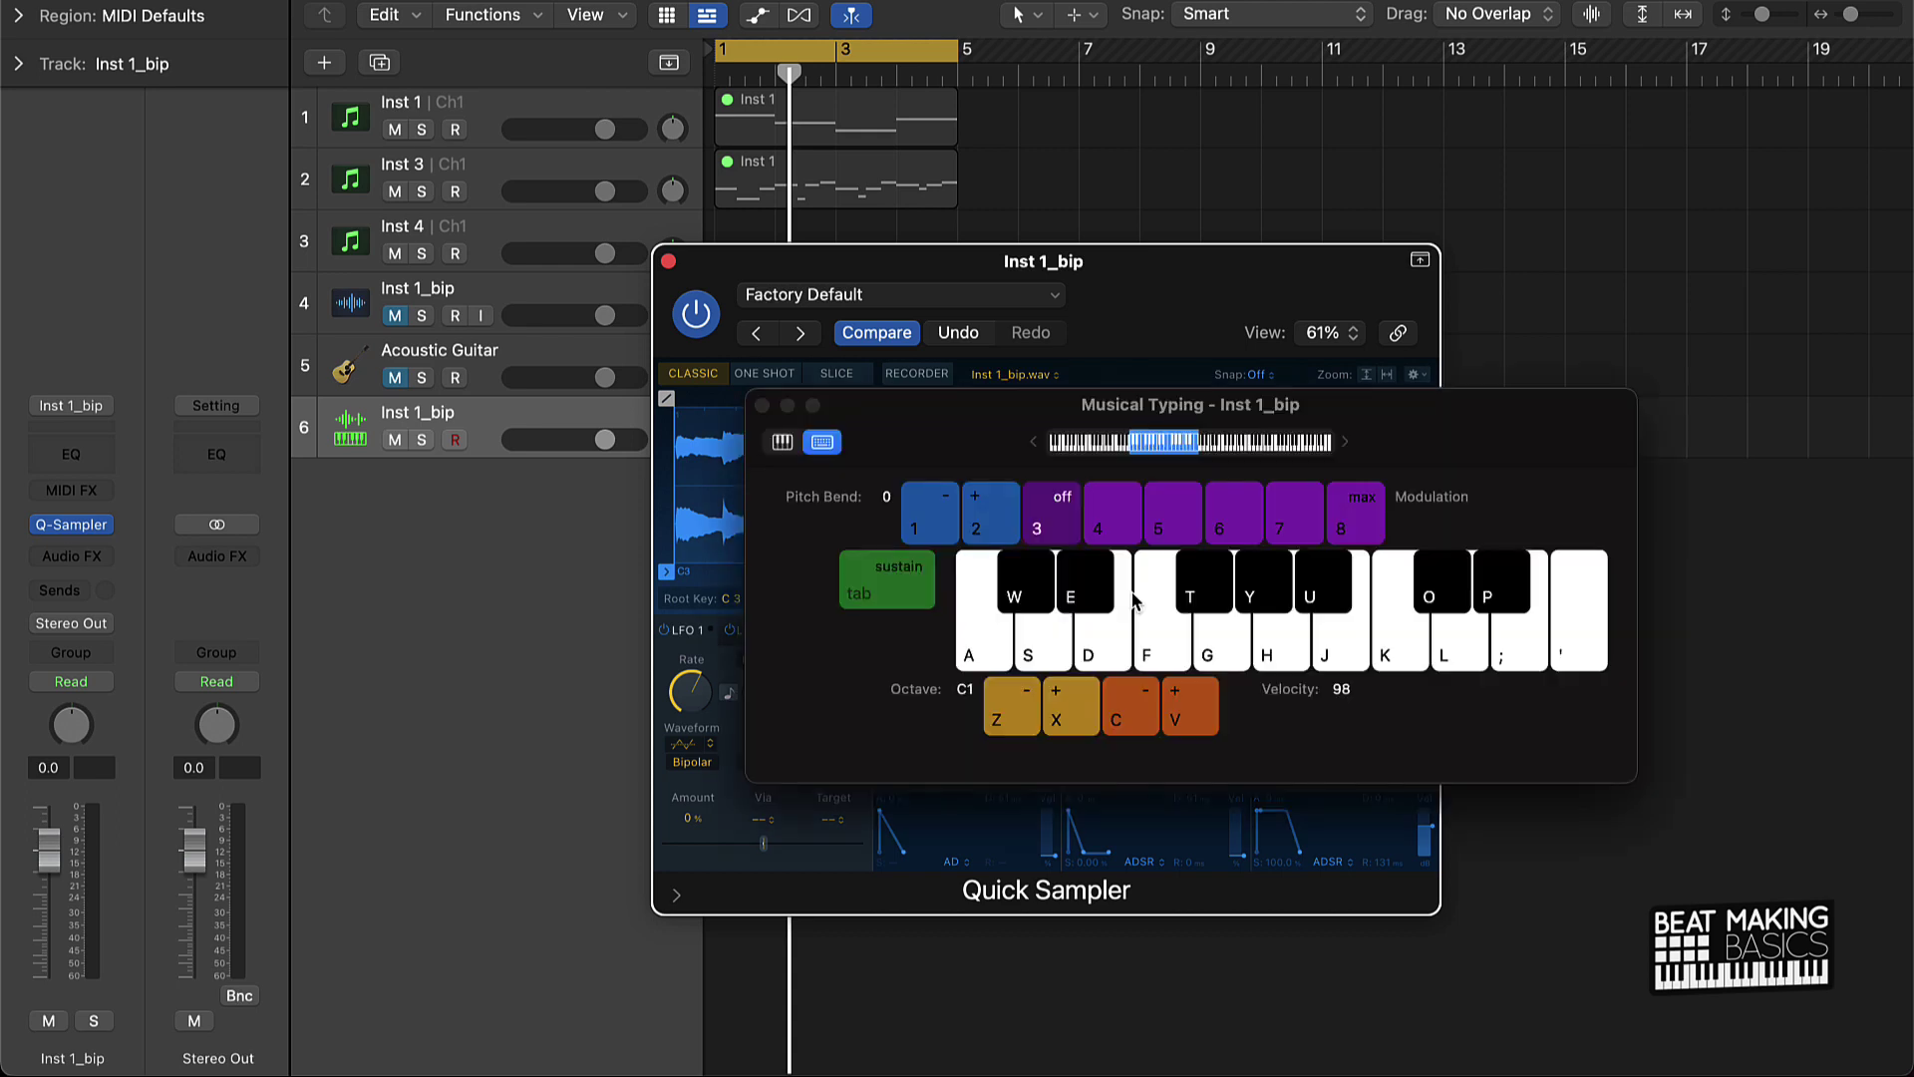
left_click(784, 442)
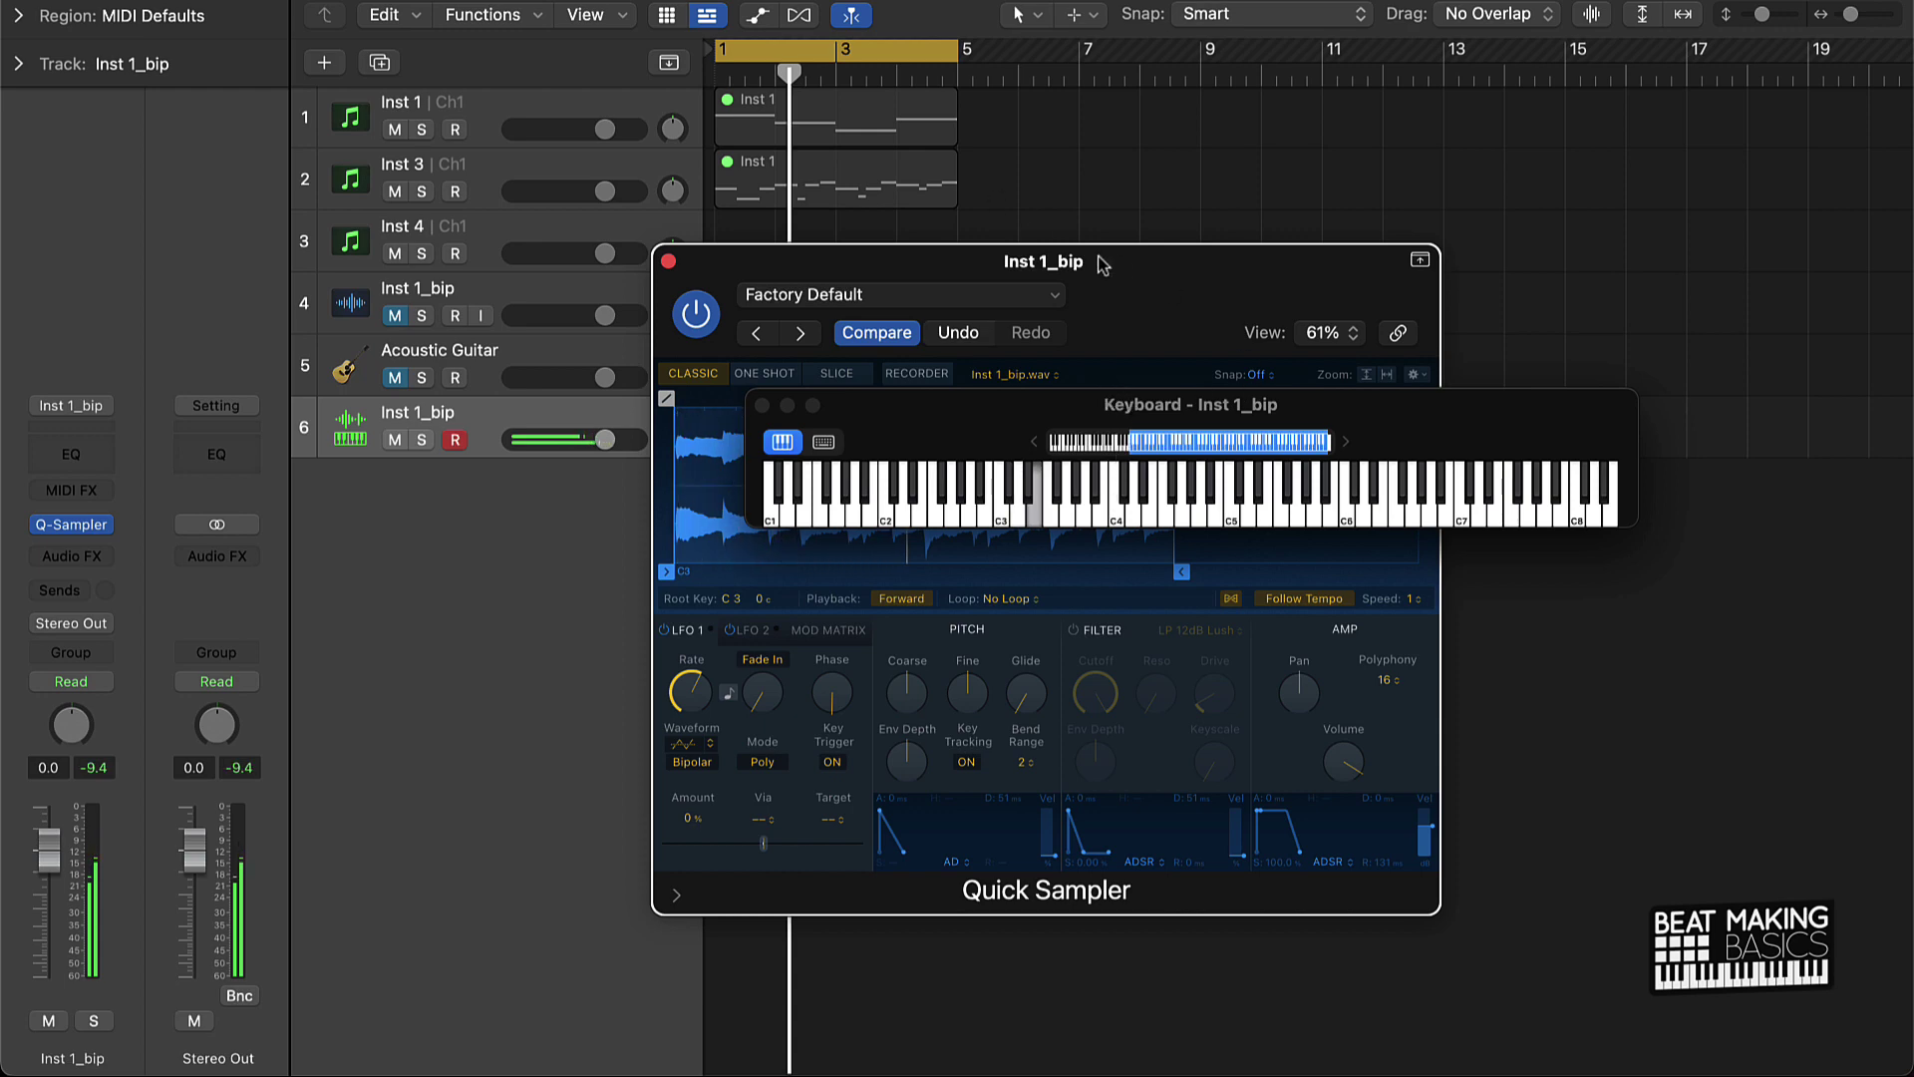
Move the Quick Sampler window clear of the keyboard and raise the project tempo while auditioning the sample.
left_click_drag(1135, 271, 526, 94)
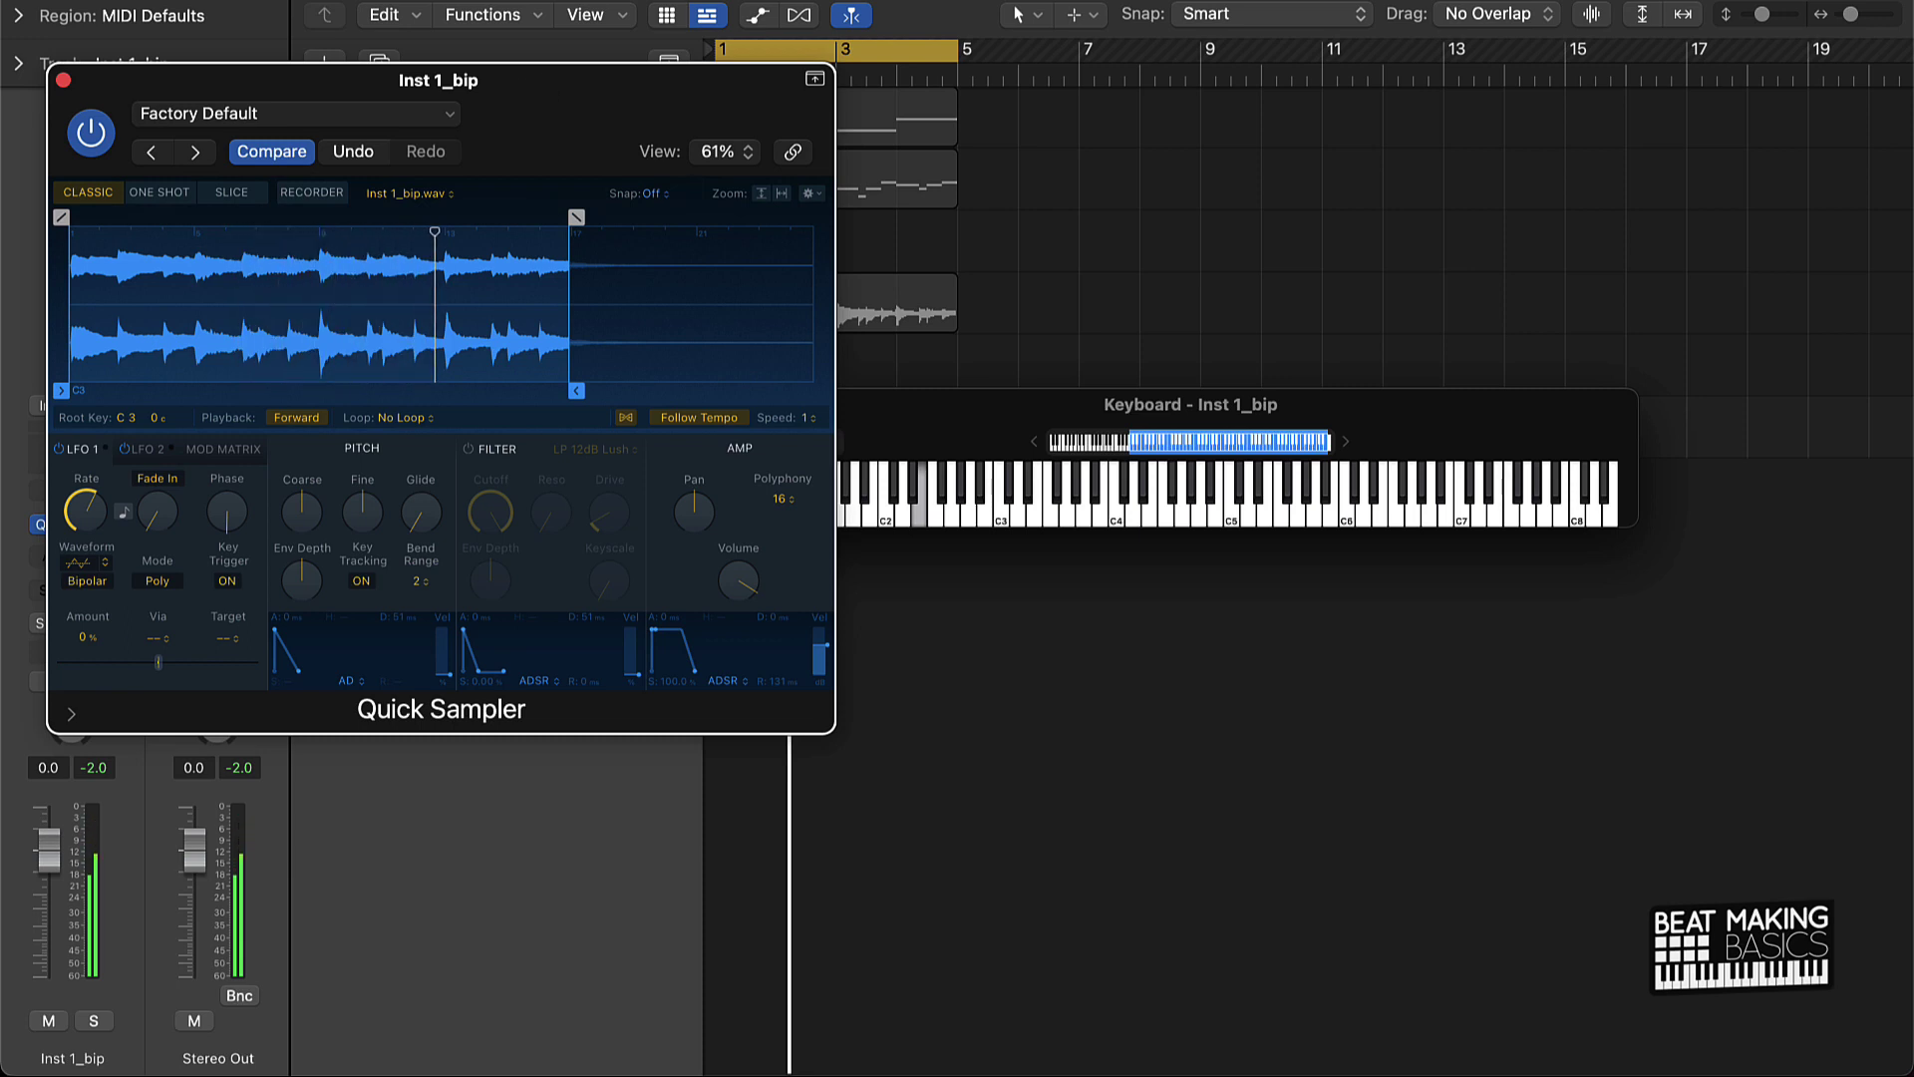
left_click_drag(937, 4, 937, 0)
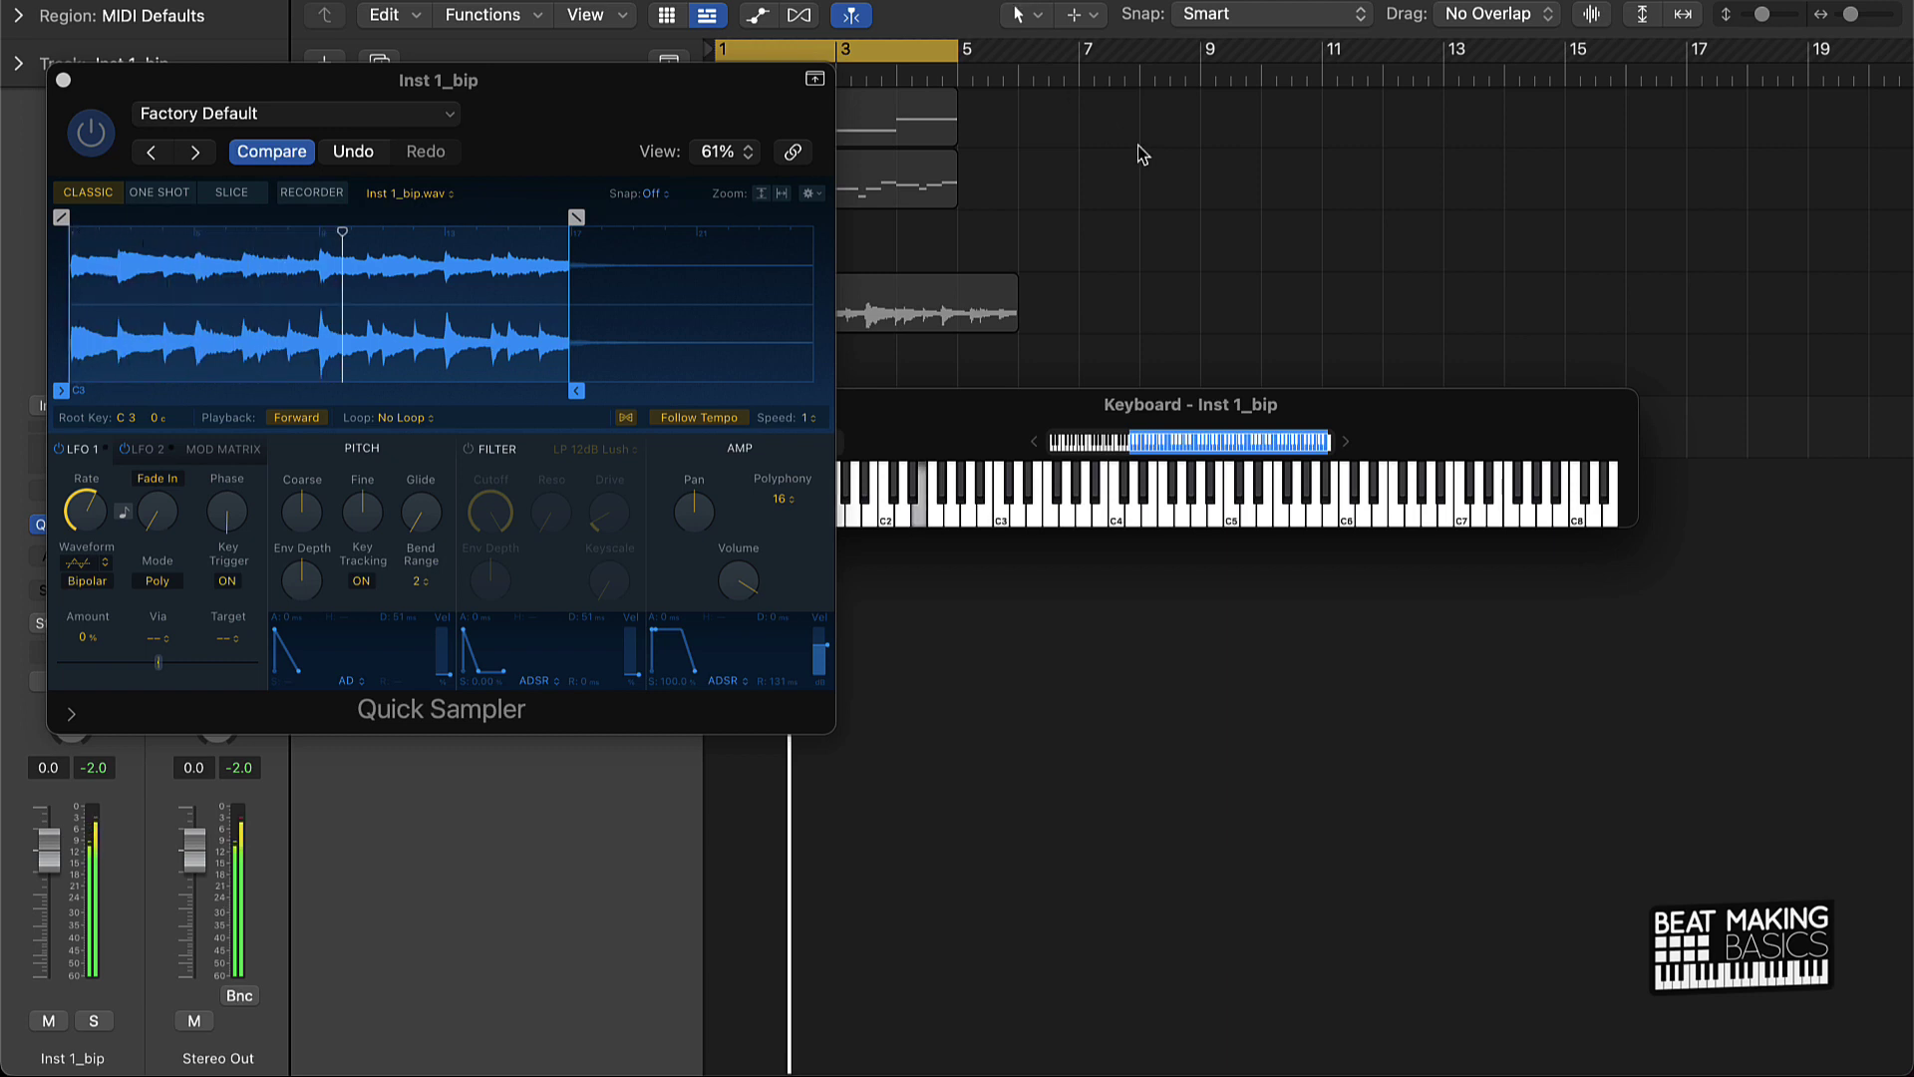
key("space")
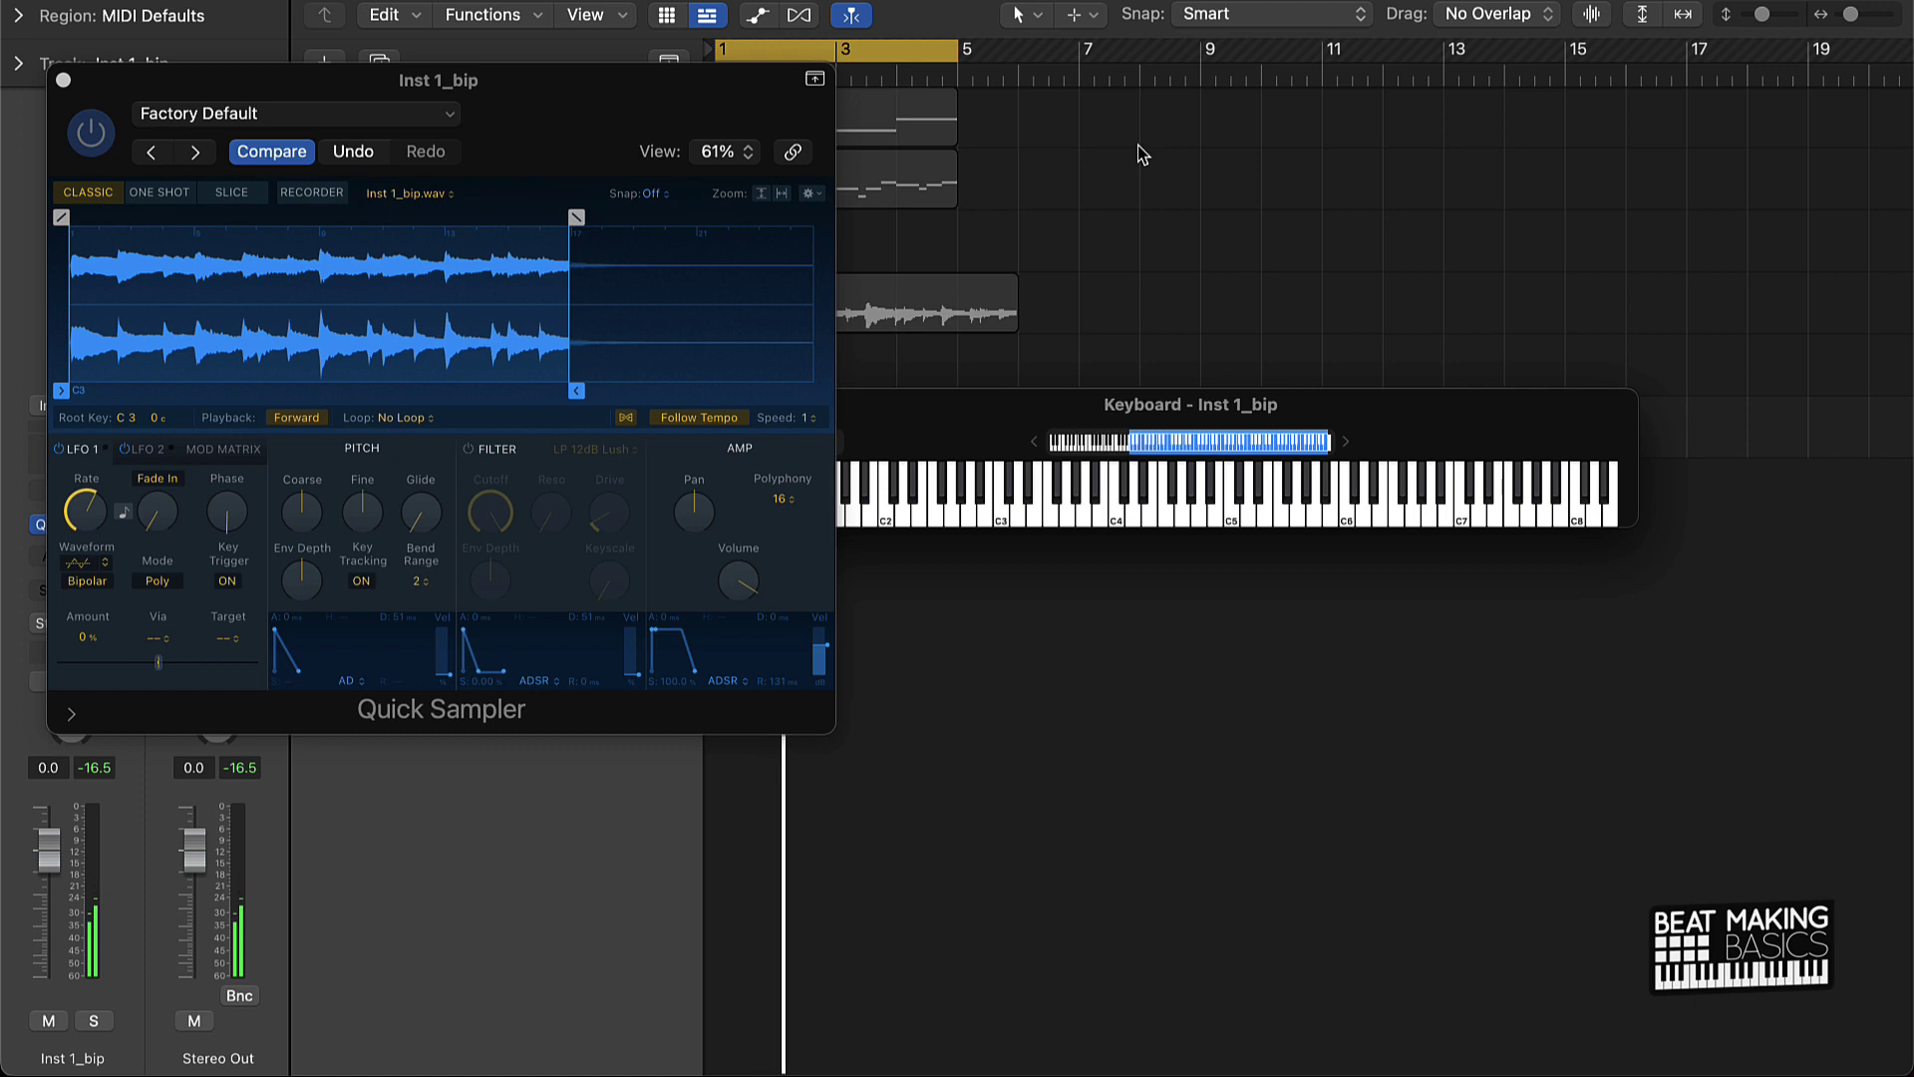